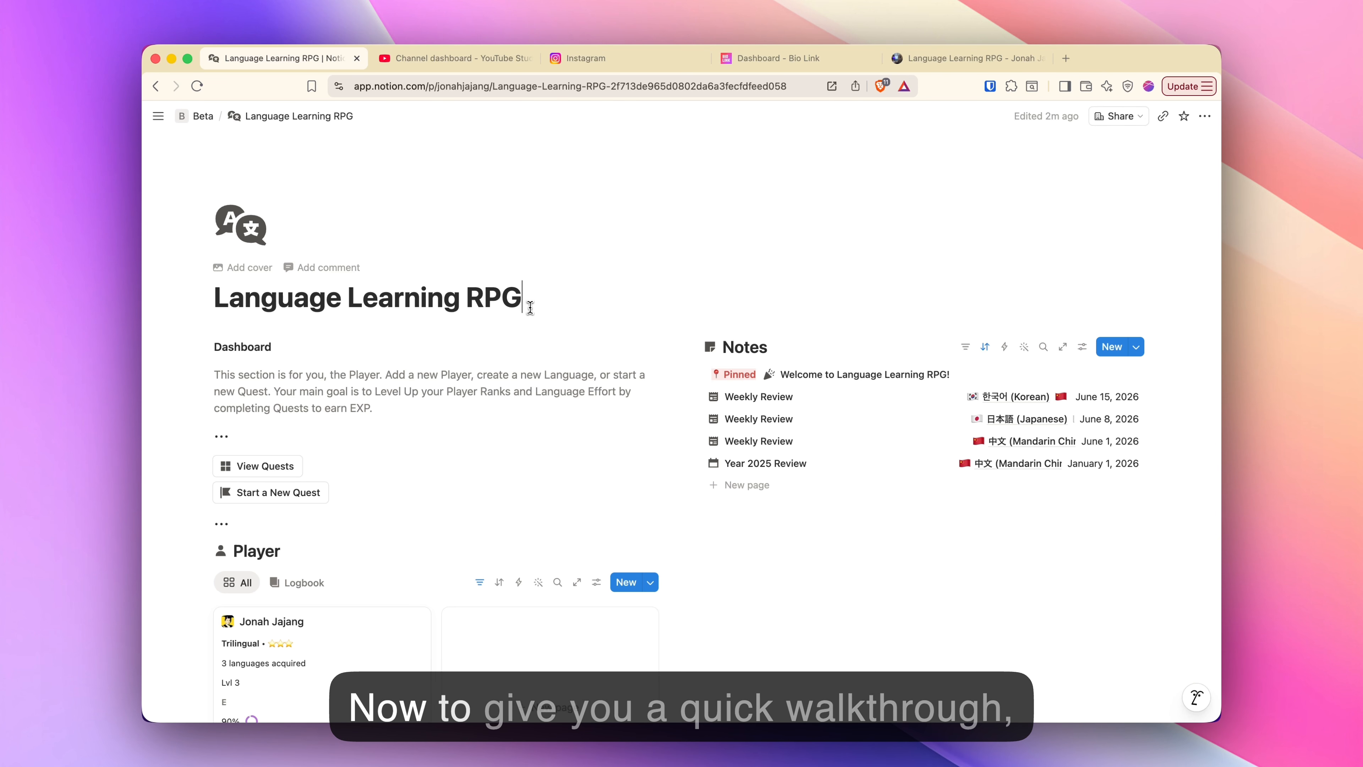
# - Review the existing player's page in the Player section, including level, rank, experience points, languages and quests, and close it
pyautogui.scroll(-2, 539, 311)
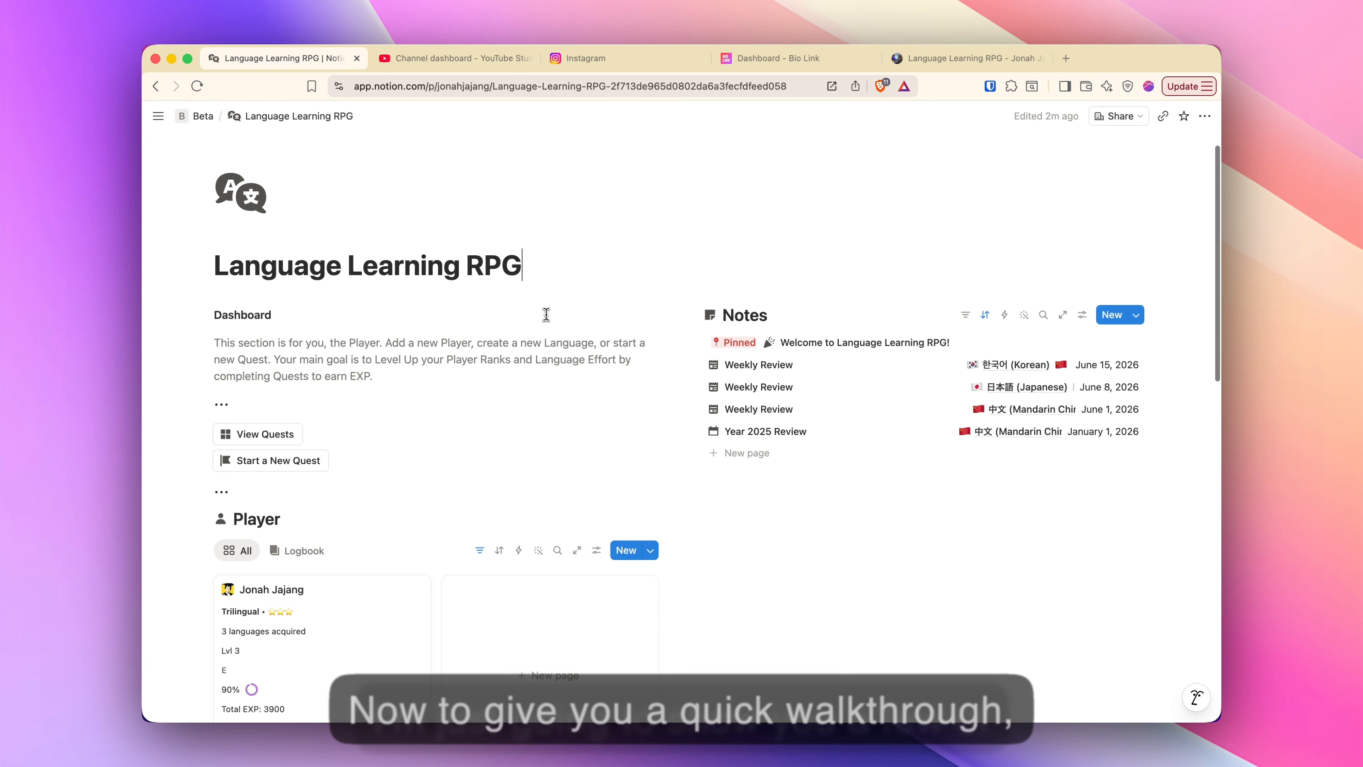
pyautogui.scroll(-2, 546, 314)
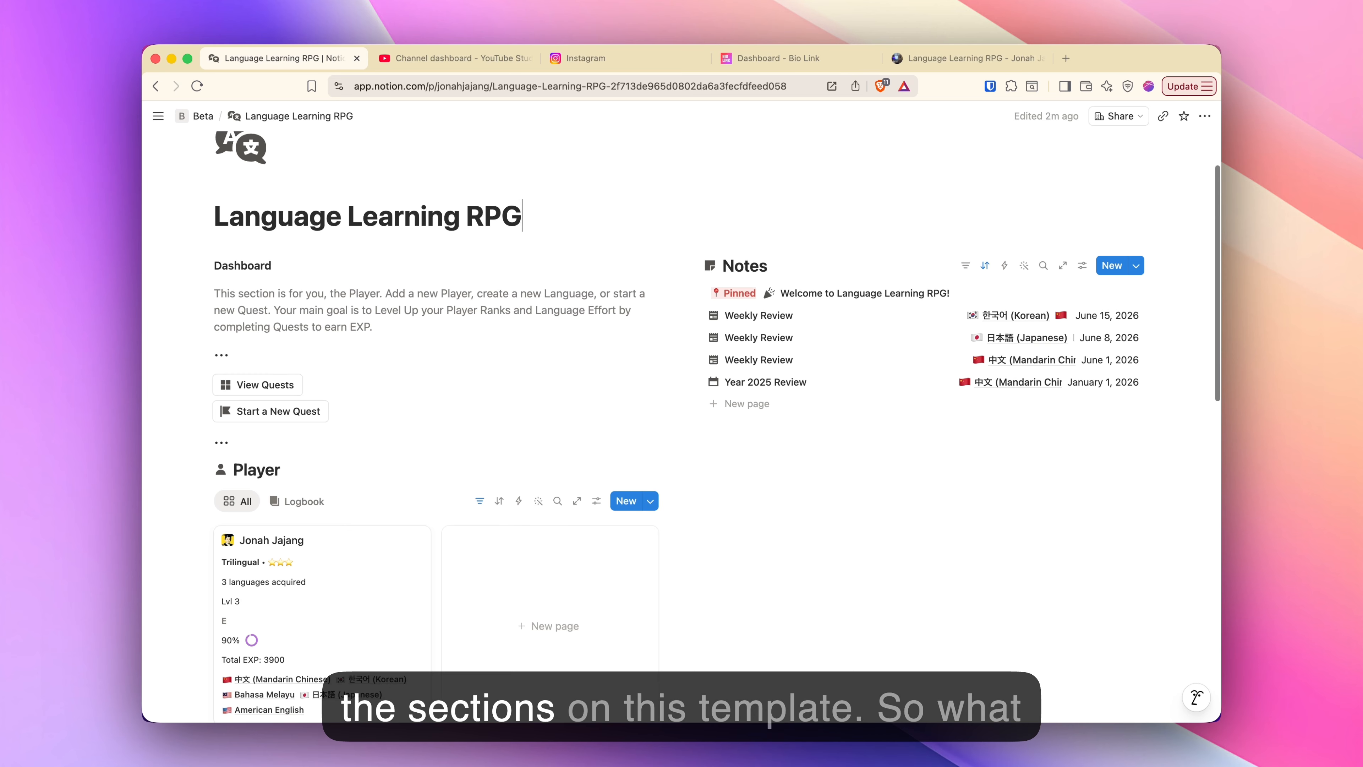
pyautogui.scroll(-4, 682, 424)
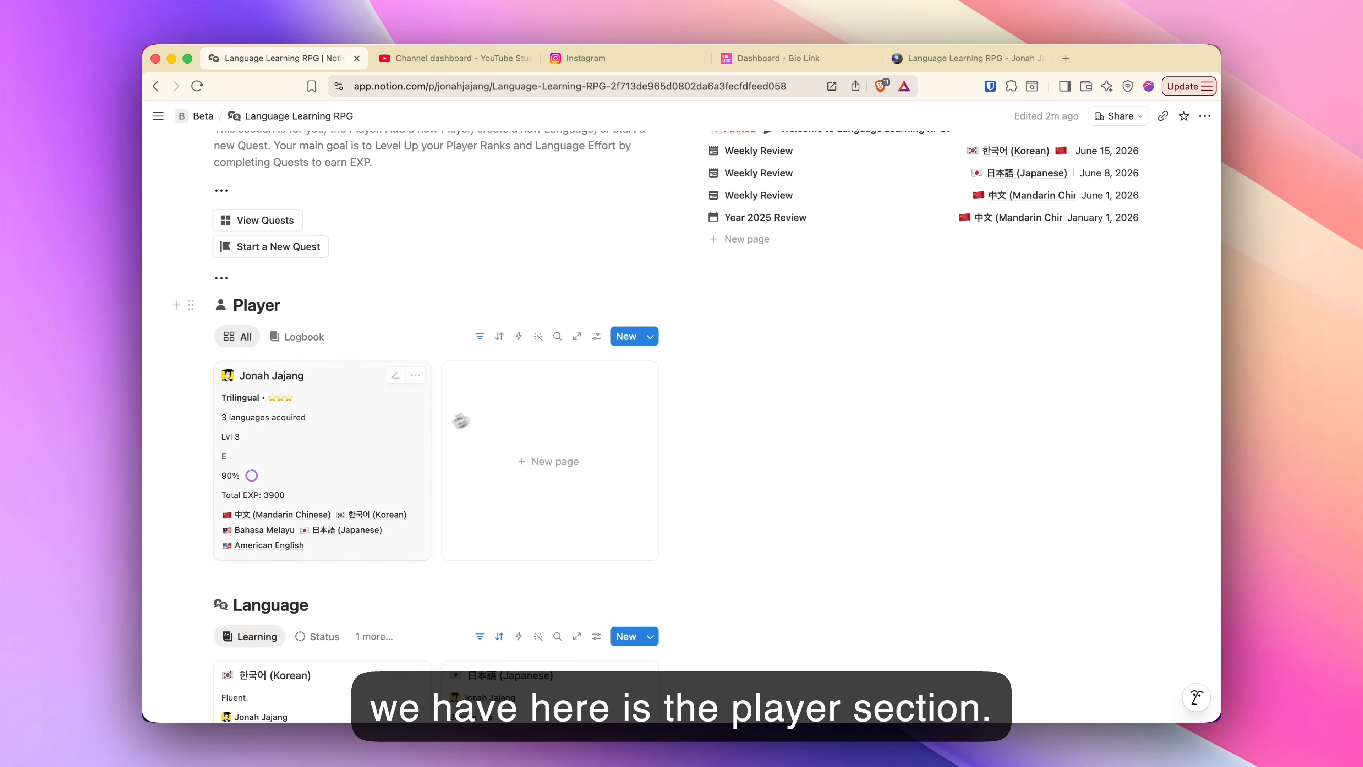
pyautogui.click(369, 430)
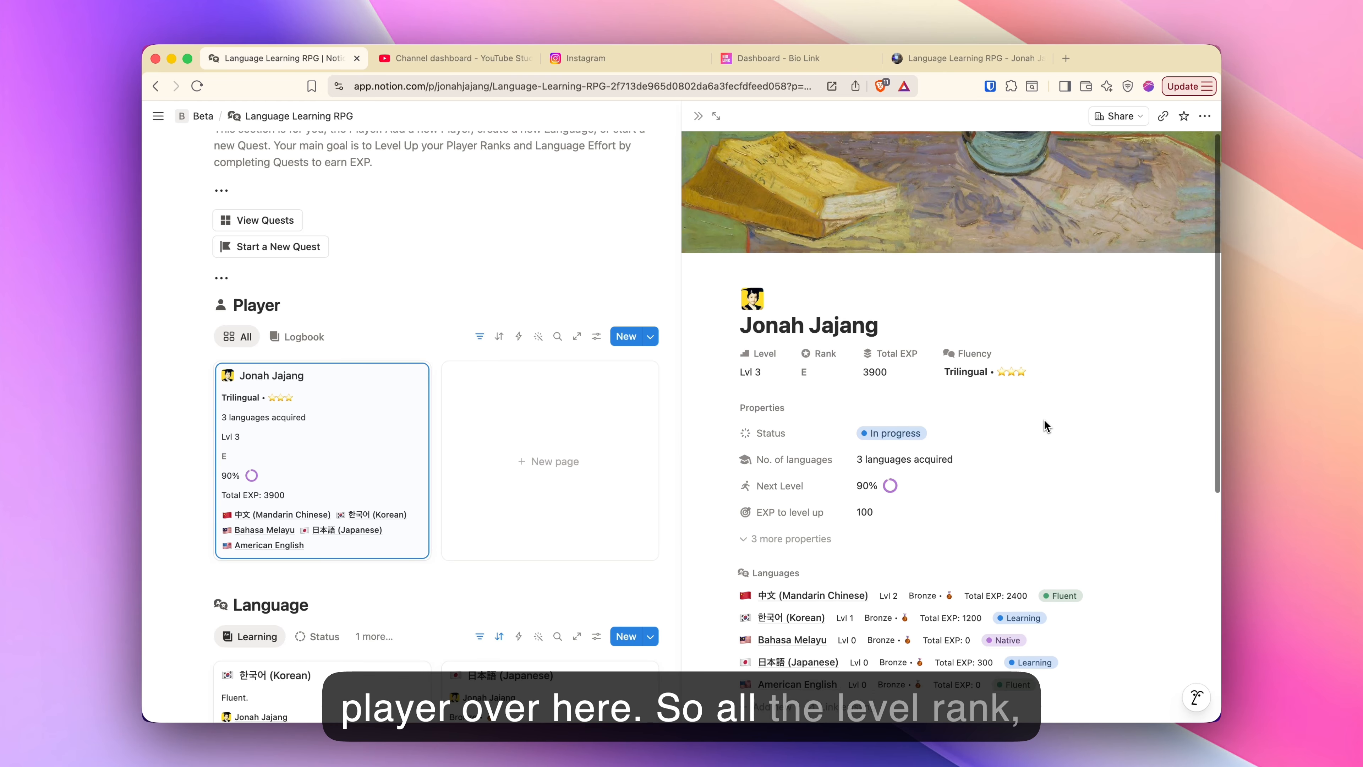
pyautogui.scroll(-2, 1044, 420)
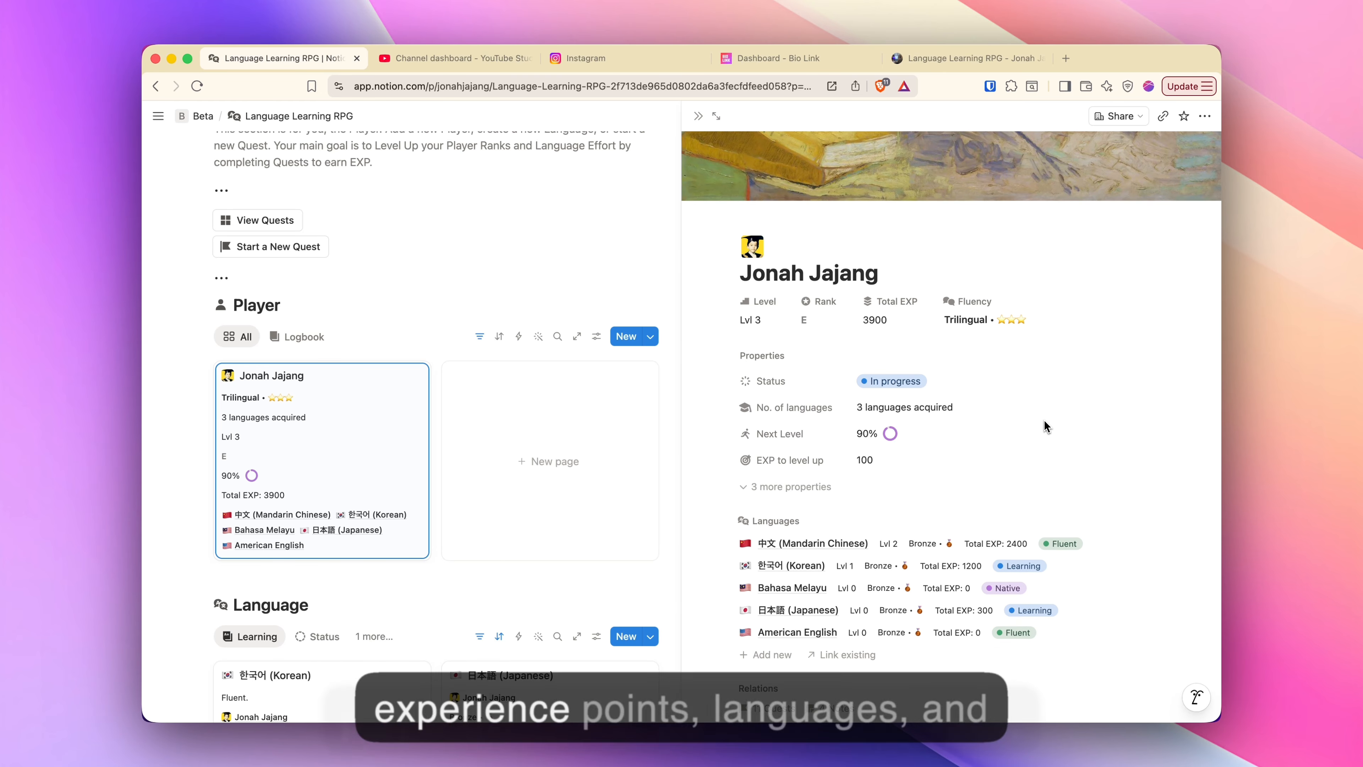
pyautogui.scroll(-3, 1045, 425)
pyautogui.scroll(-10, 1043, 425)
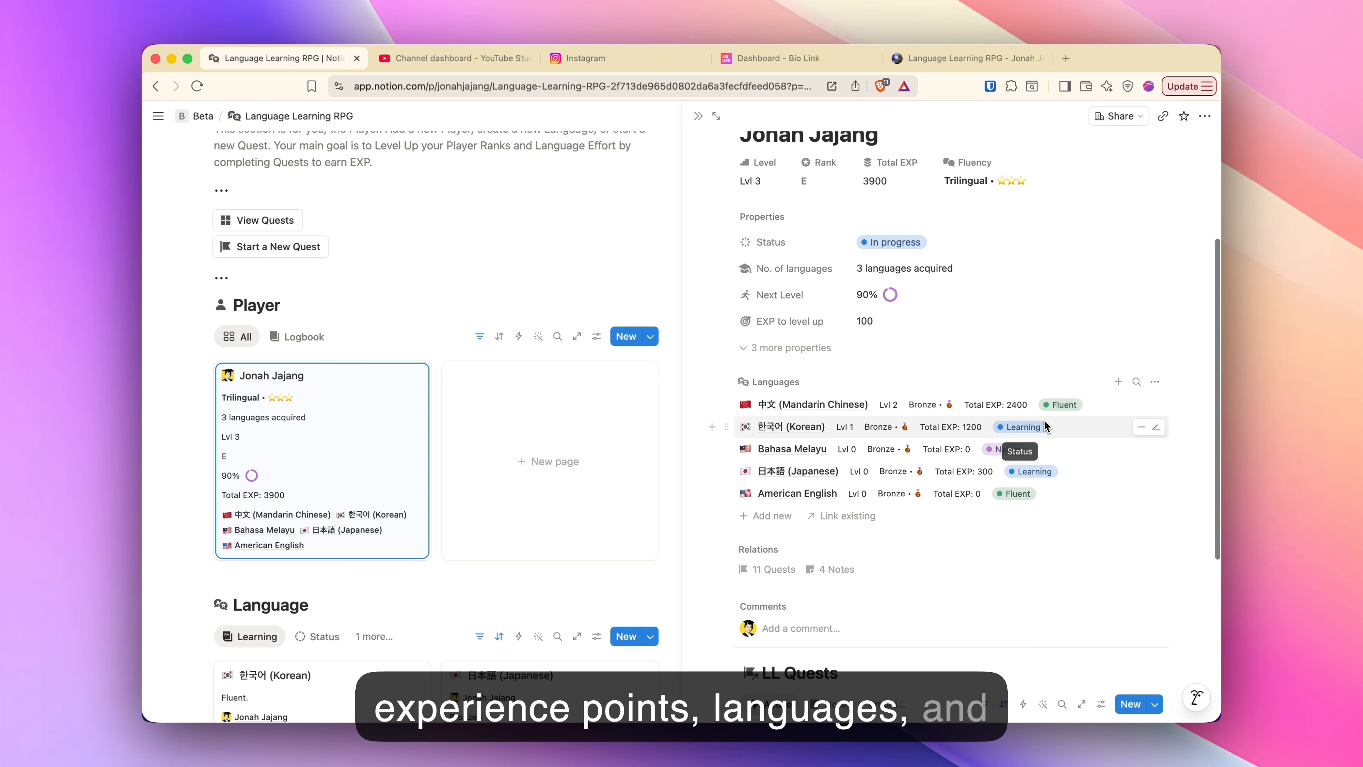
pyautogui.scroll(15, 977, 369)
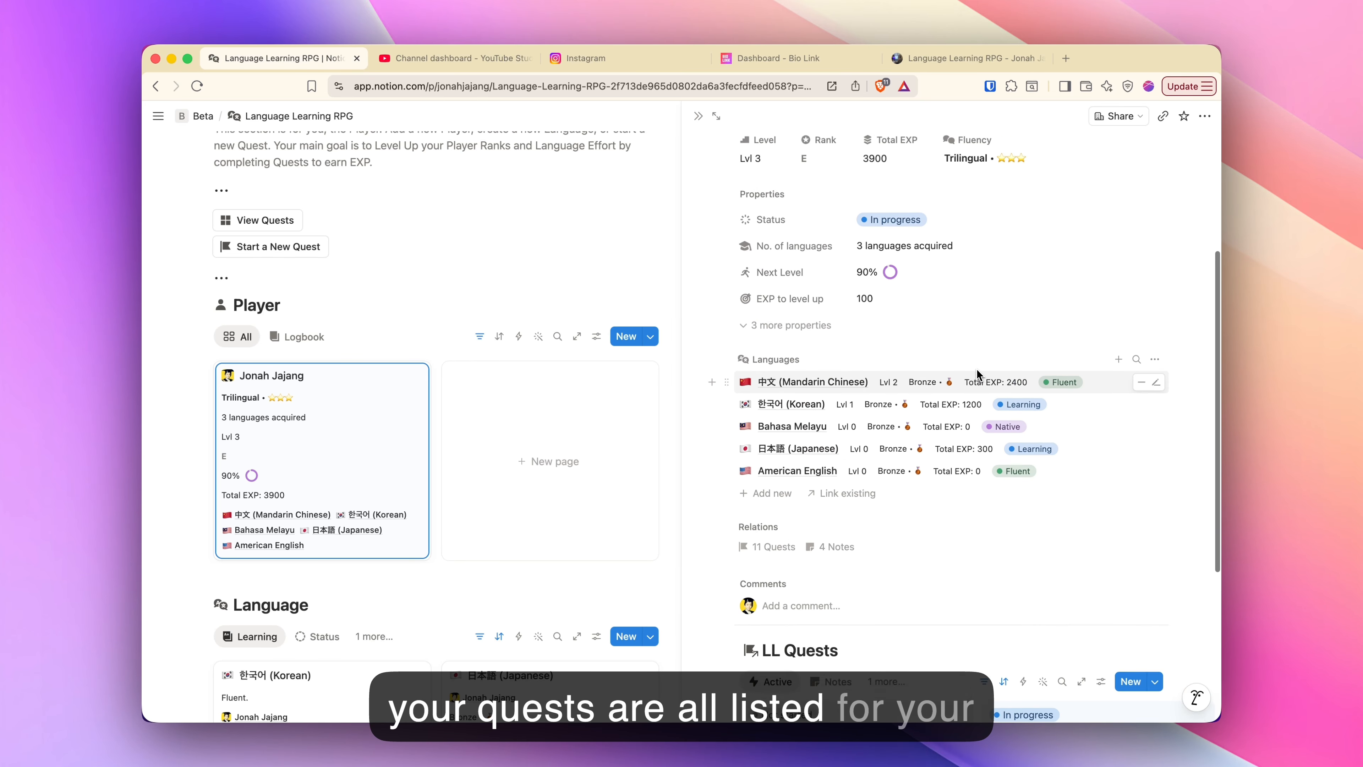
pyautogui.click(417, 280)
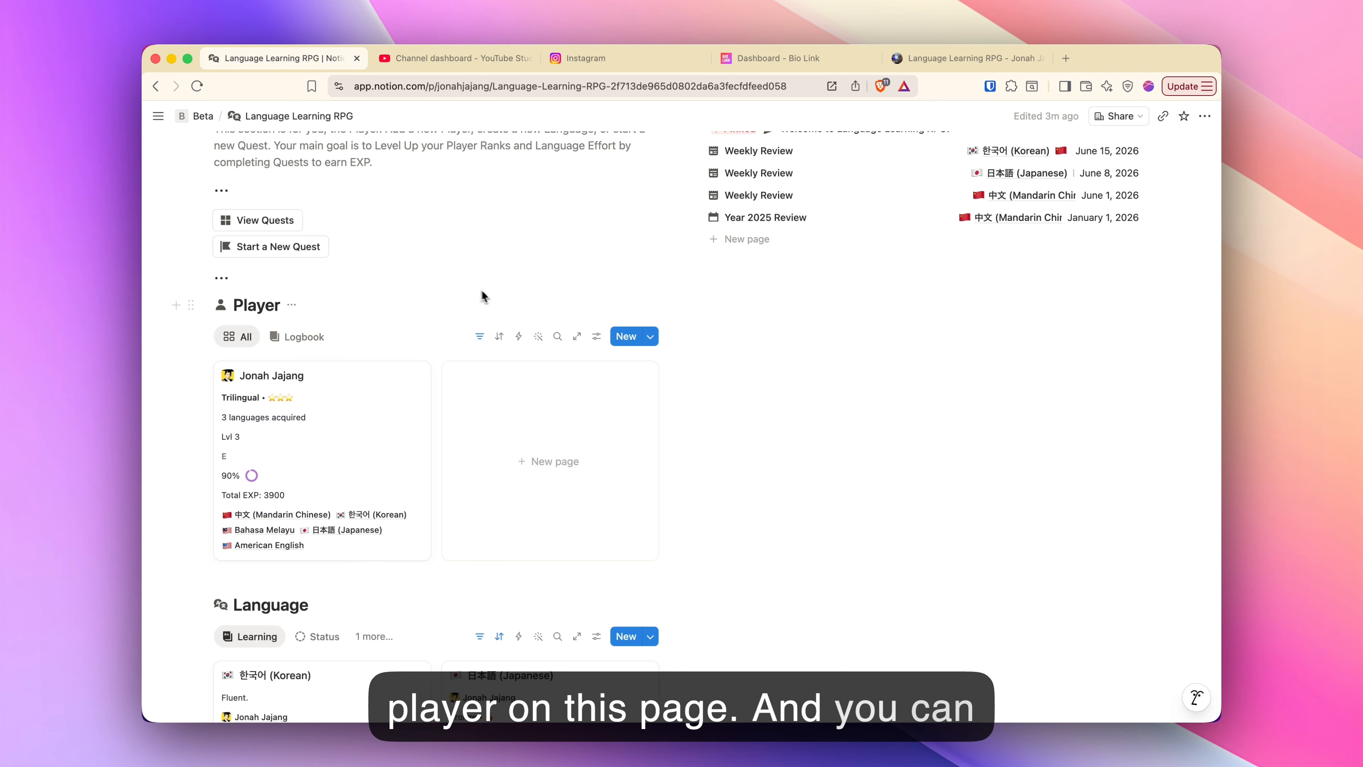
# - View the Language database by status and return it to the Learning view
pyautogui.scroll(-7, 493, 299)
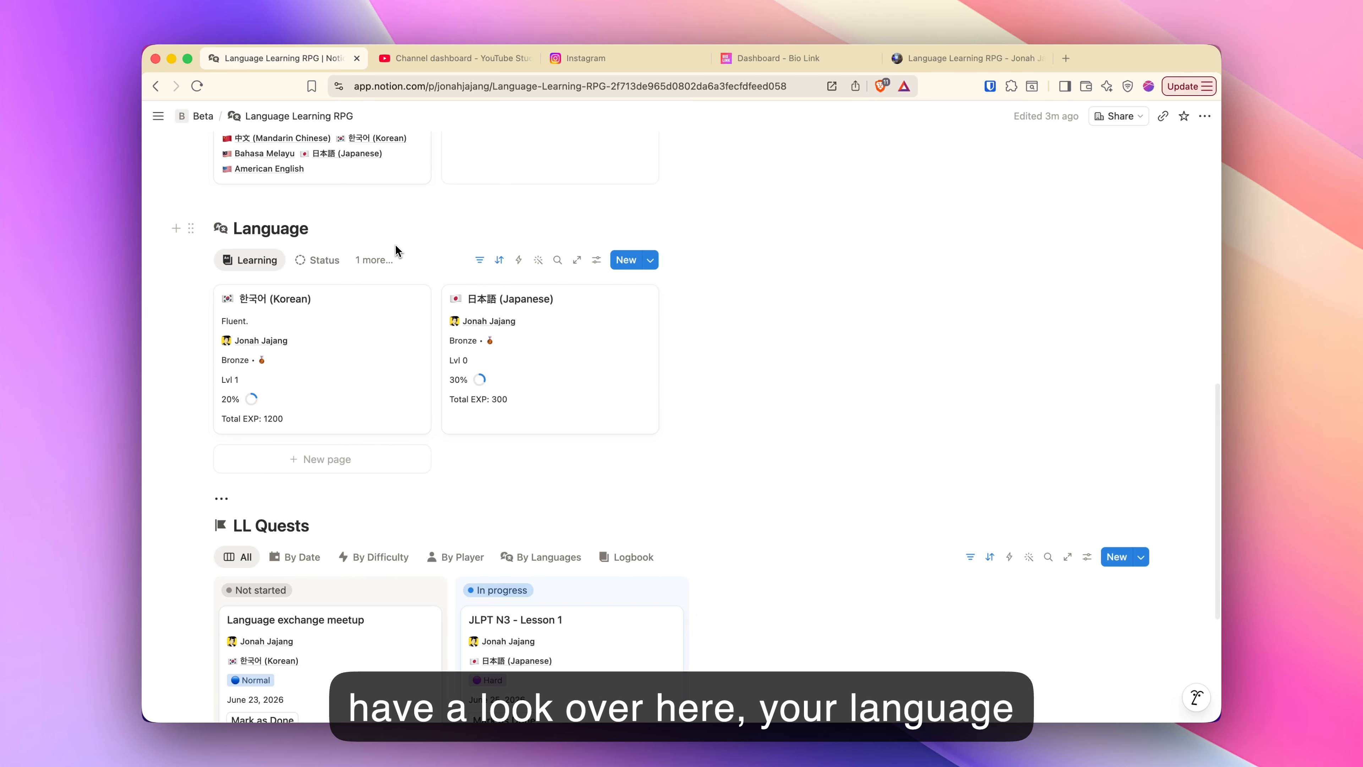
pyautogui.click(325, 261)
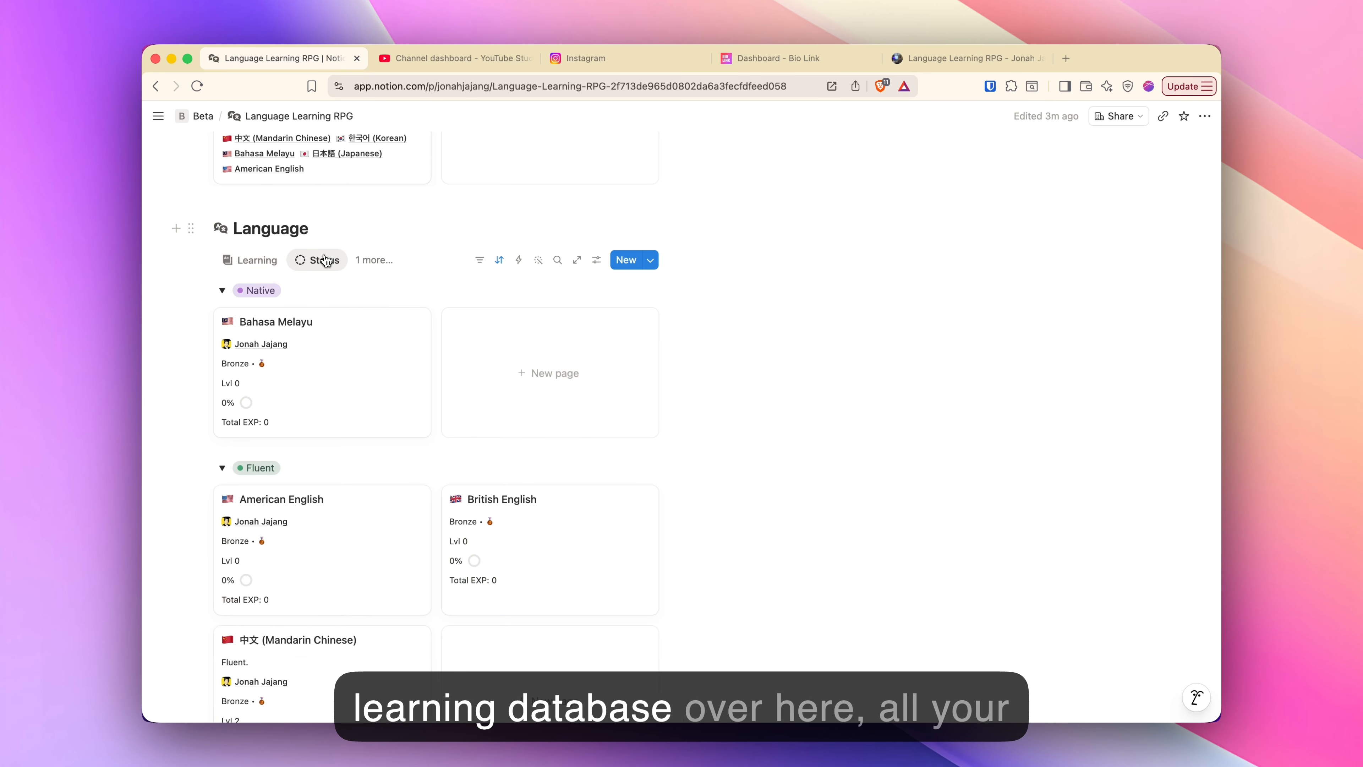
pyautogui.click(269, 267)
# - View the LL Quests database by date, by difficulty and by player, and return it to the All view
pyautogui.scroll(-5, 376, 258)
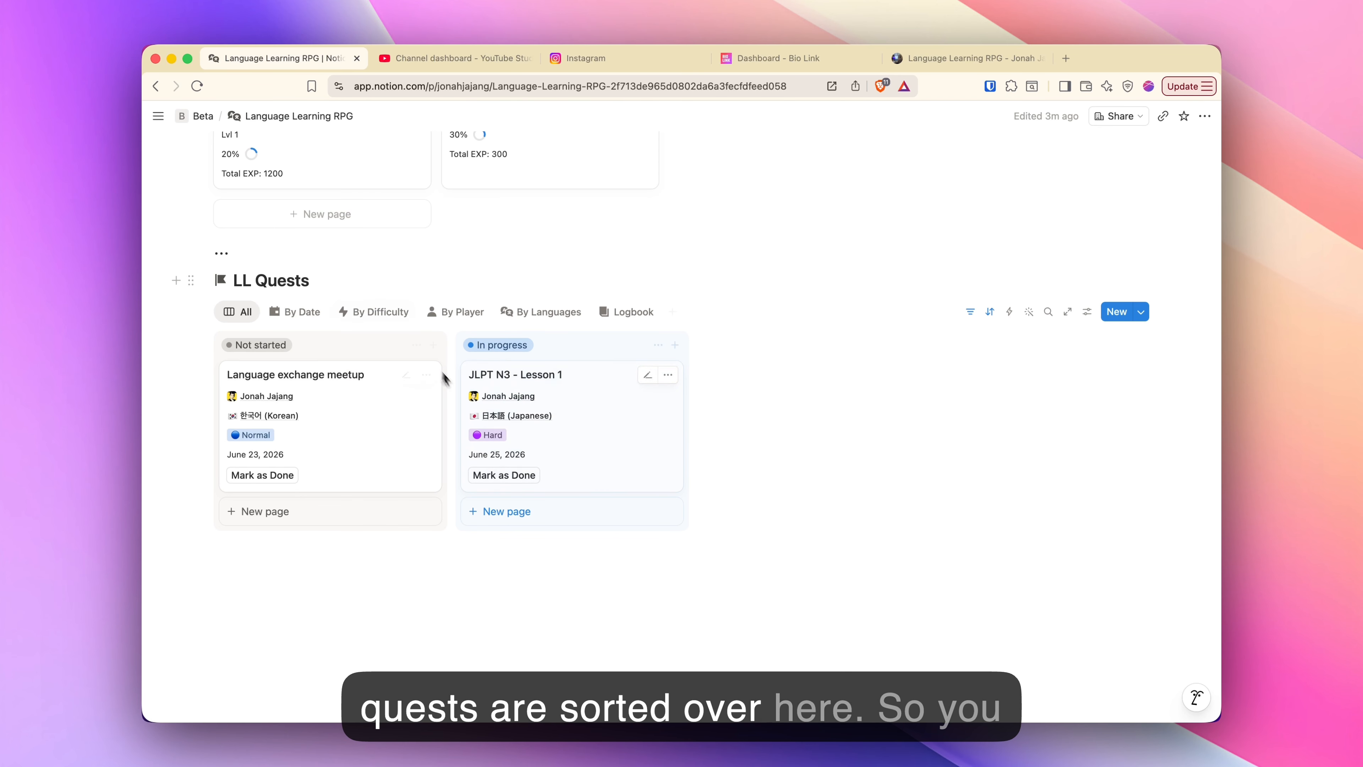
pyautogui.click(294, 312)
pyautogui.scroll(-5, 423, 346)
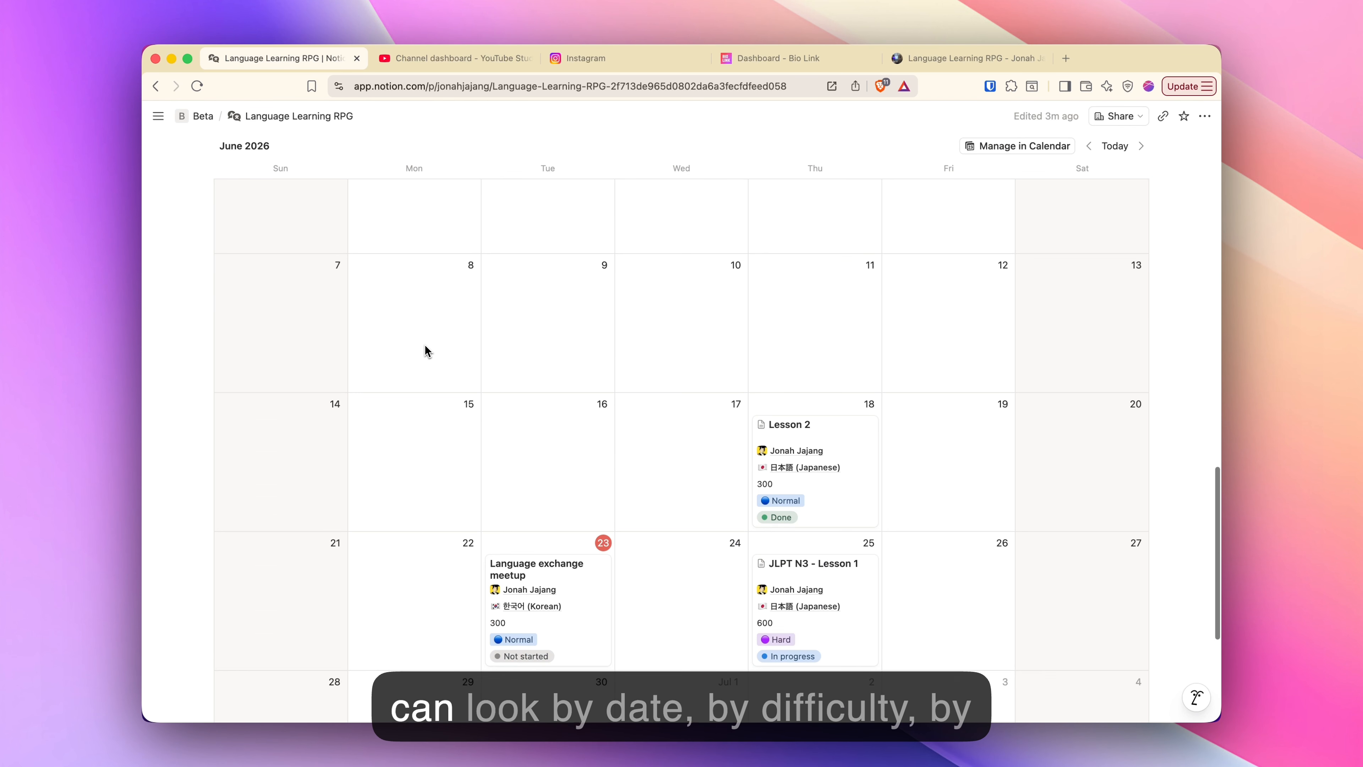
pyautogui.scroll(3, 424, 350)
pyautogui.click(375, 247)
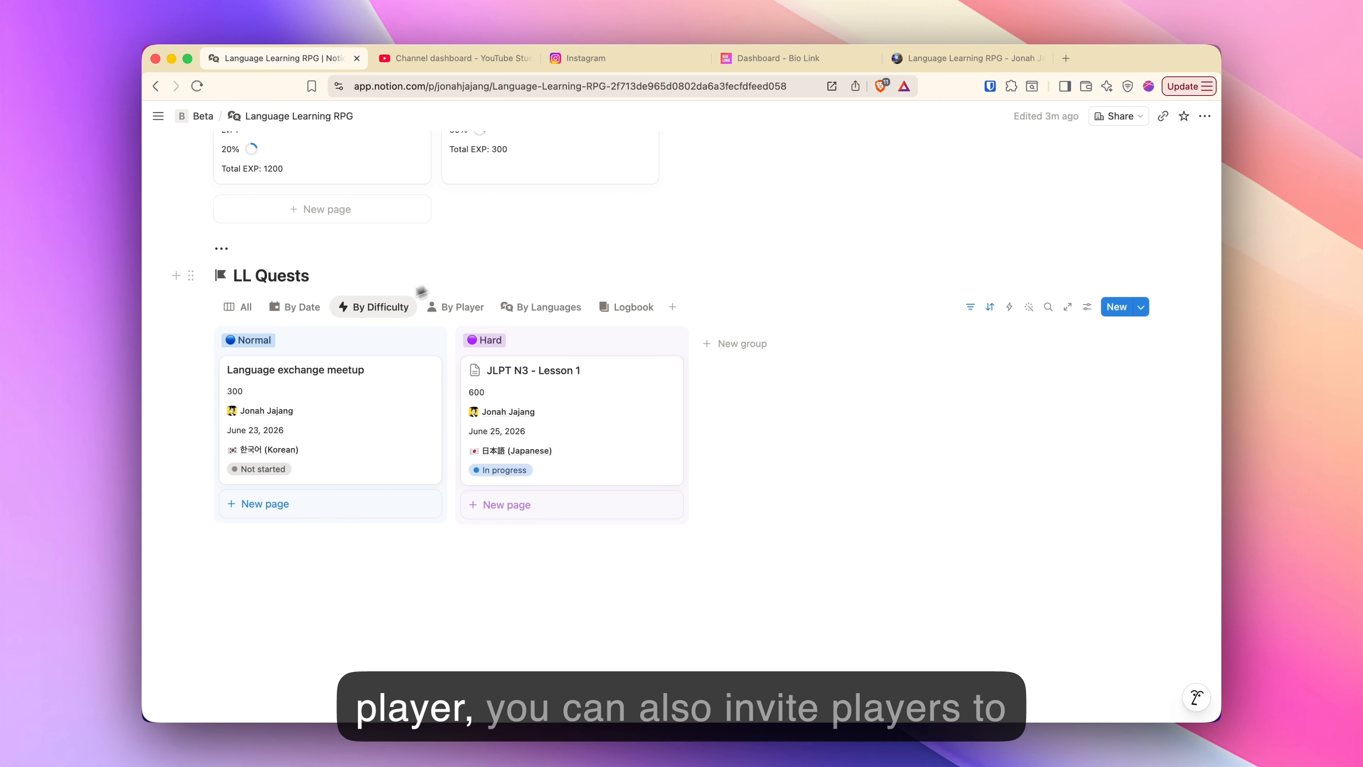
pyautogui.click(462, 307)
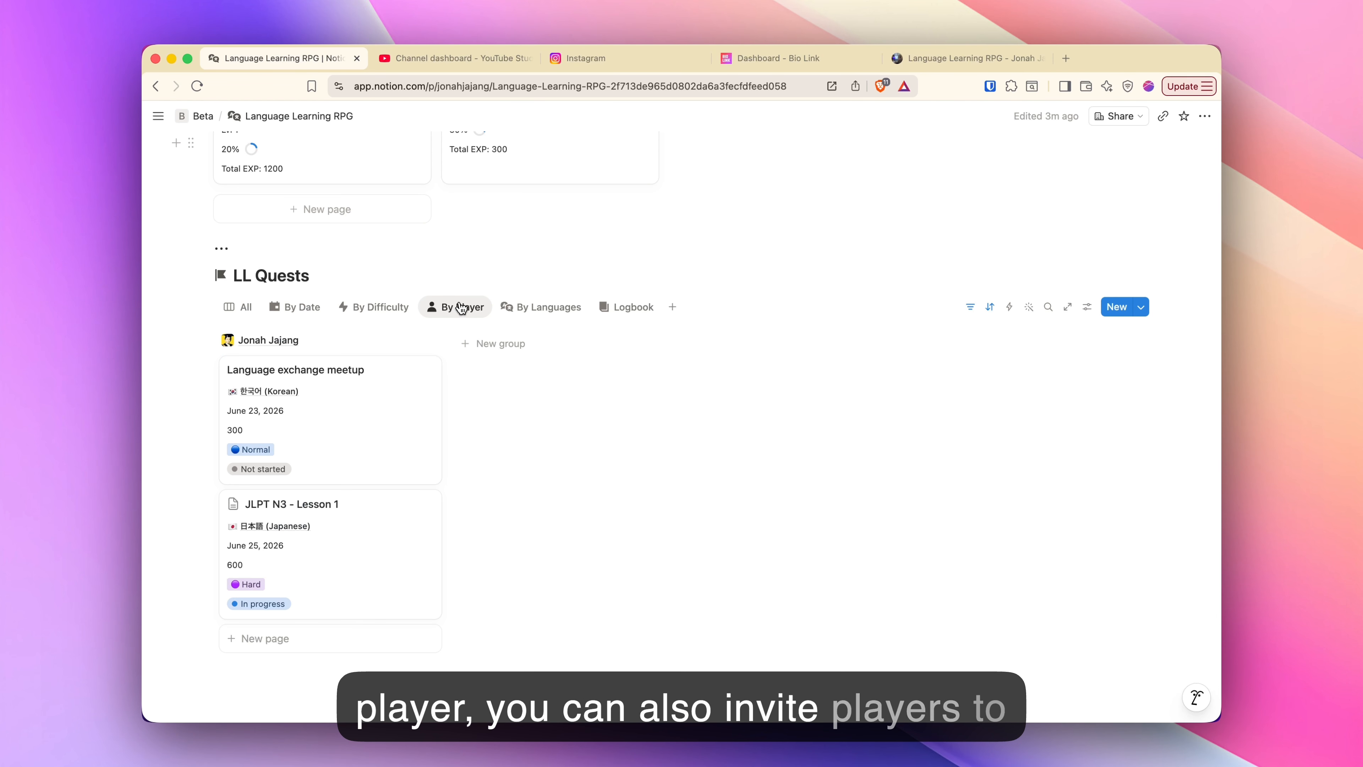
pyautogui.click(242, 307)
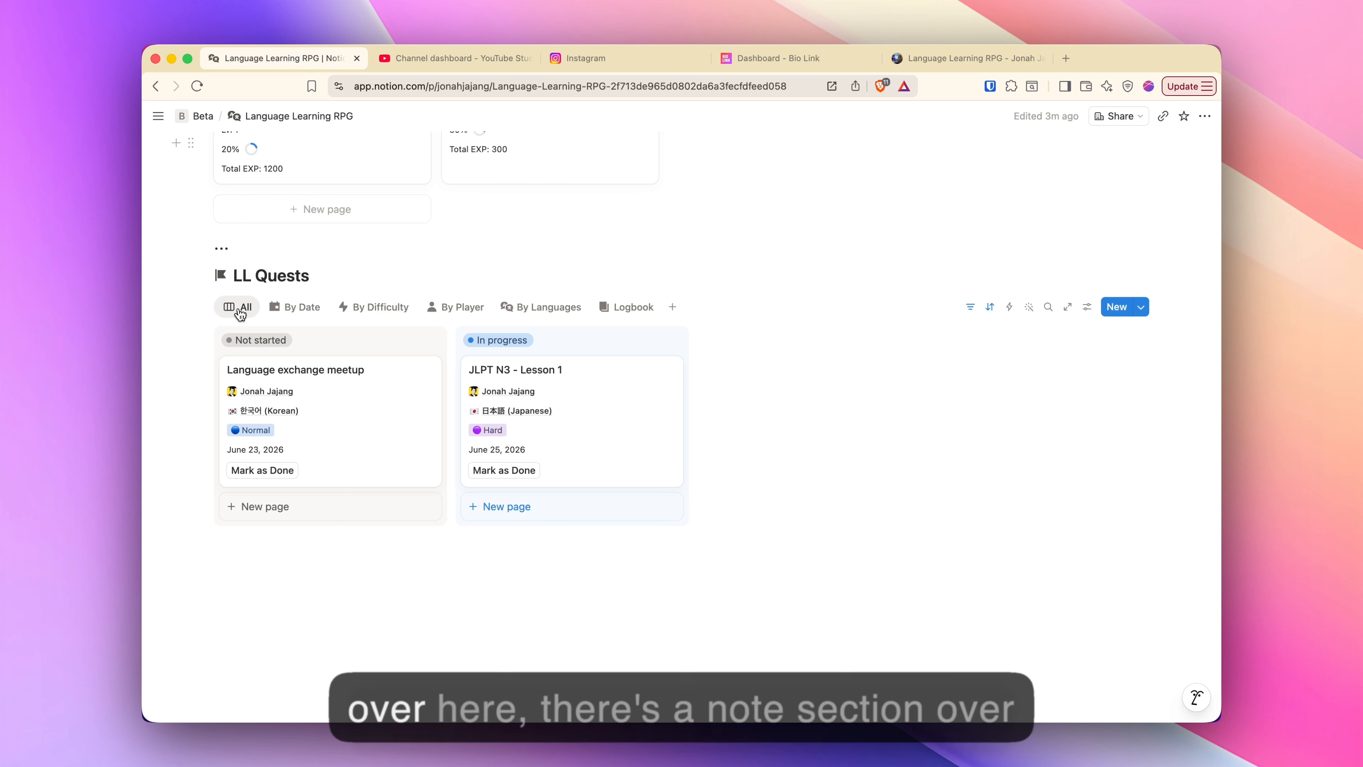
# - Read through the Weekly Review note dated June 15, 2026 in the Notes section and close it
pyautogui.scroll(4, 657, 277)
pyautogui.scroll(10, 657, 277)
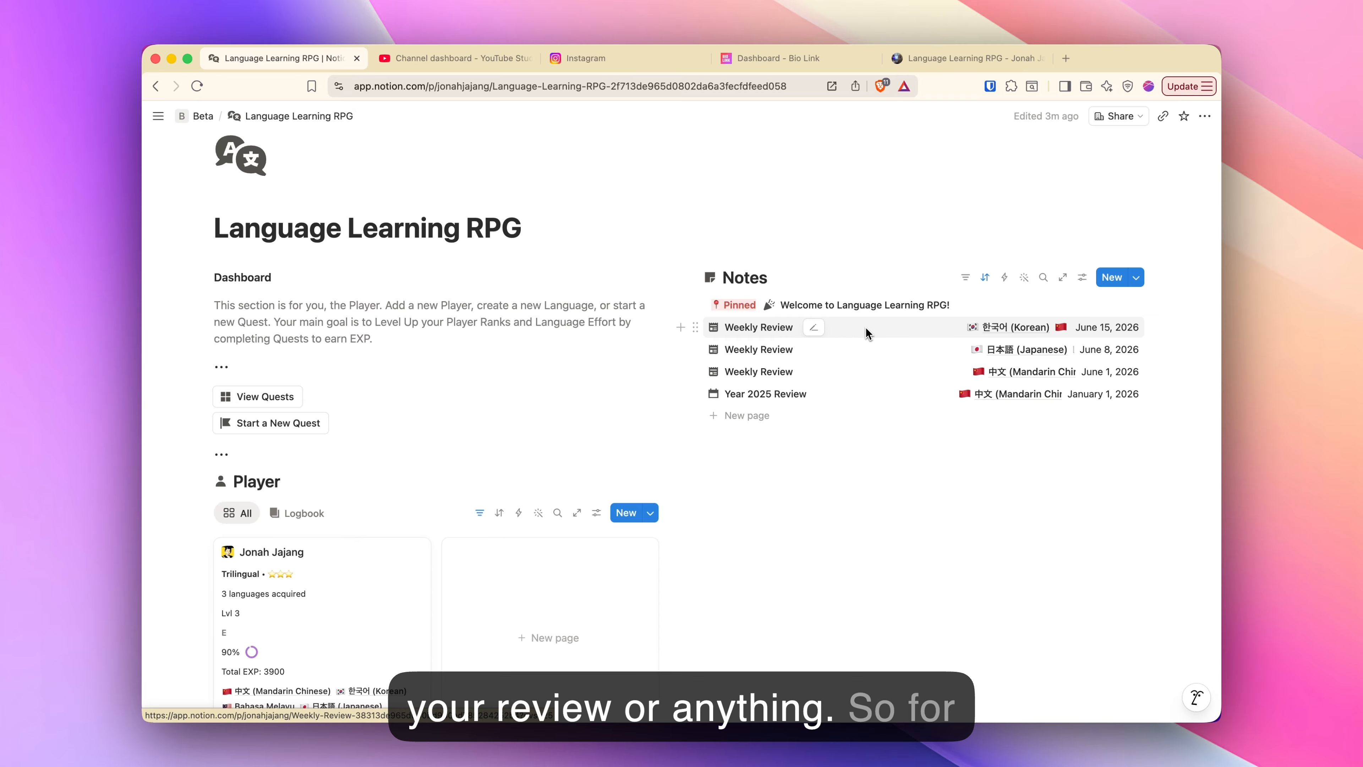
pyautogui.click(861, 330)
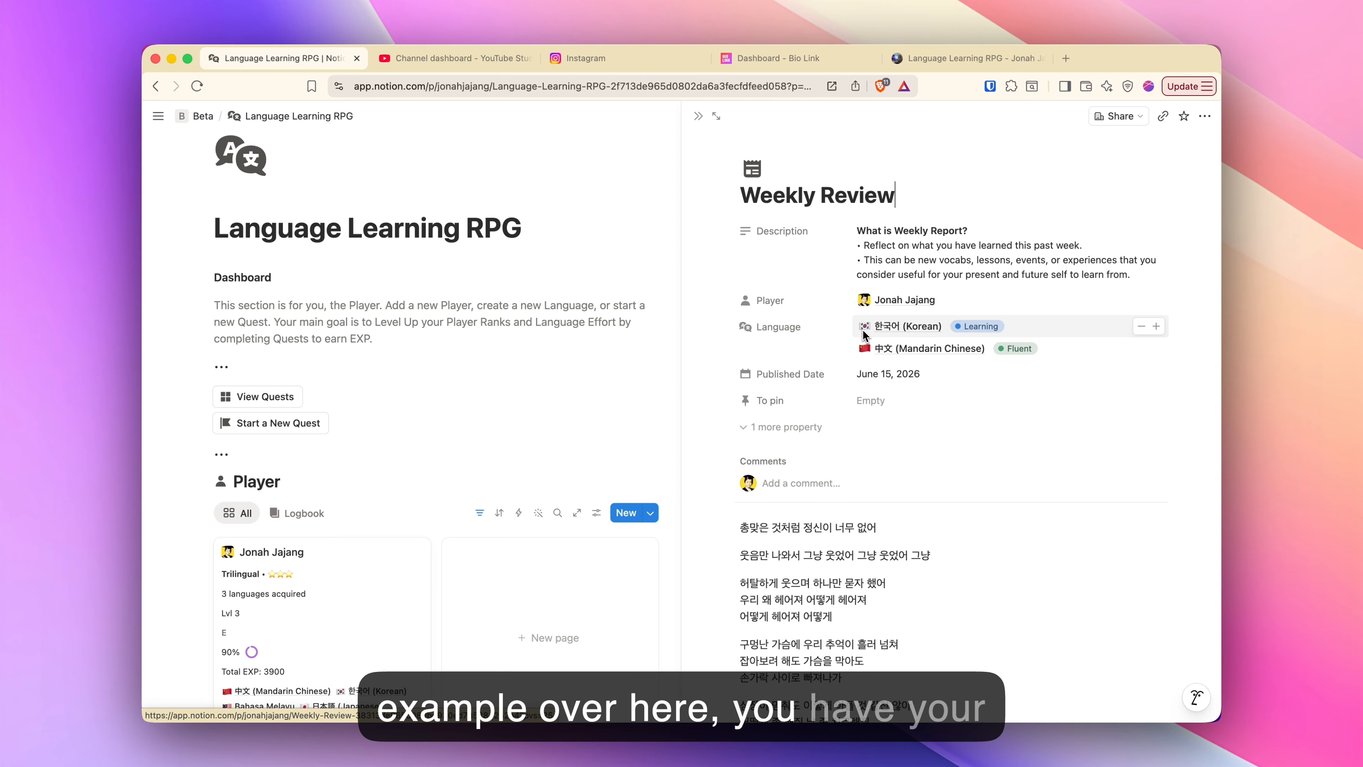
pyautogui.scroll(-5, 936, 406)
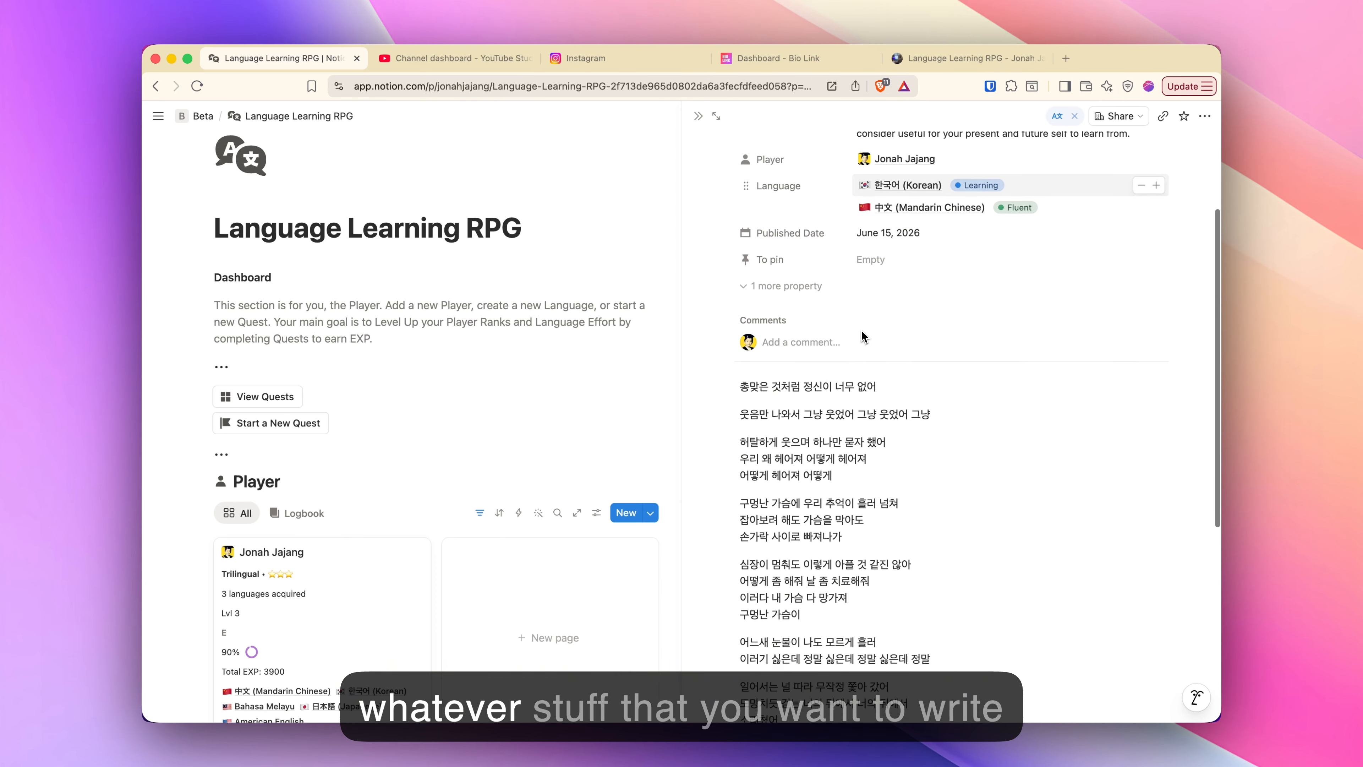
pyautogui.scroll(-5, 936, 406)
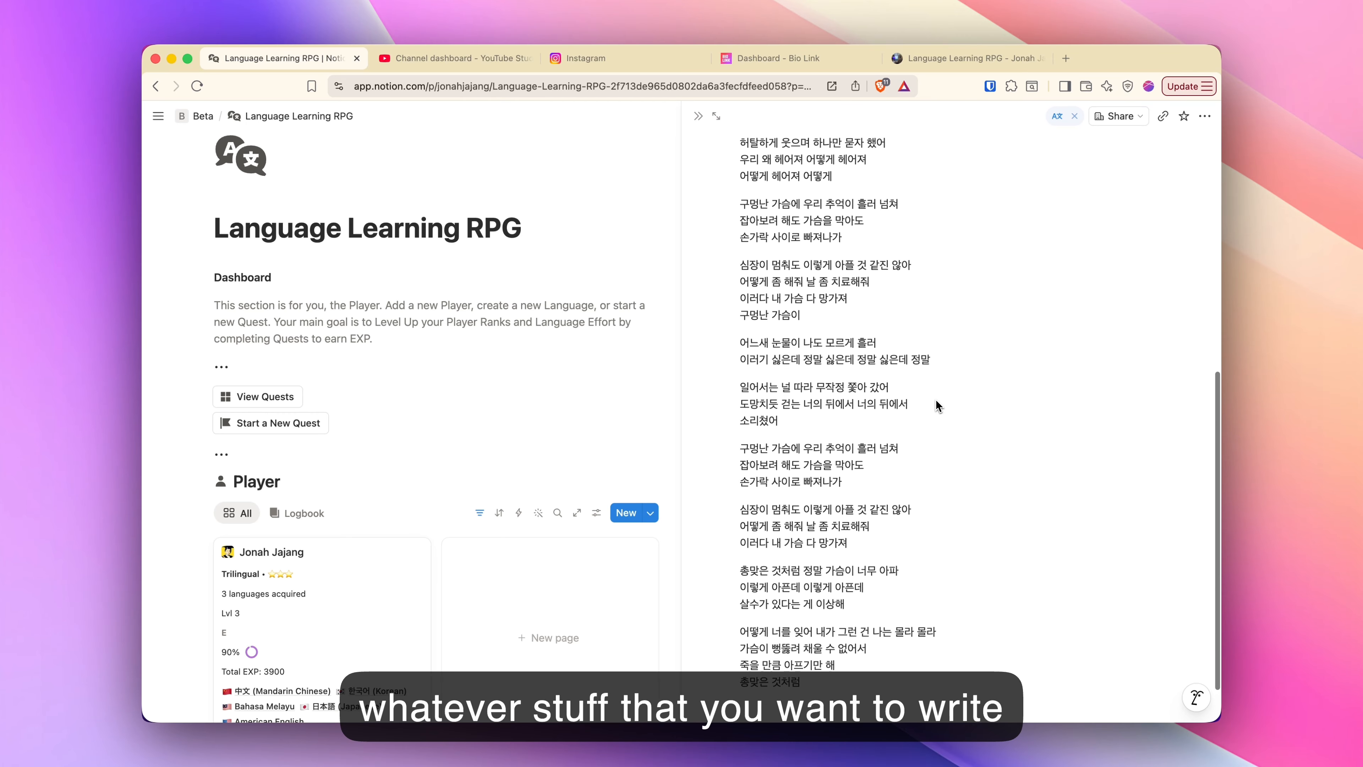
pyautogui.scroll(10, 936, 406)
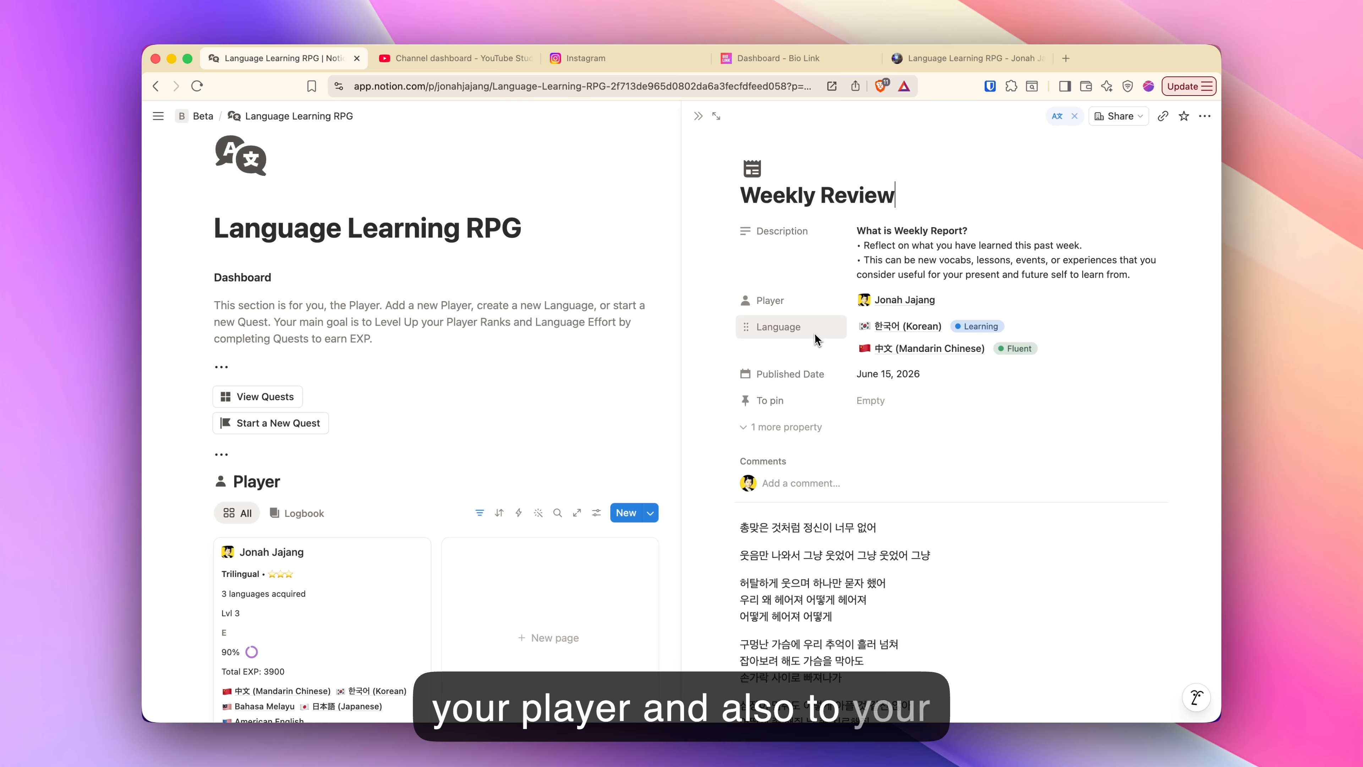
pyautogui.press('Escape')
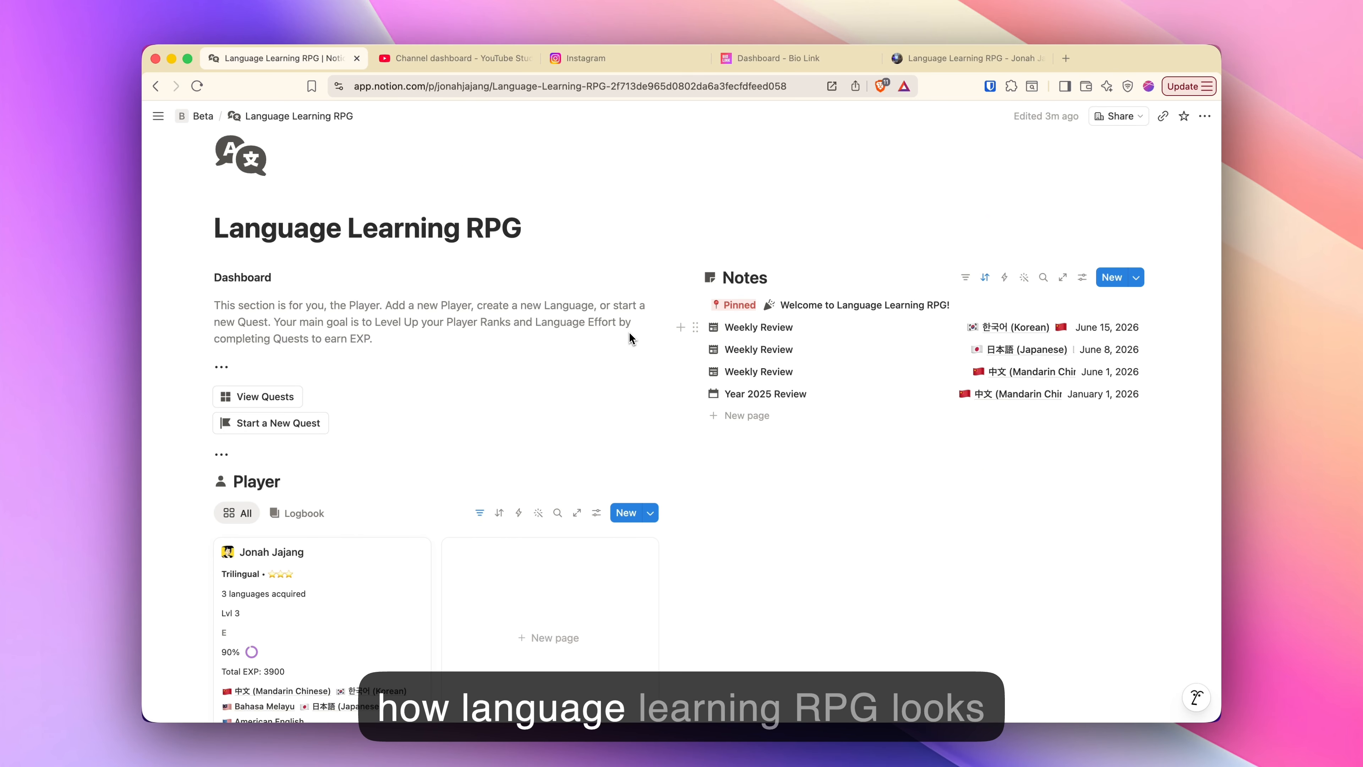
# - View the quests from the dashboard shortcut and close the quest view
pyautogui.scroll(-3, 628, 334)
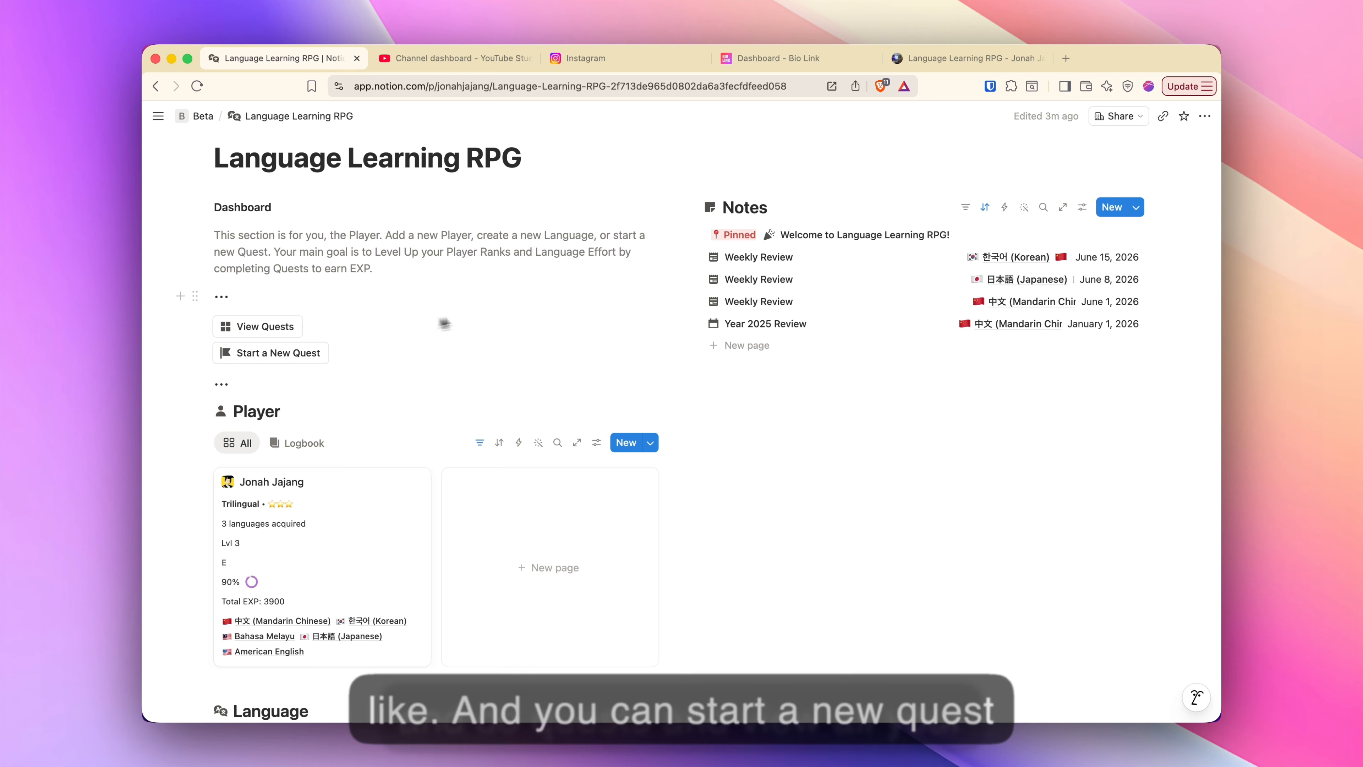
pyautogui.click(260, 326)
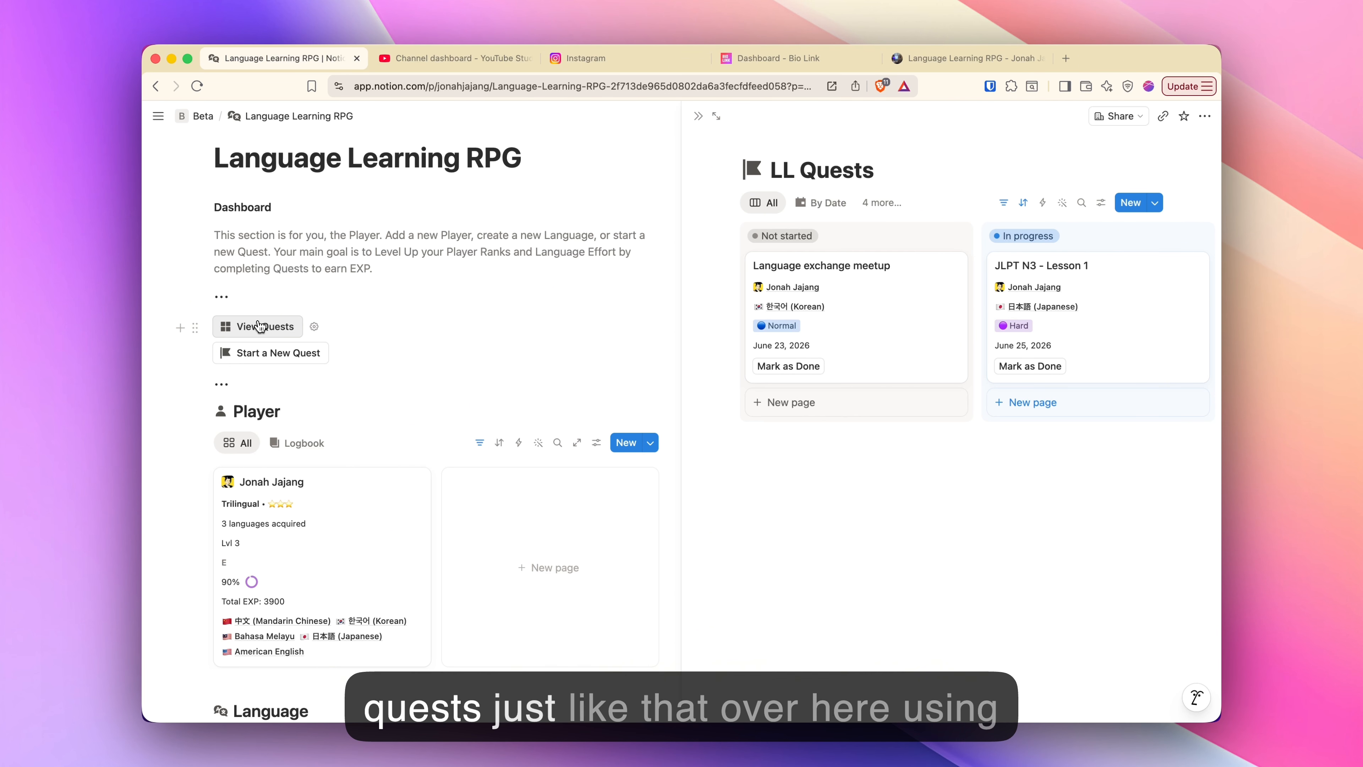
pyautogui.click(357, 316)
pyautogui.scroll(3, 429, 307)
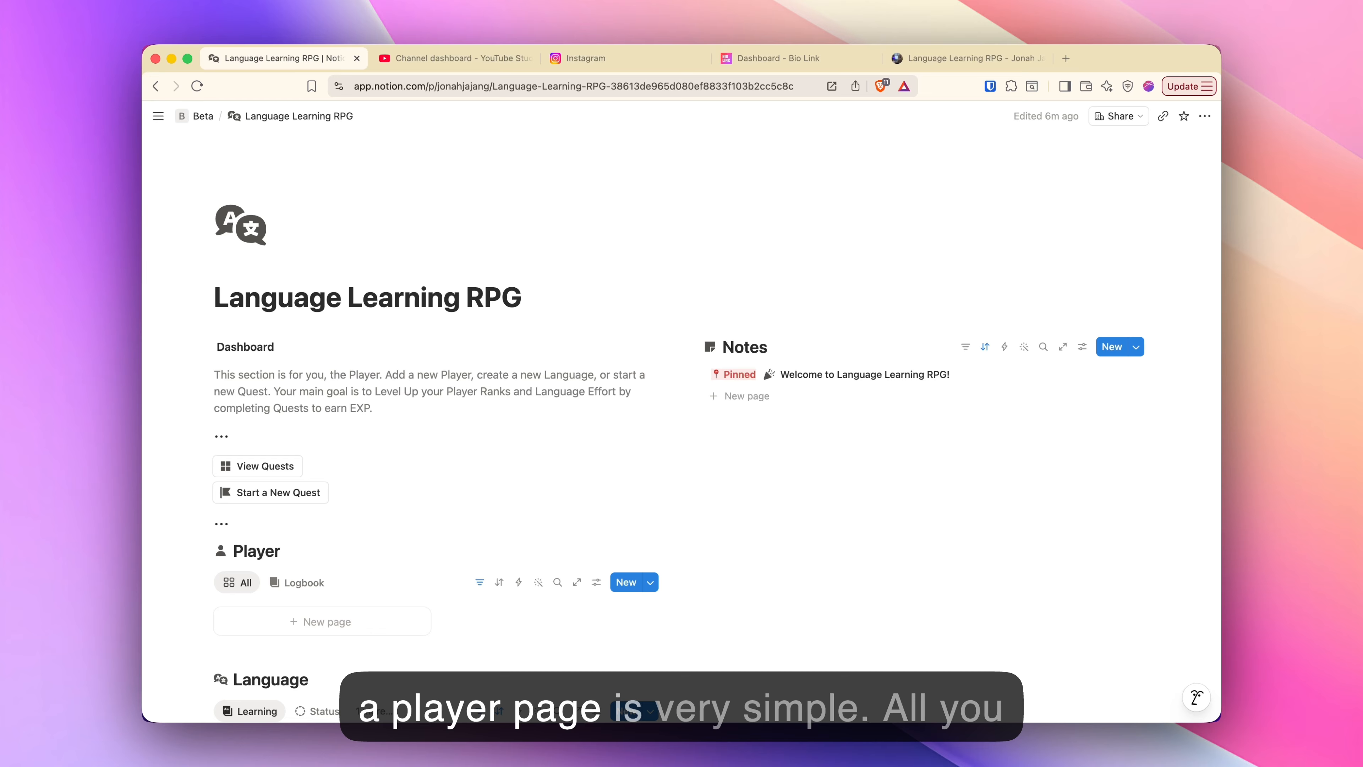
# - Create a new player named "Me" in the empty Player database and set its status to In progress
pyautogui.scroll(-4, 416, 419)
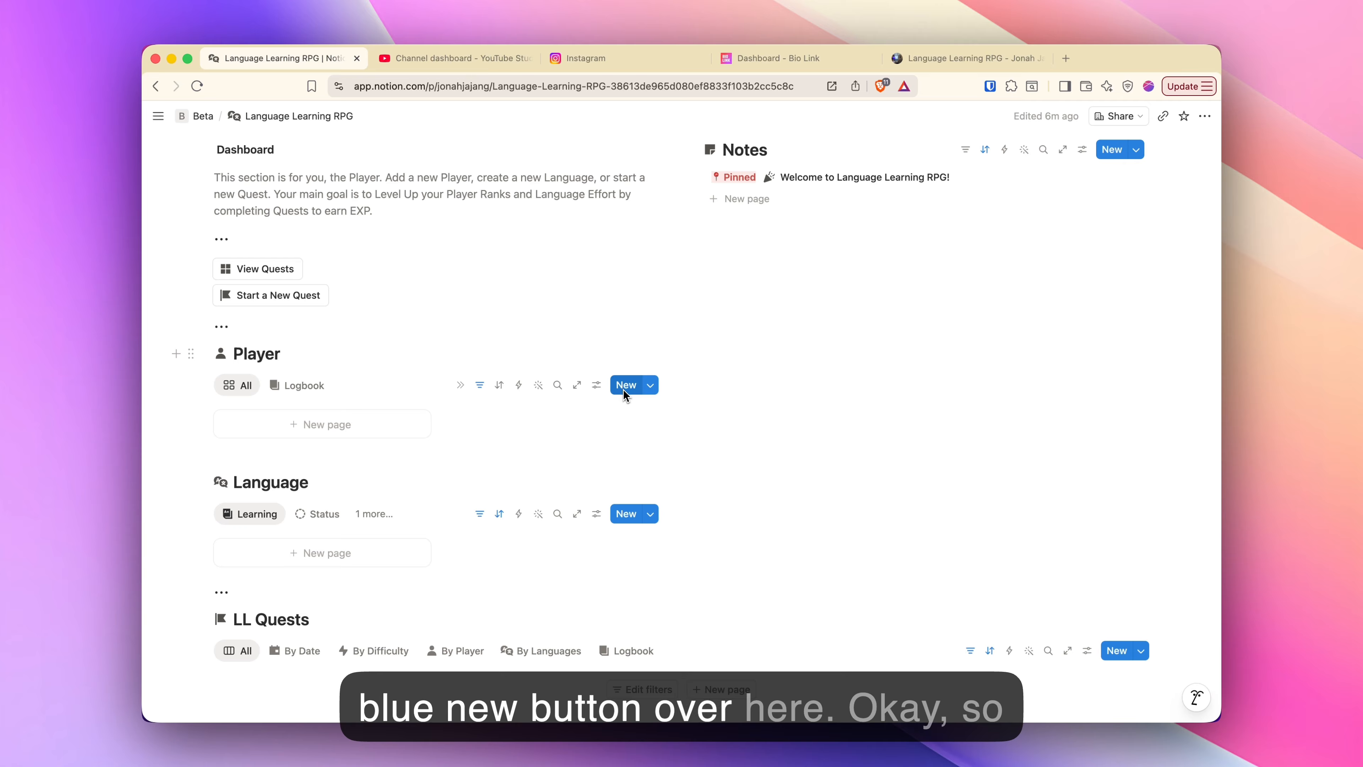
pyautogui.click(325, 431)
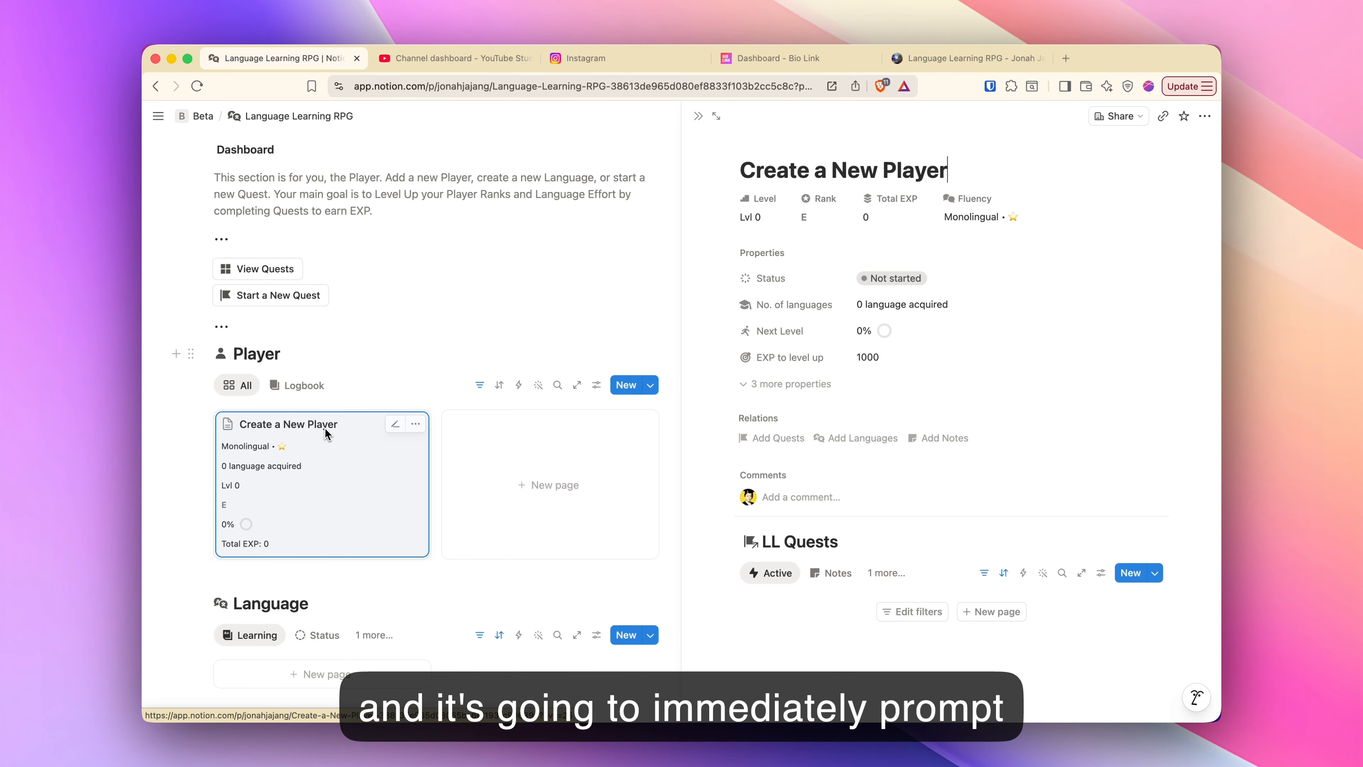
pyautogui.tripleClick(793, 171)
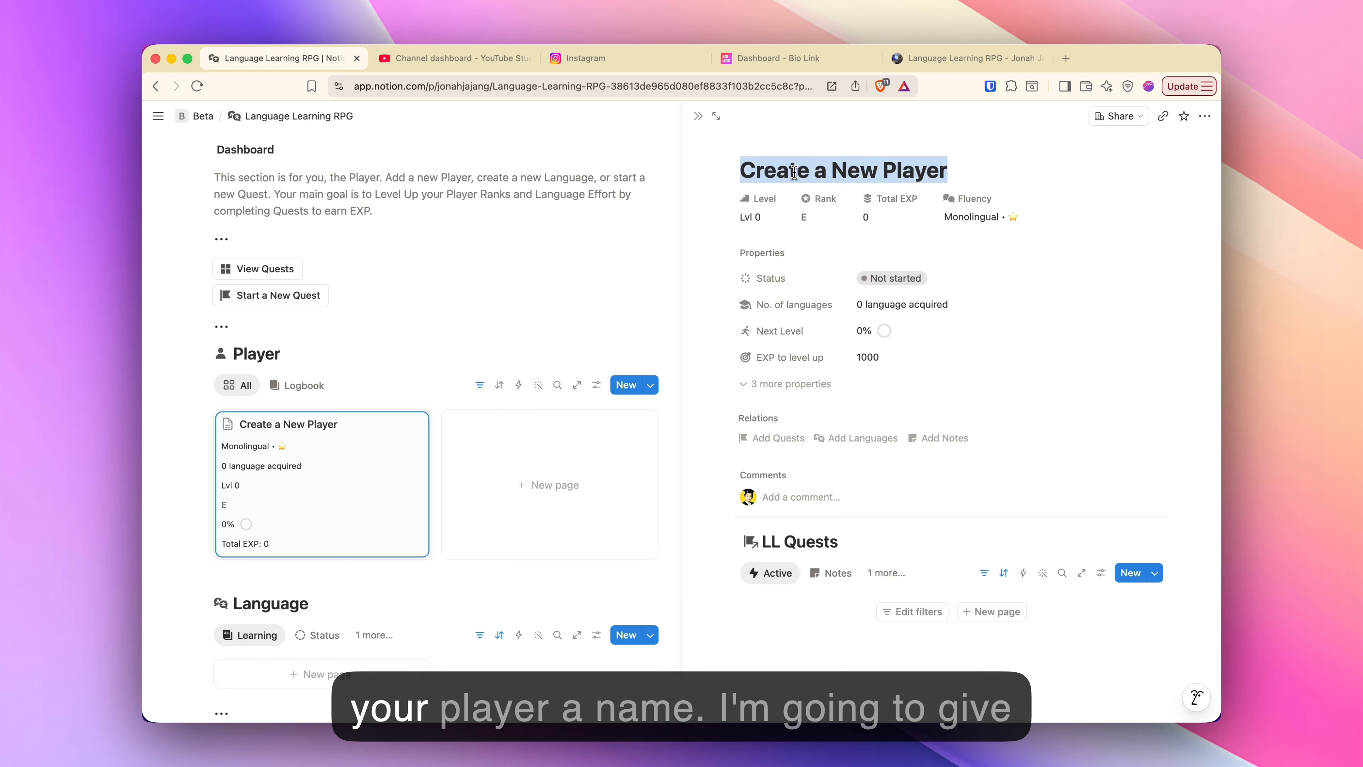
pyautogui.write('Me')
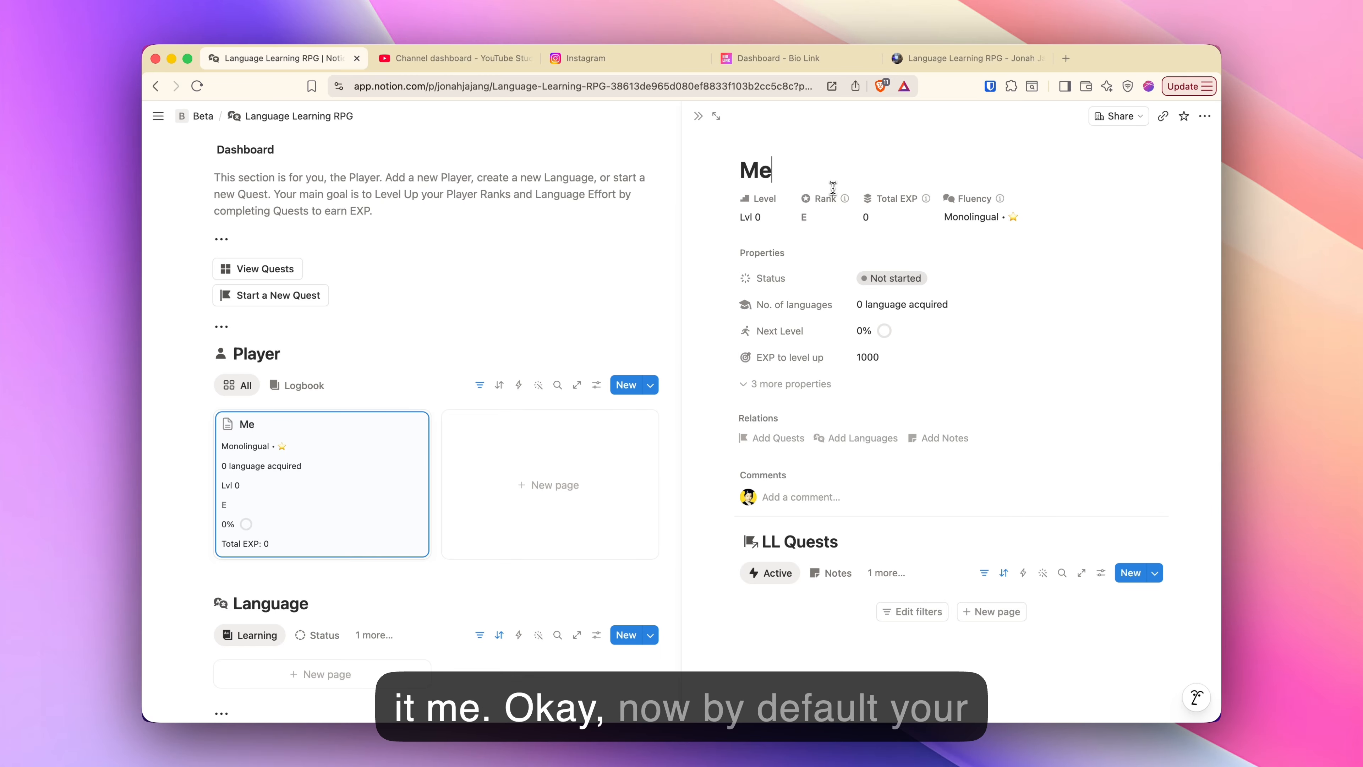
pyautogui.click(910, 279)
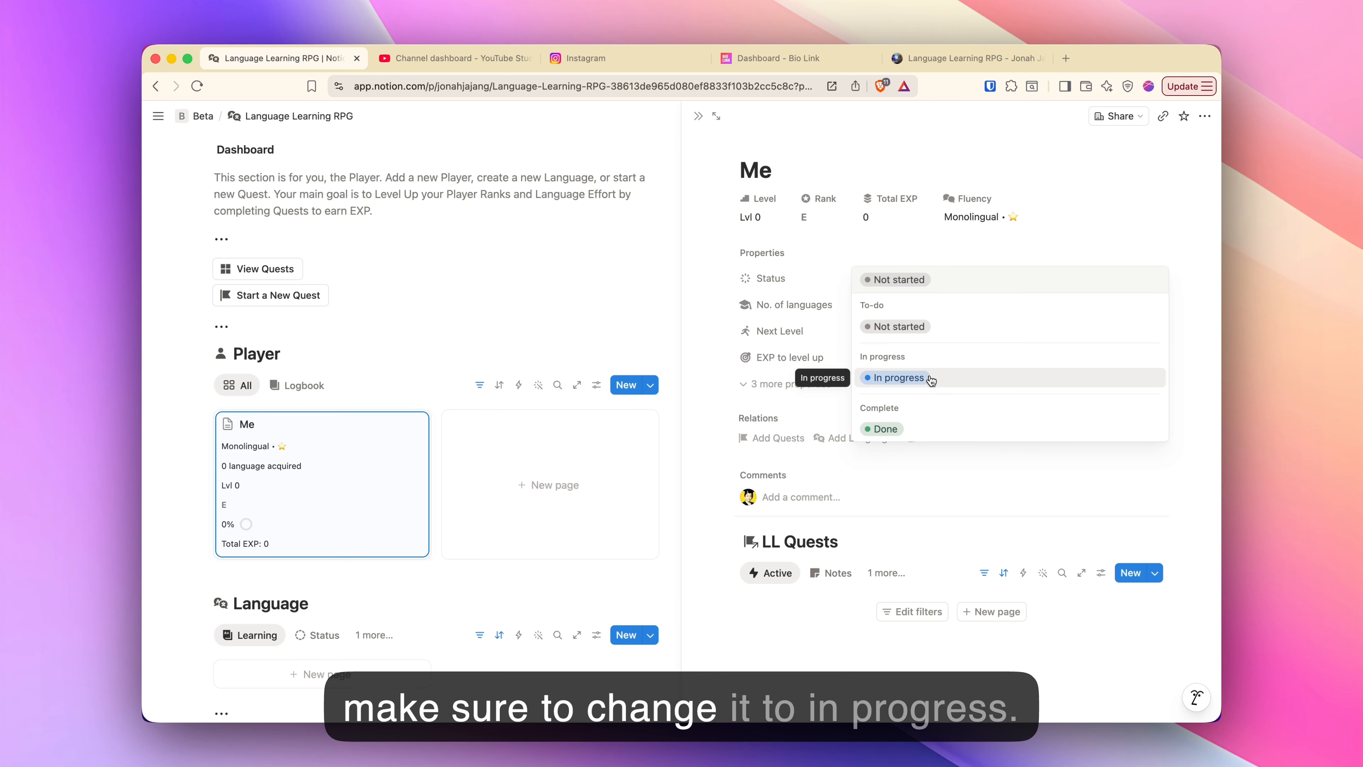
pyautogui.click(912, 378)
# - Set the status of player "Me" to Done and show the player Logbook view
pyautogui.click(939, 286)
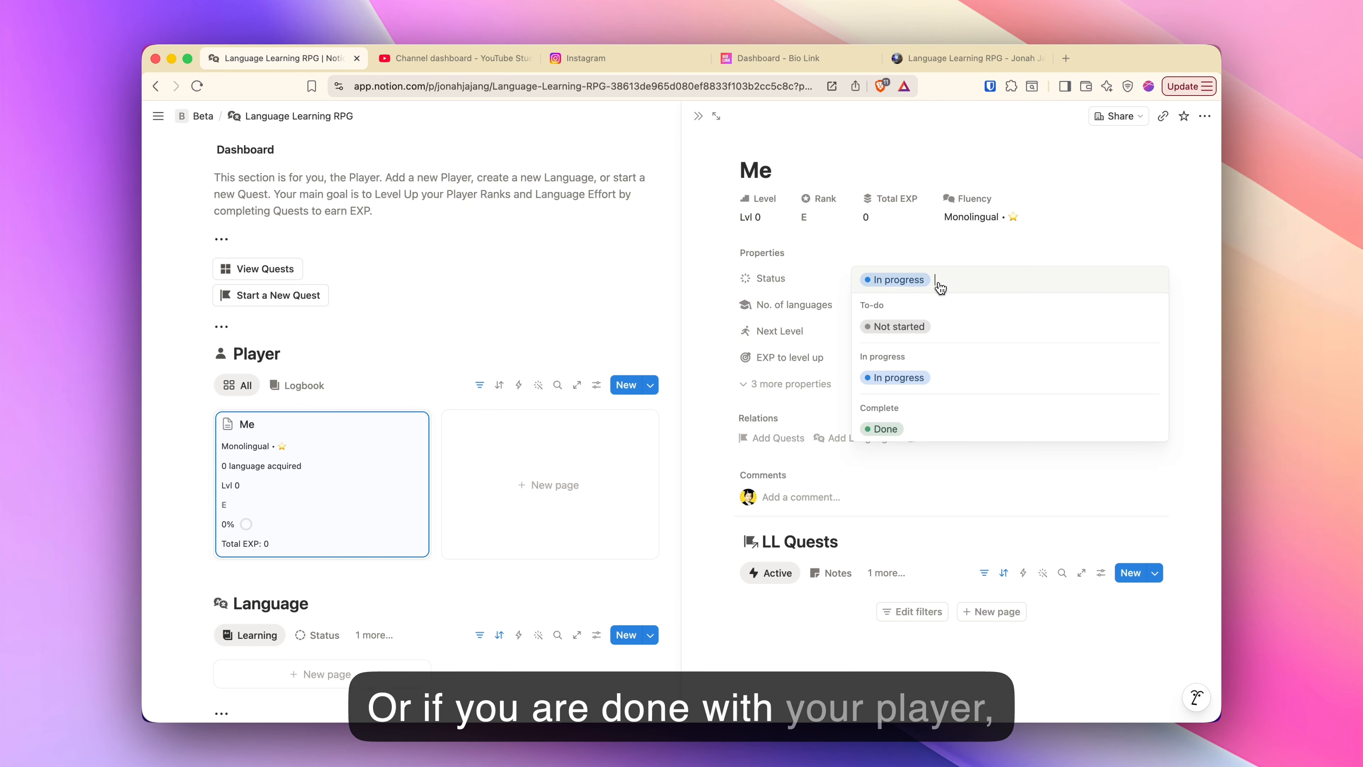
pyautogui.click(914, 430)
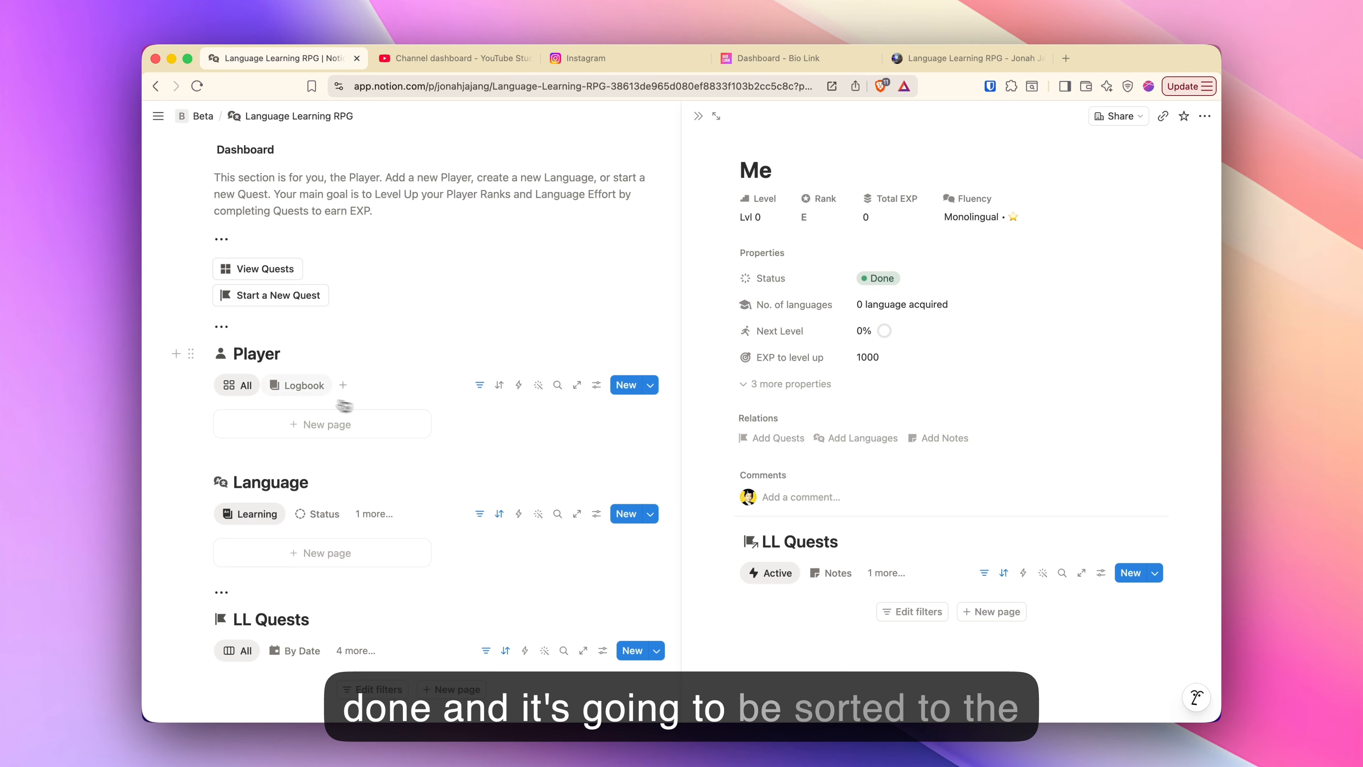
pyautogui.click(304, 385)
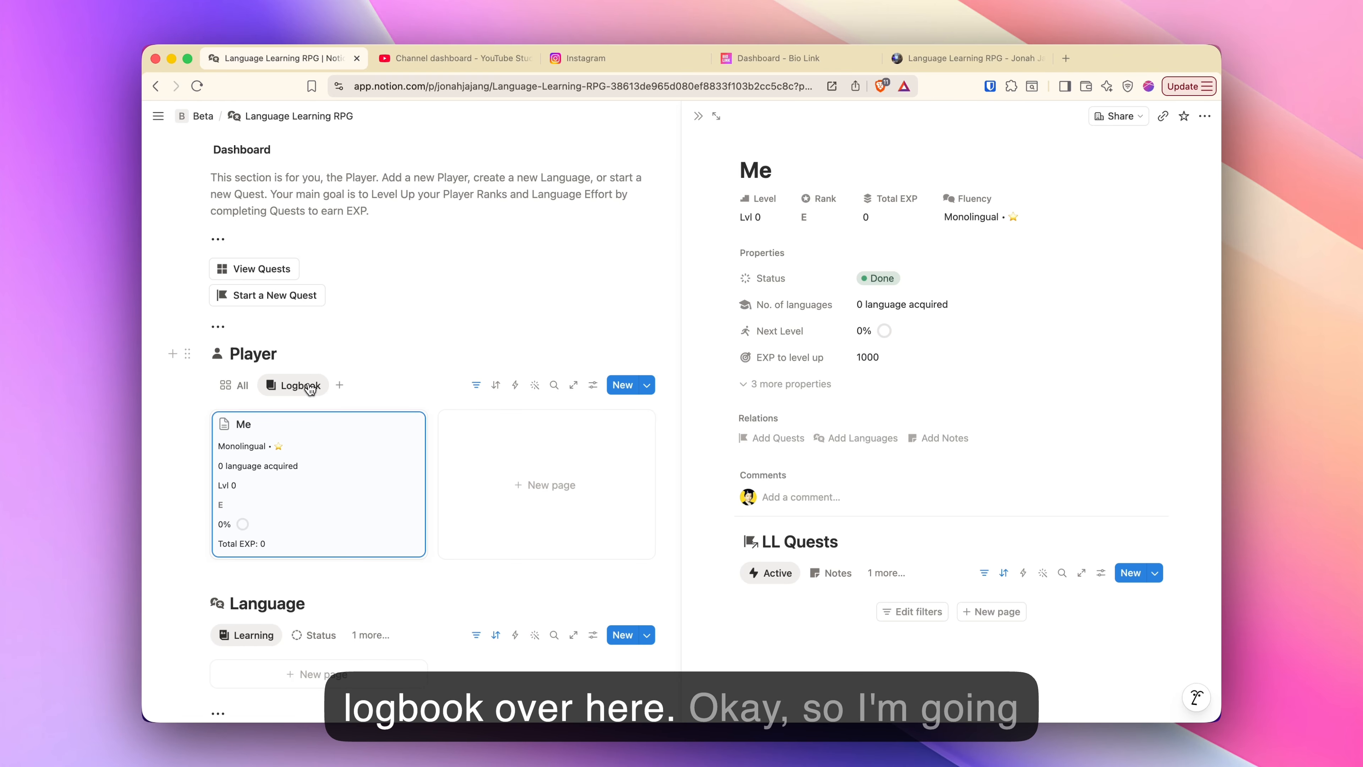
# - Set the status of player "Me" back to In progress and show all players
pyautogui.click(891, 280)
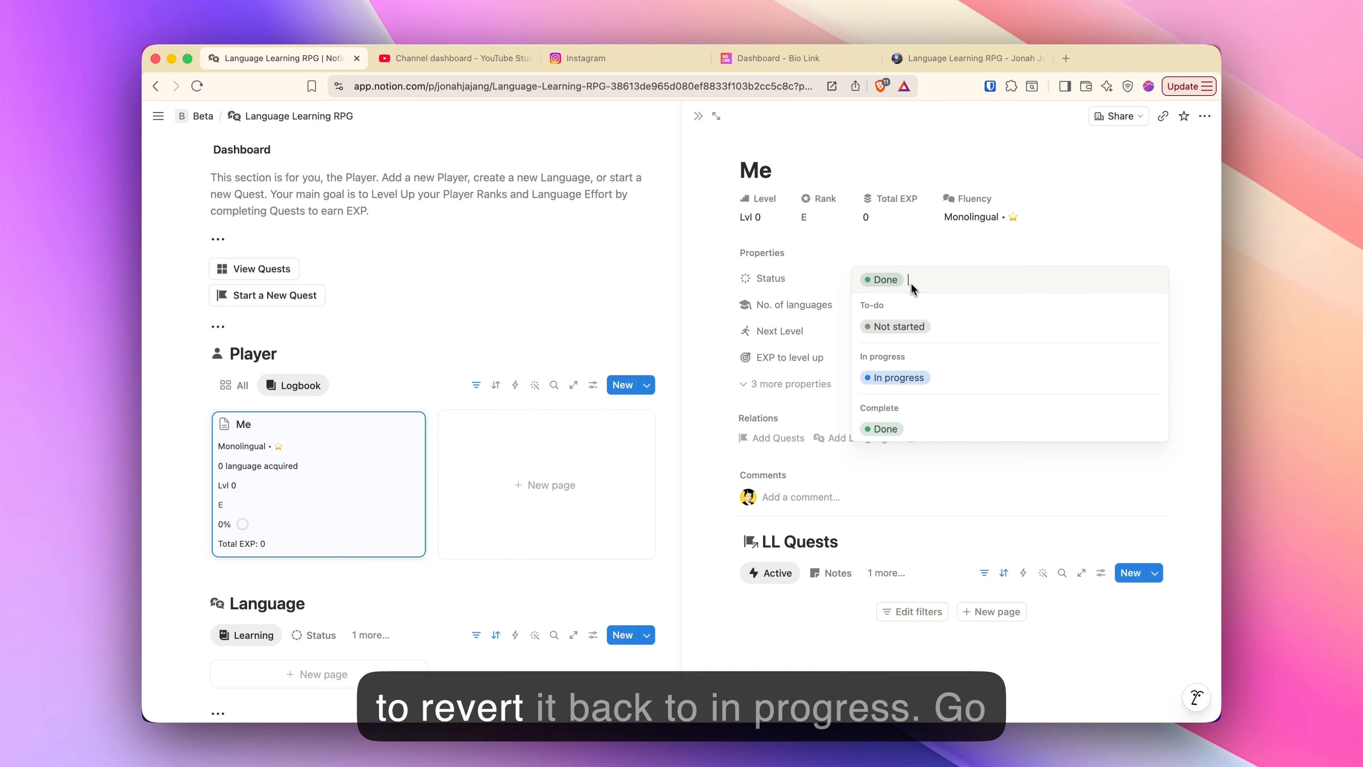
pyautogui.click(951, 384)
pyautogui.click(242, 387)
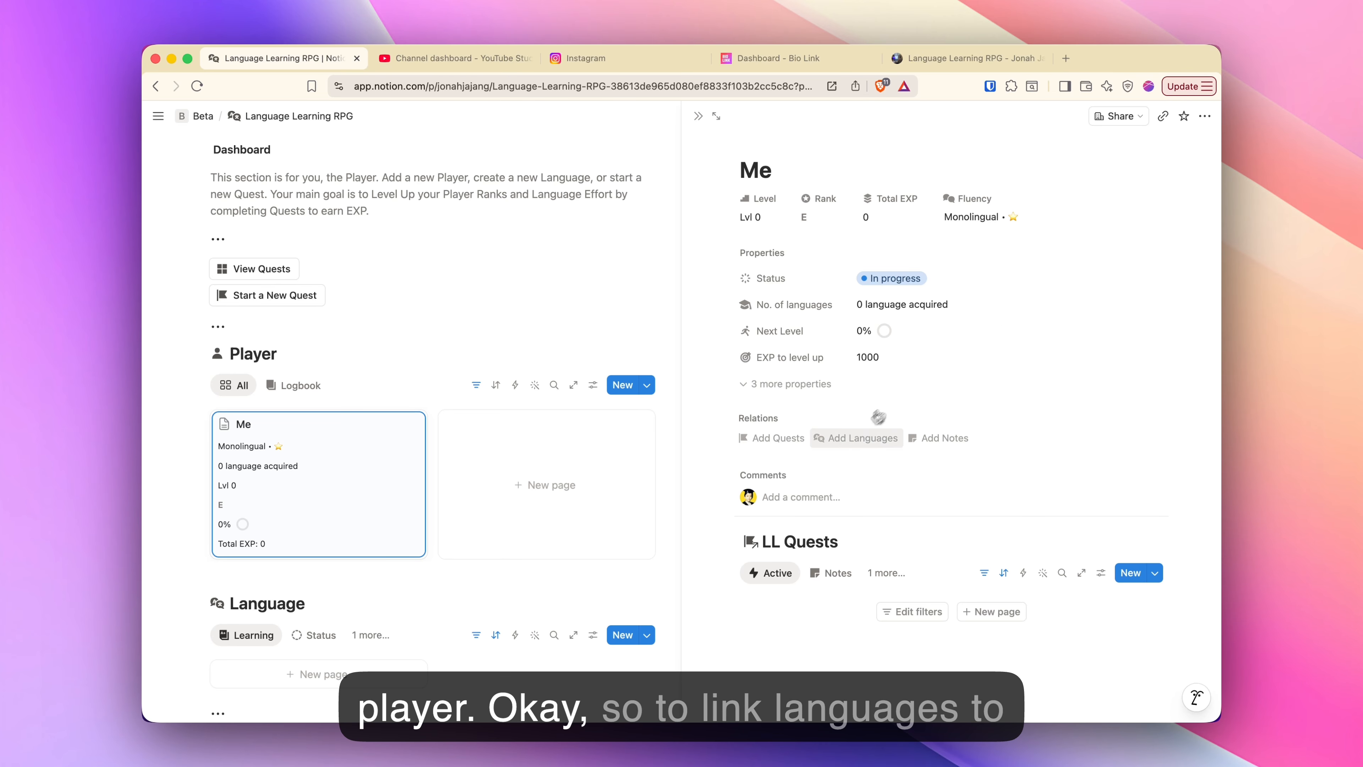
# - Link Korean, Mandarin Chinese and American English as languages of player "Me"
pyautogui.click(855, 446)
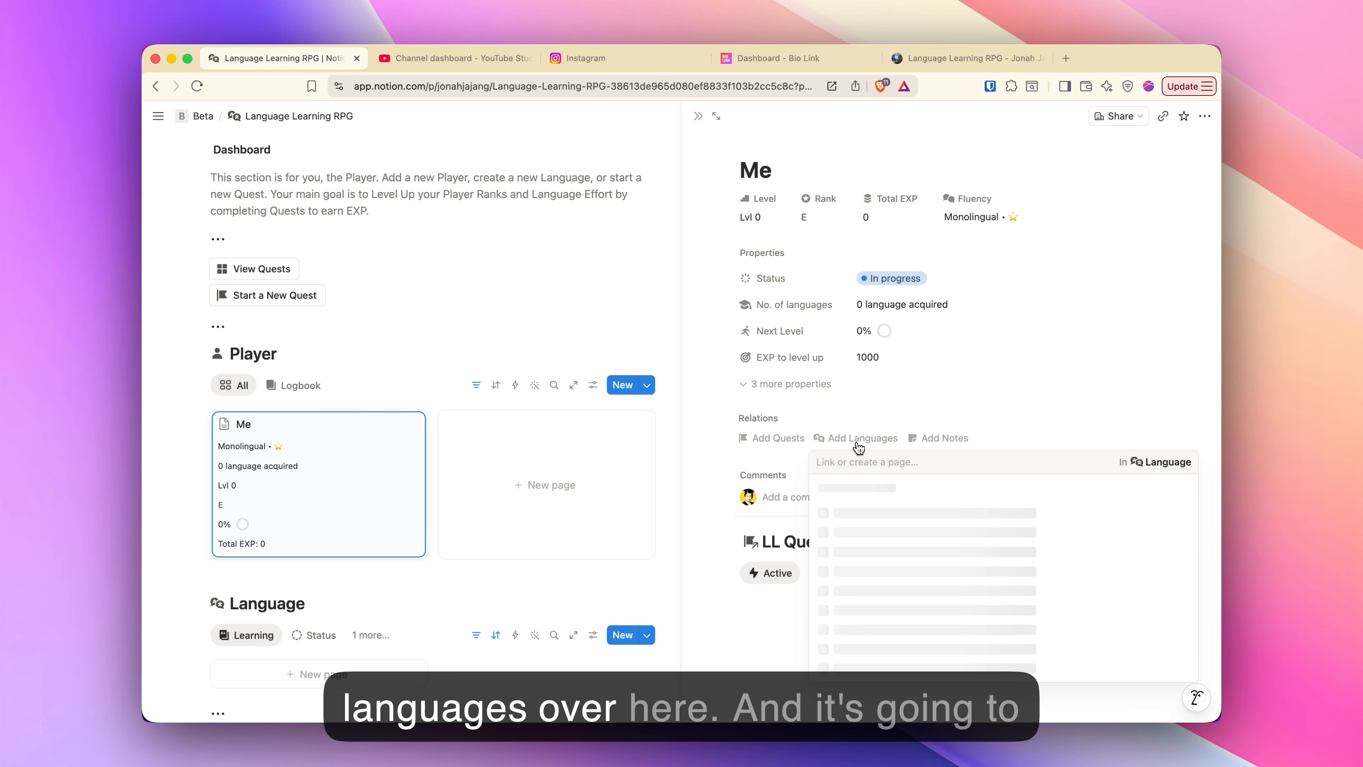
pyautogui.scroll(-10, 984, 540)
pyautogui.scroll(10, 984, 538)
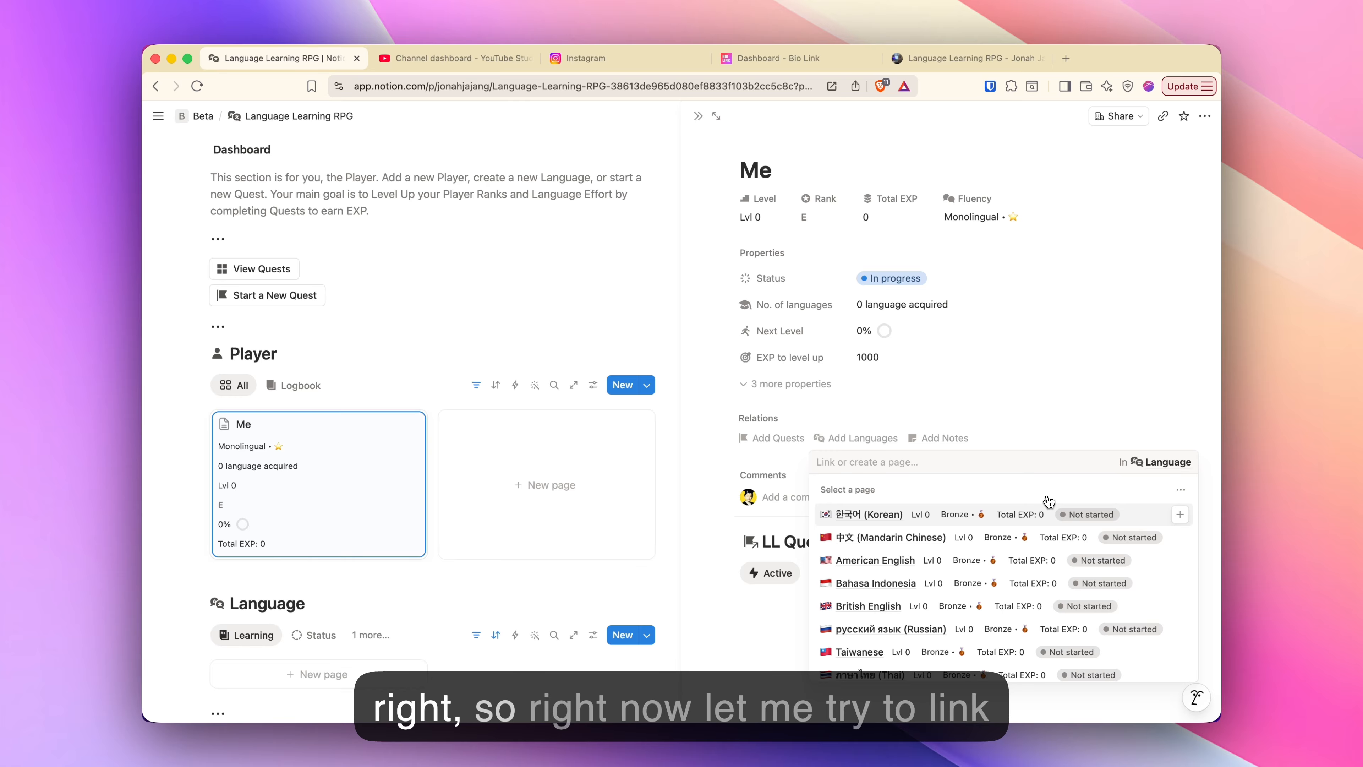
pyautogui.click(1180, 514)
pyautogui.click(1183, 562)
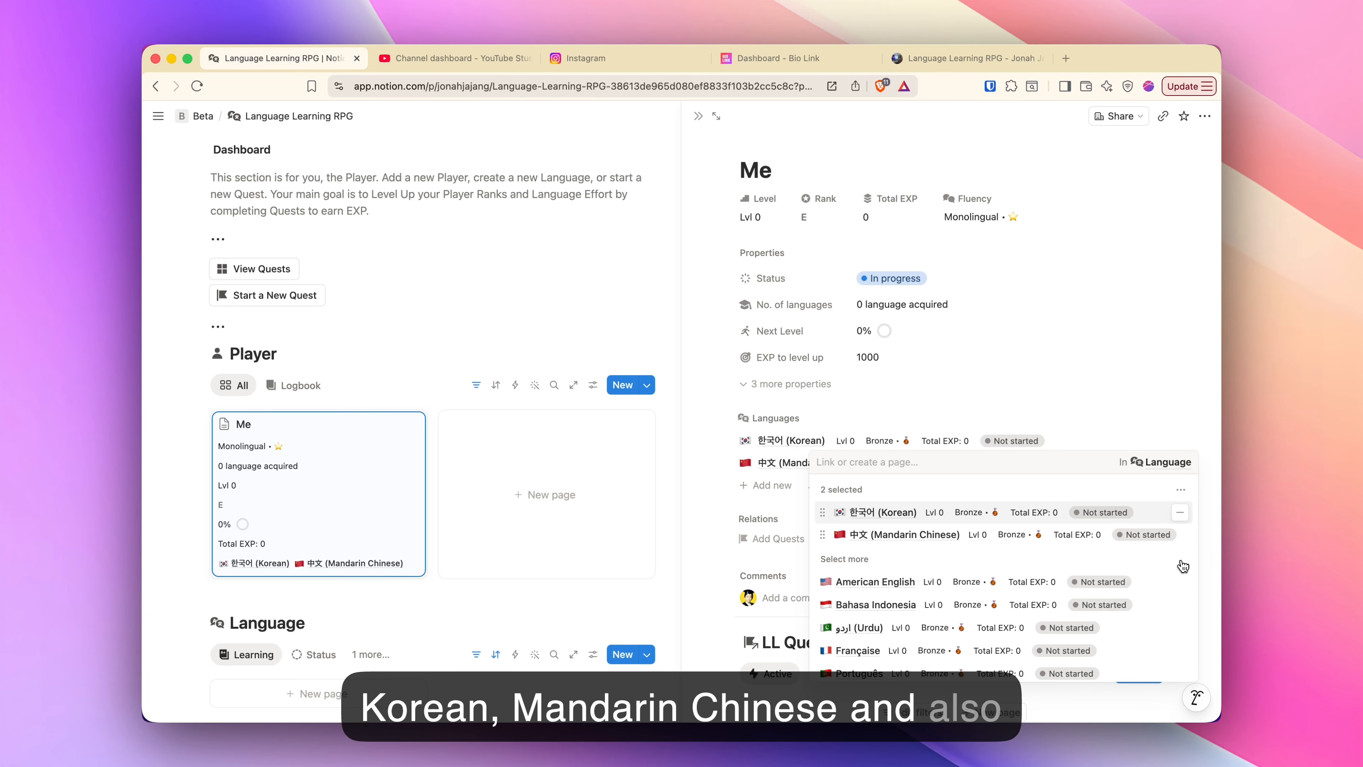
pyautogui.click(1183, 591)
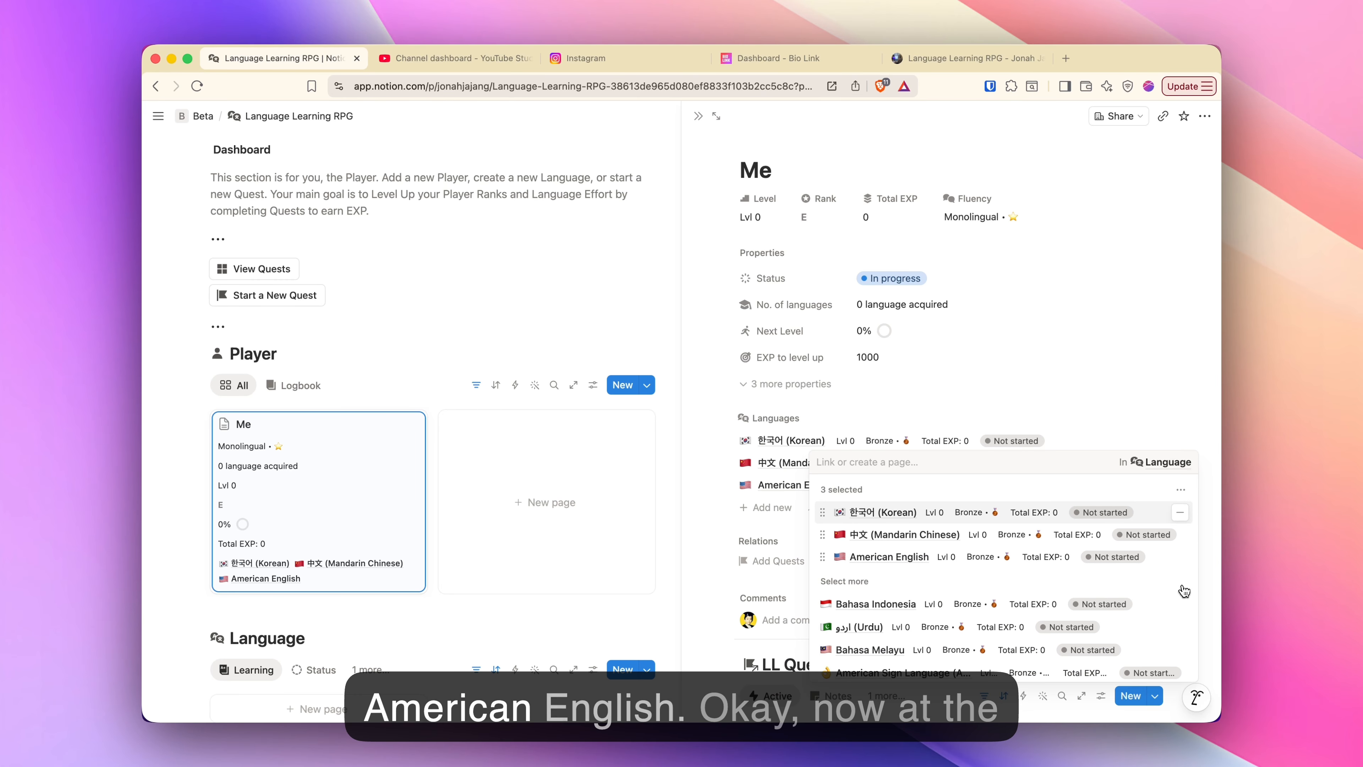
pyautogui.click(1121, 430)
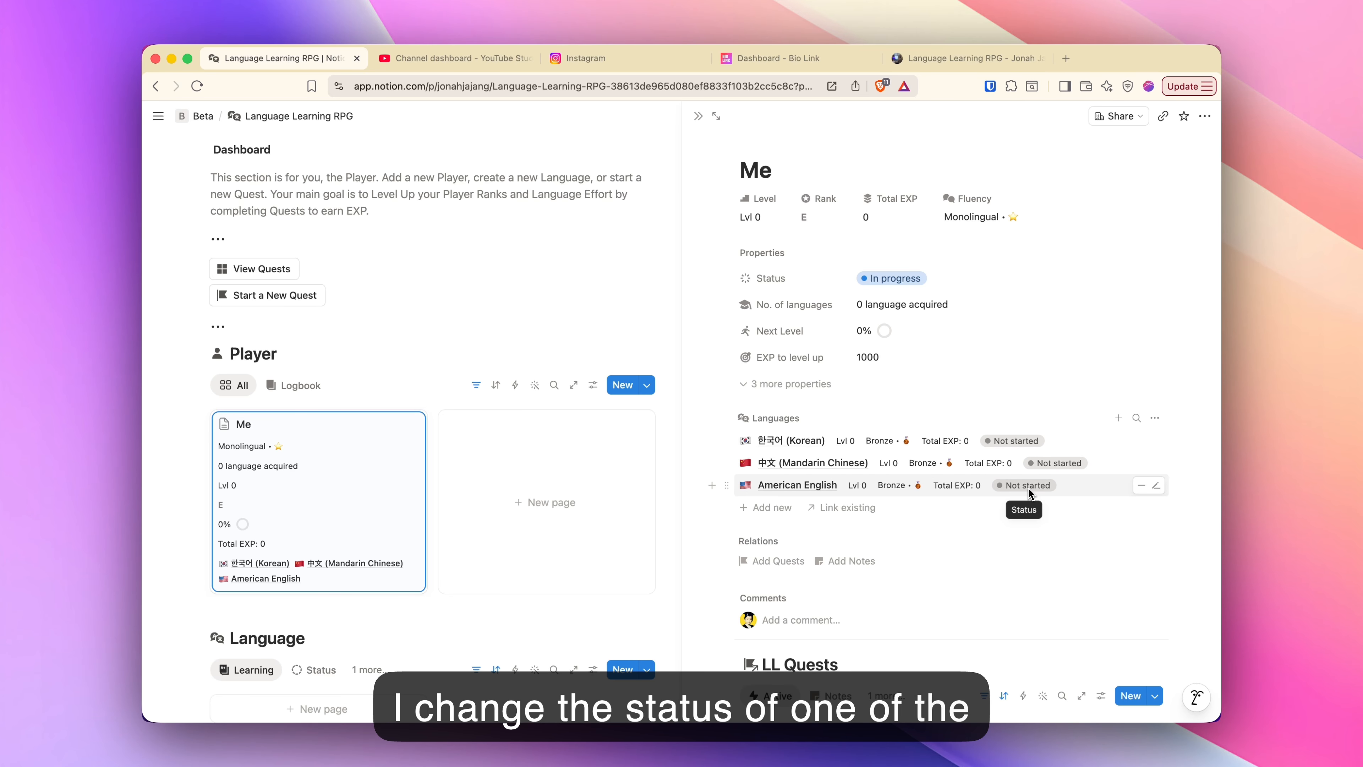
# - Set the linked languages' statuses: Korean to Learning, Mandarin Chinese to Fluent and American English to Native
pyautogui.click(1031, 443)
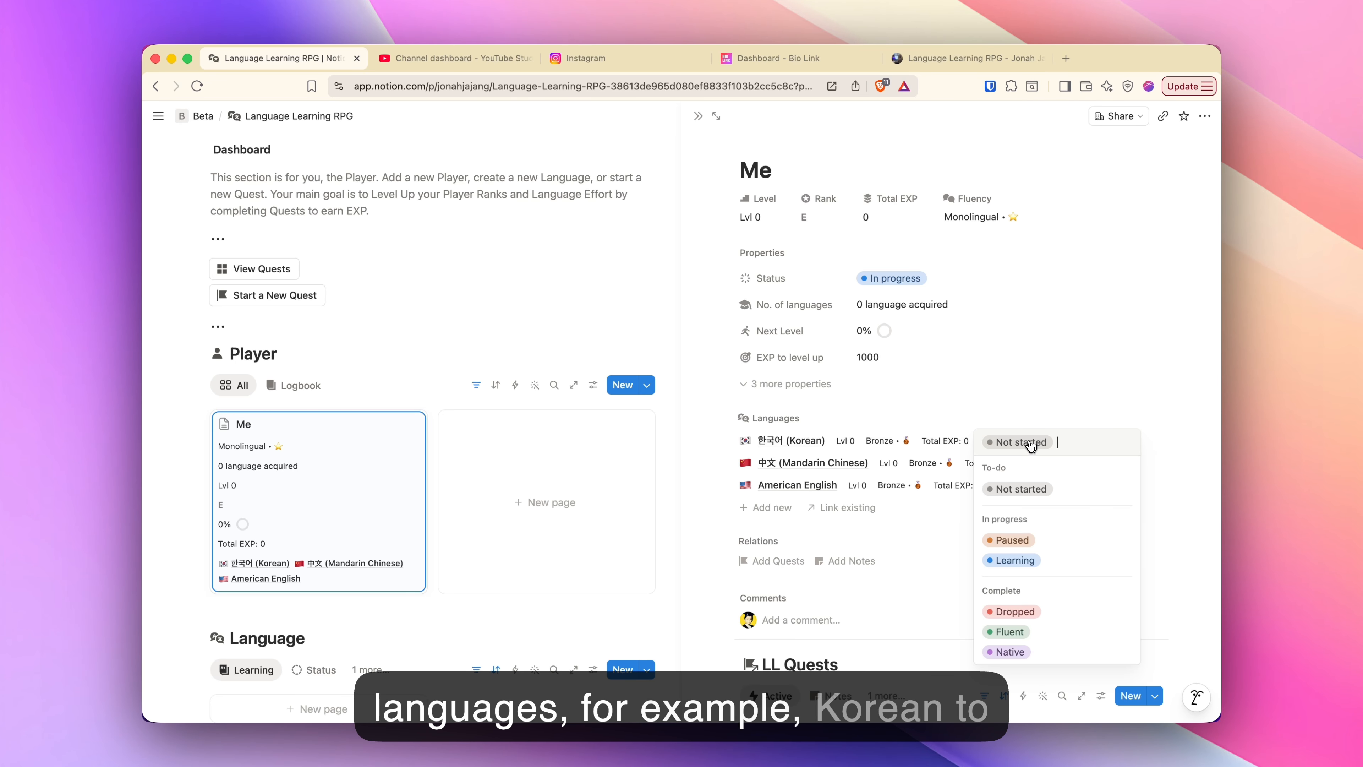
pyautogui.click(1015, 561)
pyautogui.click(1055, 463)
pyautogui.click(1038, 636)
pyautogui.click(1026, 486)
pyautogui.click(1020, 679)
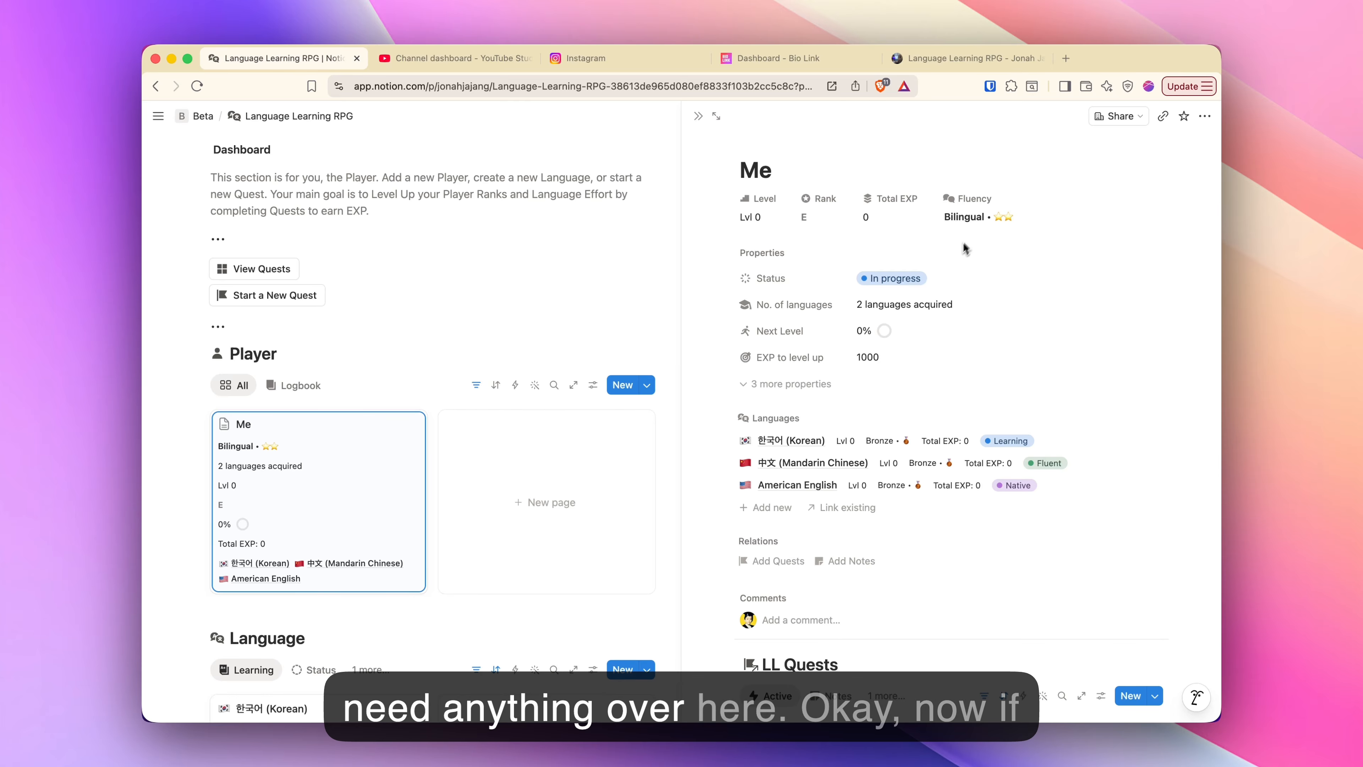
# - Set Mandarin Chinese to Learning and link Bahasa Indonesia and Urdu as further languages of player "Me"
pyautogui.click(1047, 465)
pyautogui.click(1071, 584)
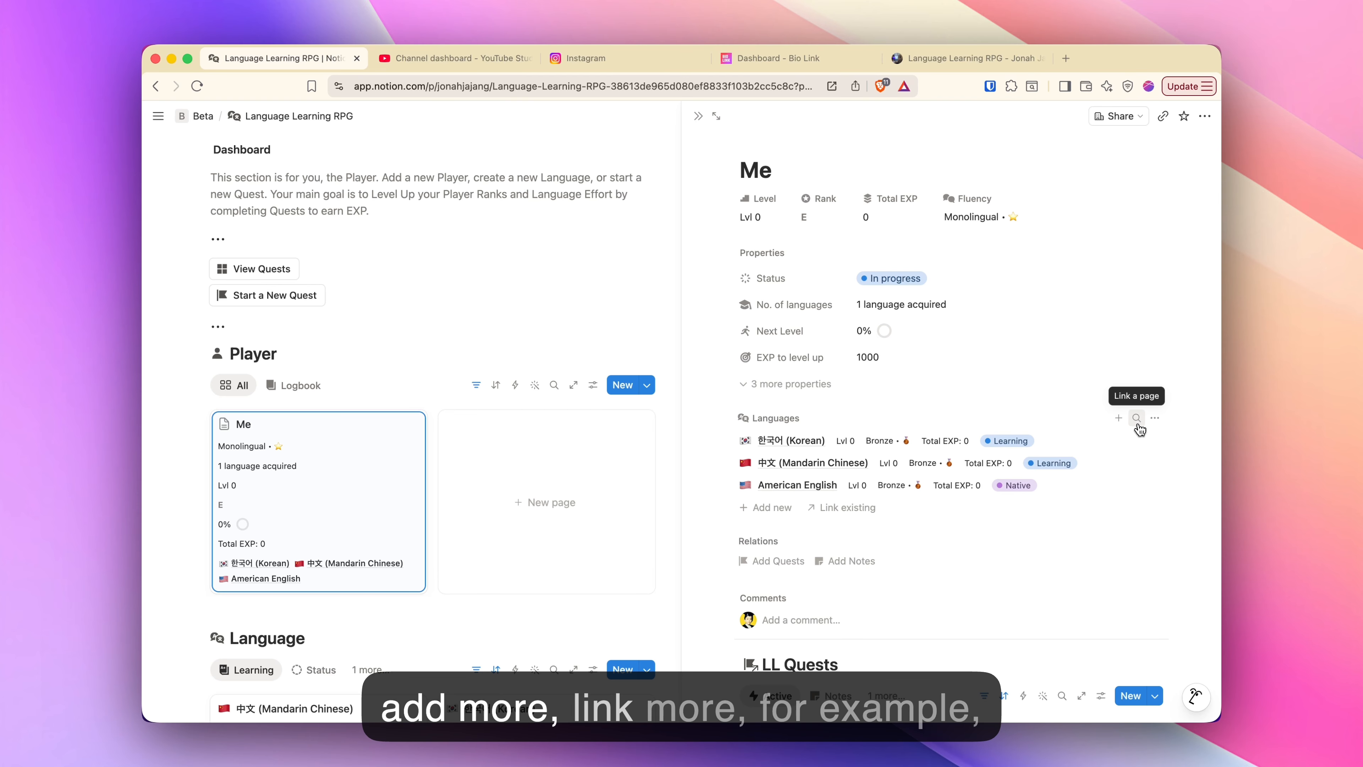
pyautogui.click(1137, 420)
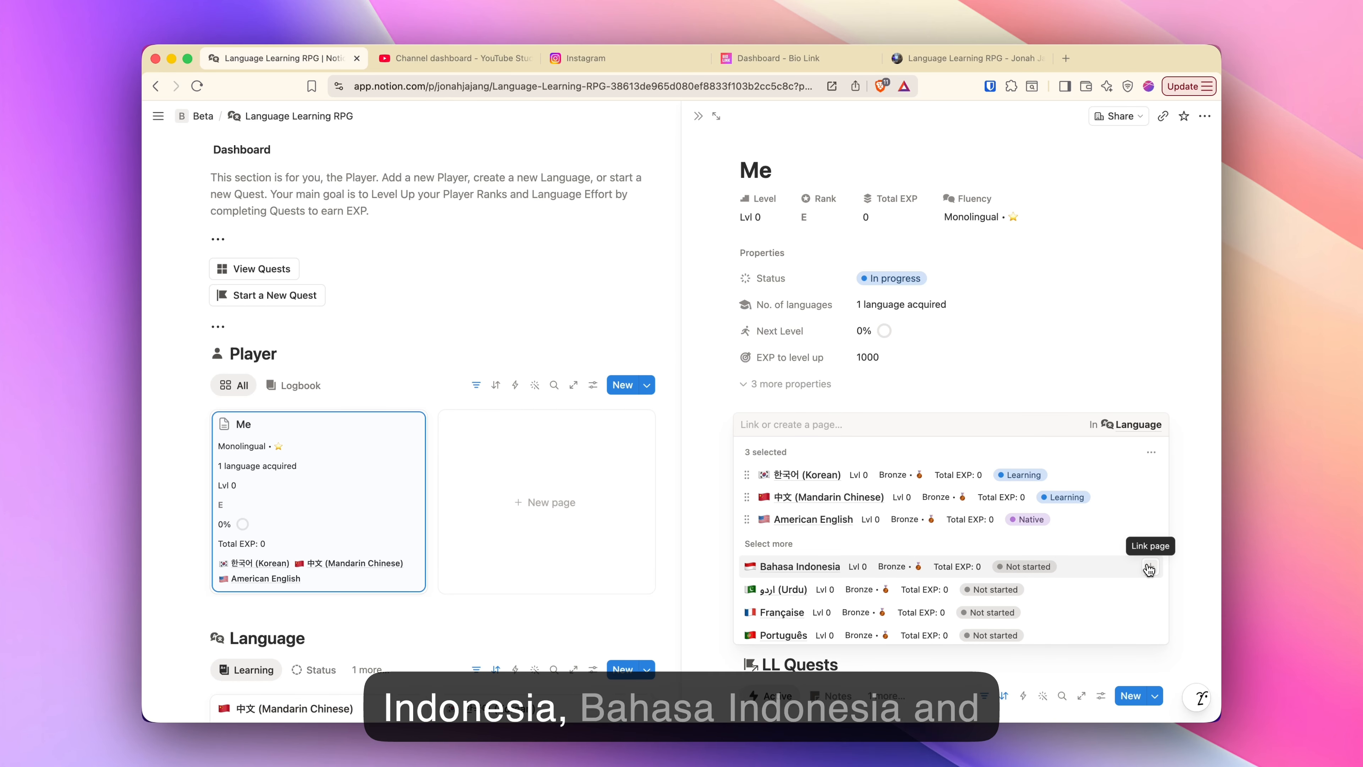
pyautogui.click(1149, 568)
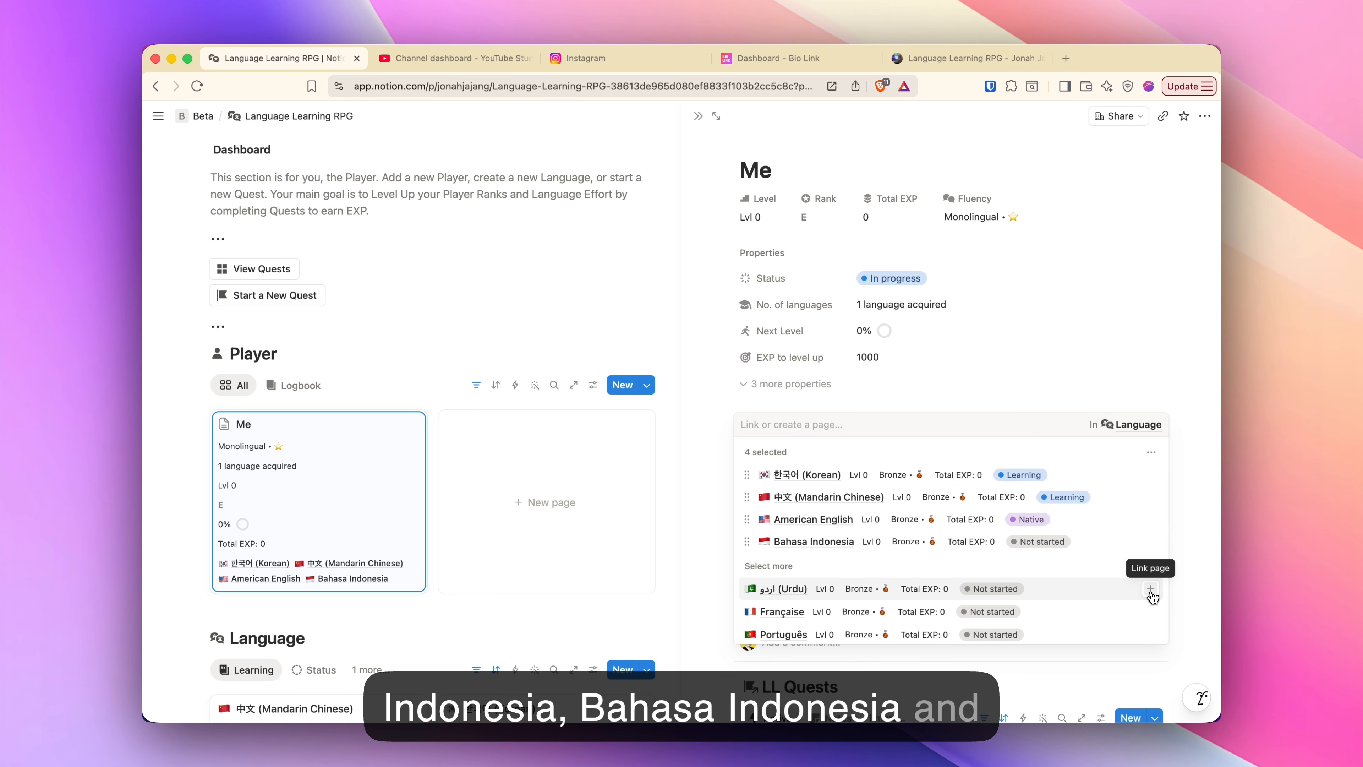
pyautogui.click(1150, 589)
pyautogui.press('Escape')
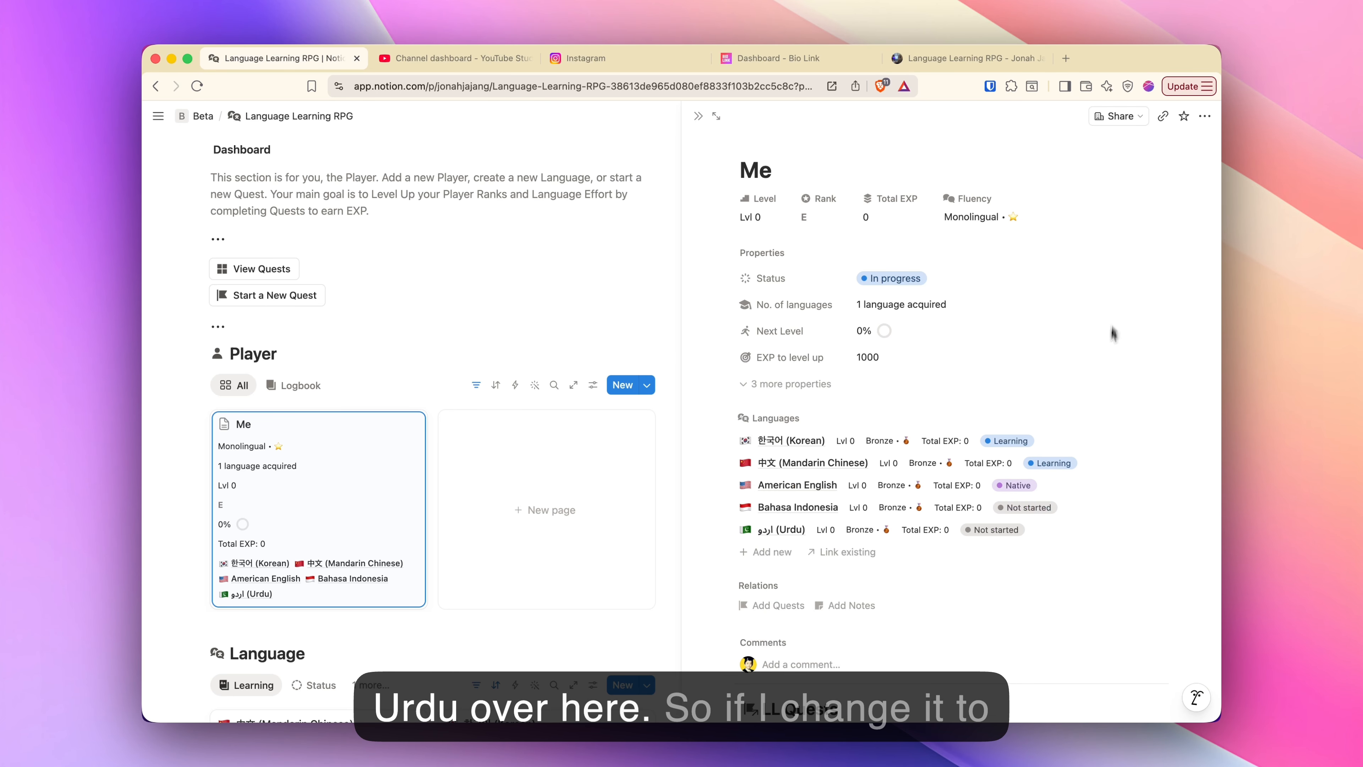
# - Set the status of both Bahasa Indonesia and Urdu to Fluent
pyautogui.click(1034, 507)
pyautogui.click(1038, 472)
pyautogui.click(1008, 533)
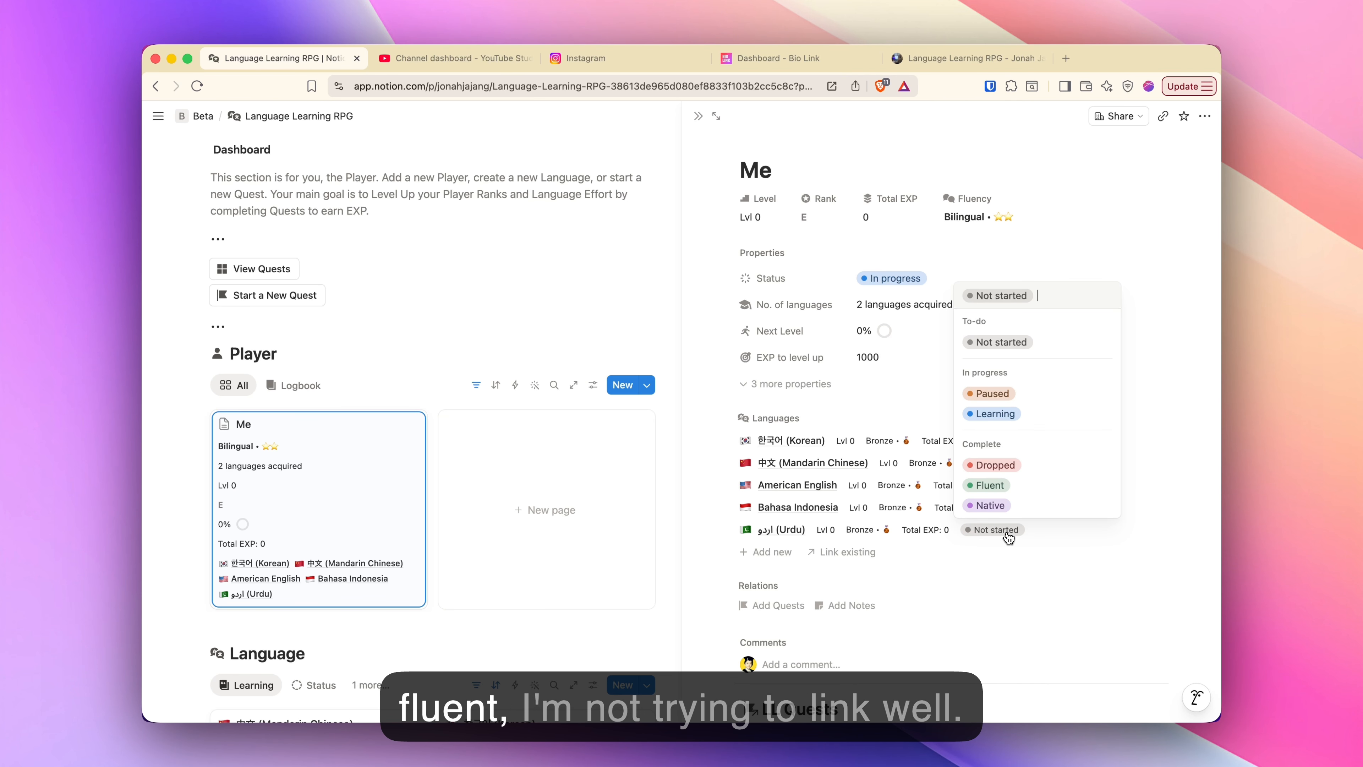
pyautogui.click(1004, 506)
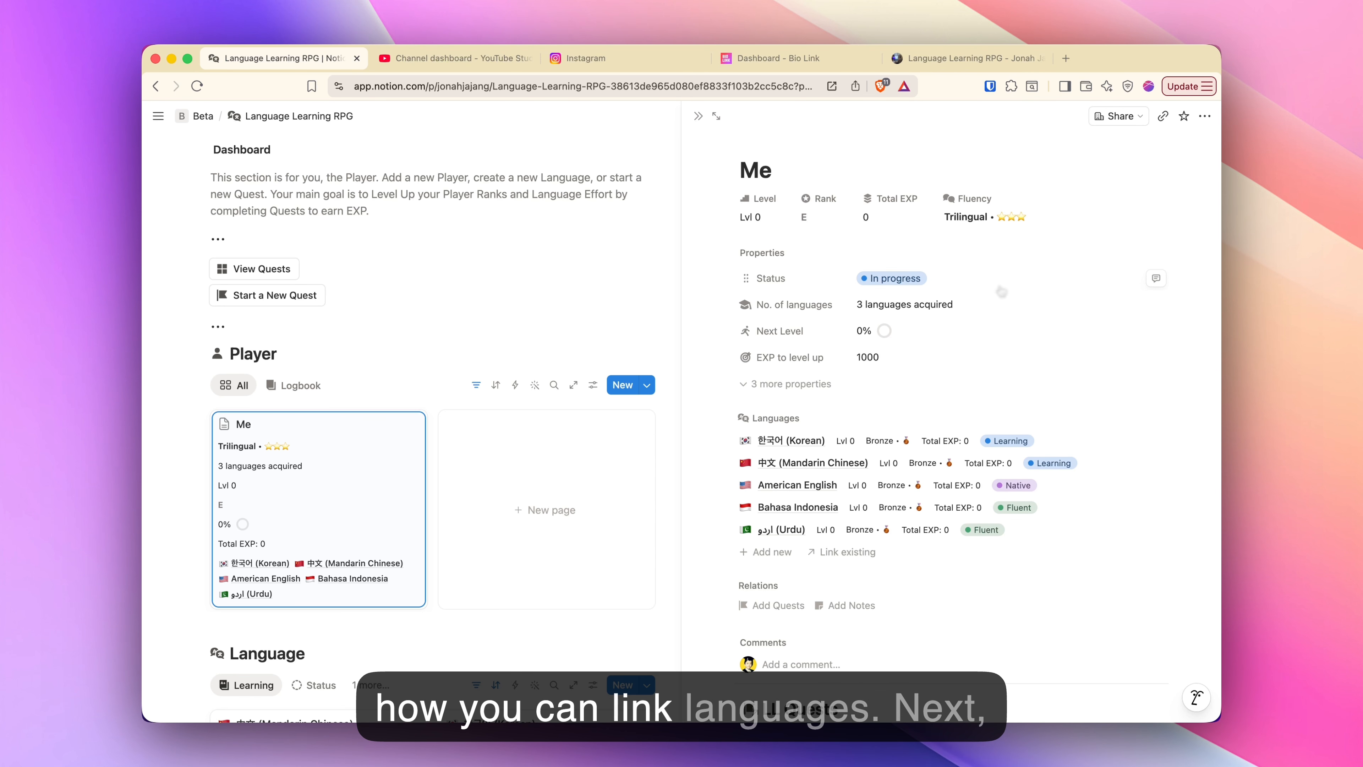
# - Close the page of player "Me" and add a second player entry to the Player database, keeping its default title
pyautogui.scroll(-5, 1017, 310)
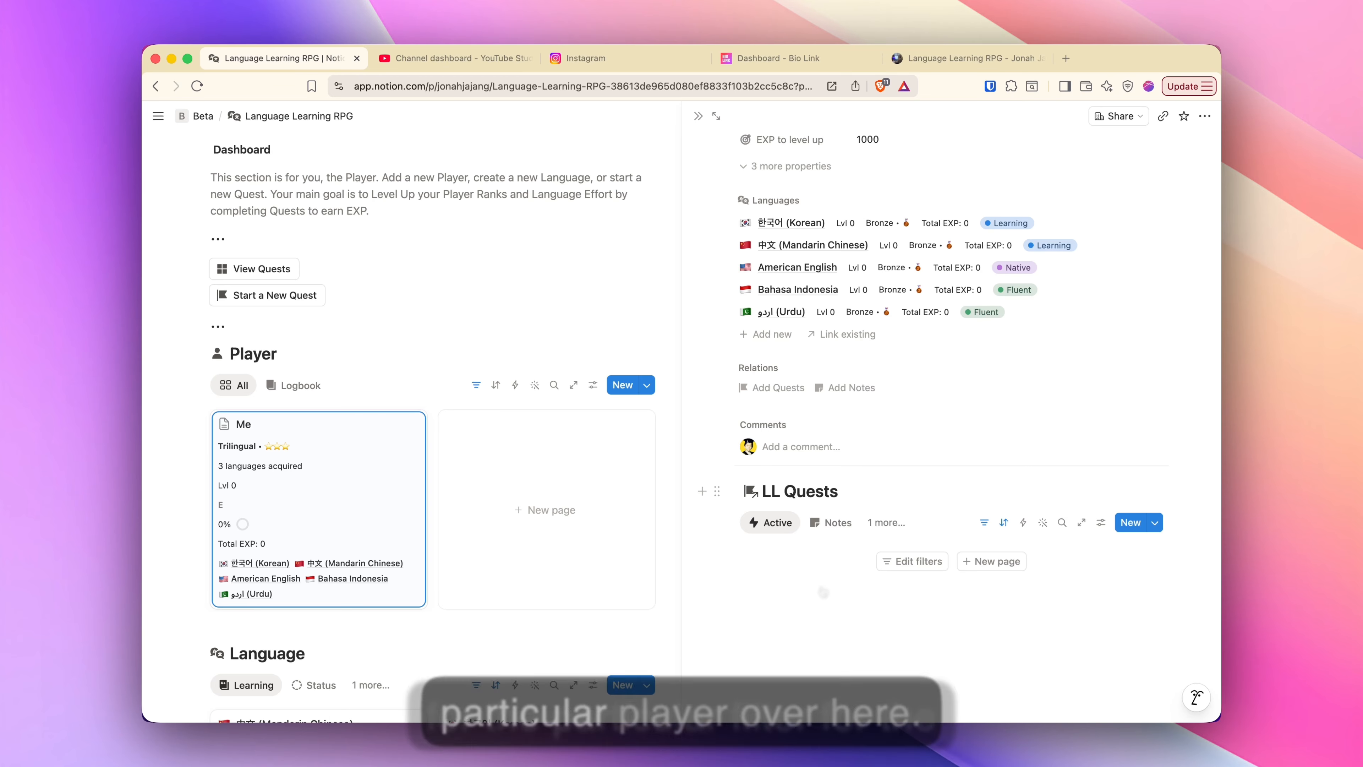
pyautogui.scroll(5, 770, 524)
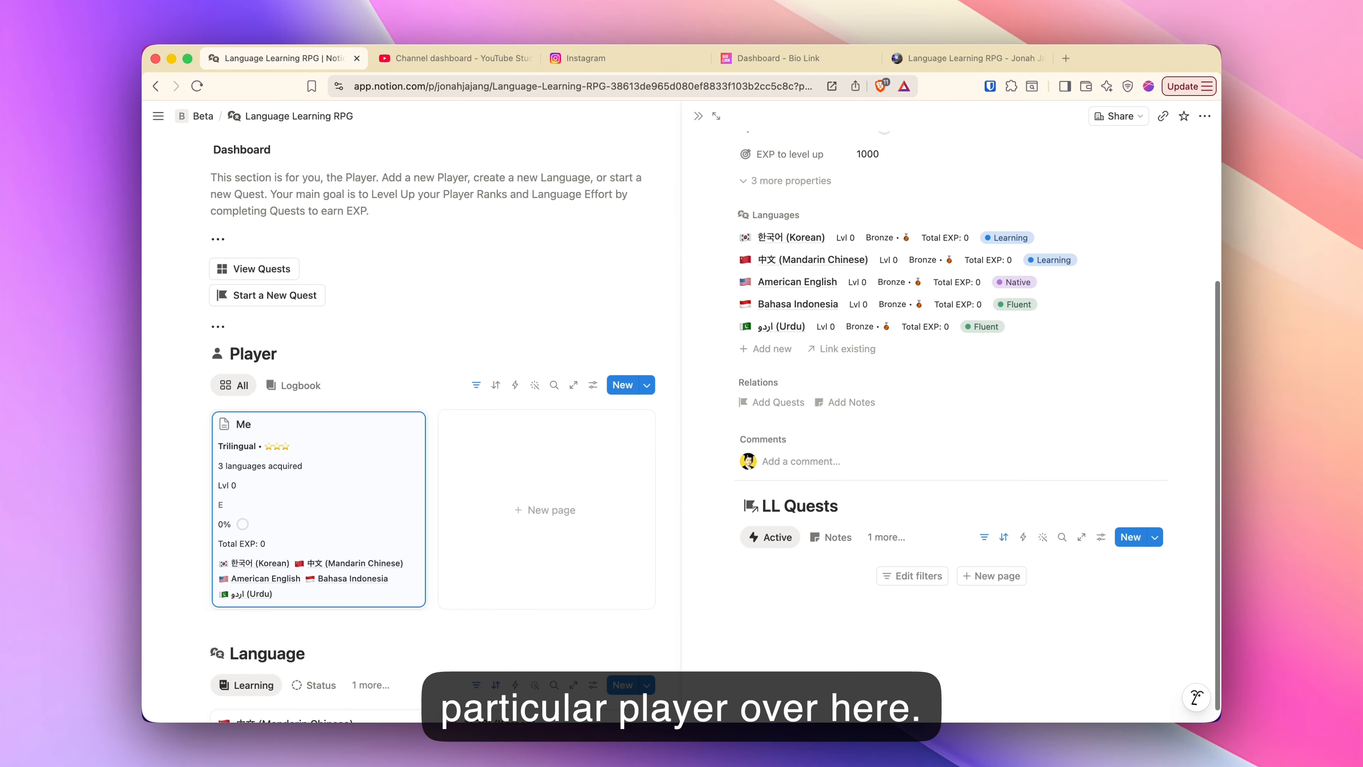
pyautogui.click(431, 457)
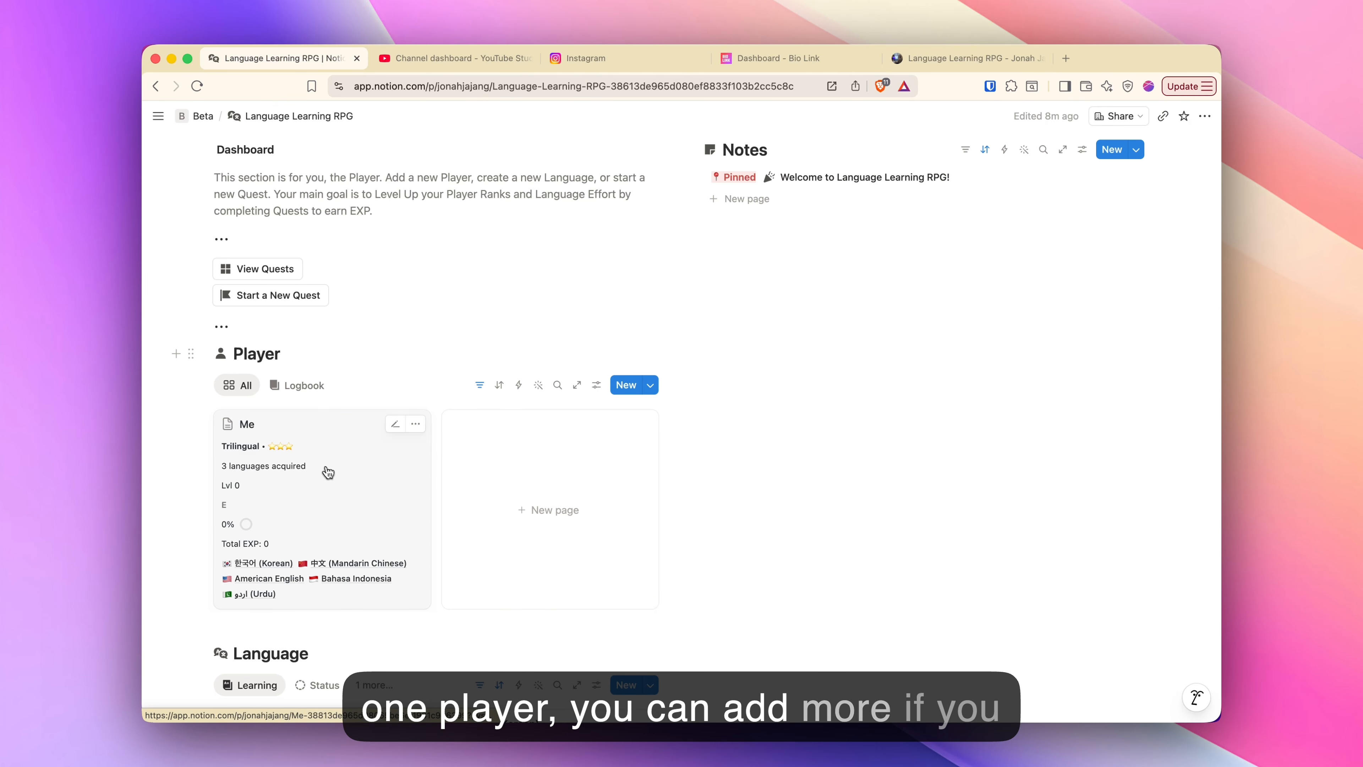
pyautogui.click(536, 486)
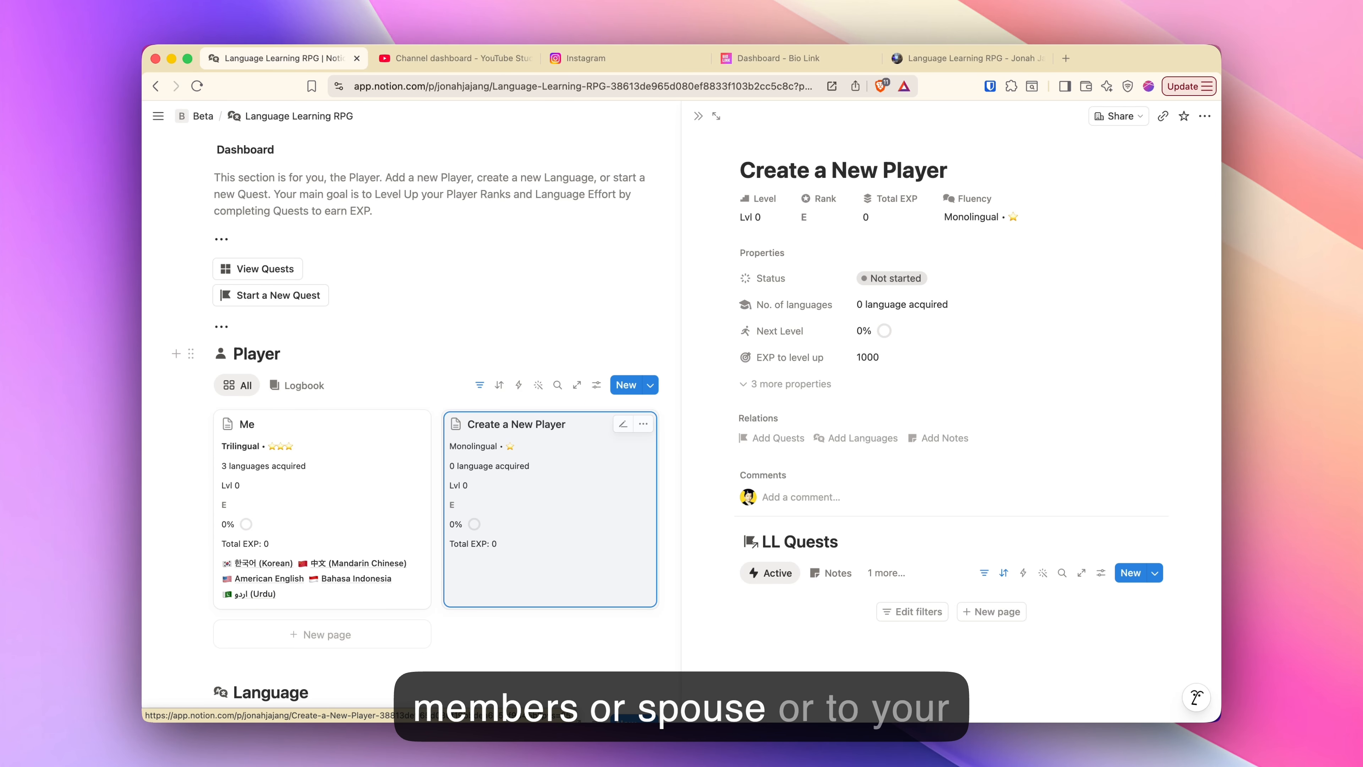
pyautogui.press('Escape')
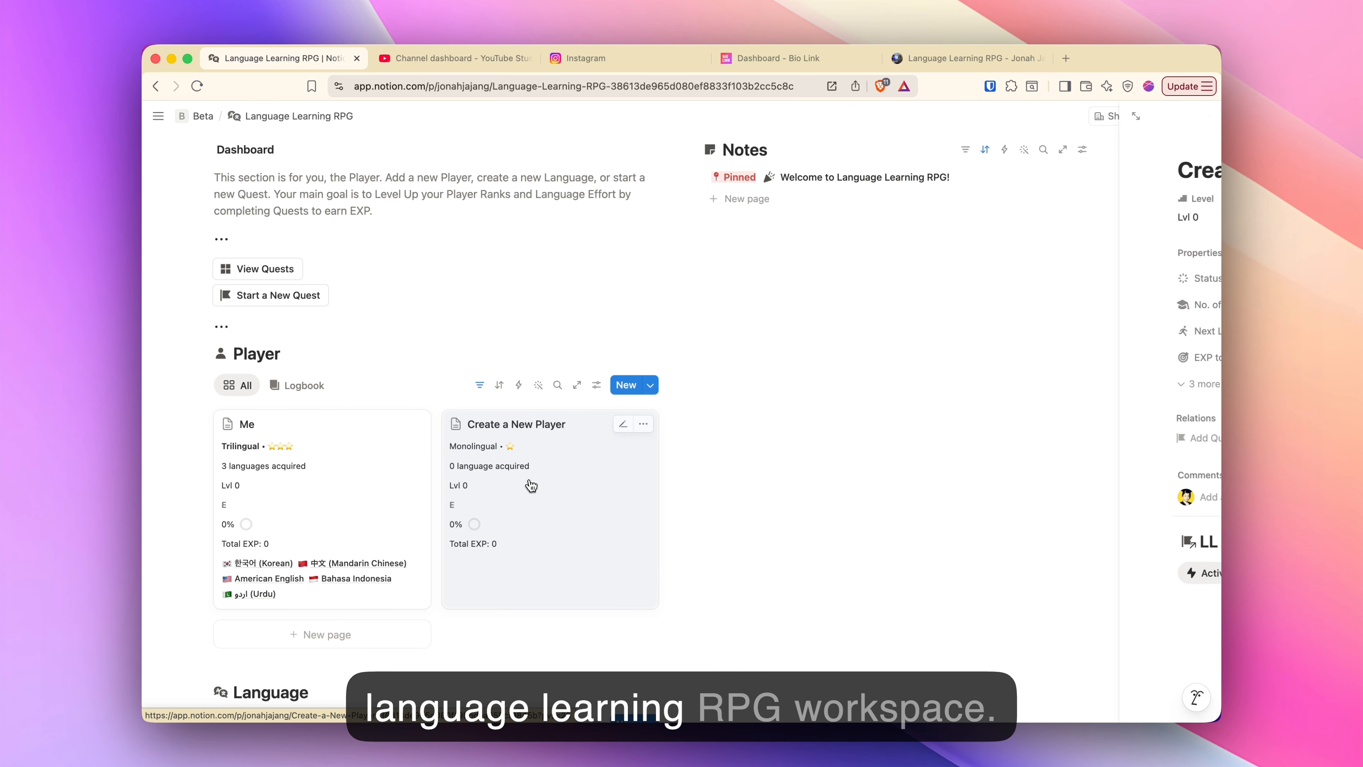
# - Show the sharing options of the Language Learning RPG page
pyautogui.scroll(2, 531, 486)
pyautogui.scroll(-2, 531, 486)
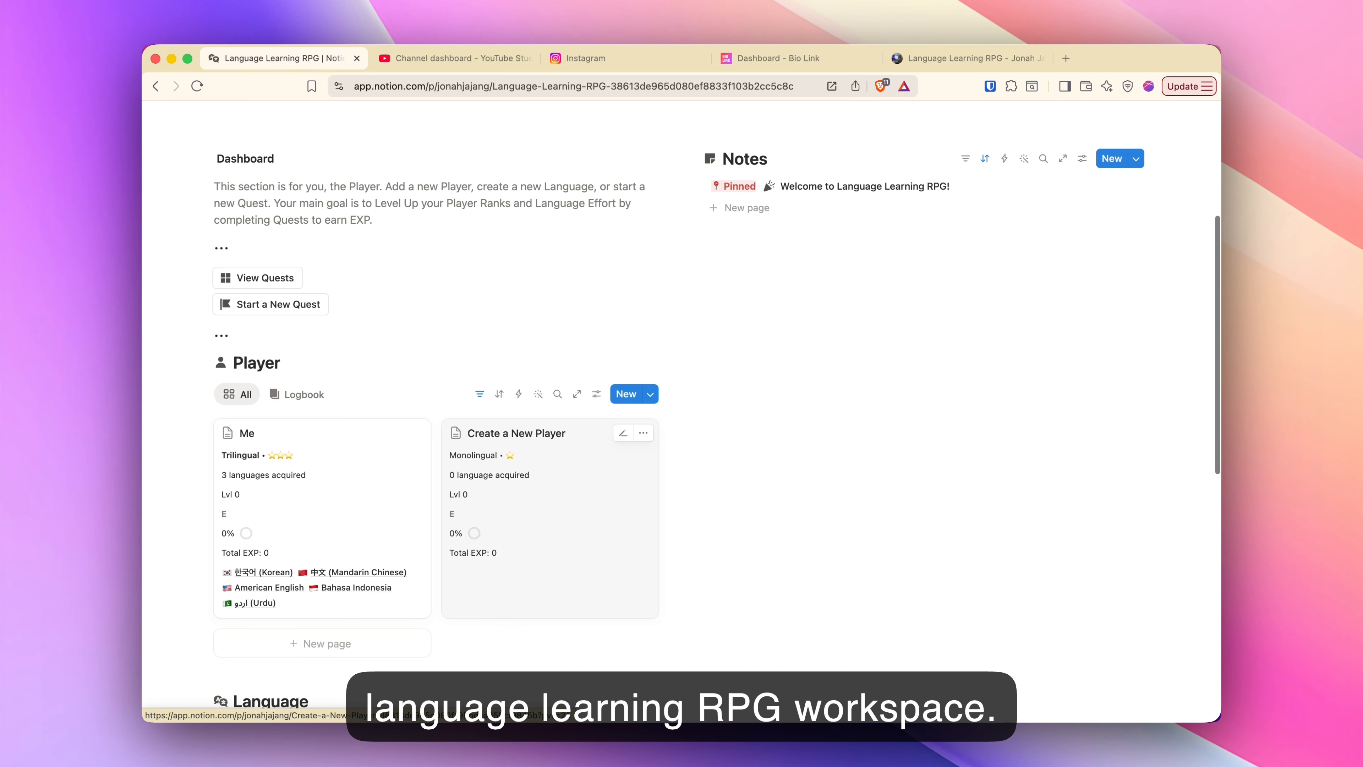
pyautogui.scroll(2, 531, 486)
pyautogui.scroll(2, 531, 486)
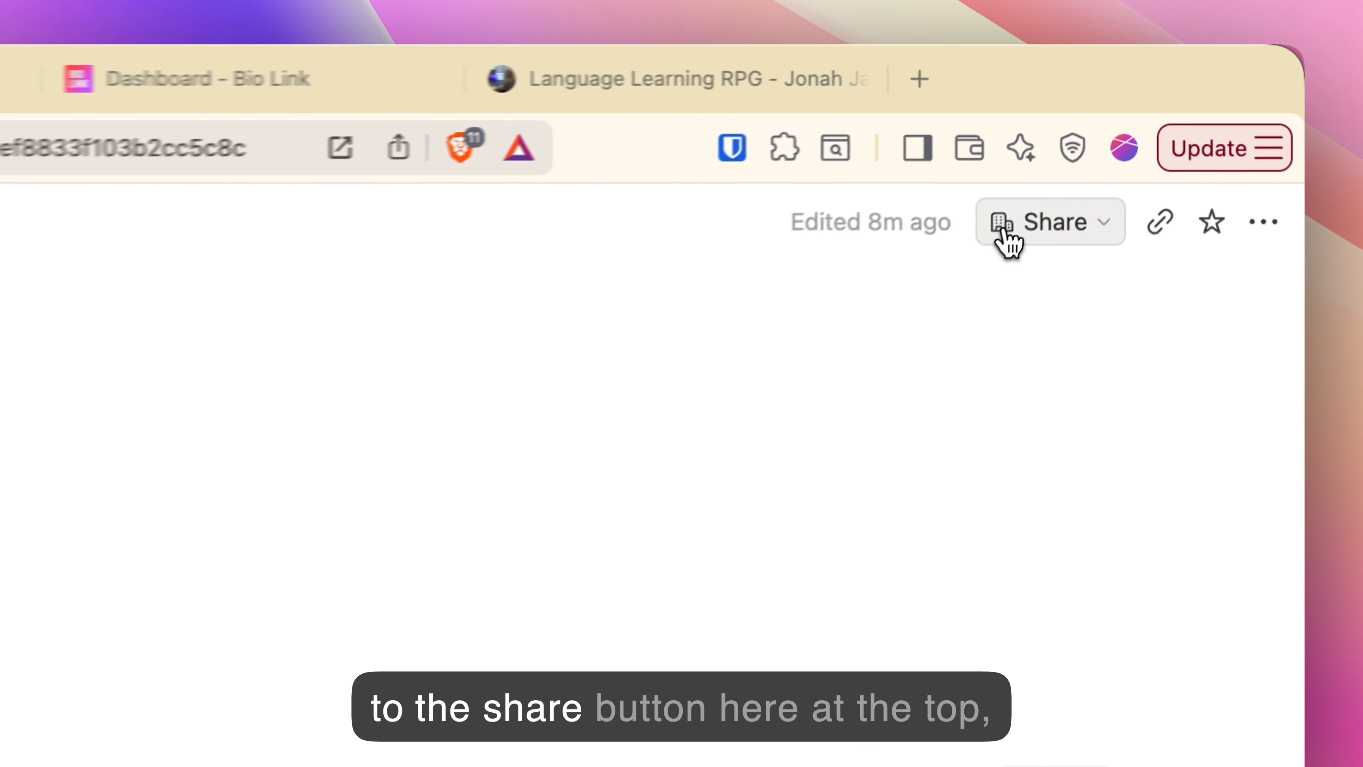
pyautogui.click(1079, 234)
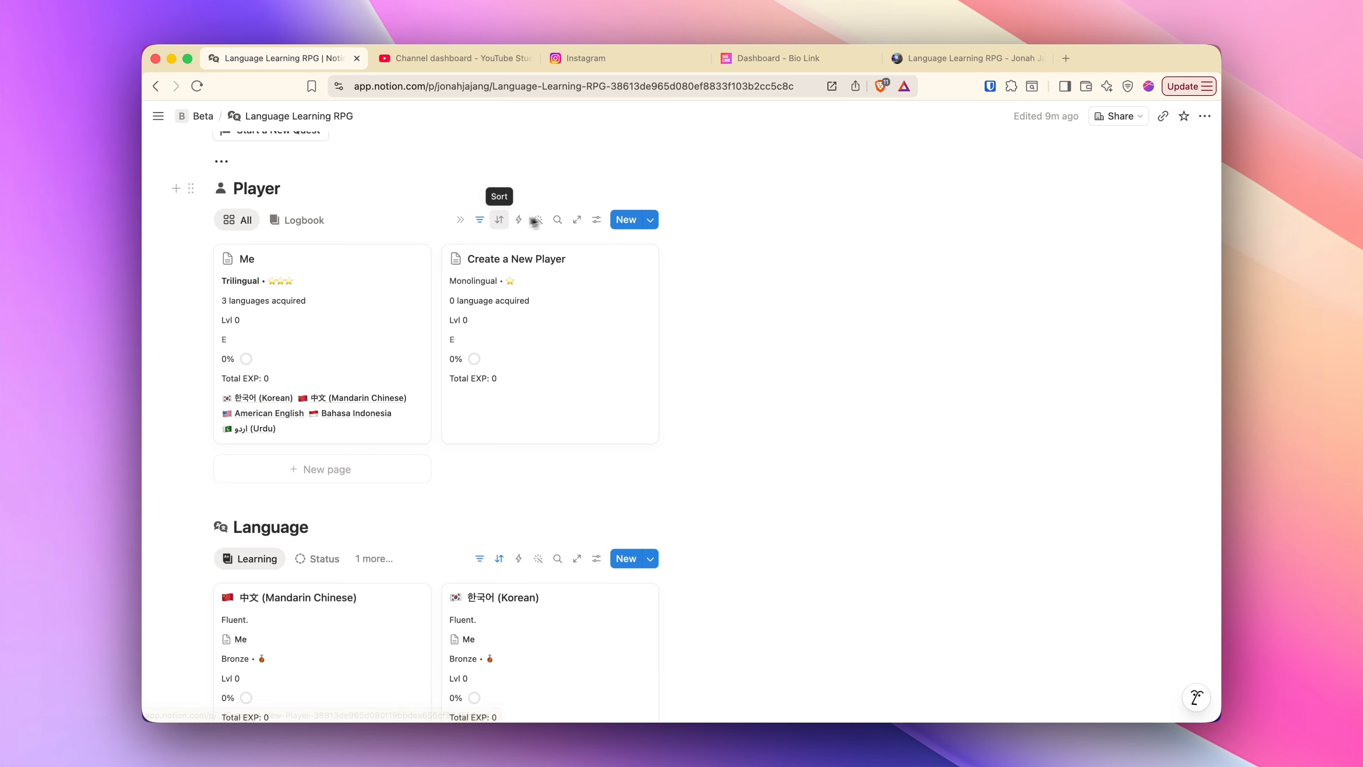
# - Show the Language database grouped by status and look through the Native, Fluent and Learning groups
pyautogui.scroll(-5, 510, 214)
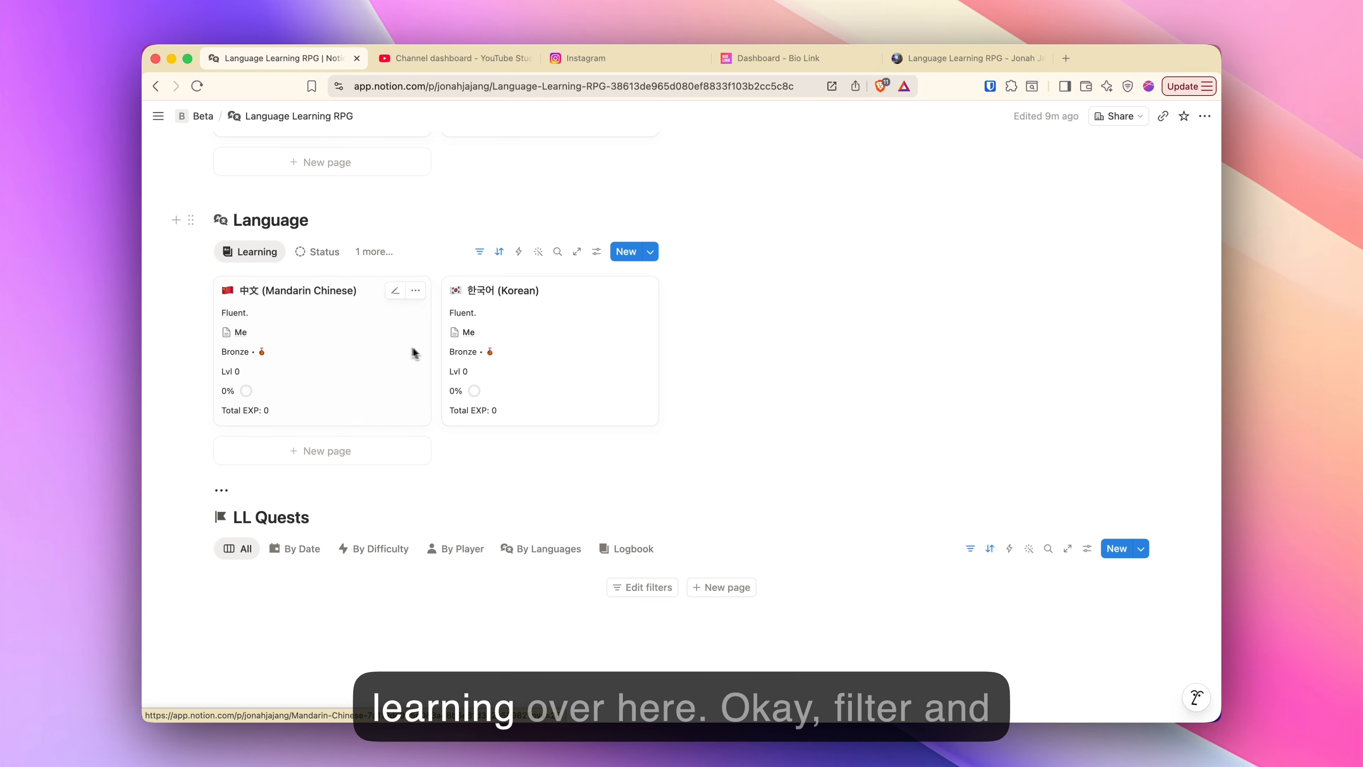
pyautogui.click(328, 261)
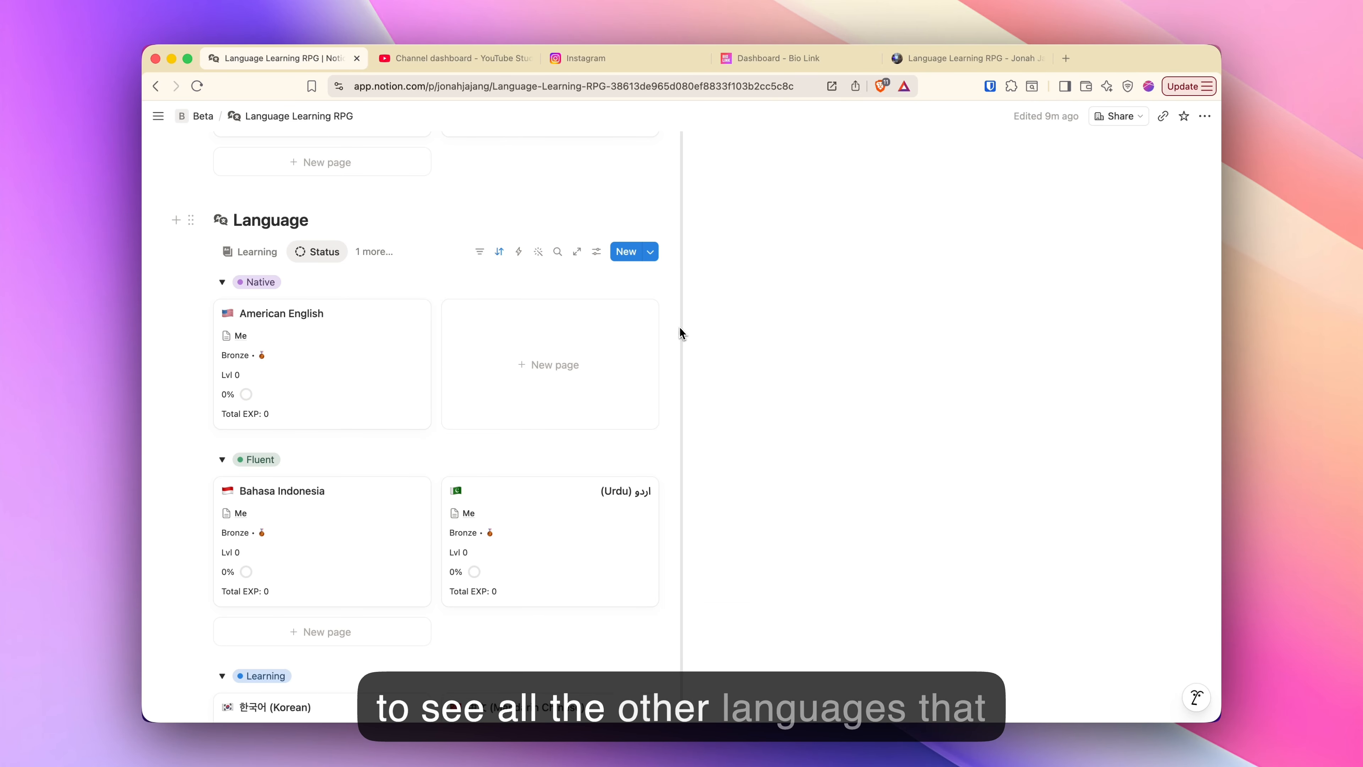
pyautogui.scroll(-3, 624, 335)
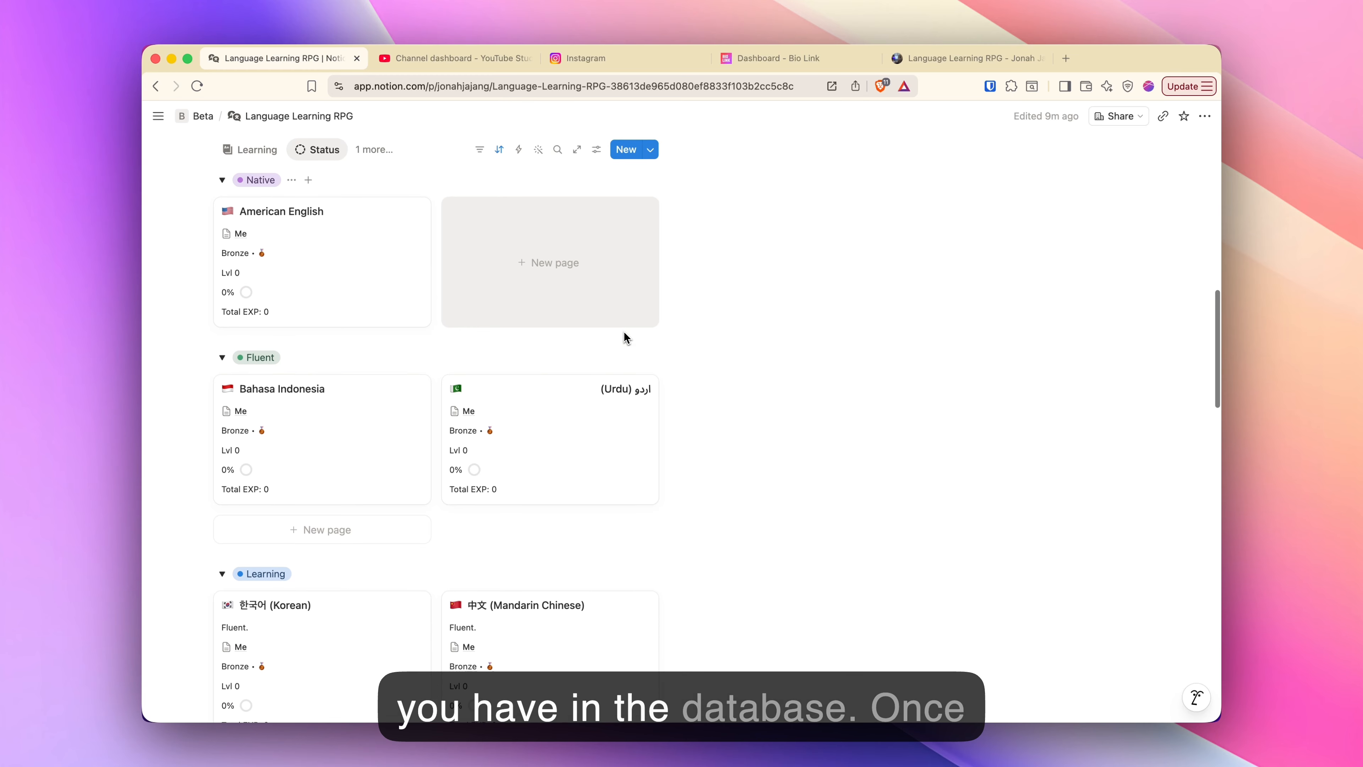
pyautogui.scroll(2, 624, 337)
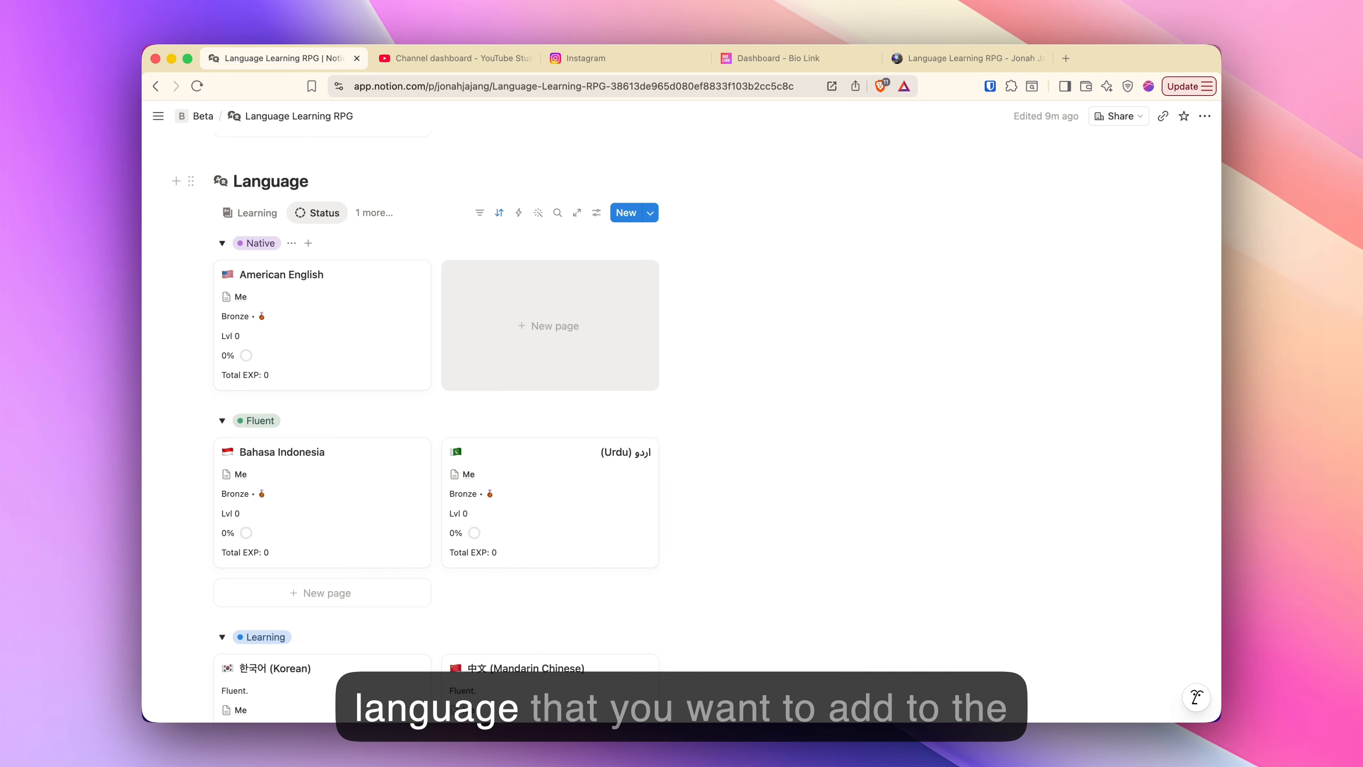
pyautogui.scroll(-3, 534, 329)
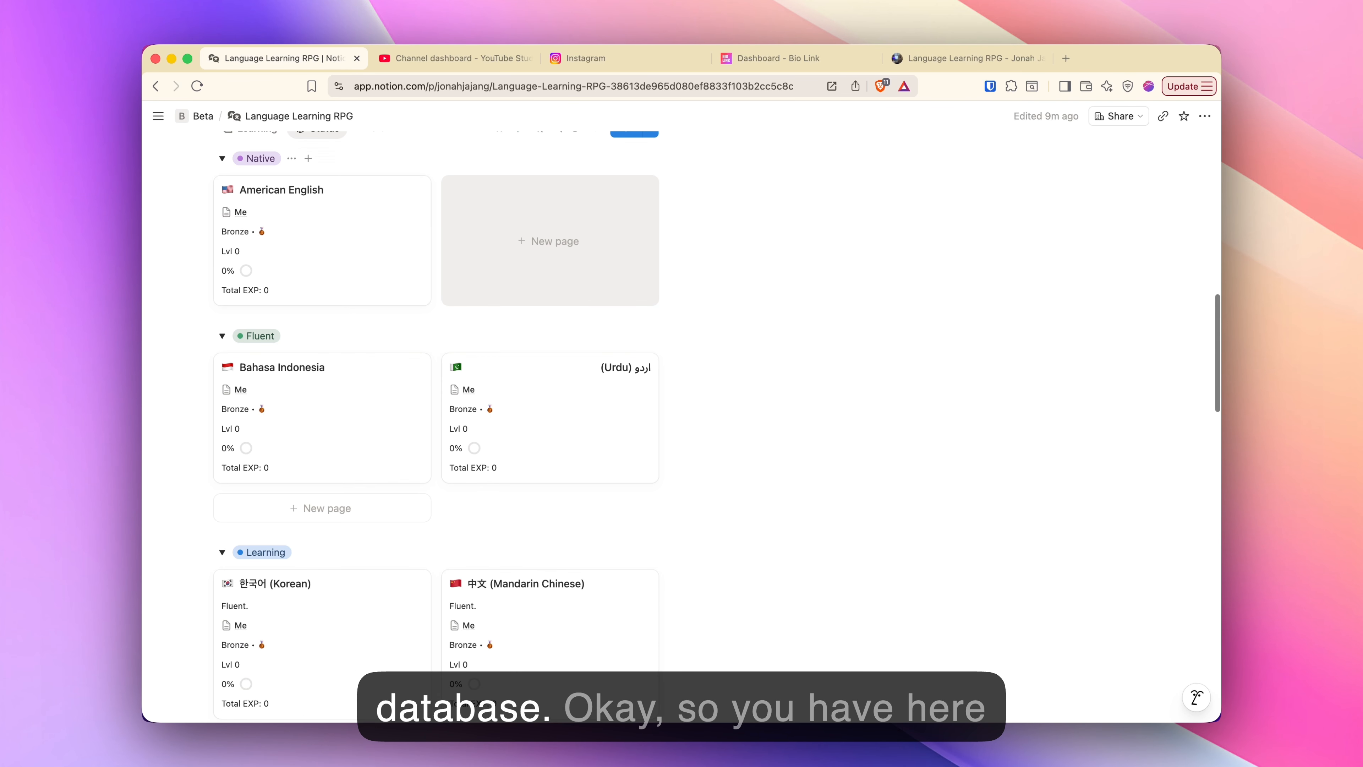
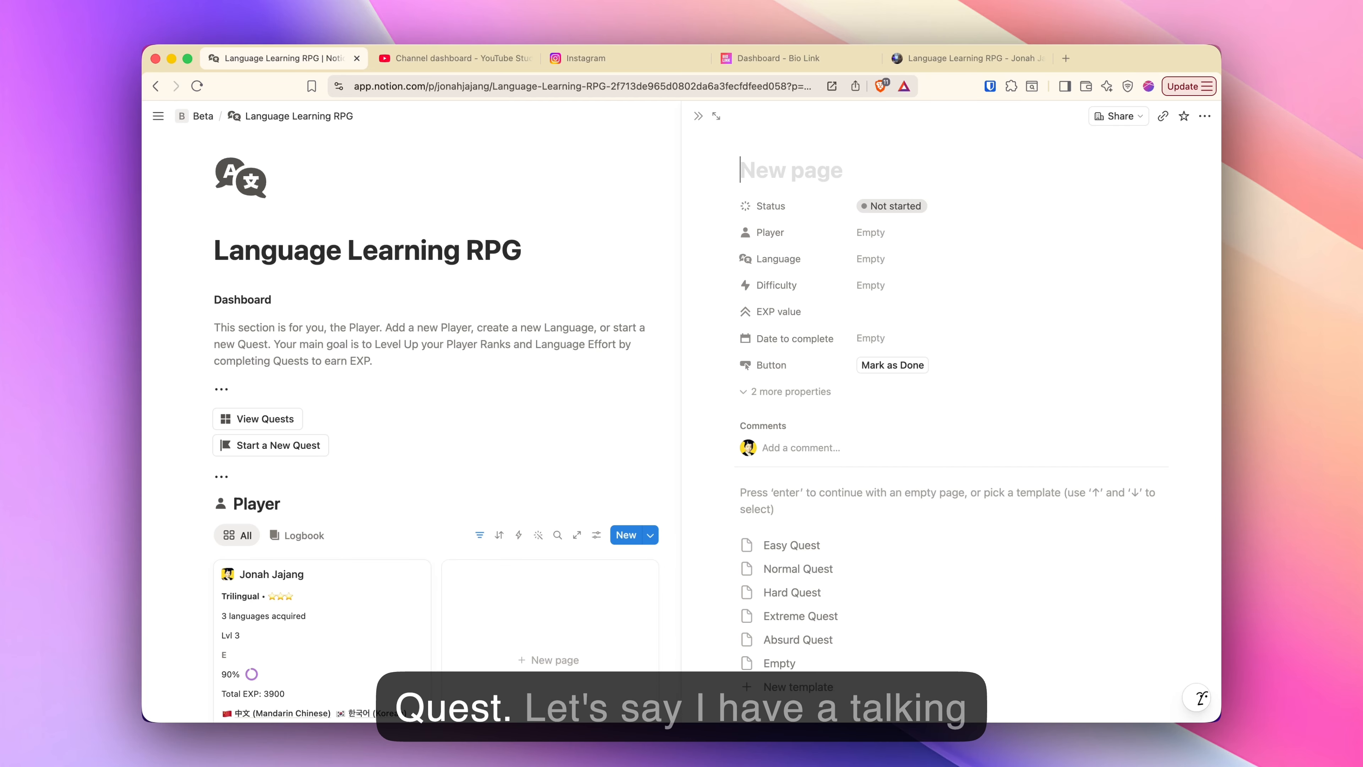
# - Title the new quest "Talking session with" plus the partner's name, keep it Not started, and link it to the existing player
pyautogui.write('Talkin')
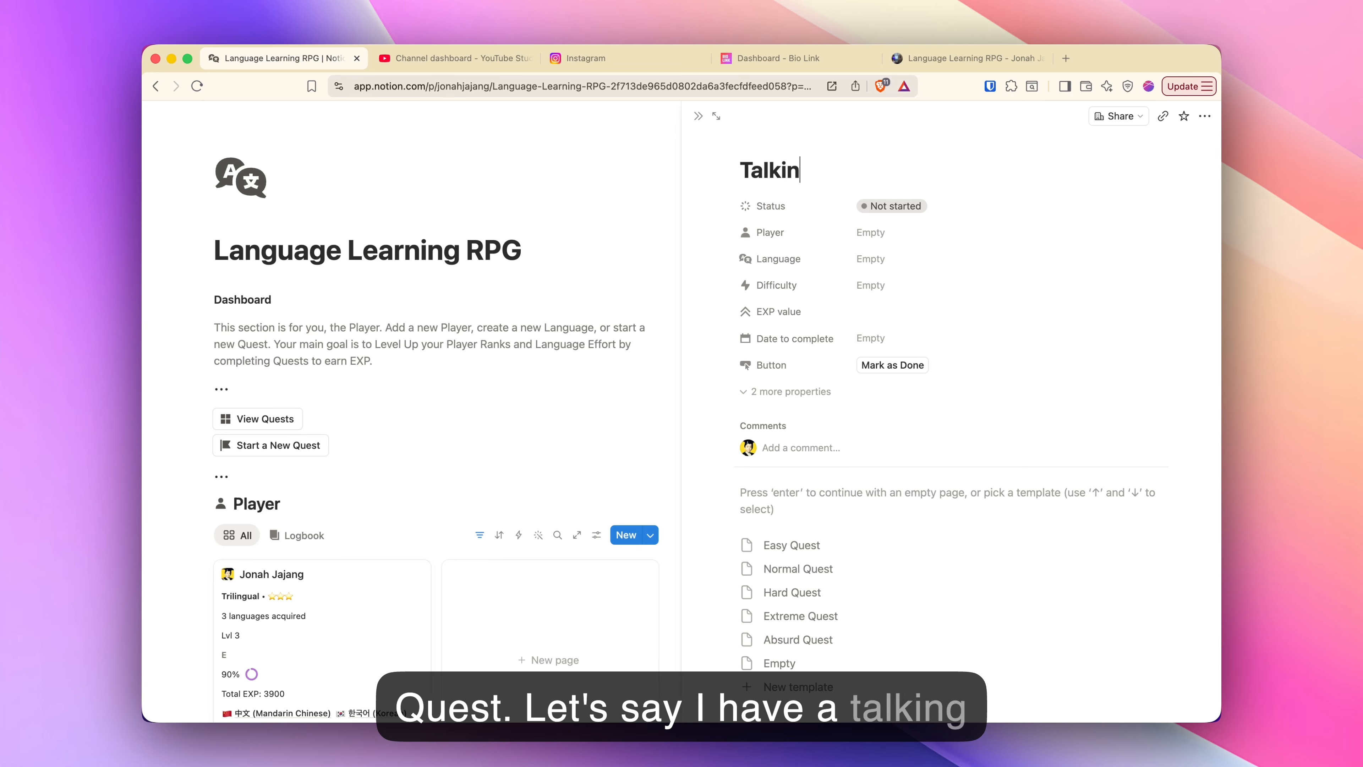
pyautogui.write('g session with Chisa')
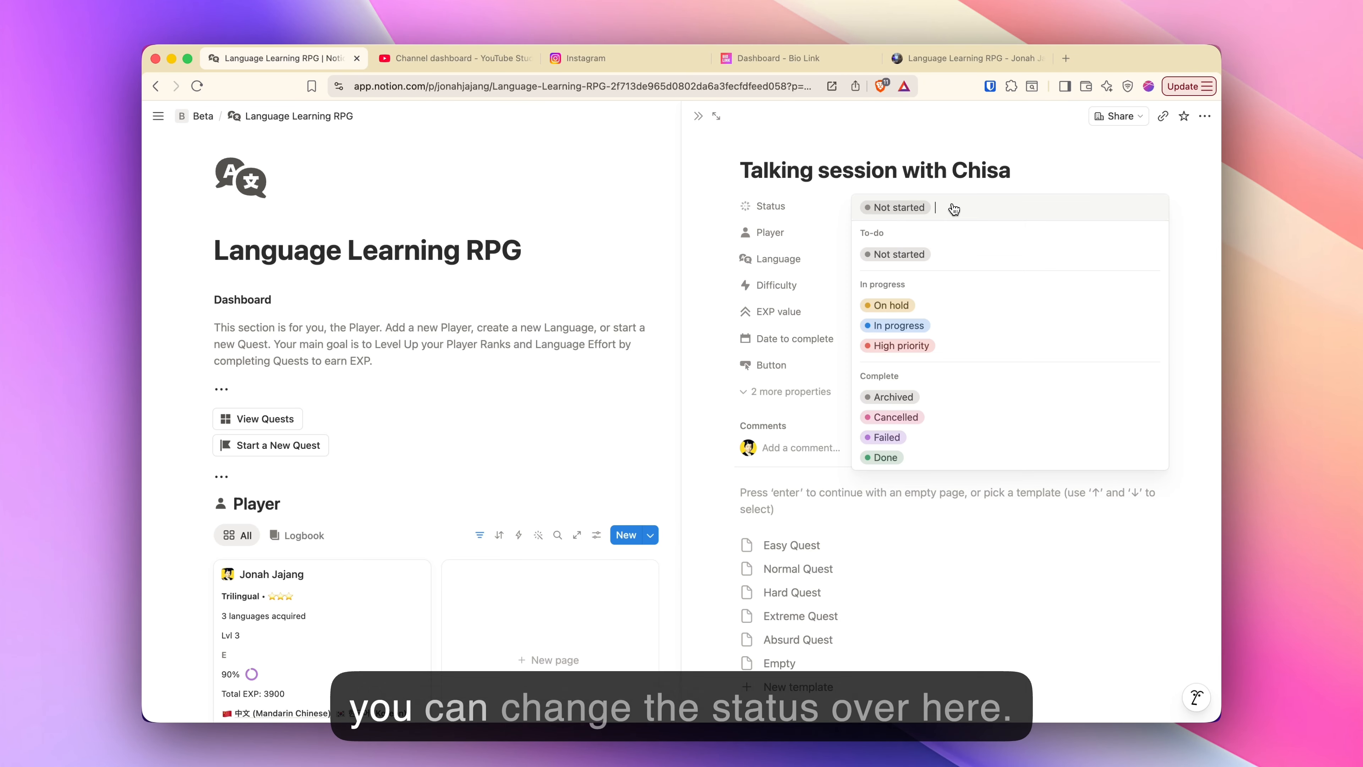
pyautogui.click(955, 209)
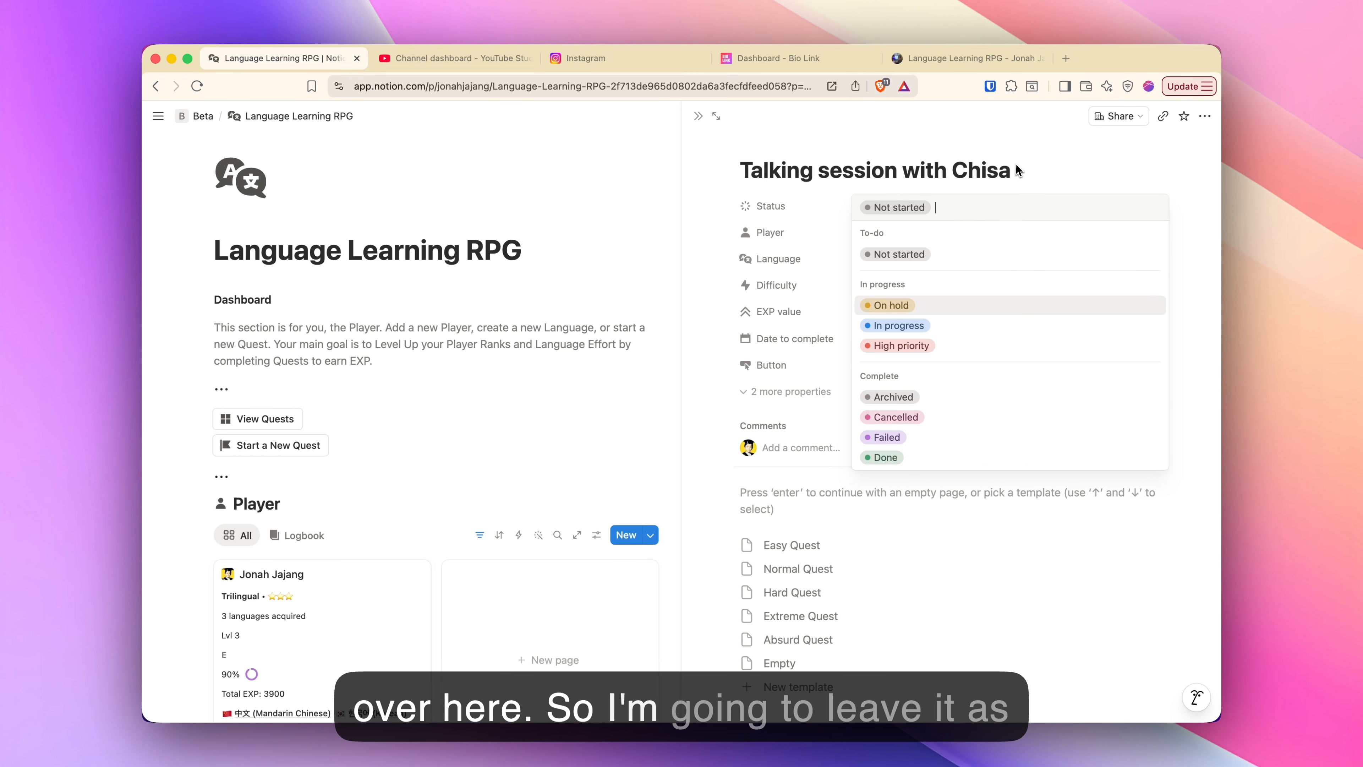
pyautogui.press('Escape')
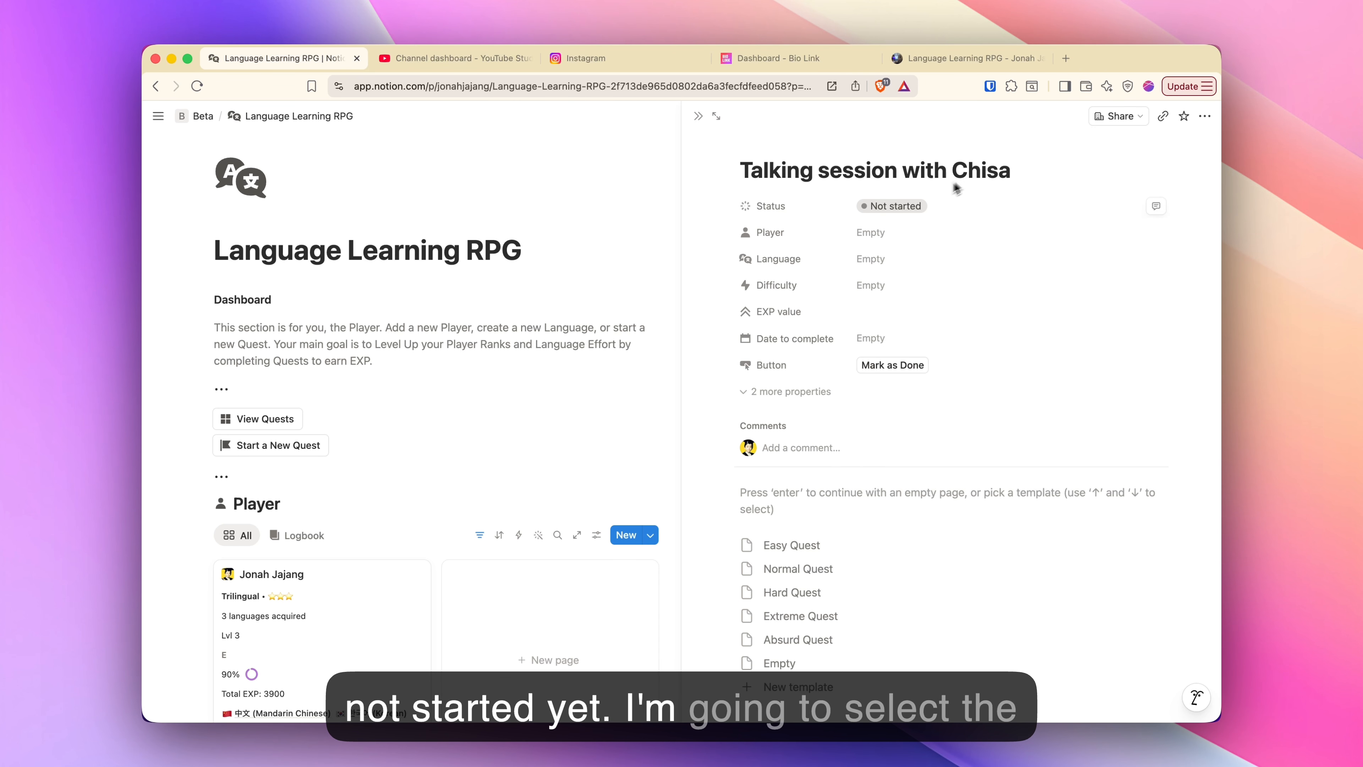
pyautogui.click(925, 233)
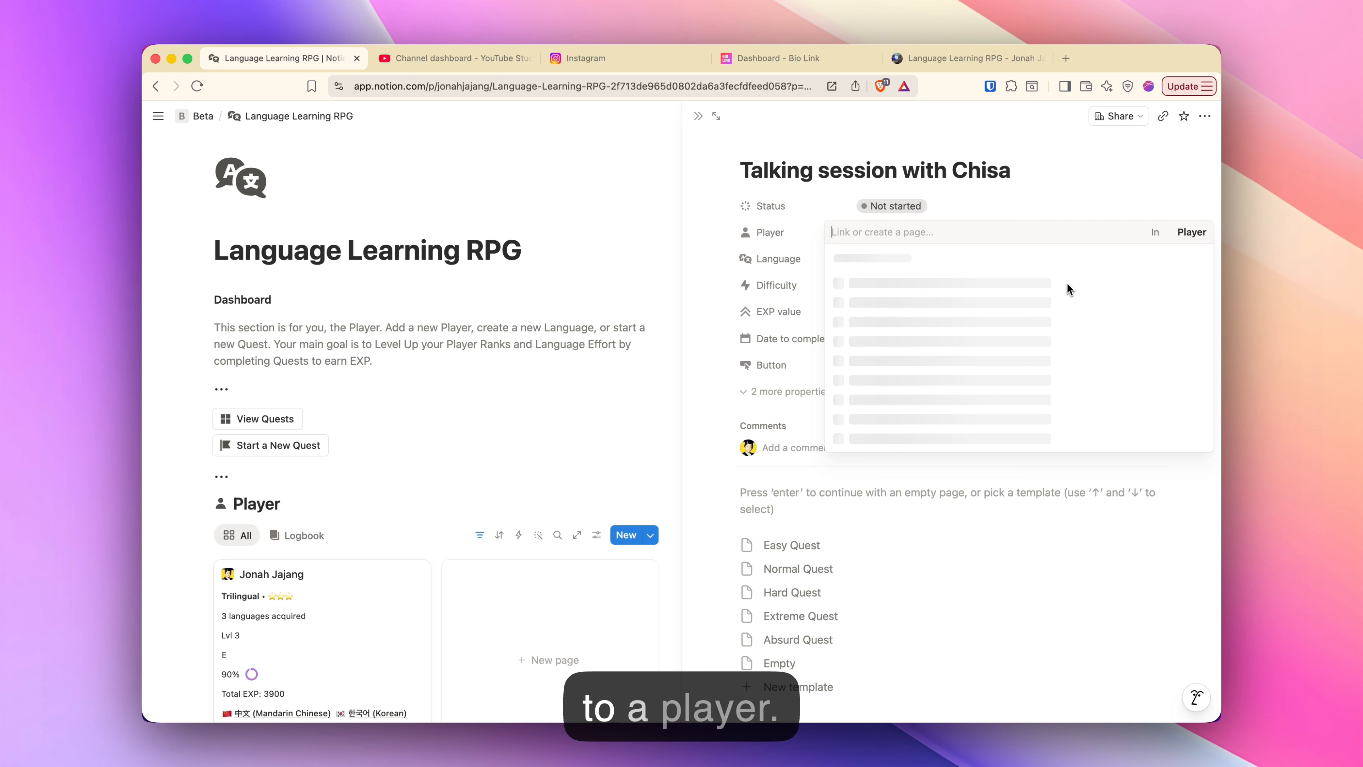
pyautogui.click(1196, 286)
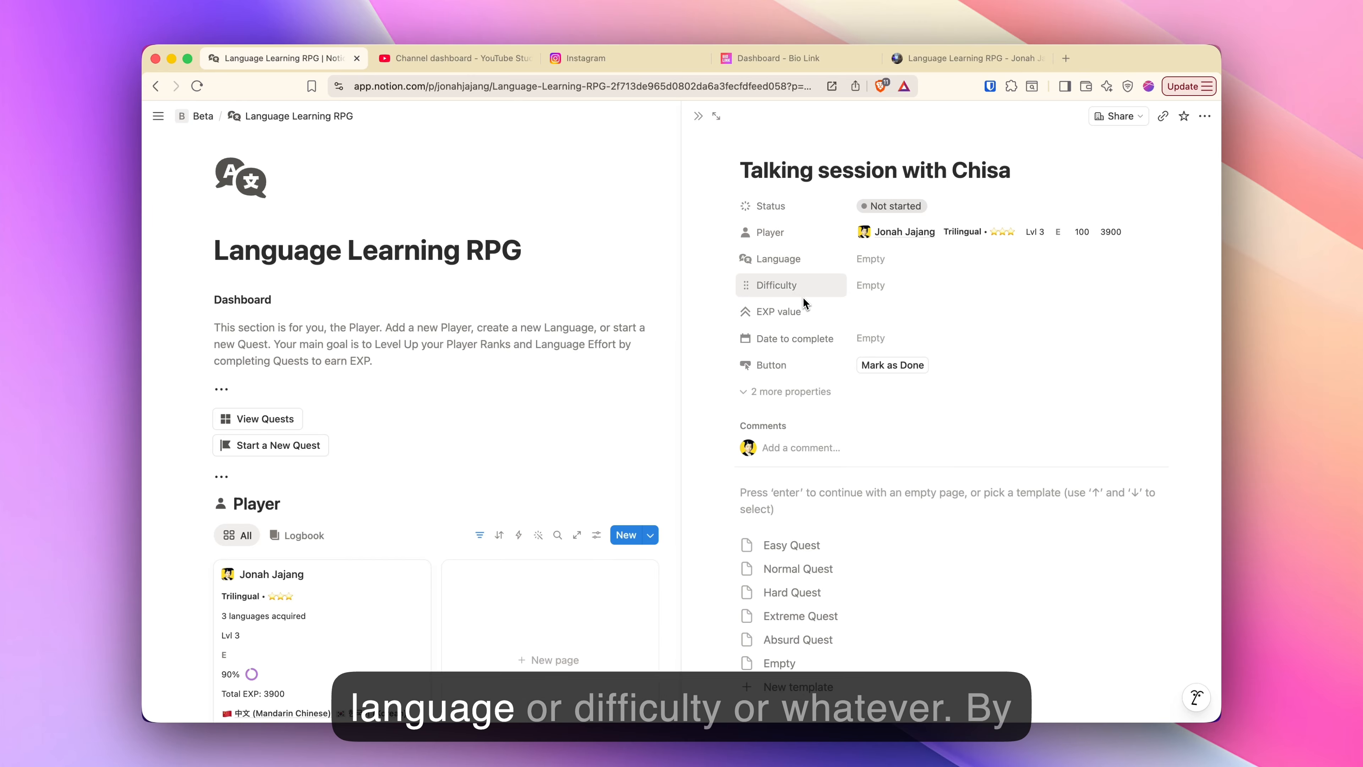
# - Make the Start a New Quest button fill the Player property with the existing player, save it, and create a test quest with it
pyautogui.moveTo(338, 450)
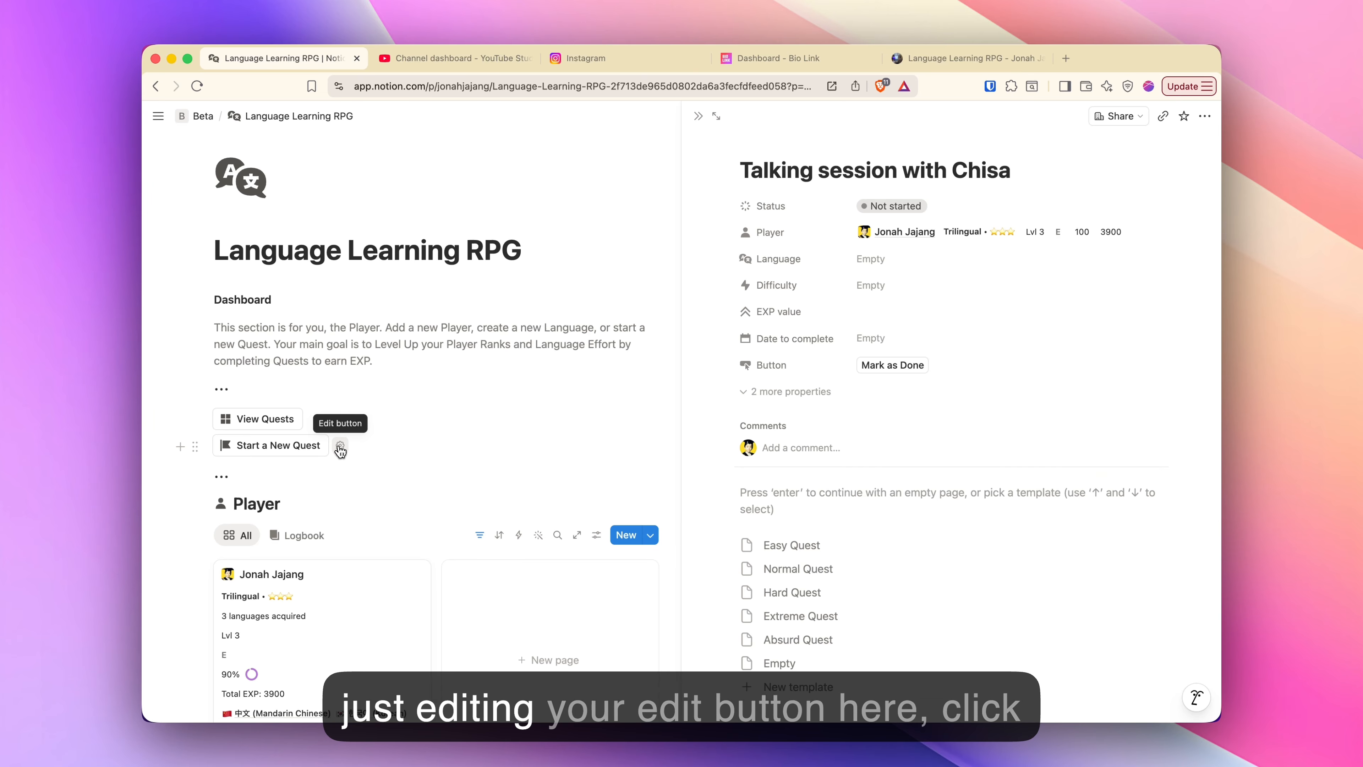
pyautogui.click(340, 446)
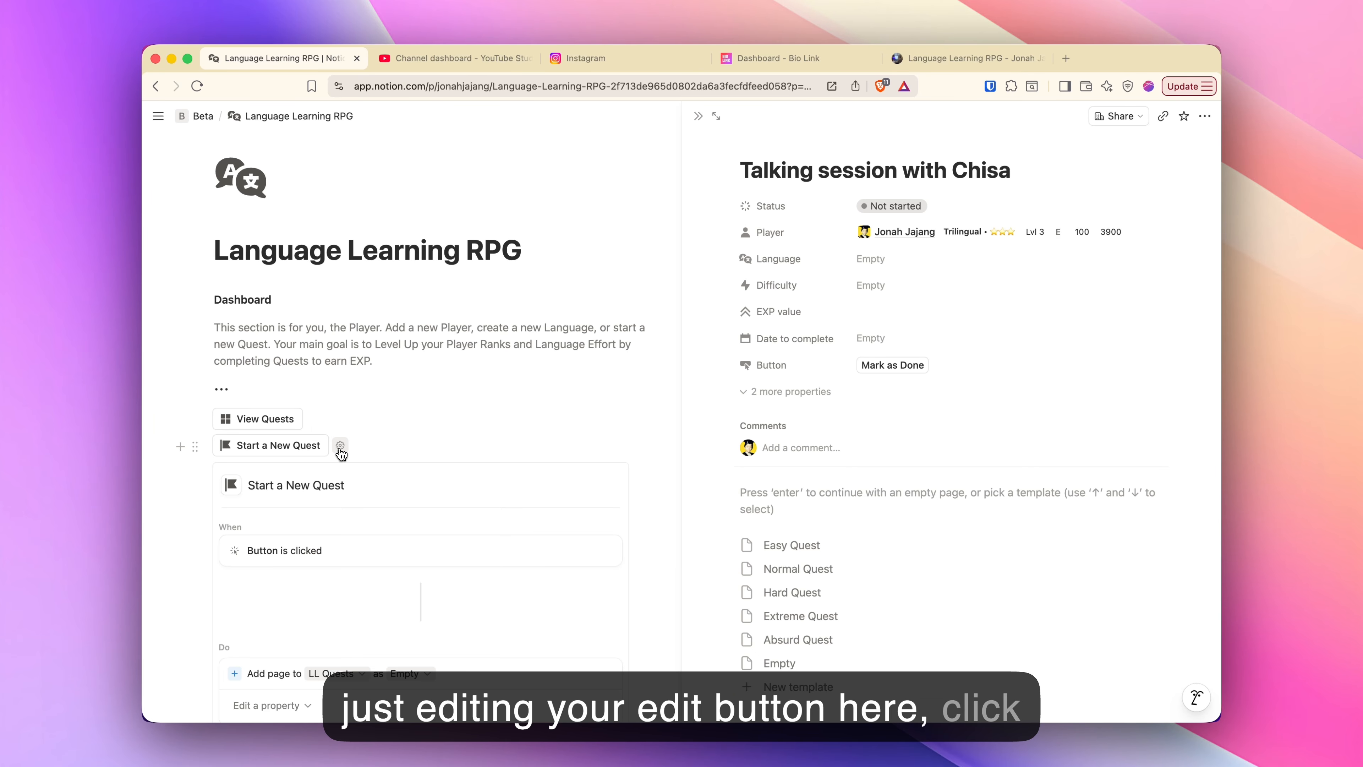
pyautogui.scroll(-5, 392, 500)
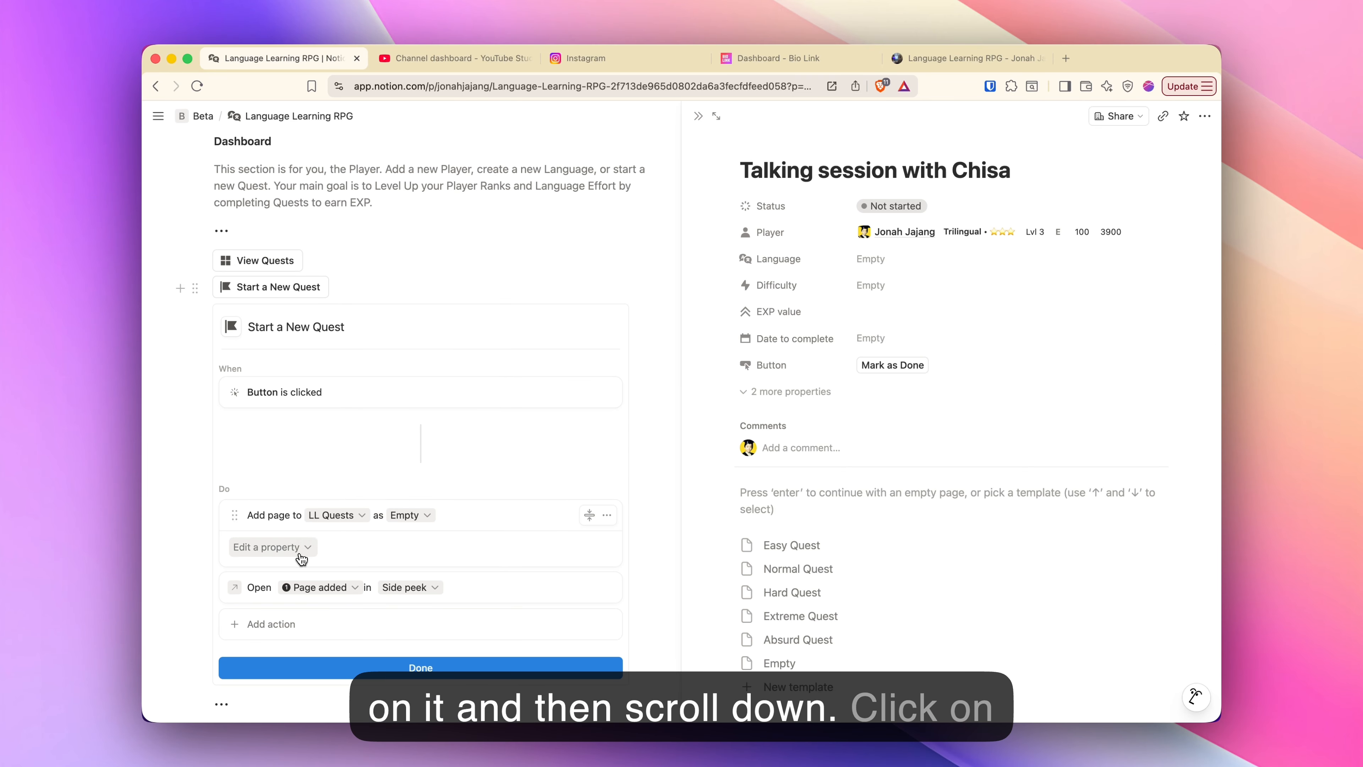
pyautogui.click(290, 546)
pyautogui.click(293, 469)
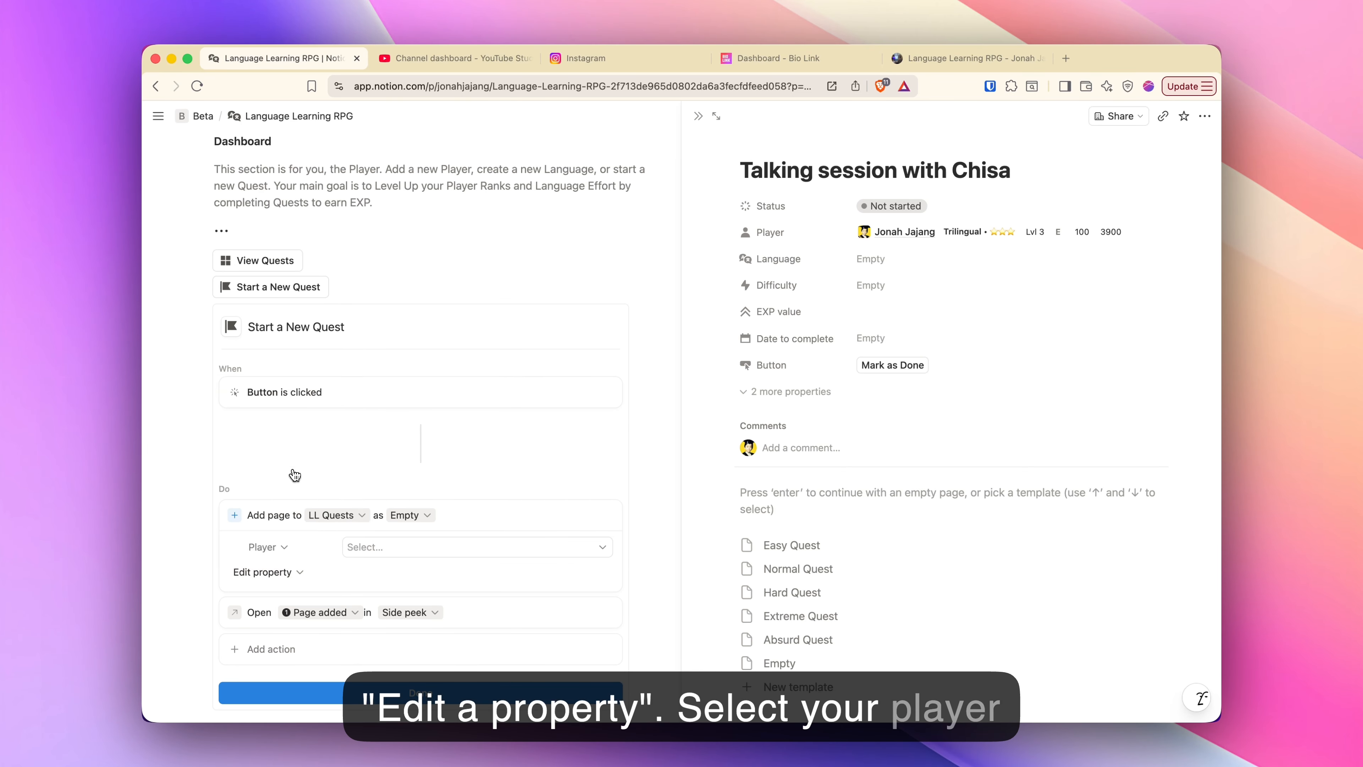
pyautogui.click(400, 548)
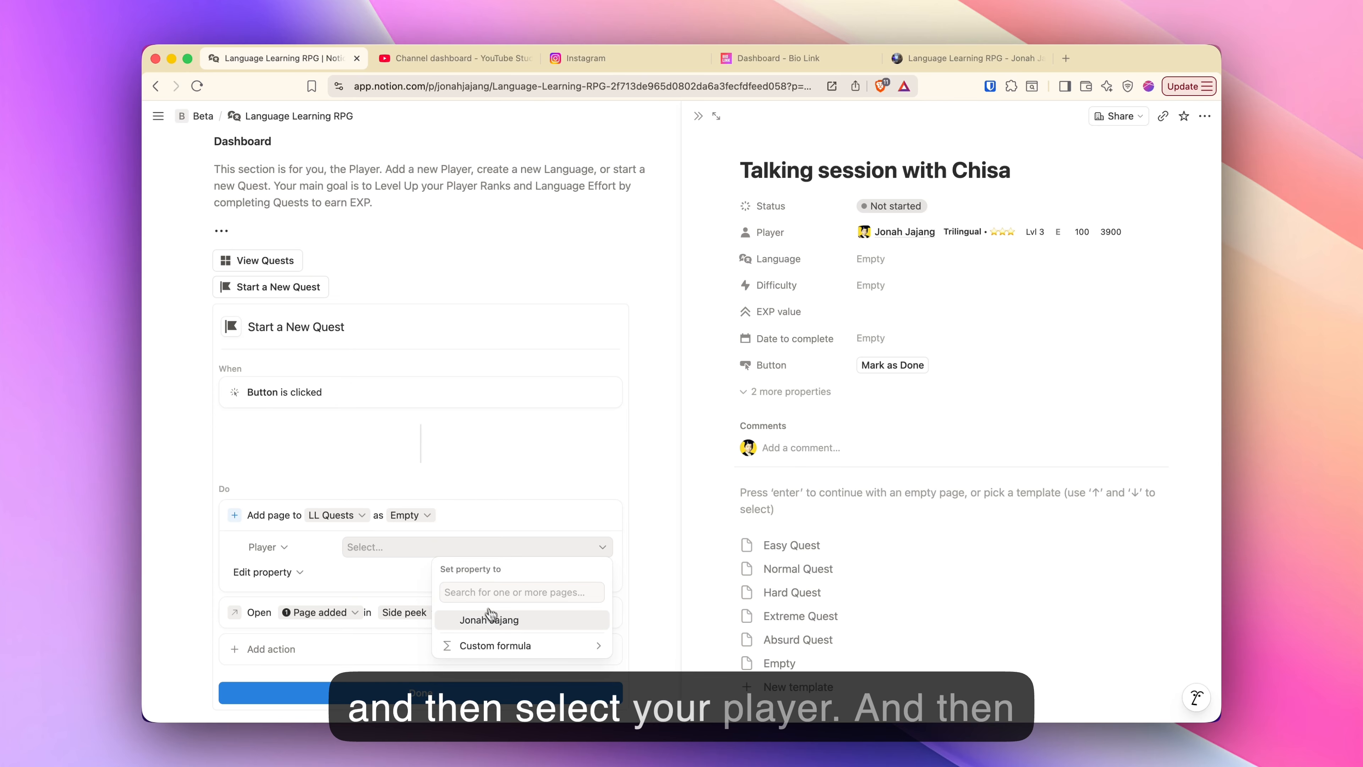
pyautogui.click(501, 623)
pyautogui.click(411, 587)
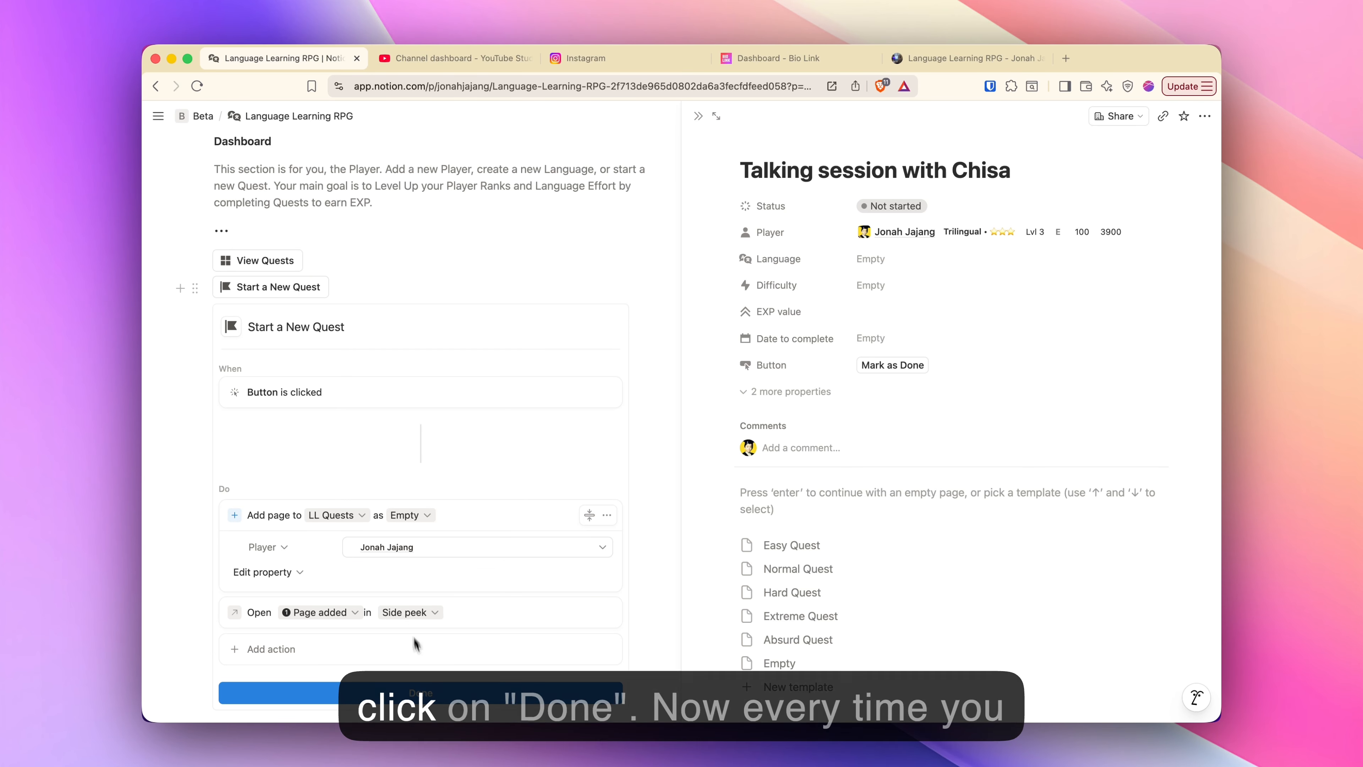
pyautogui.click(413, 692)
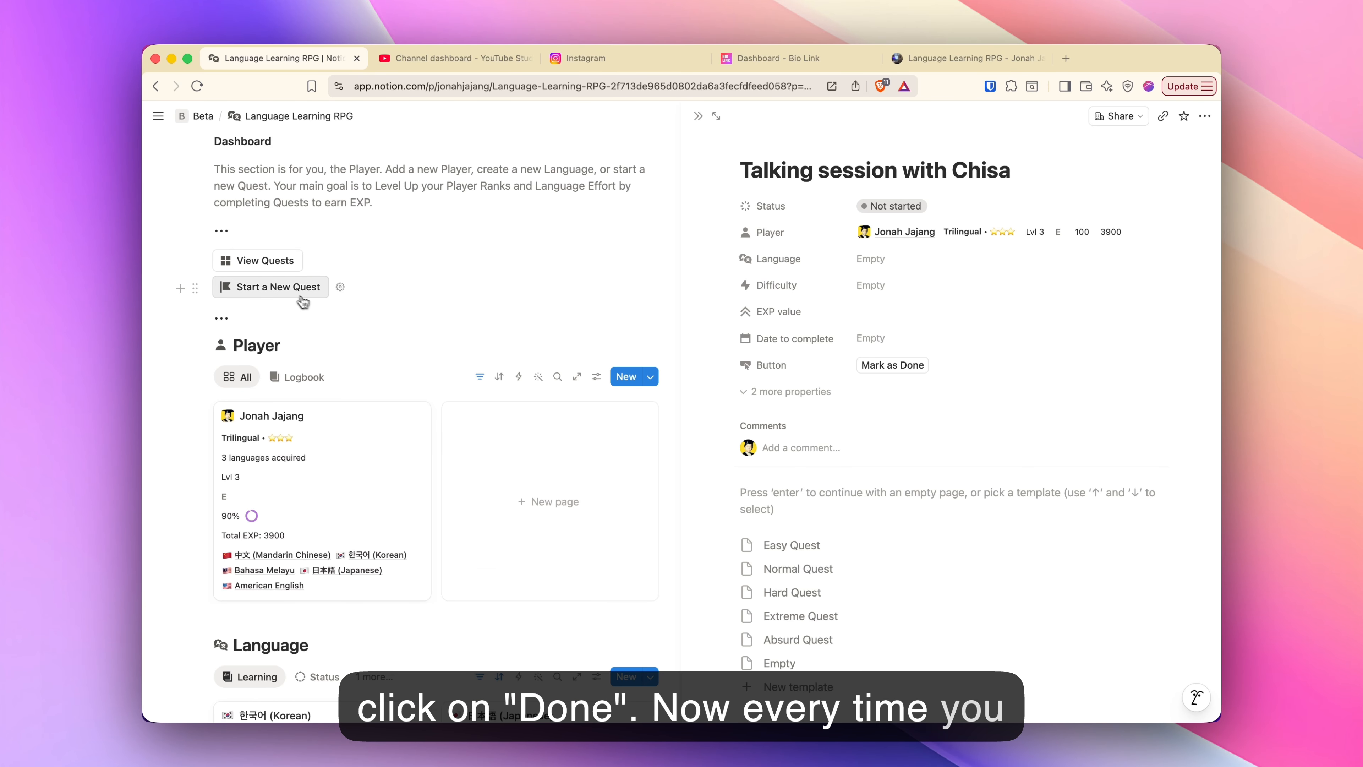
pyautogui.click(281, 290)
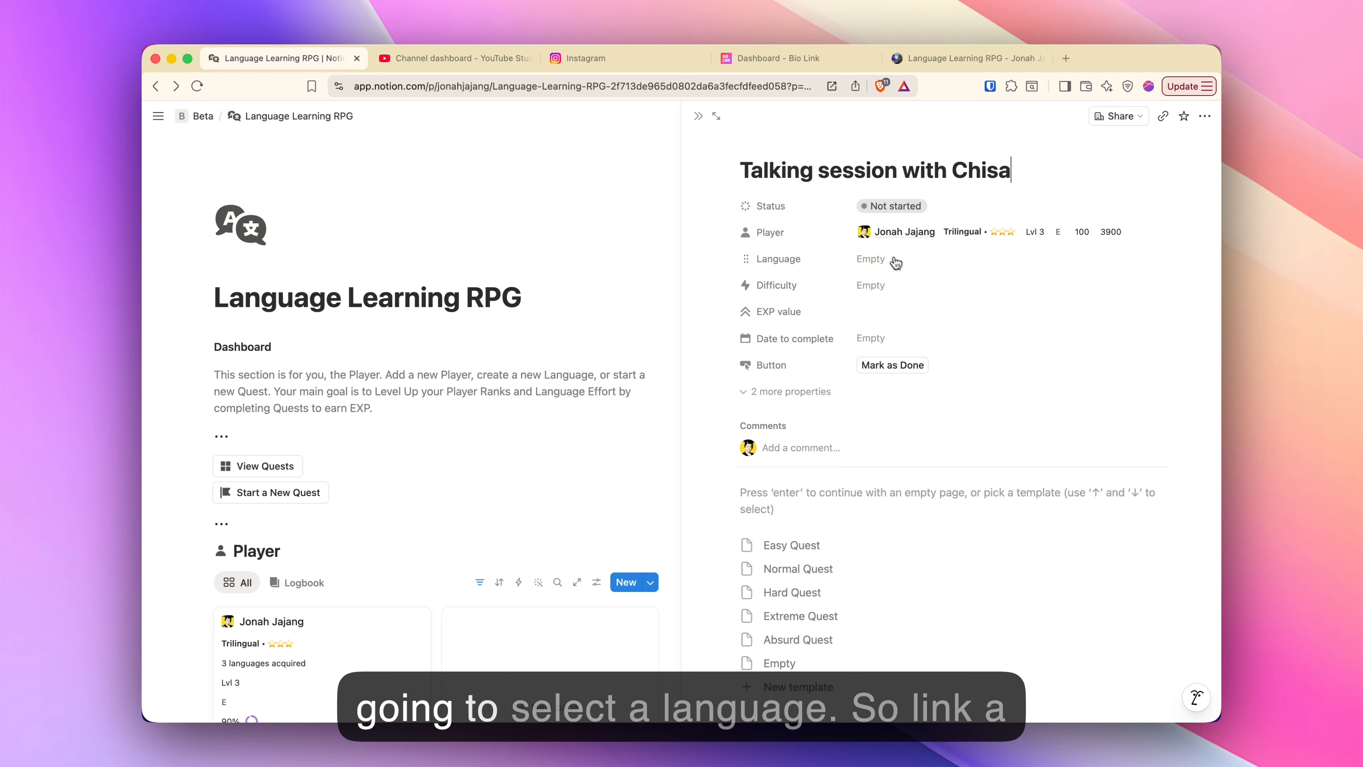
# - Link the talking session quest to the Japanese language and set its difficulty to Hard
pyautogui.click(930, 260)
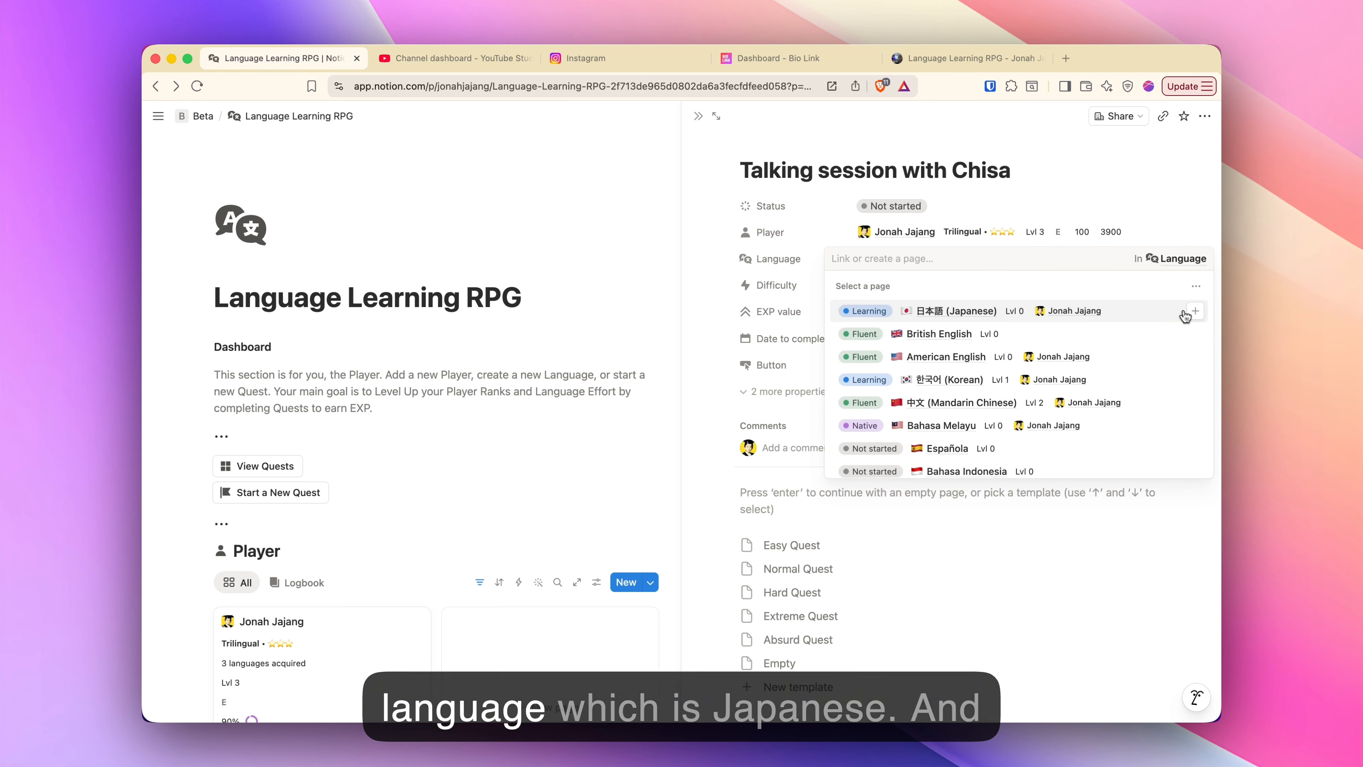
pyautogui.click(1195, 310)
pyautogui.click(1090, 201)
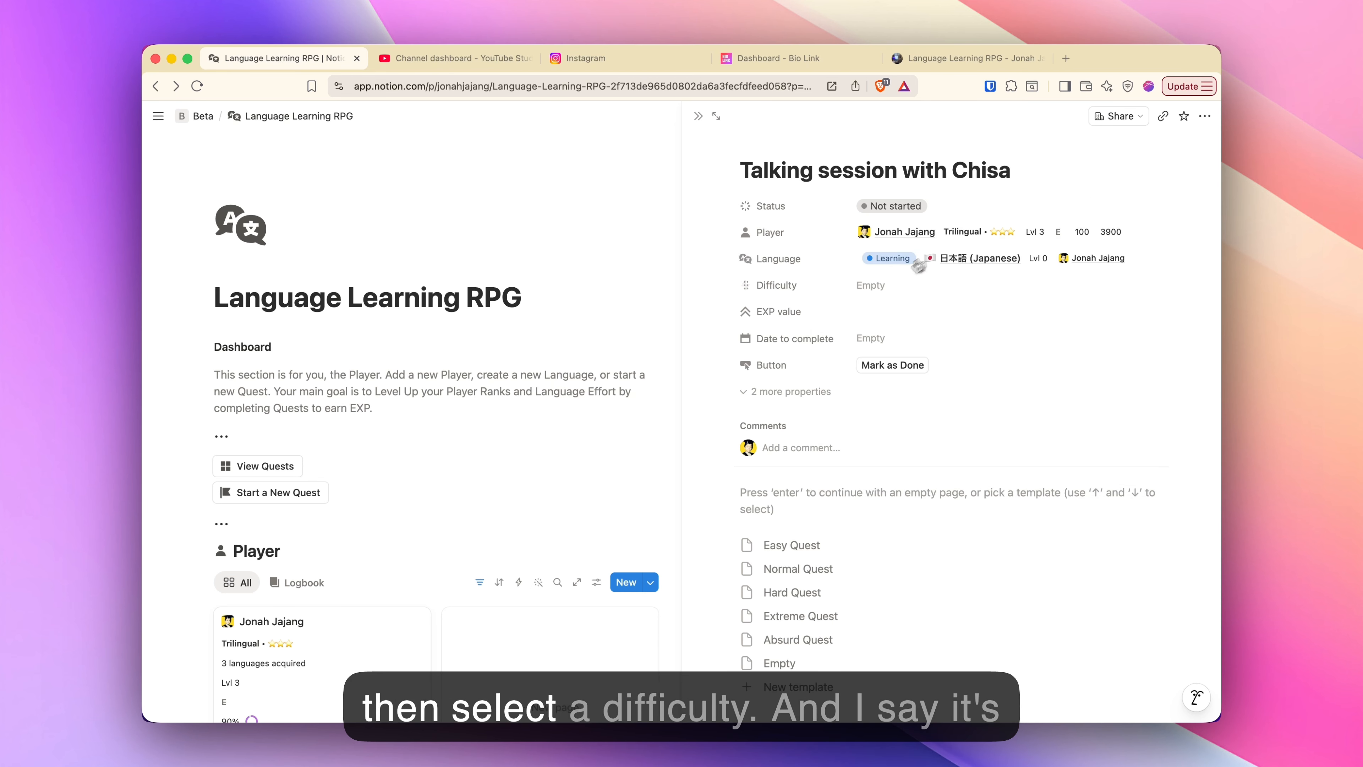
pyautogui.click(883, 286)
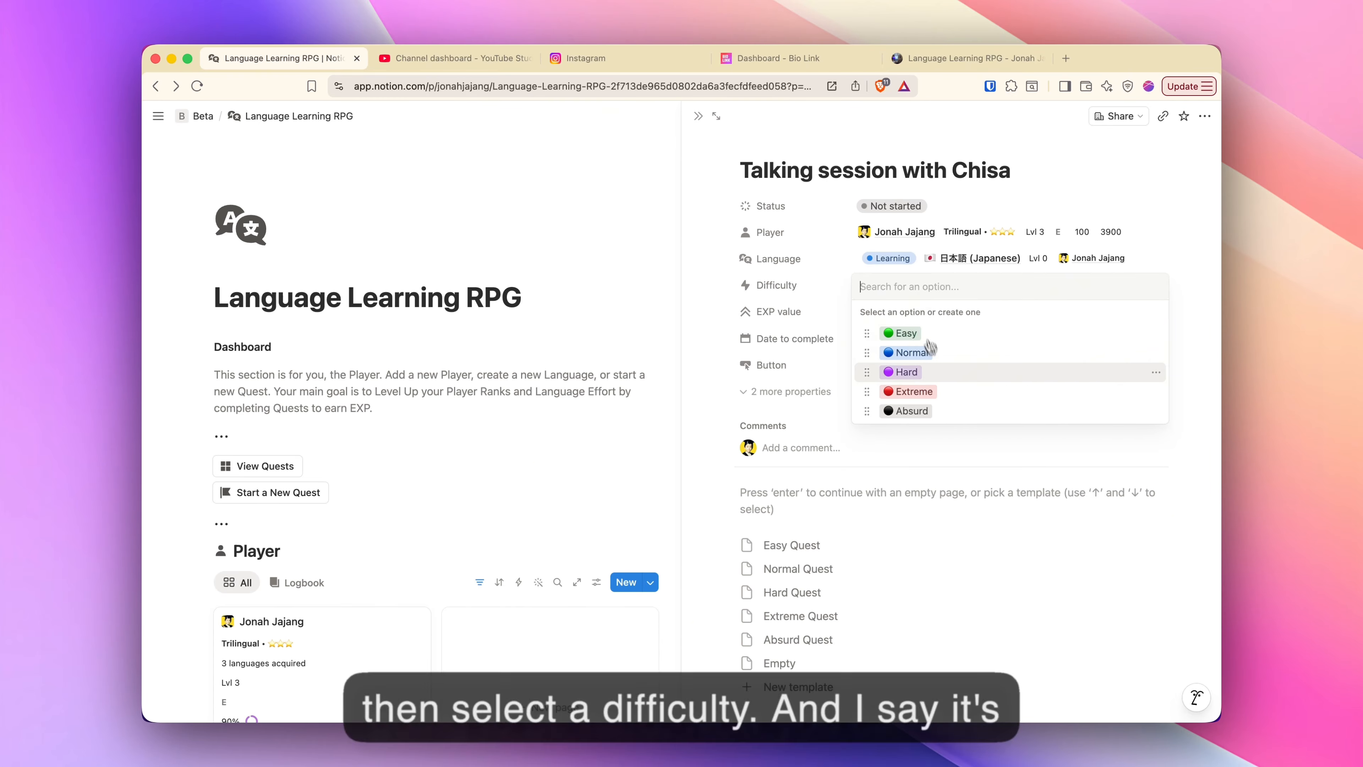
pyautogui.click(947, 372)
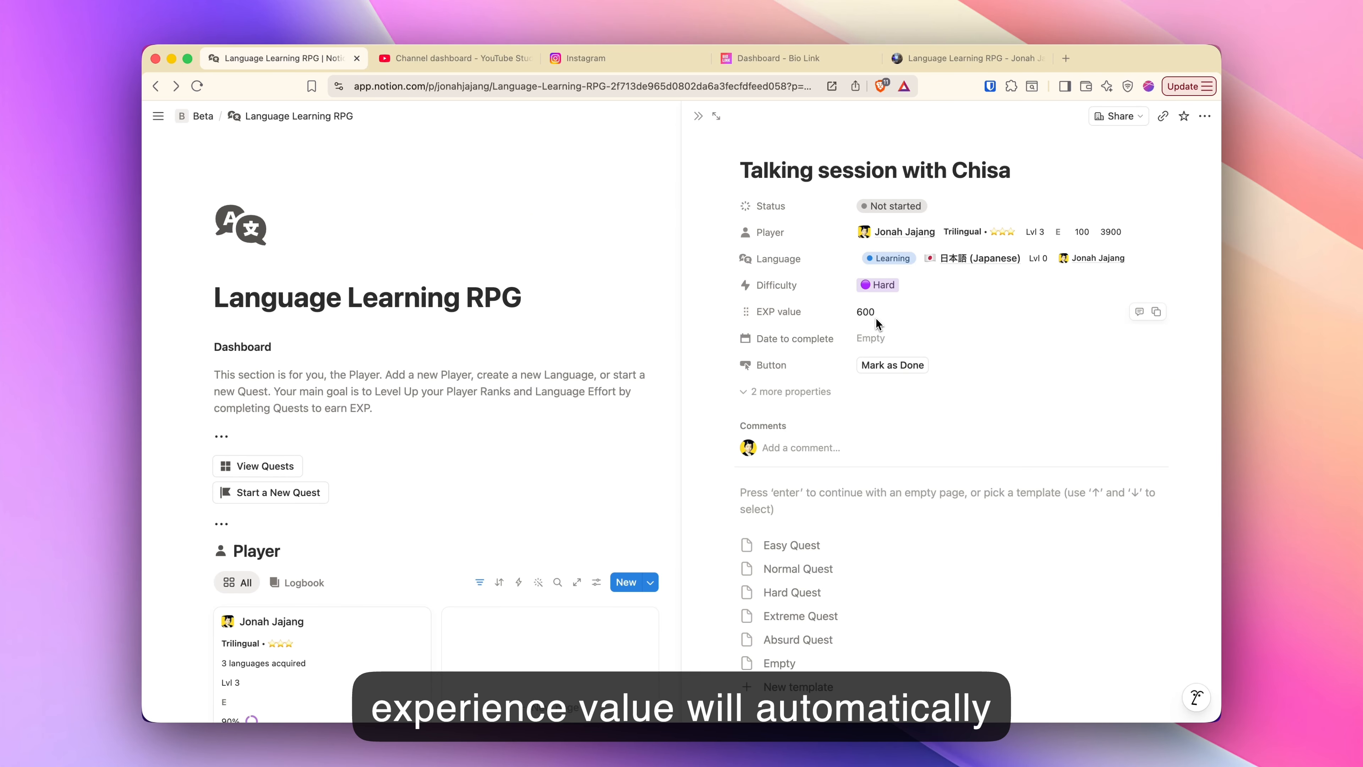
# - Try the Easy, Normal and Absurd difficulties on the quest in turn
pyautogui.click(924, 287)
pyautogui.click(920, 333)
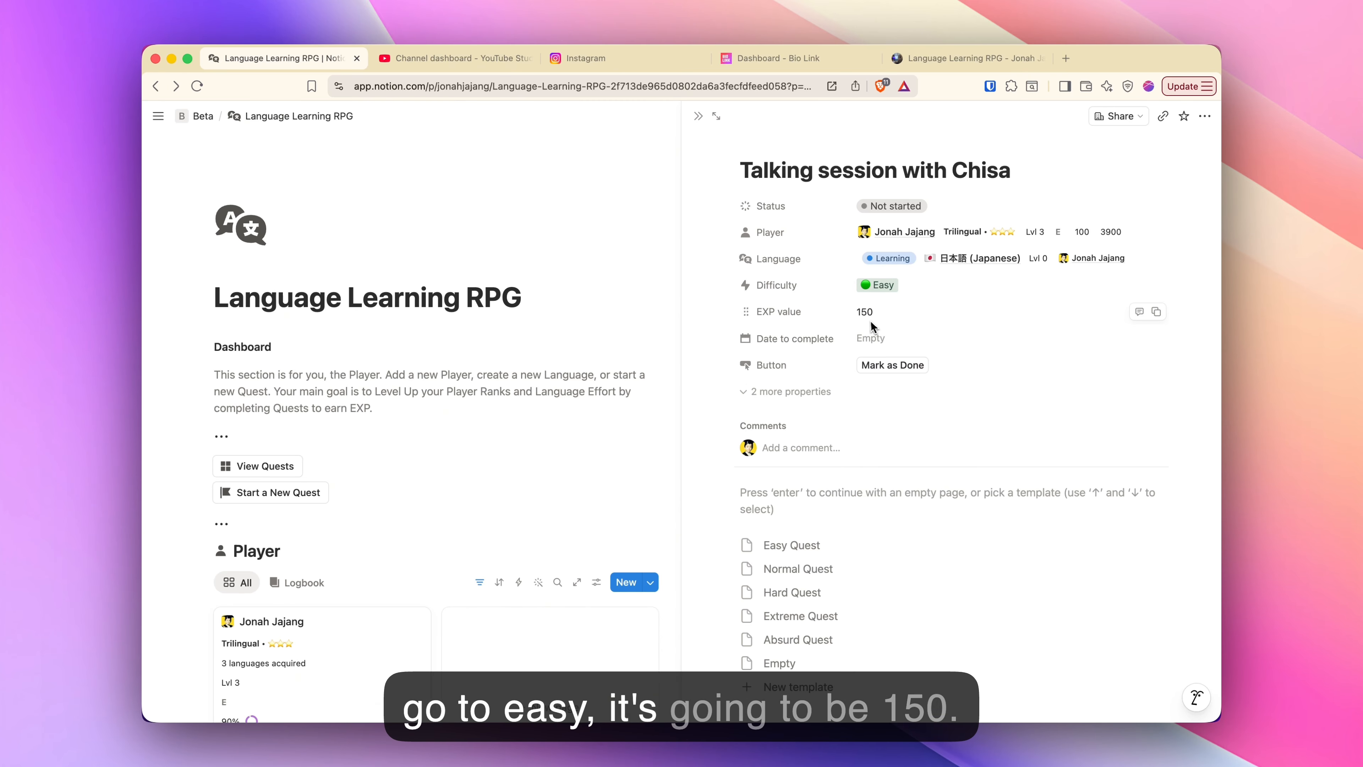
pyautogui.click(880, 285)
pyautogui.click(950, 347)
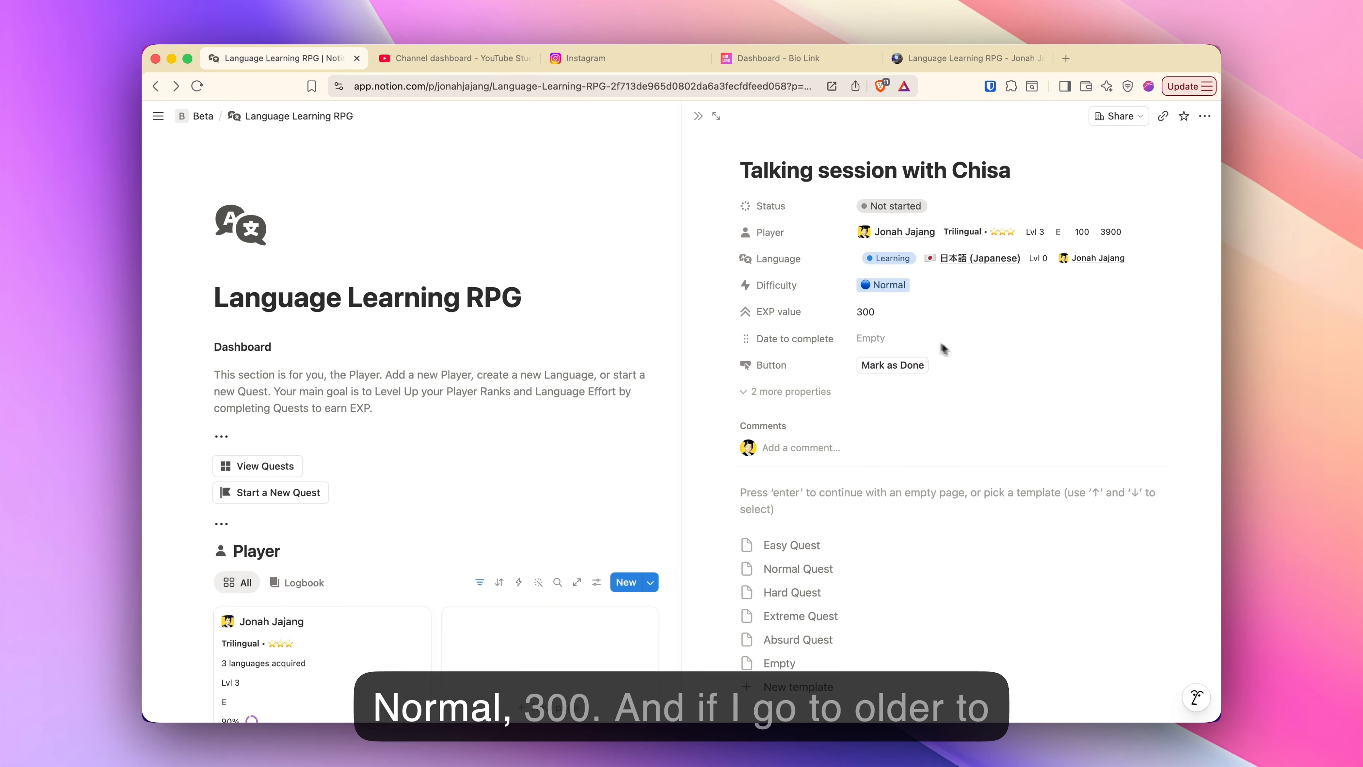
pyautogui.click(942, 293)
pyautogui.click(960, 411)
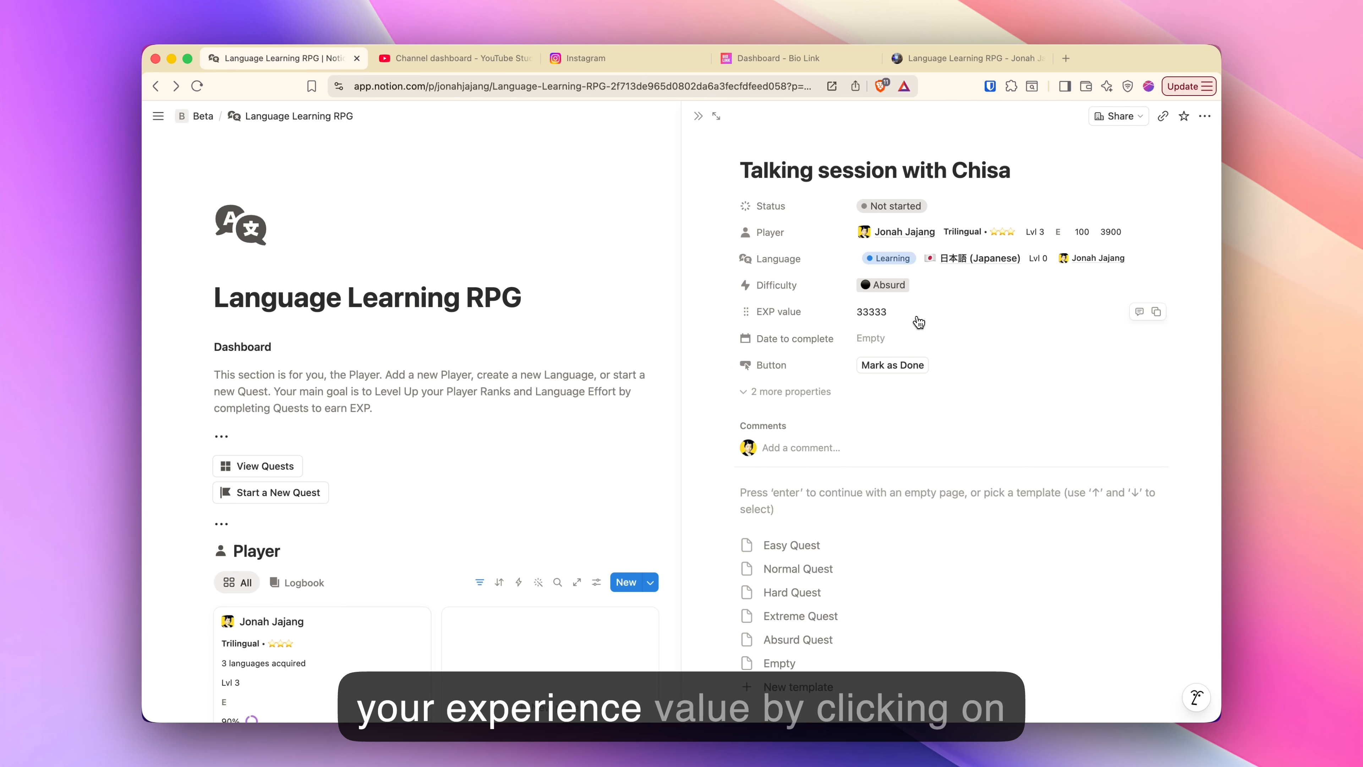
# - Show the formula behind the quest's EXP value, and set the difficulty back to Hard
pyautogui.click(902, 320)
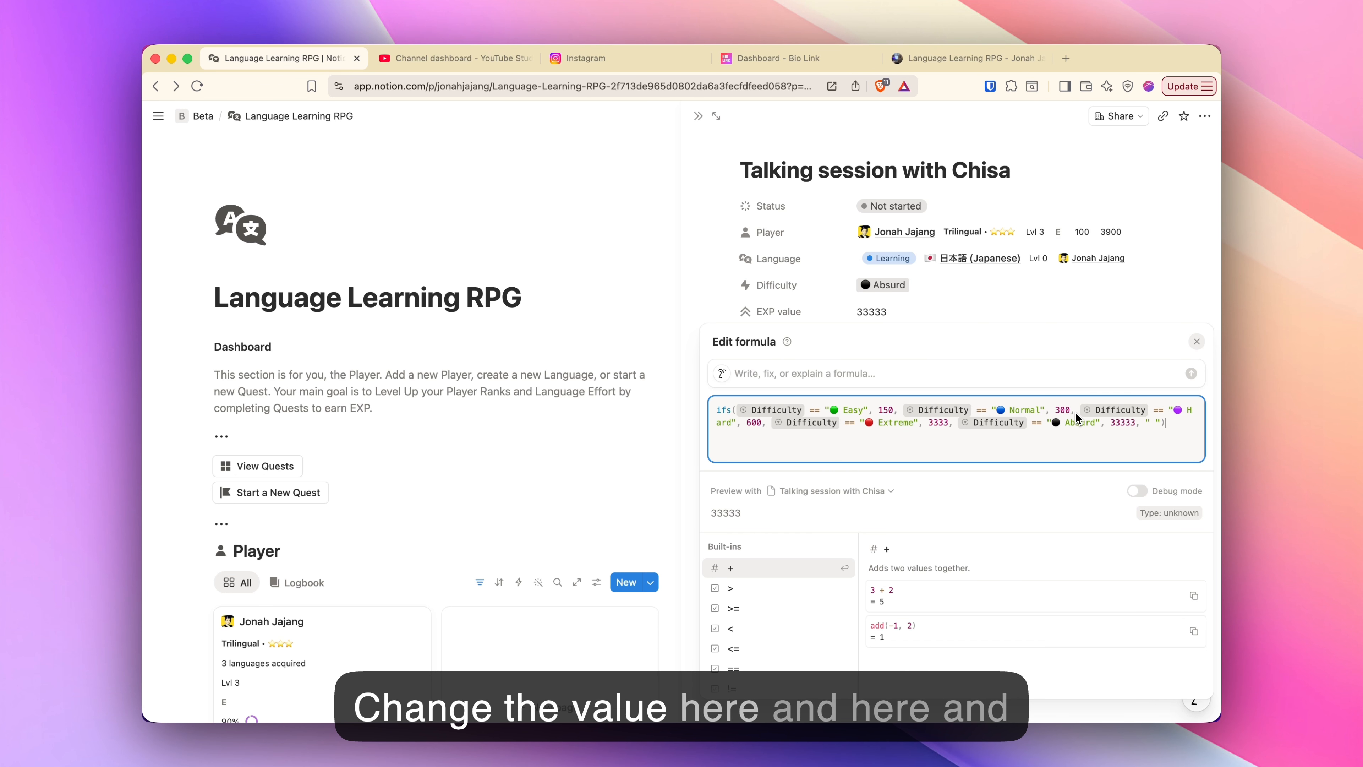
pyautogui.click(883, 285)
pyautogui.click(946, 380)
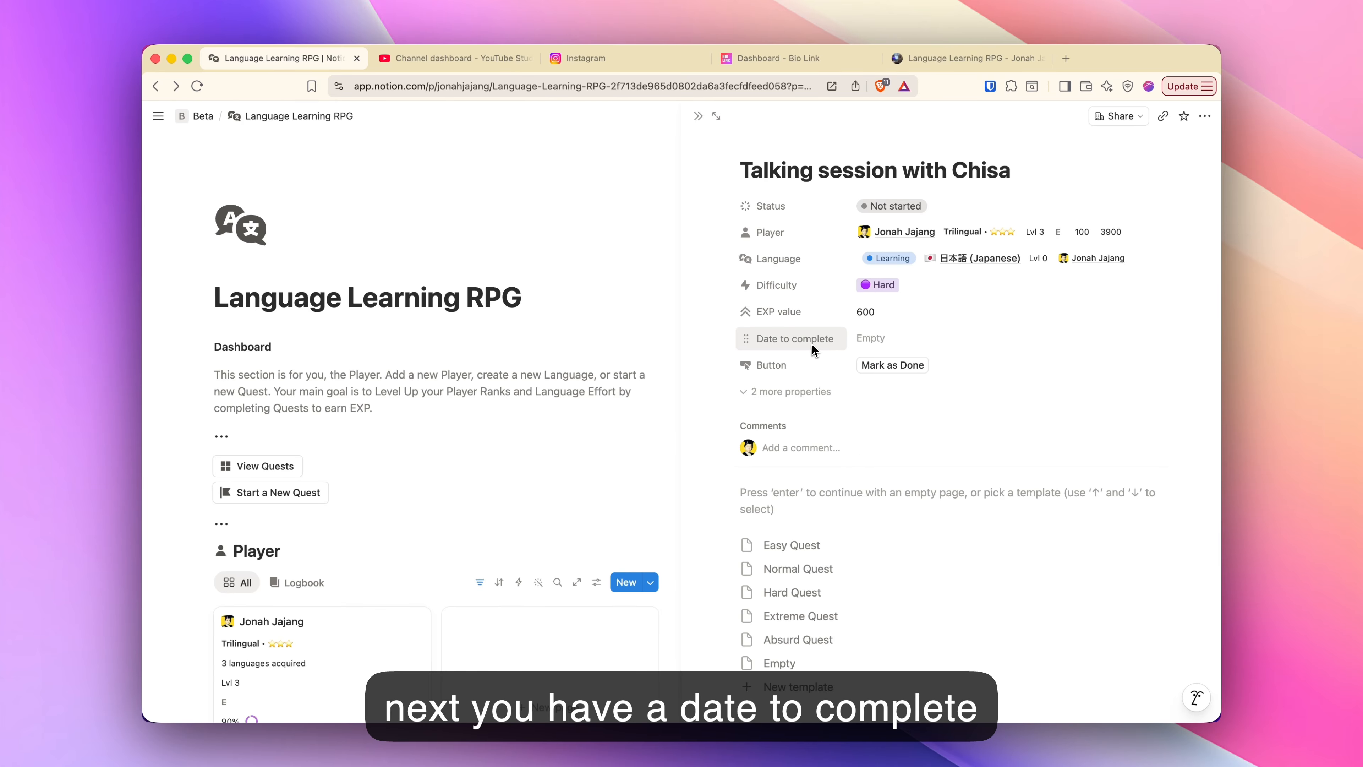
# - Set the quest's Date to complete to June 27, 2026
pyautogui.click(903, 342)
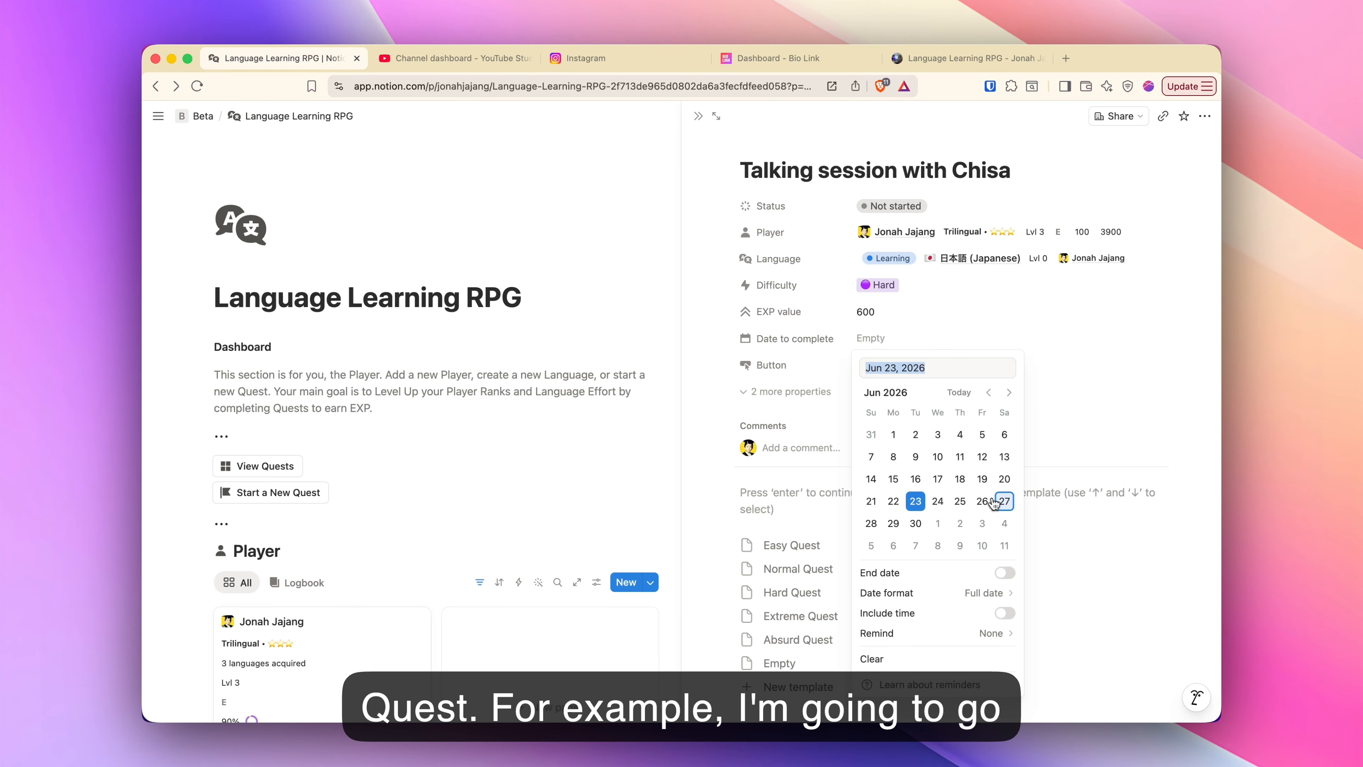
pyautogui.click(1002, 501)
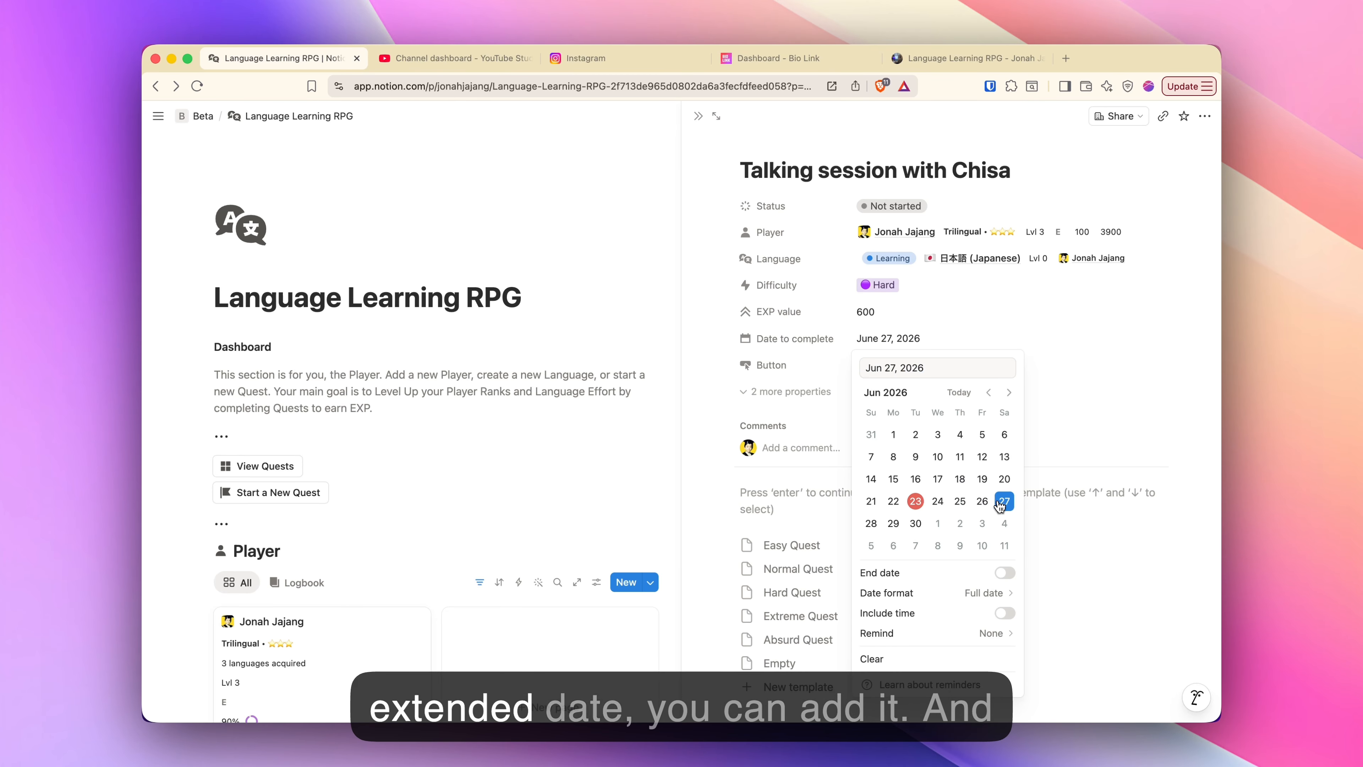
# - Try an end date of June 30, 2026 on the completion date, remove it, and check the reminder options
pyautogui.click(1004, 573)
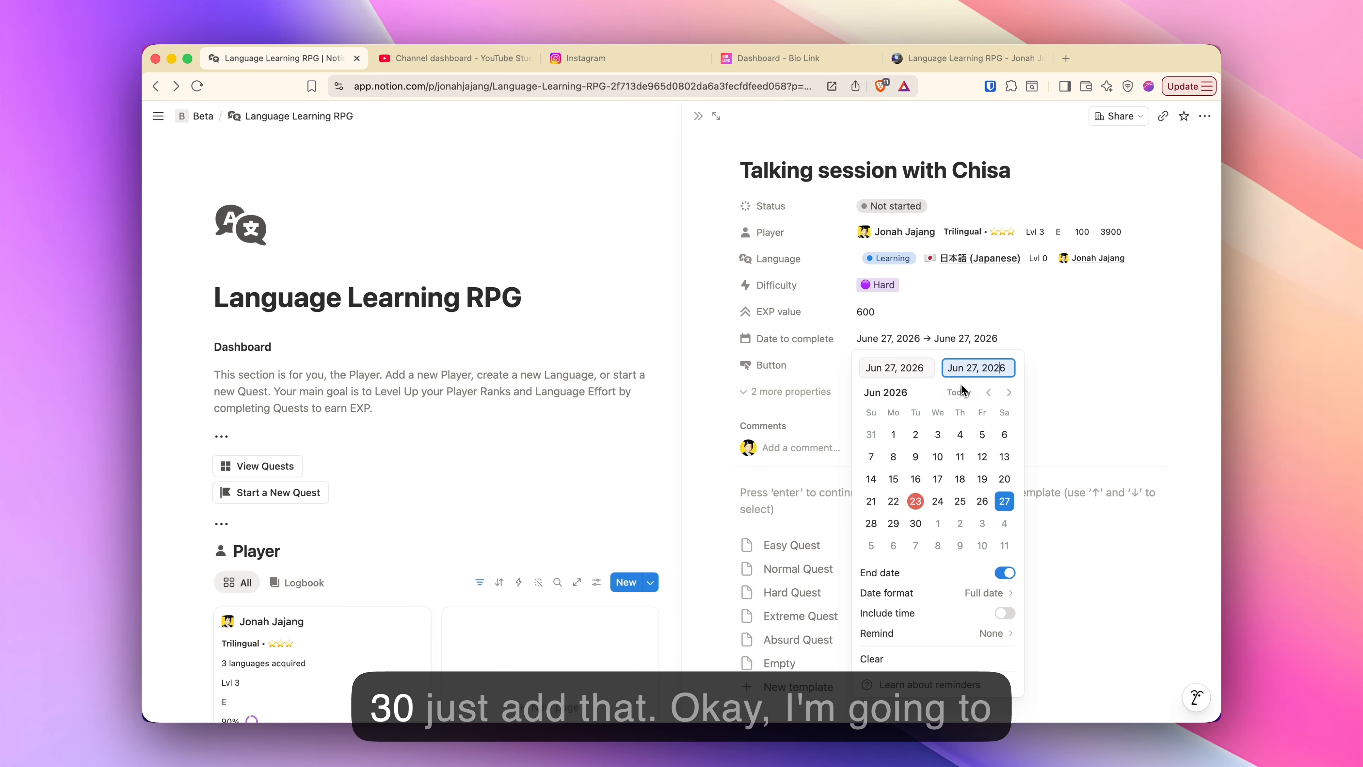
pyautogui.click(915, 524)
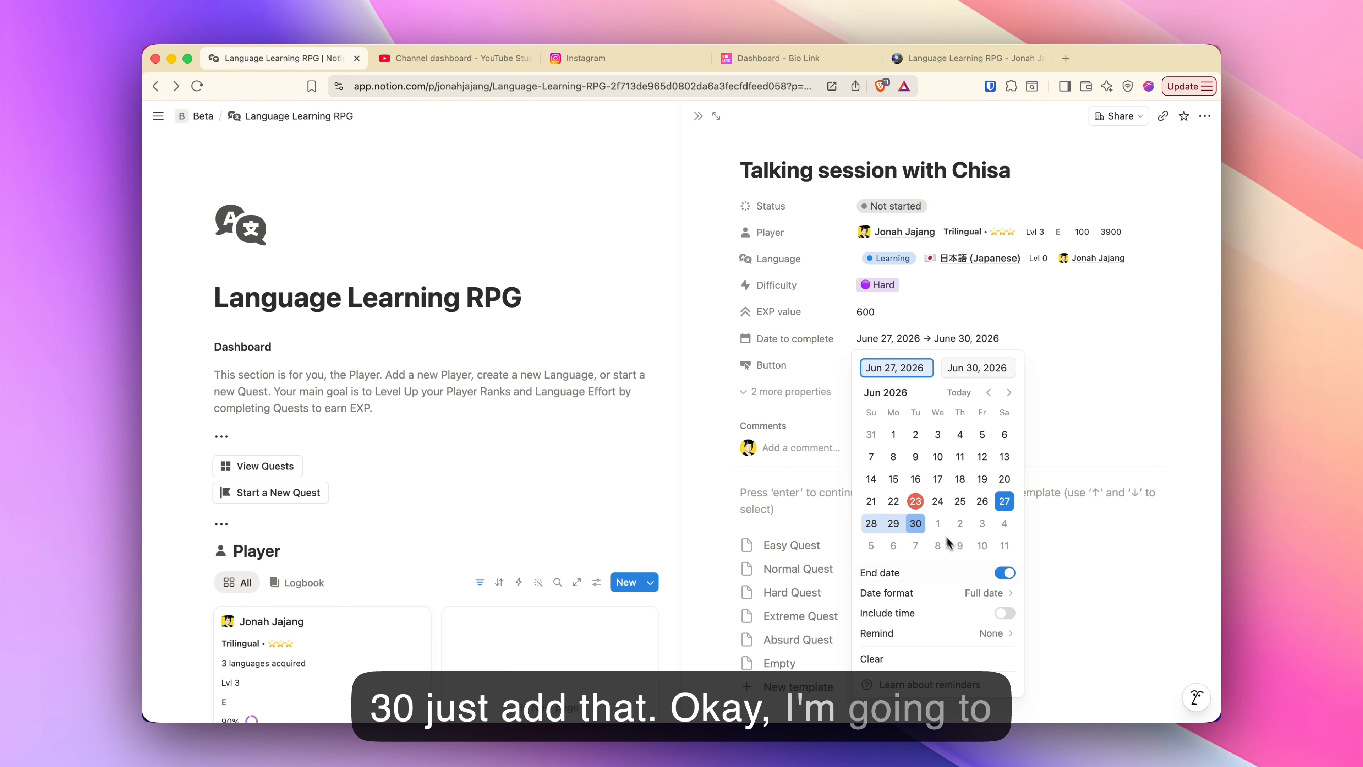
pyautogui.click(1003, 573)
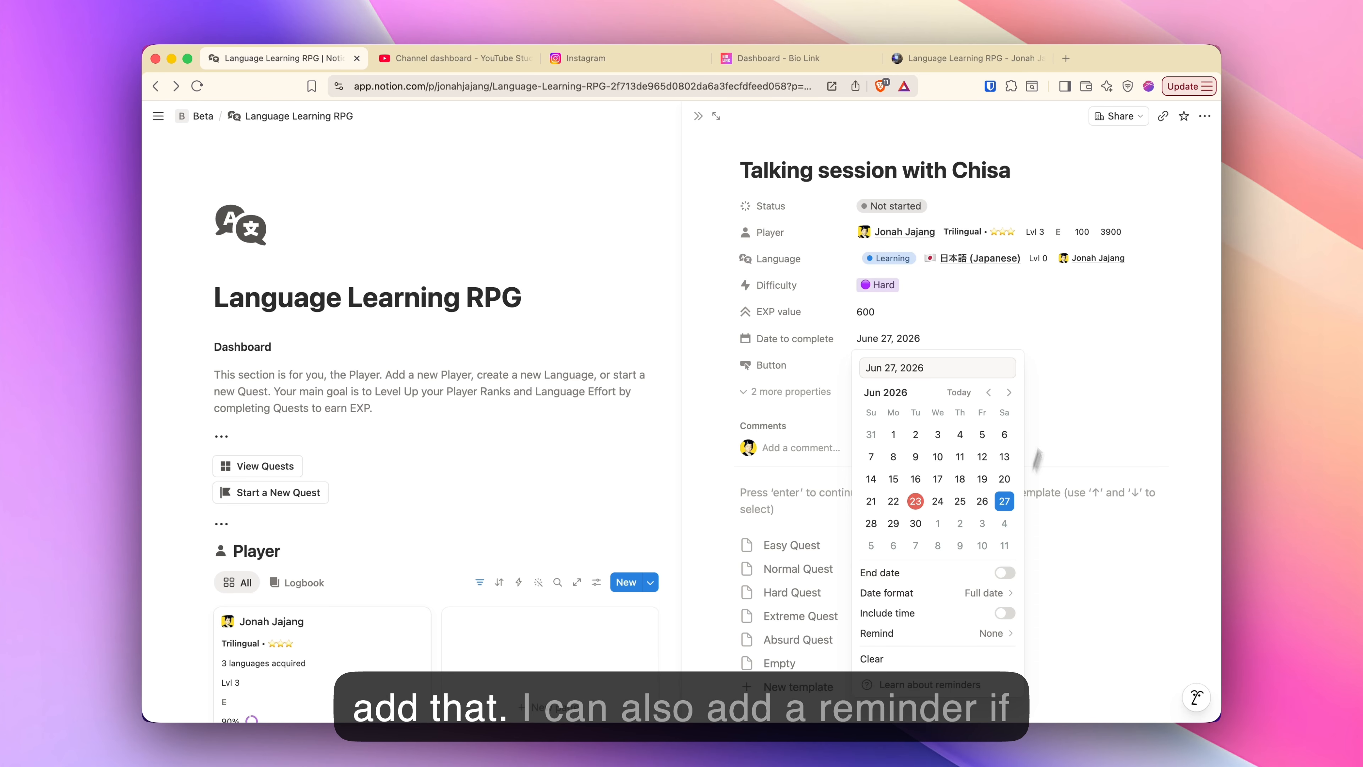
pyautogui.click(991, 636)
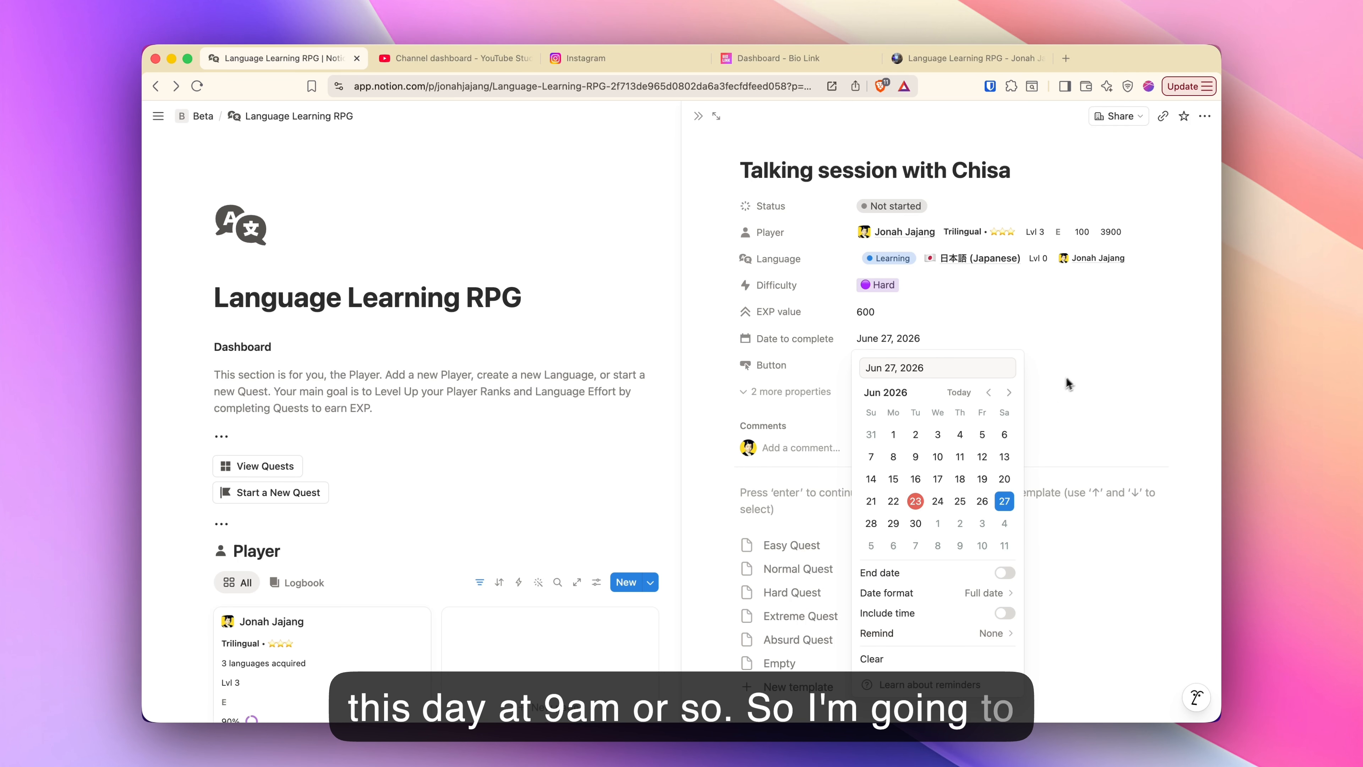
pyautogui.click(1063, 306)
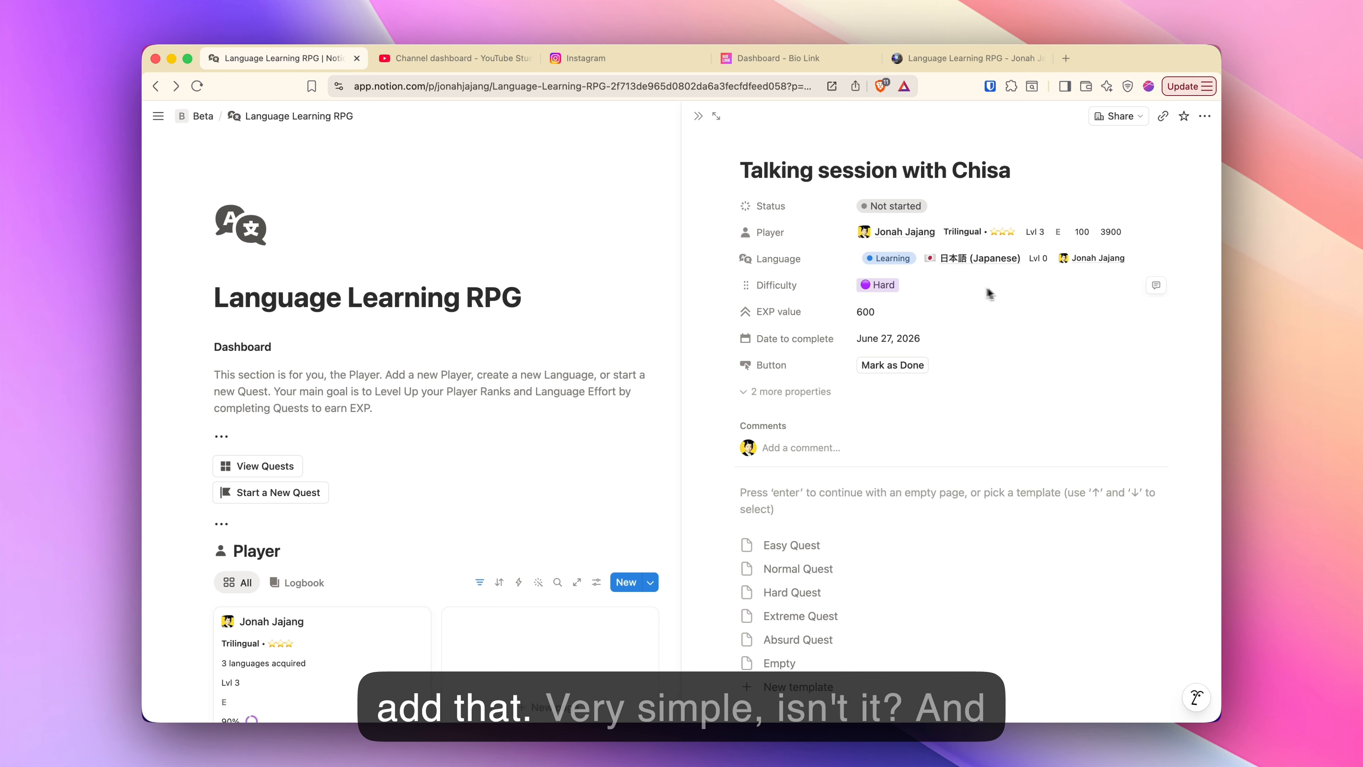
# - Write the note "where to meet." in the body of the quest page
pyautogui.click(847, 506)
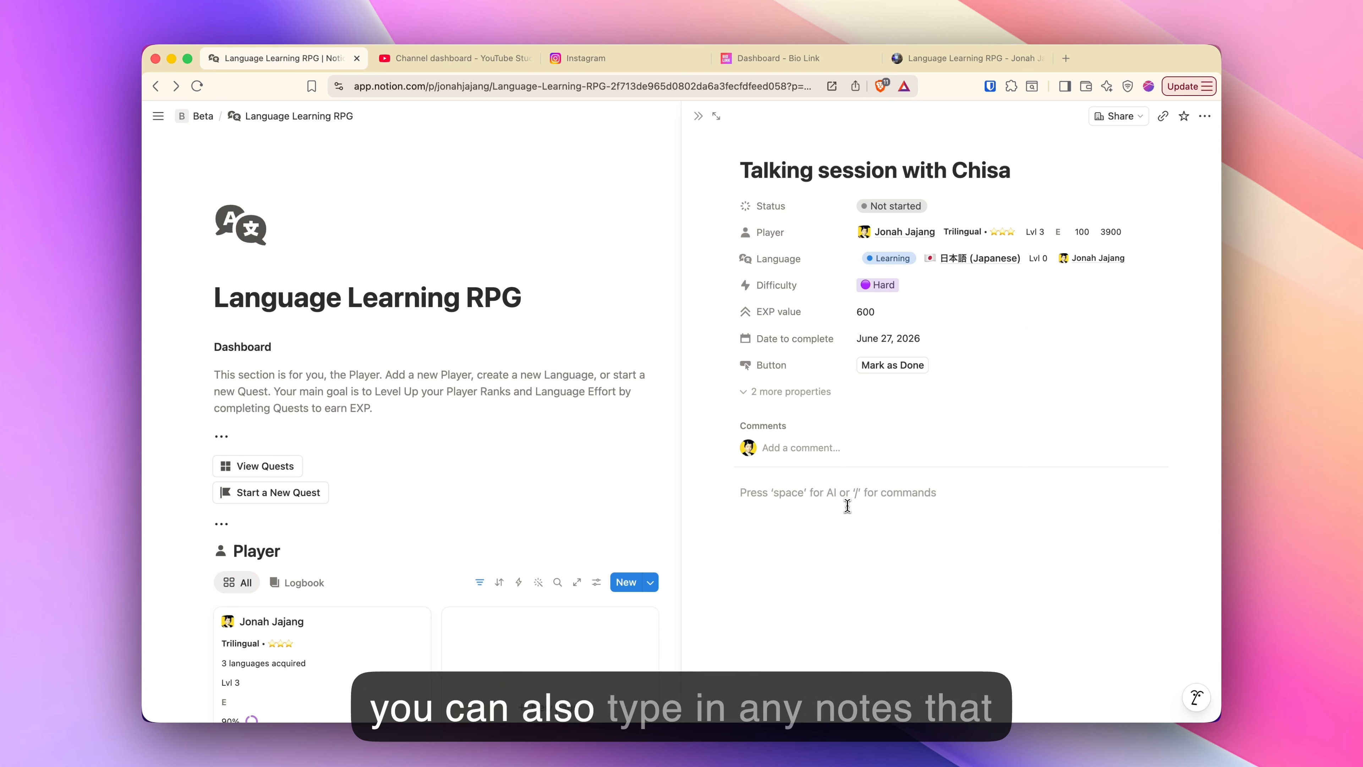
pyautogui.write('where to meet.')
# - Try adding a map block below the note by searching the block commands for "map", and remove the entry
pyautogui.press('Return')
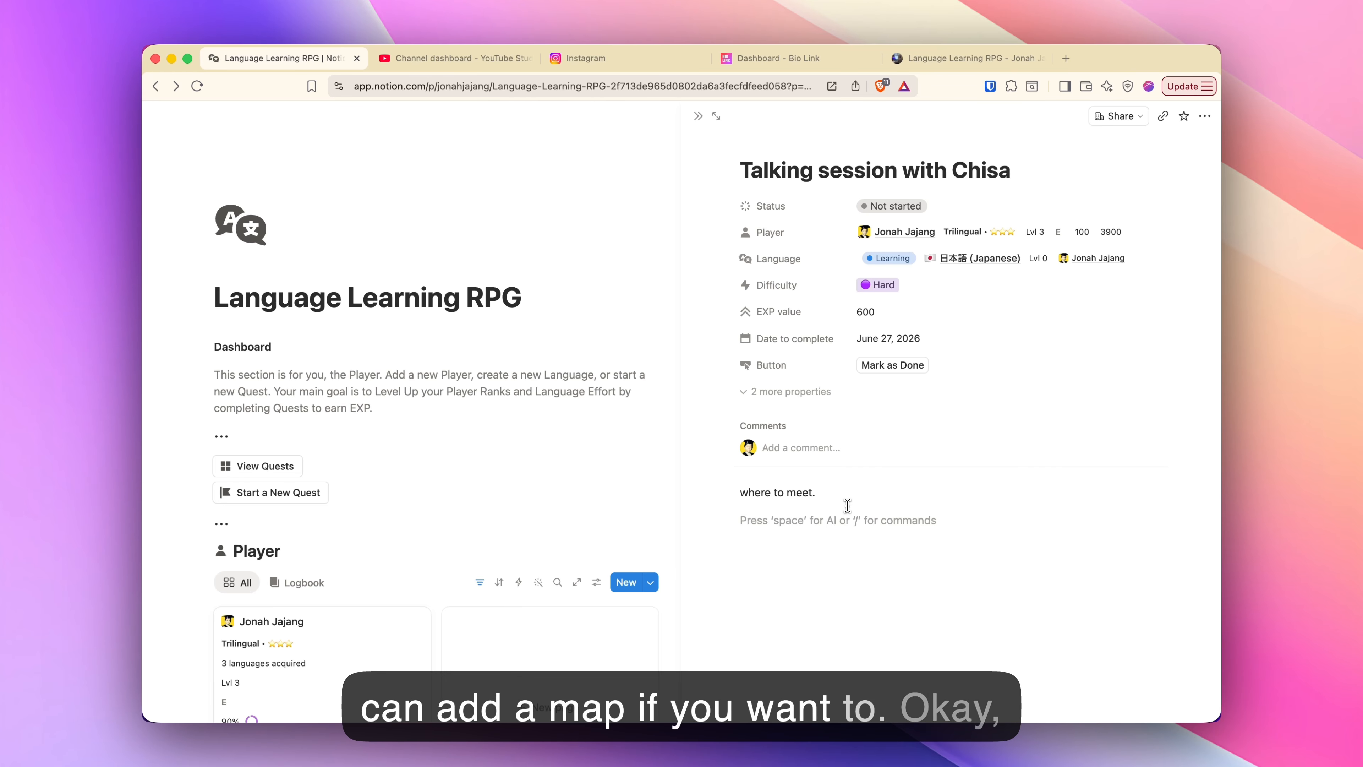
pyautogui.write('/map')
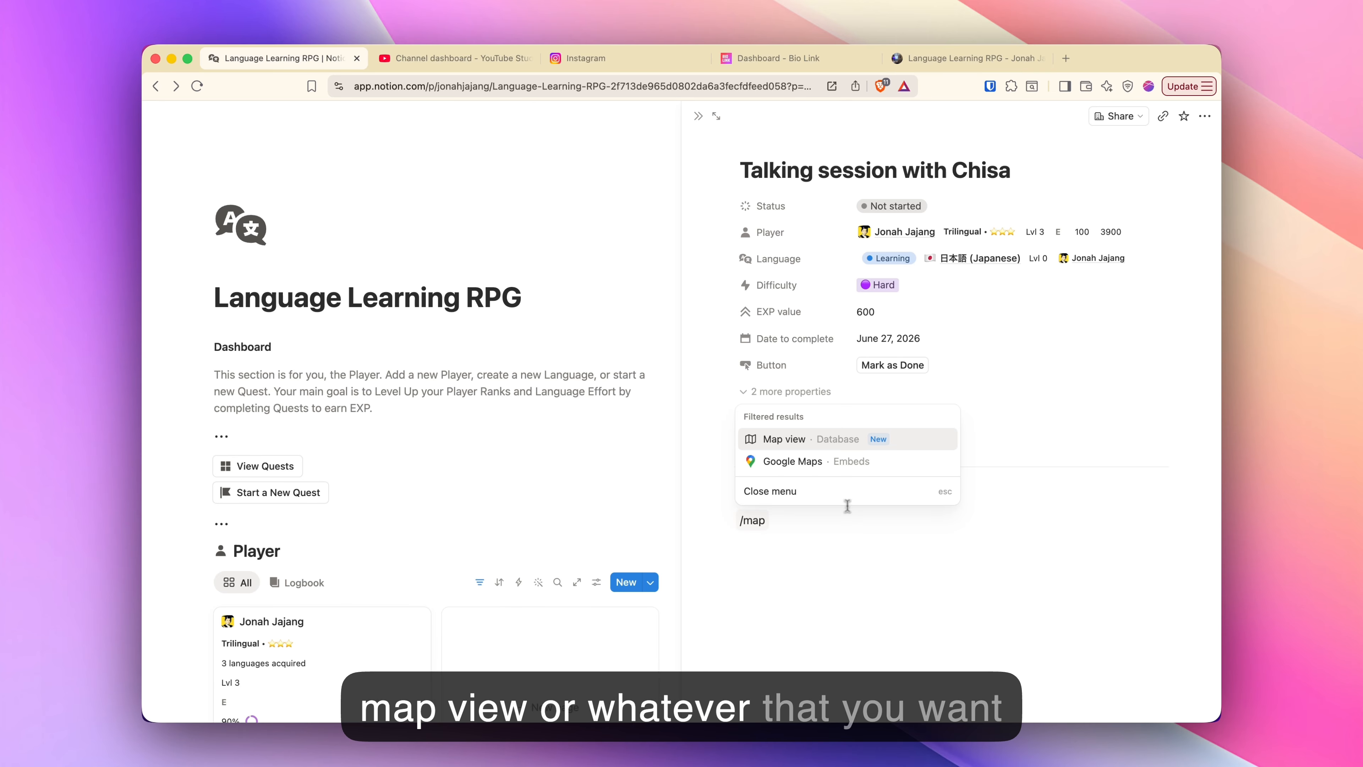
pyautogui.press('BackSpace')
pyautogui.press('BackSpace')
pyautogui.press('BackSpace')
pyautogui.press('BackSpace')
pyautogui.press('BackSpace')
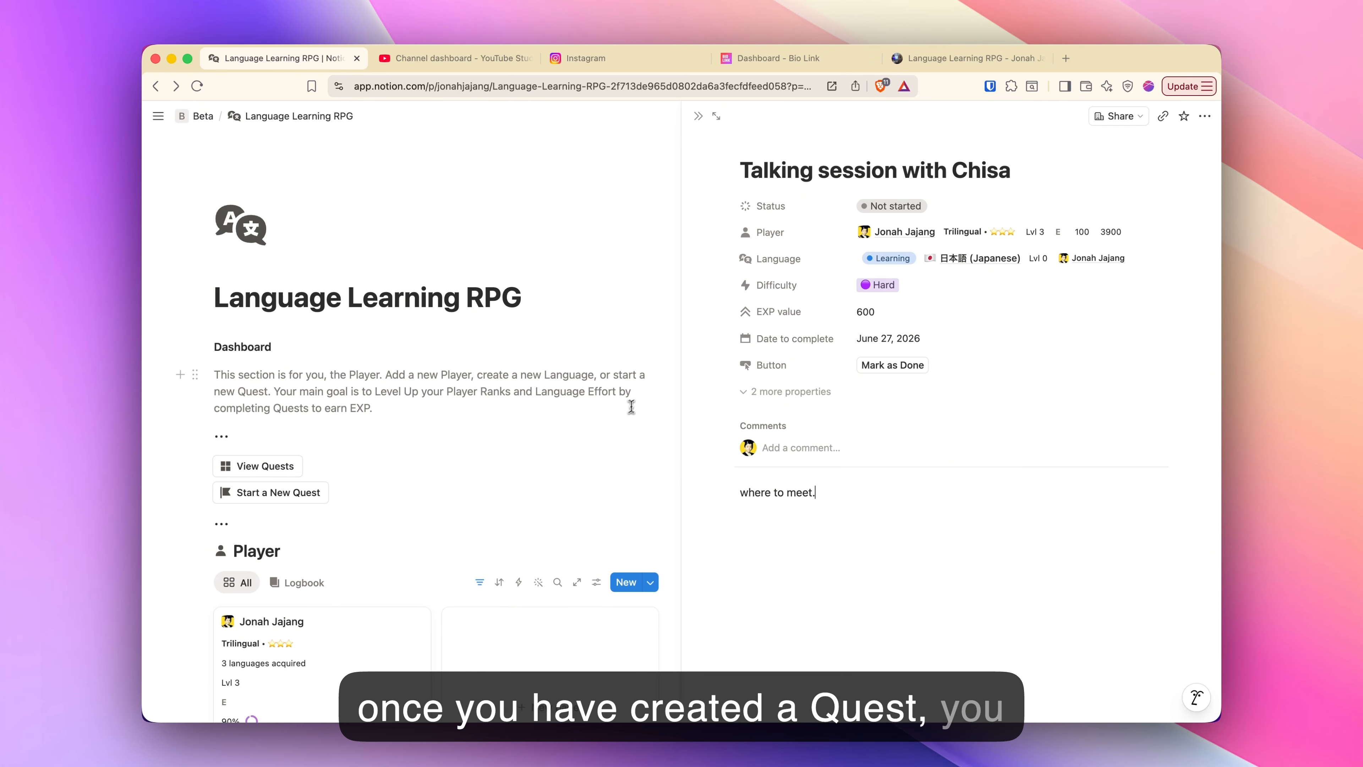
# - Close the quest page, show all quests, and delete the untitled quest from the Not started group
pyautogui.press('Escape')
pyautogui.press('Escape')
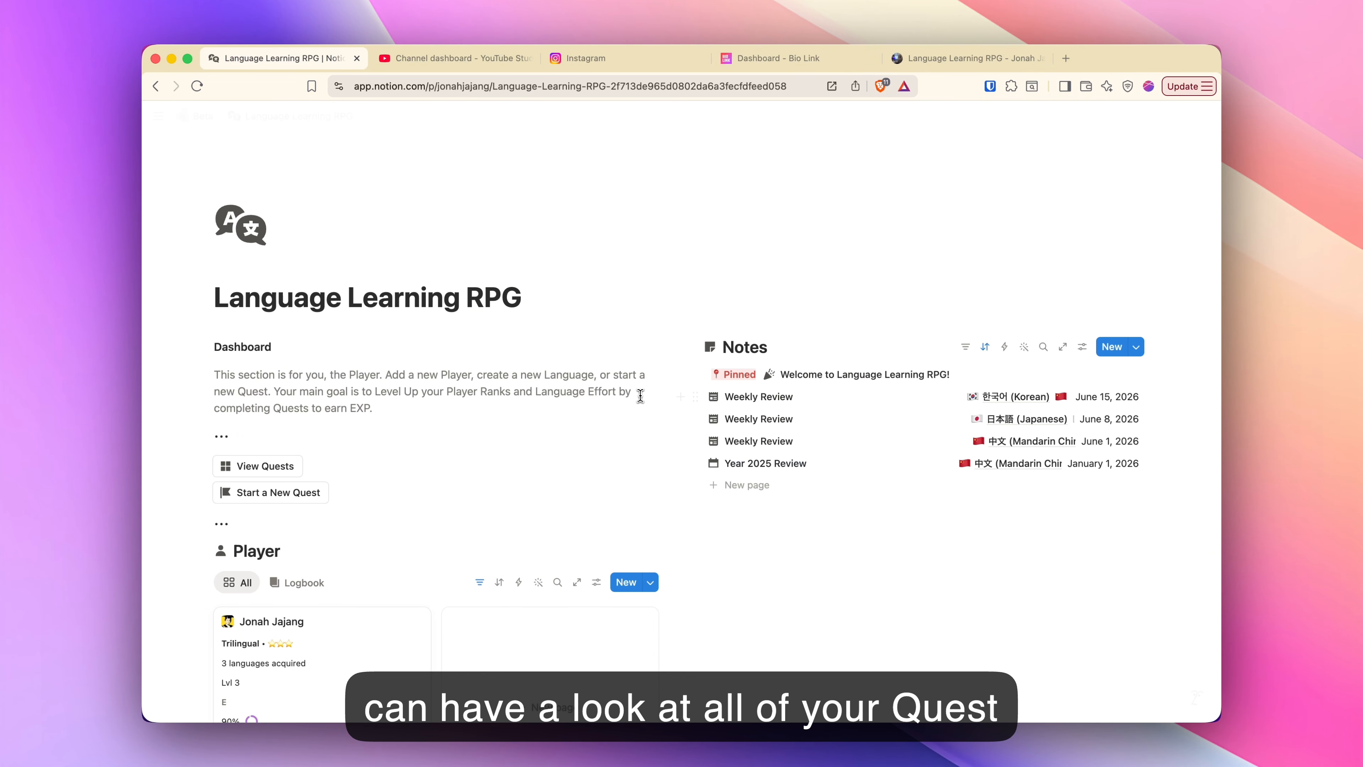
pyautogui.scroll(-1, 618, 405)
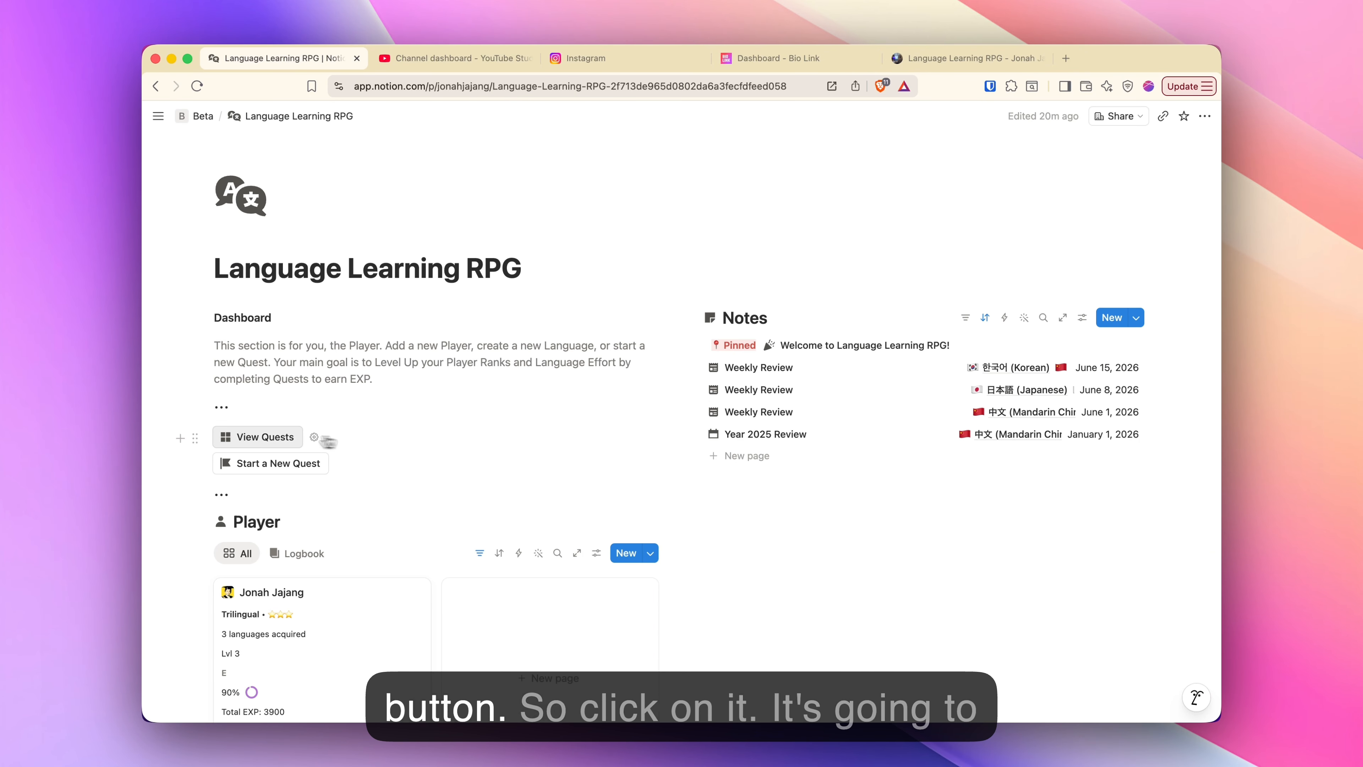
pyautogui.click(258, 438)
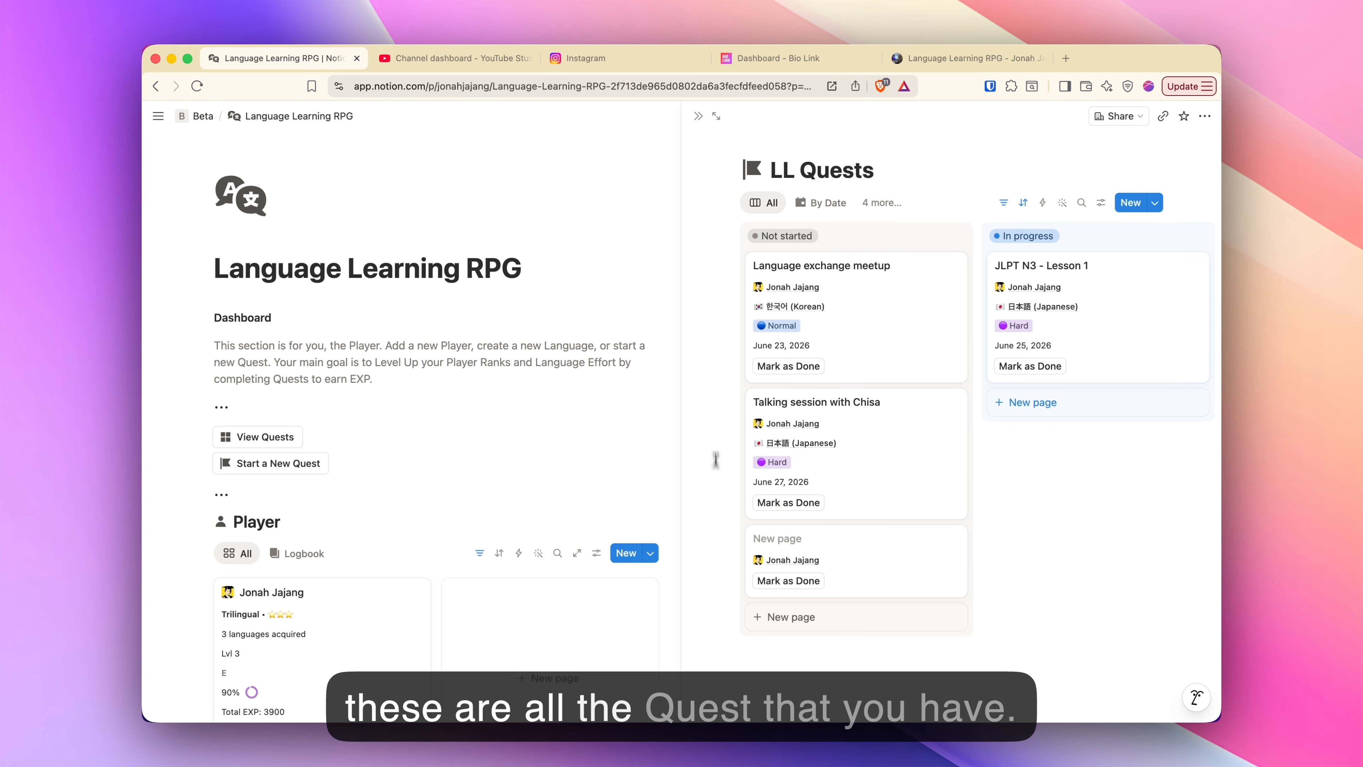
pyautogui.press('Delete')
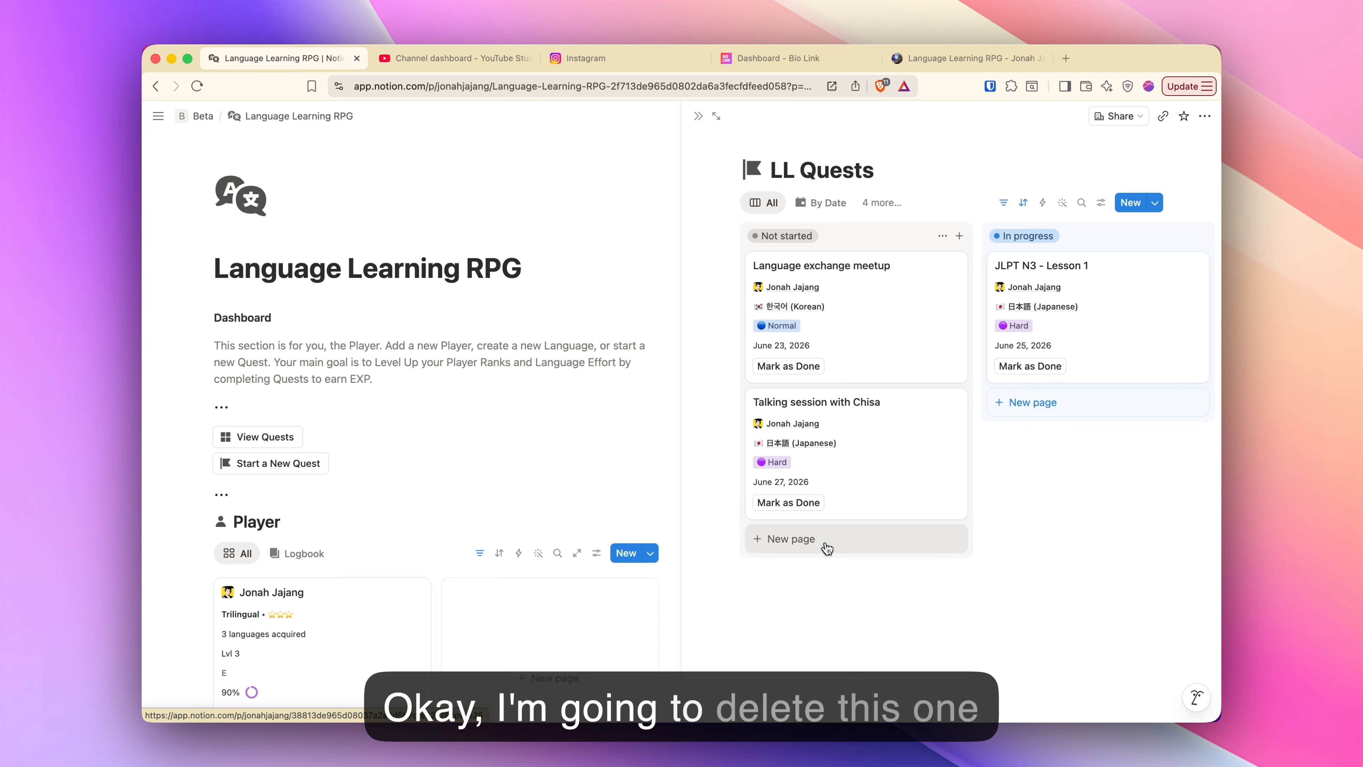
# - View the quests by date and by difficulty, return to the All view, and show the matching LL Quests database on the dashboard
pyautogui.click(807, 210)
pyautogui.click(880, 203)
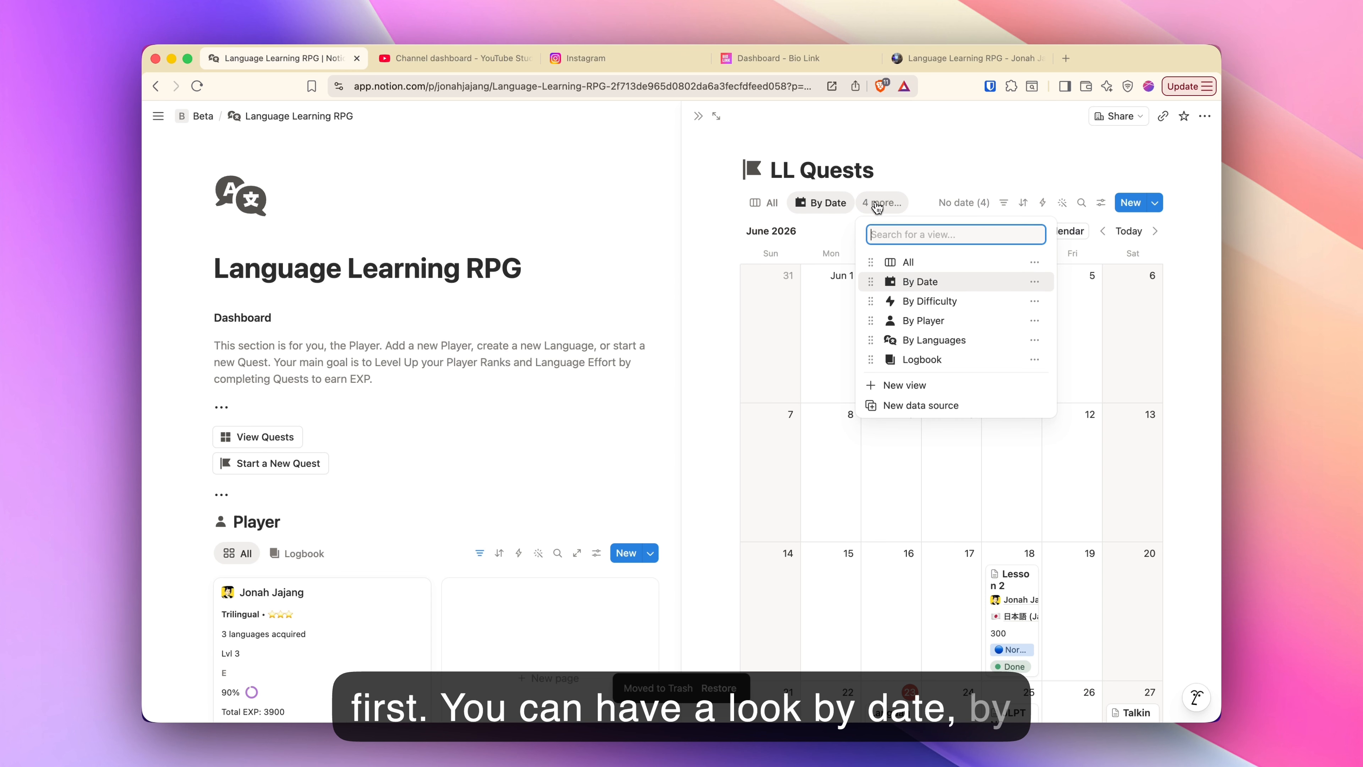
pyautogui.click(939, 292)
pyautogui.click(770, 204)
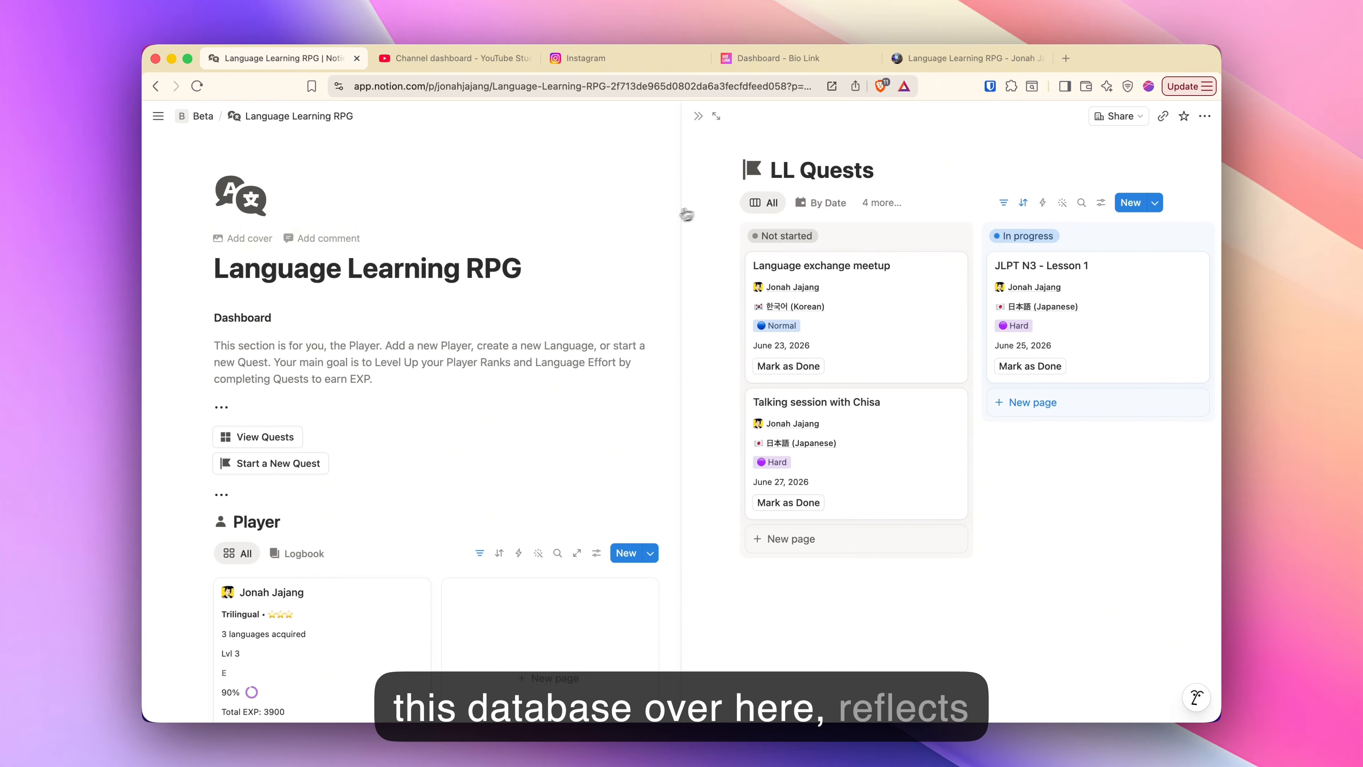
pyautogui.scroll(-10, 618, 278)
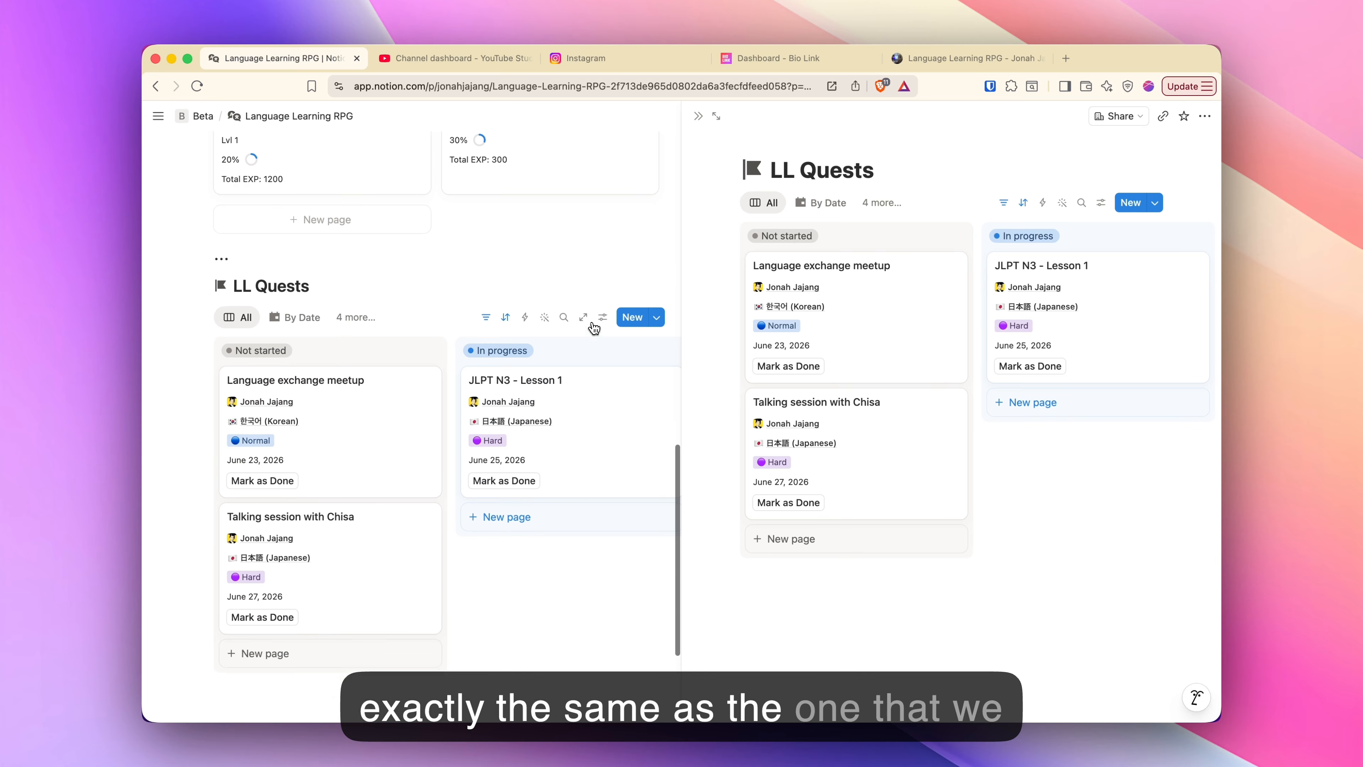
# - Close the side view of LL Quests and examine the dashboard's quests by date in the June 2026 calendar
pyautogui.click(400, 263)
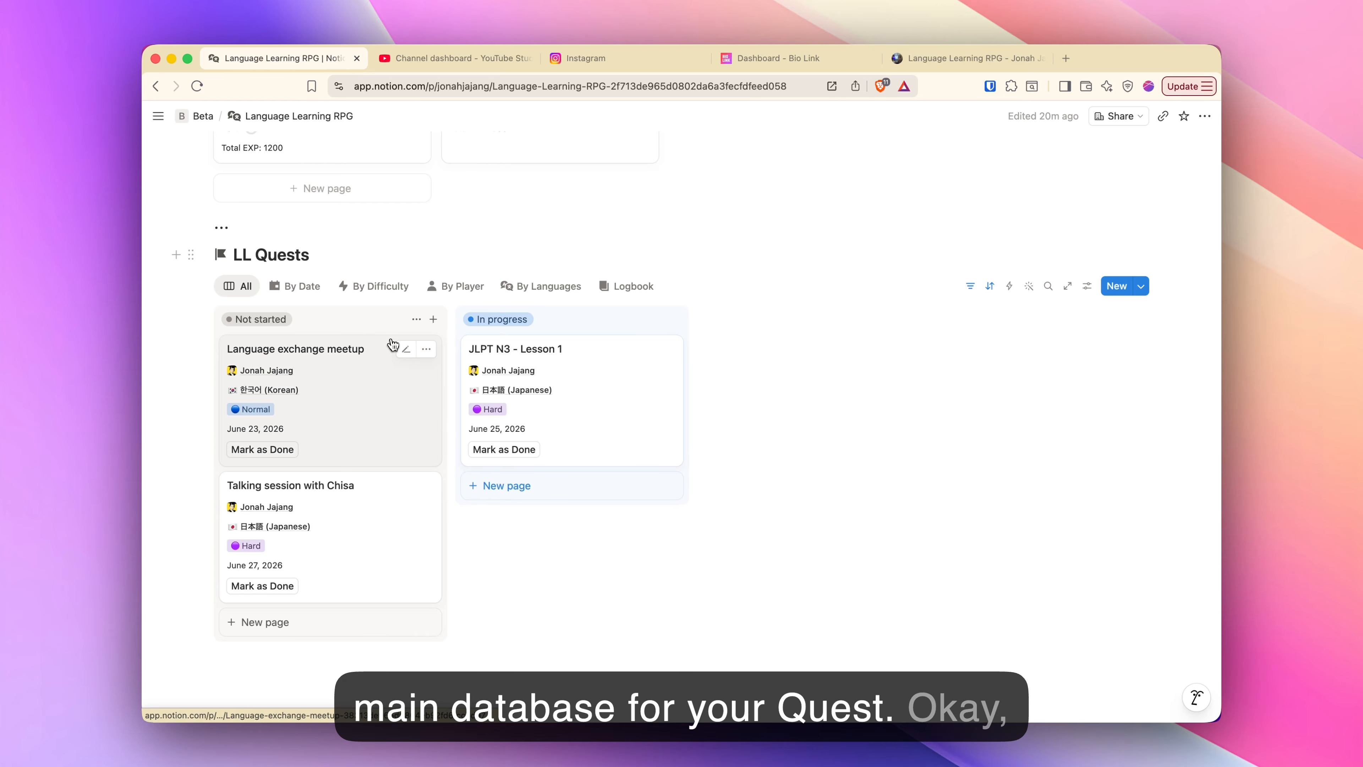
pyautogui.scroll(-1, 306, 301)
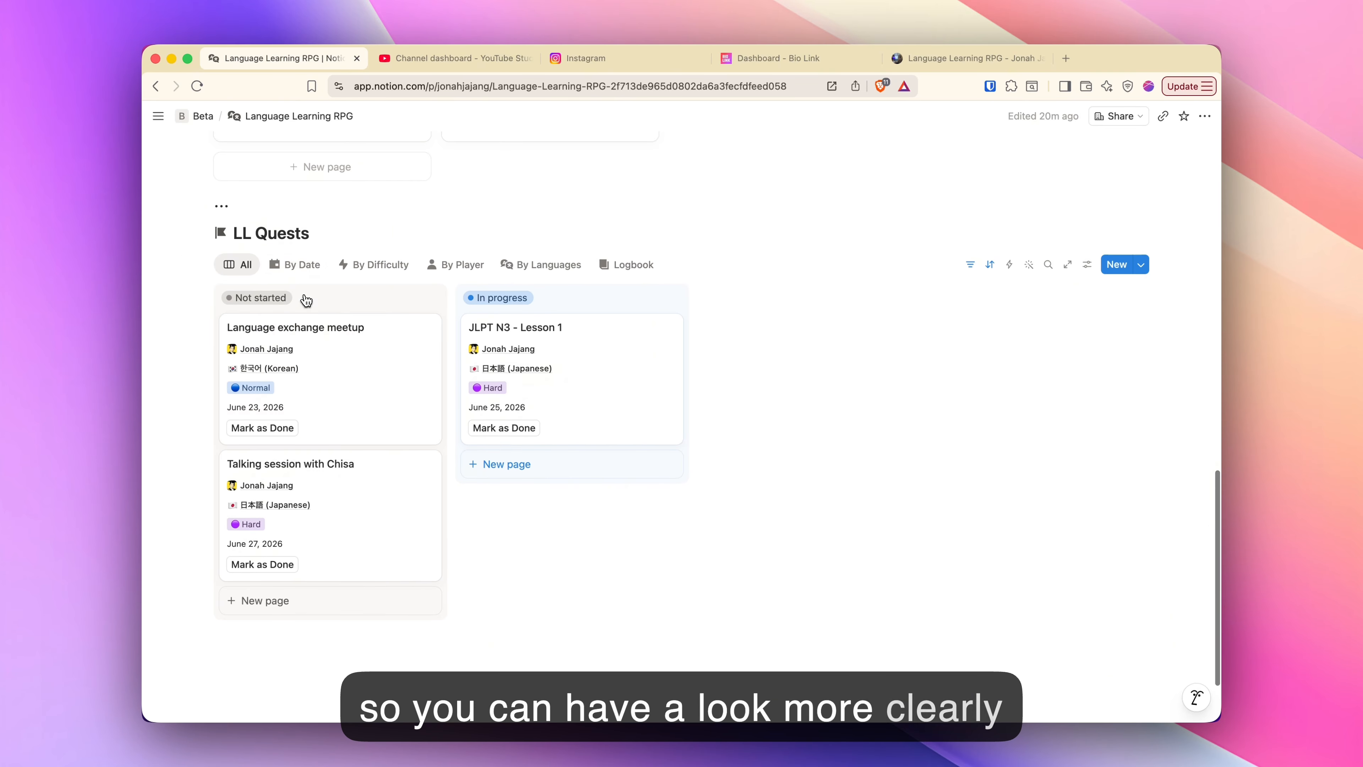
pyautogui.scroll(-2, 306, 298)
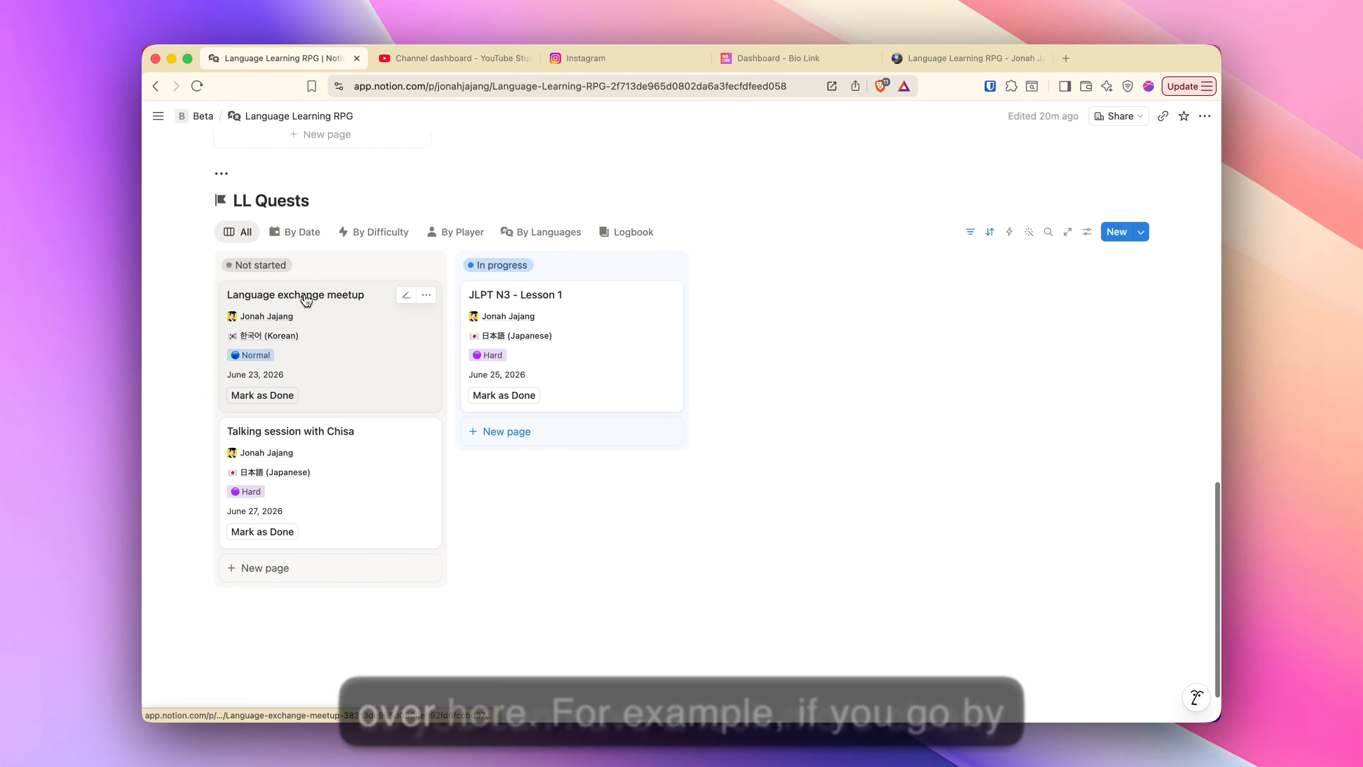
pyautogui.click(307, 239)
pyautogui.scroll(-5, 470, 307)
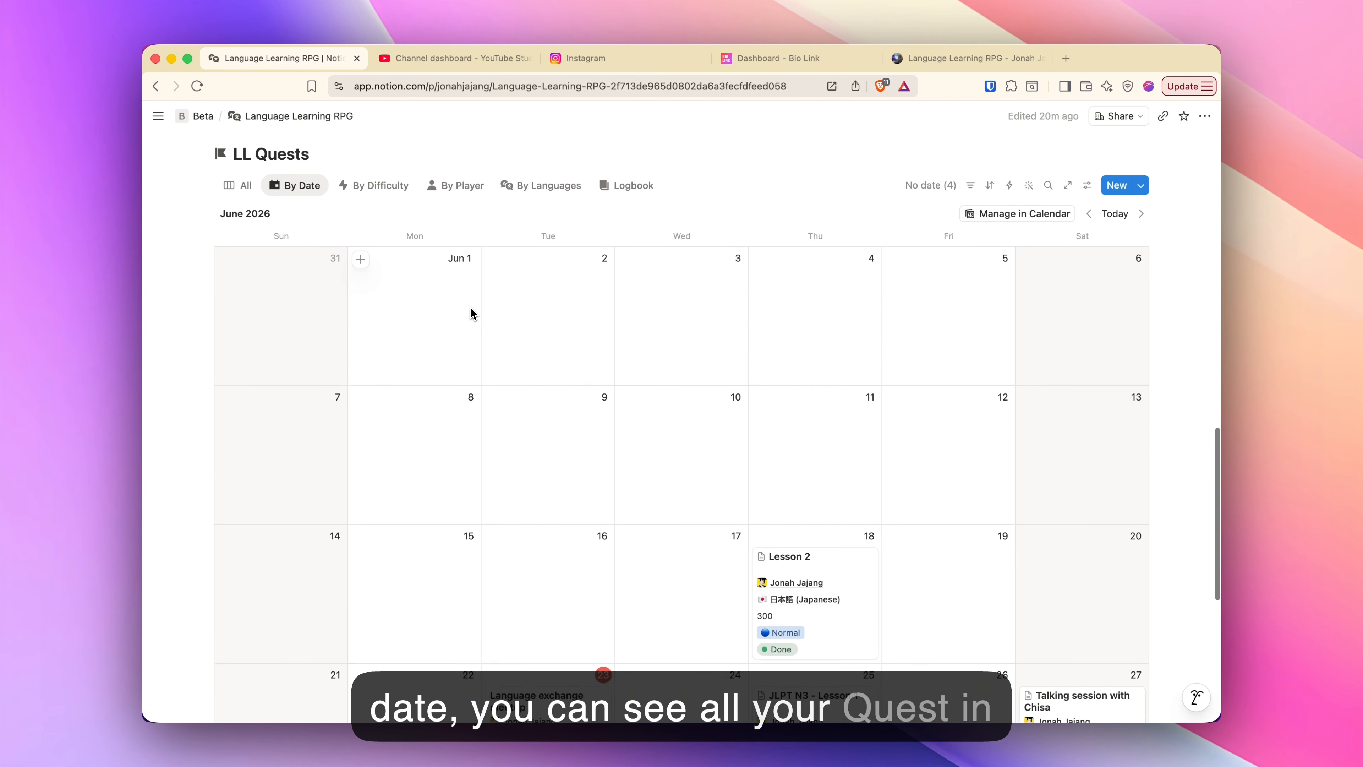
pyautogui.scroll(-5, 471, 307)
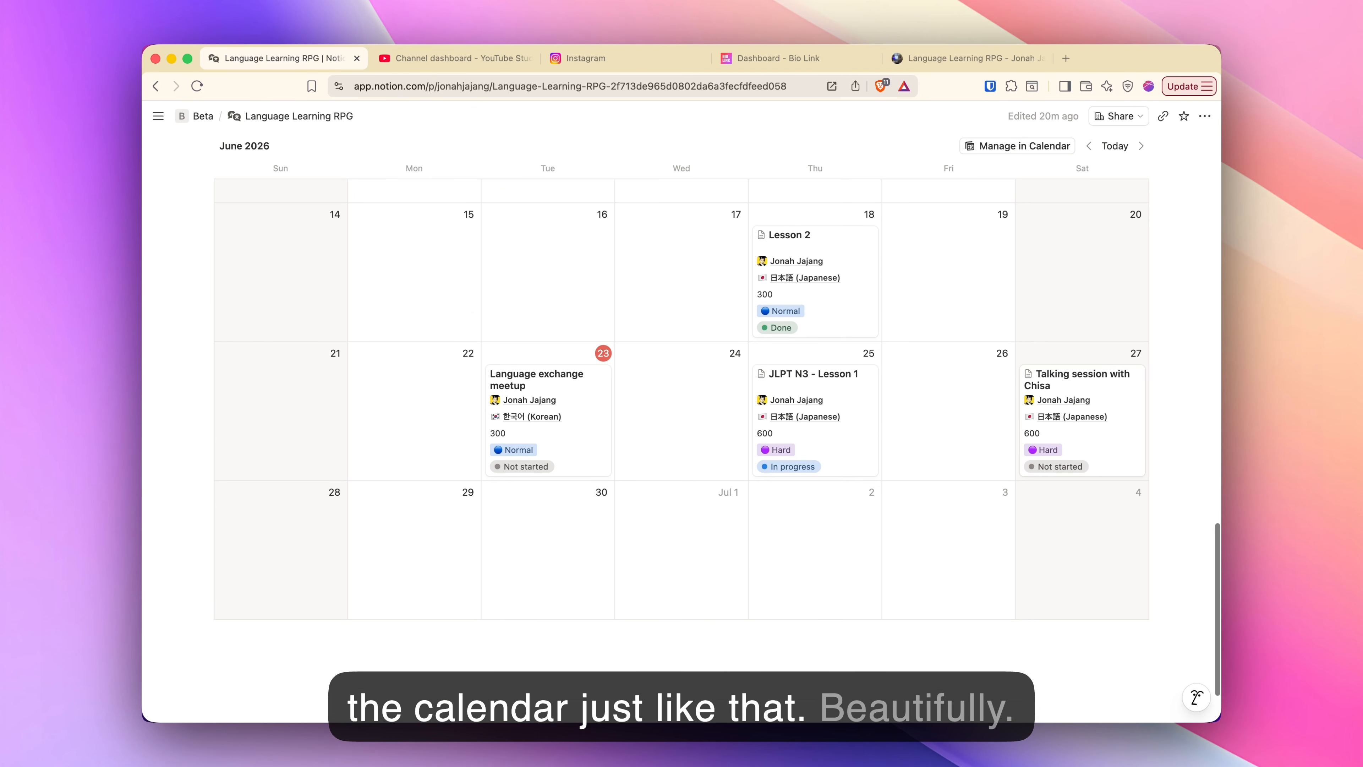
pyautogui.scroll(6, 397, 268)
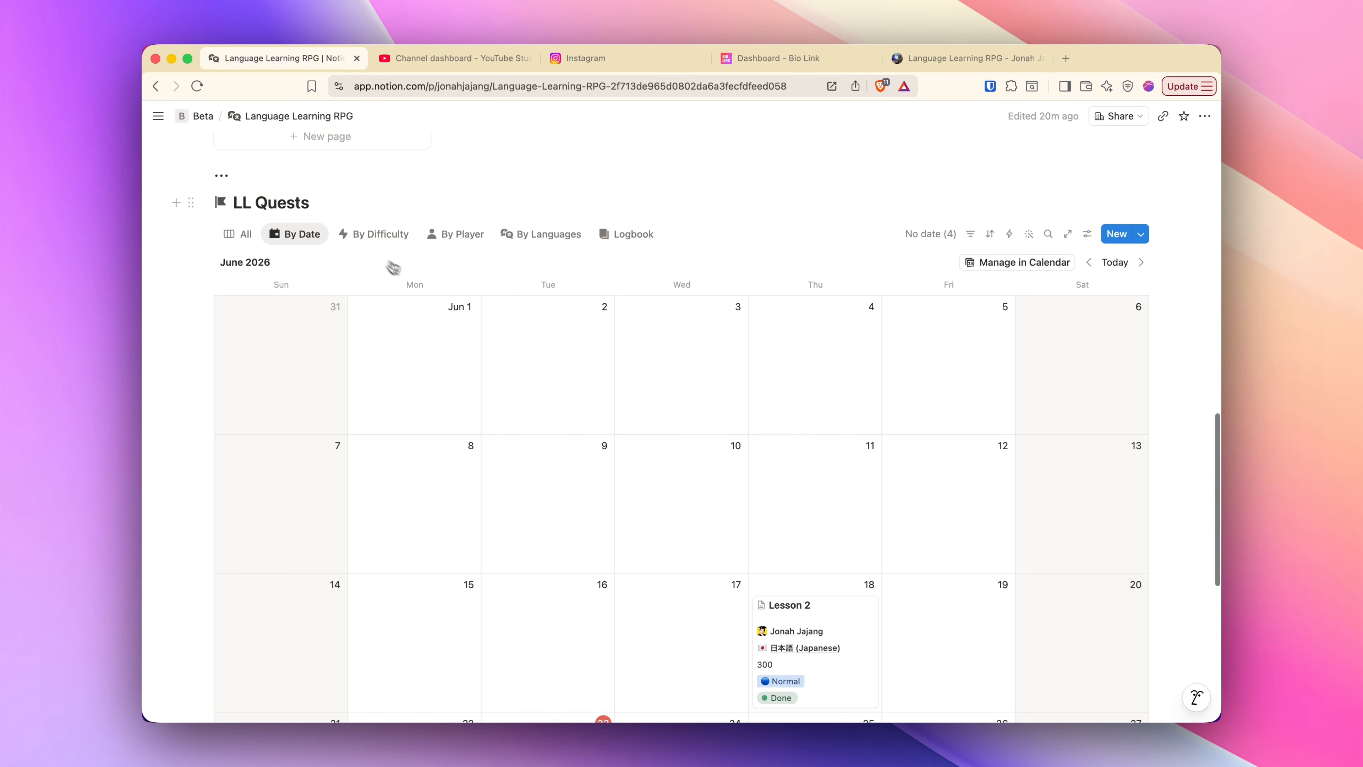
# - View the dashboard's quests by difficulty, by player and by language, and return to the All view
pyautogui.click(371, 241)
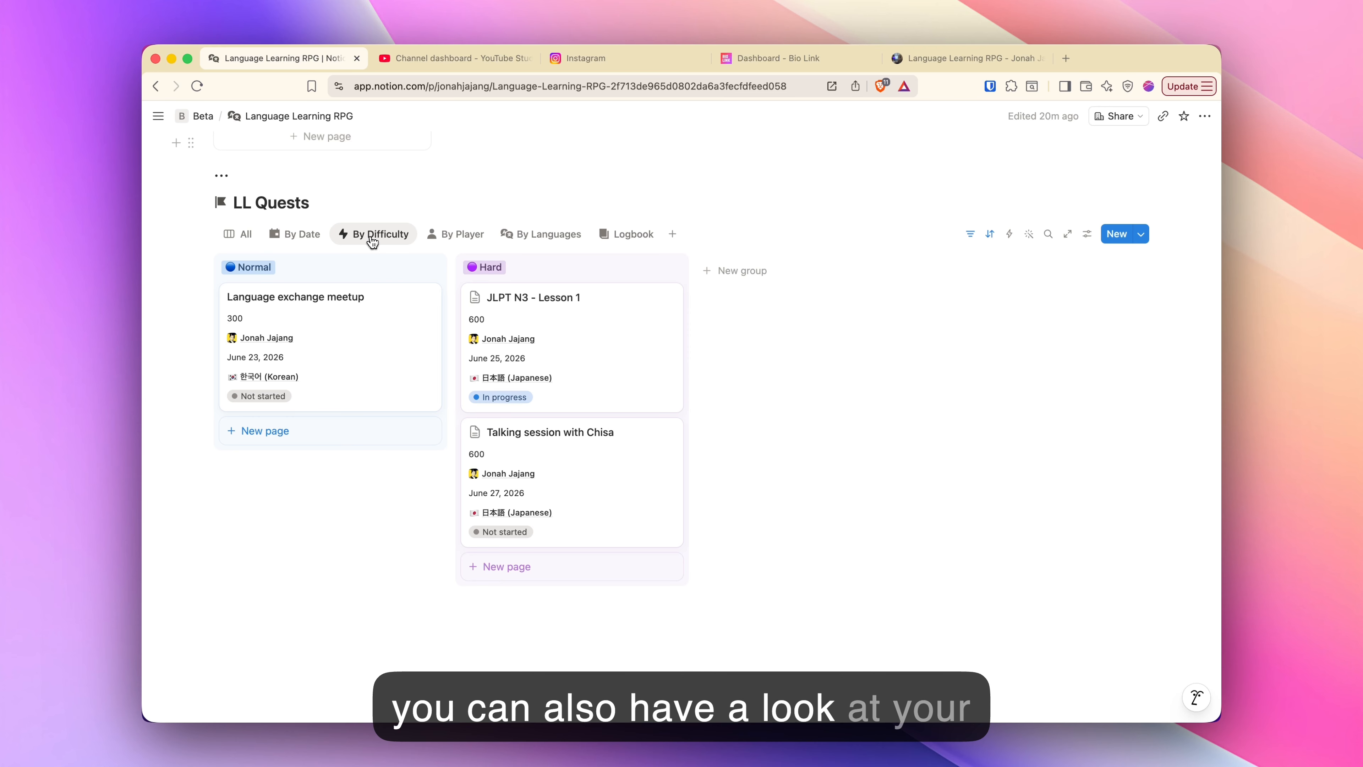
pyautogui.click(457, 239)
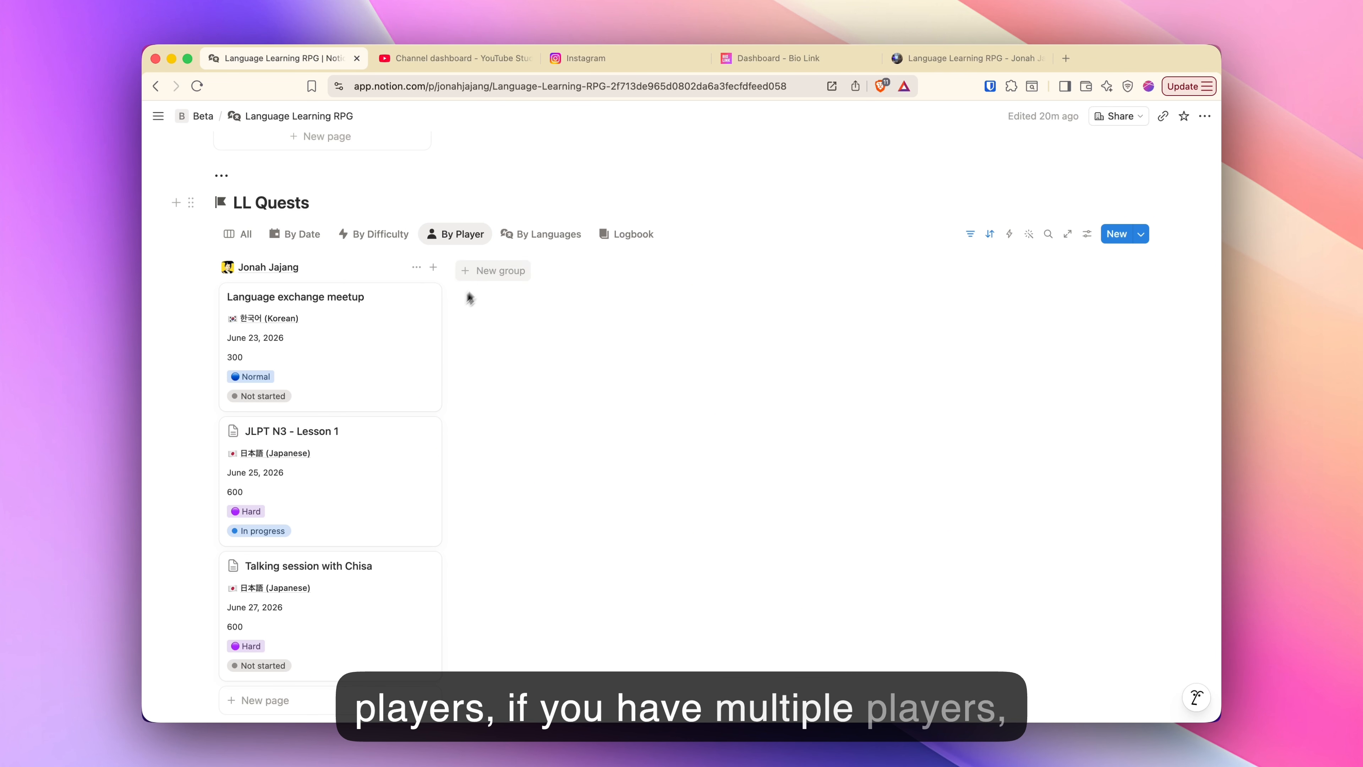
pyautogui.click(548, 241)
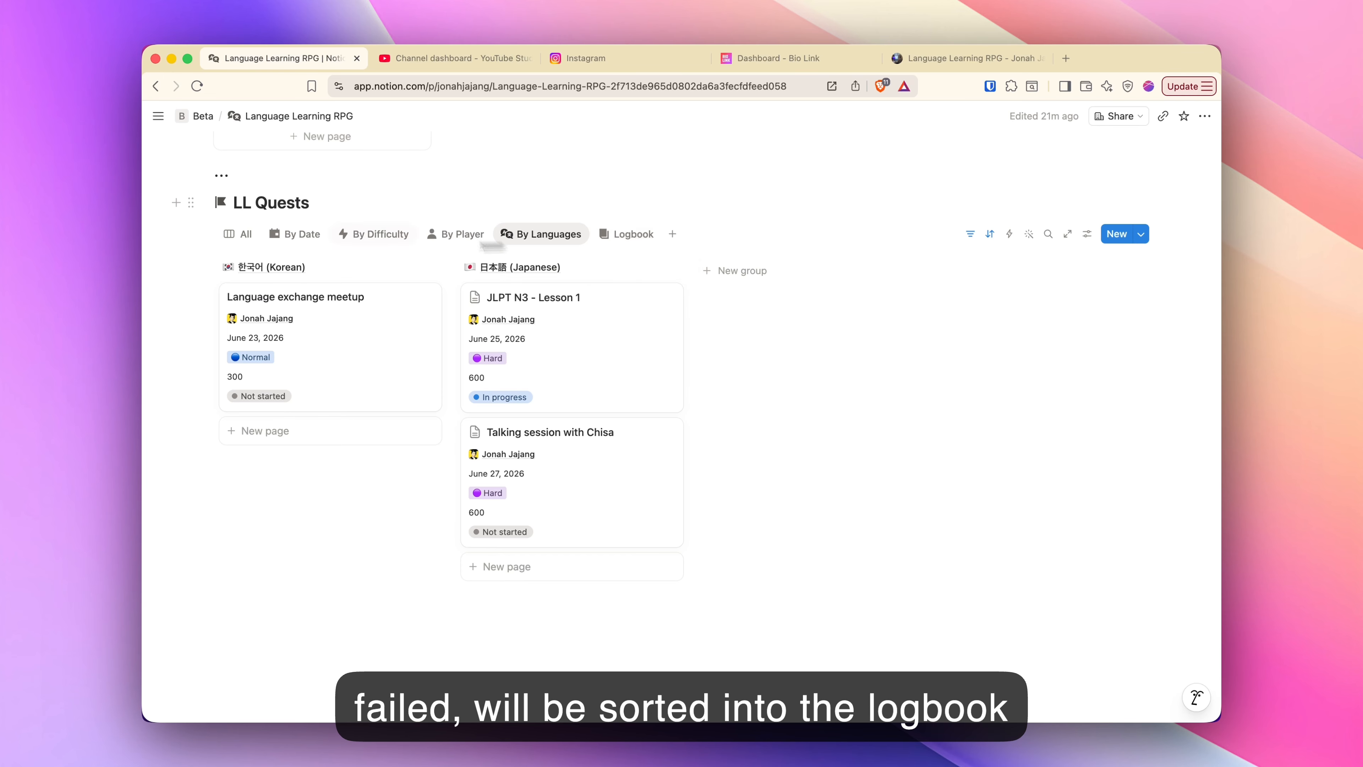
pyautogui.click(243, 237)
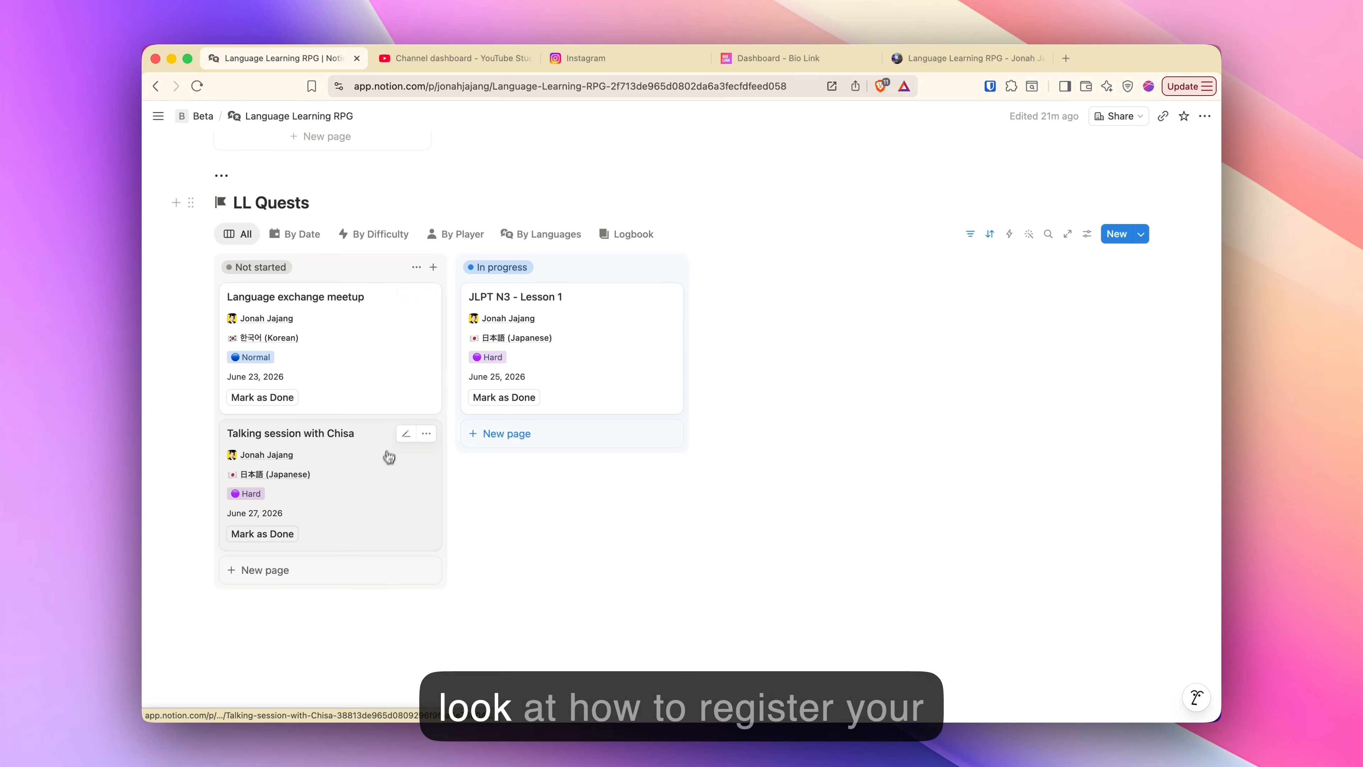
# - Open the talking session quest beside the dashboard's Player and Language cards and mark it as done
pyautogui.click(384, 470)
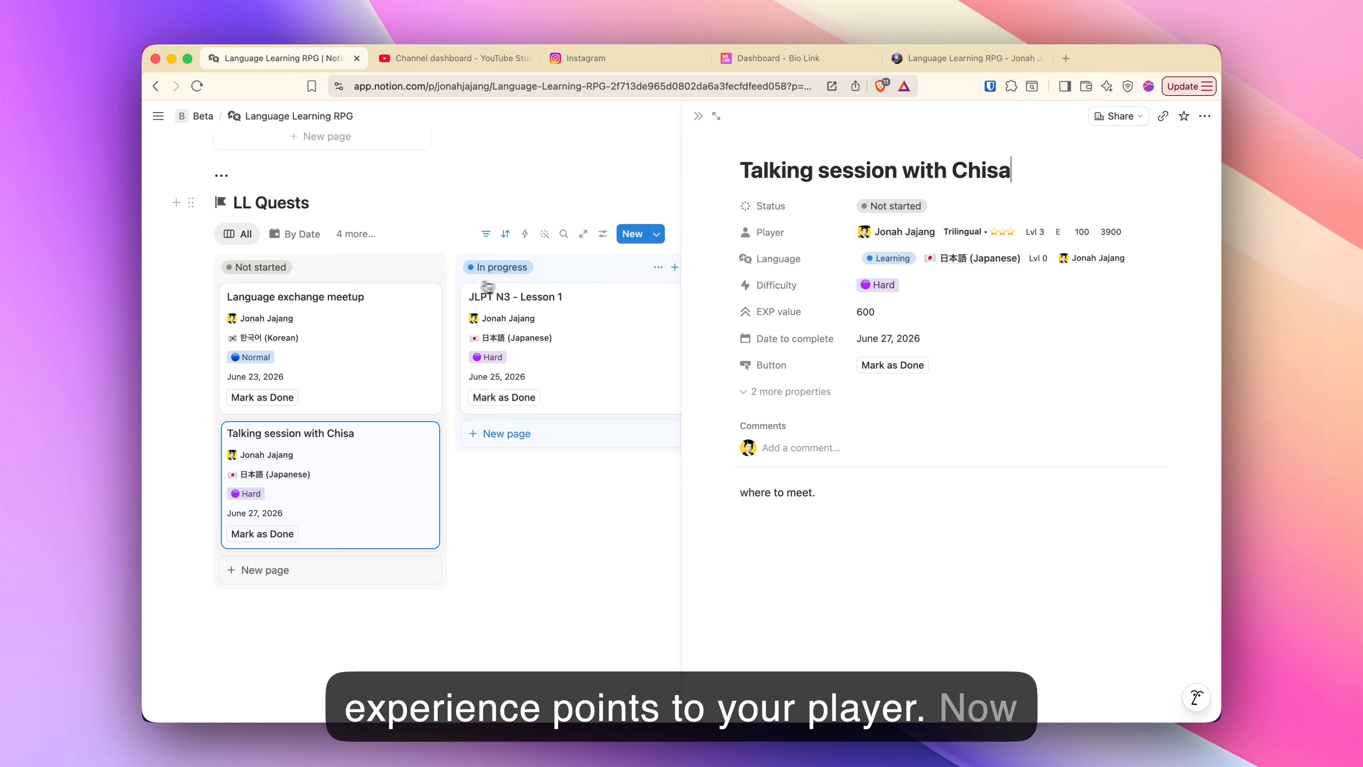
pyautogui.scroll(10, 463, 288)
pyautogui.scroll(5, 462, 288)
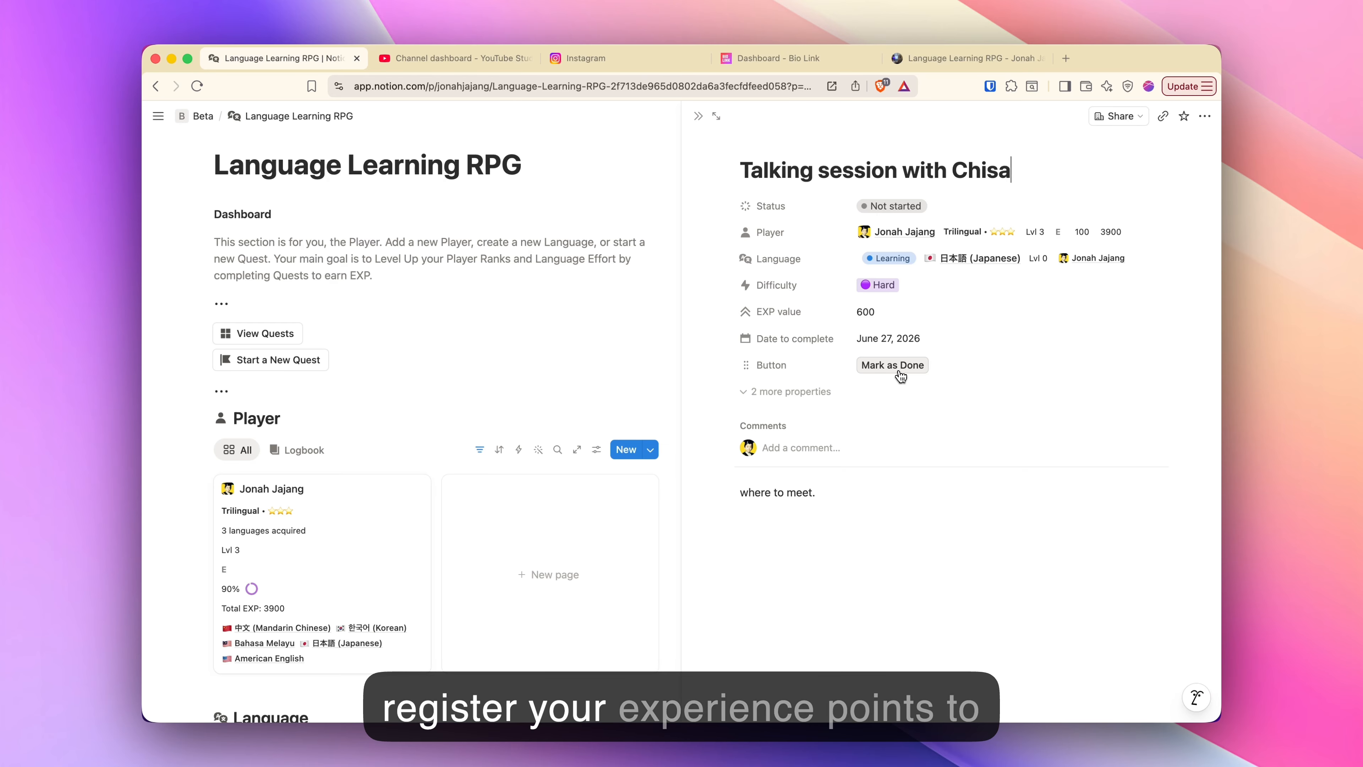
pyautogui.scroll(-1, 483, 515)
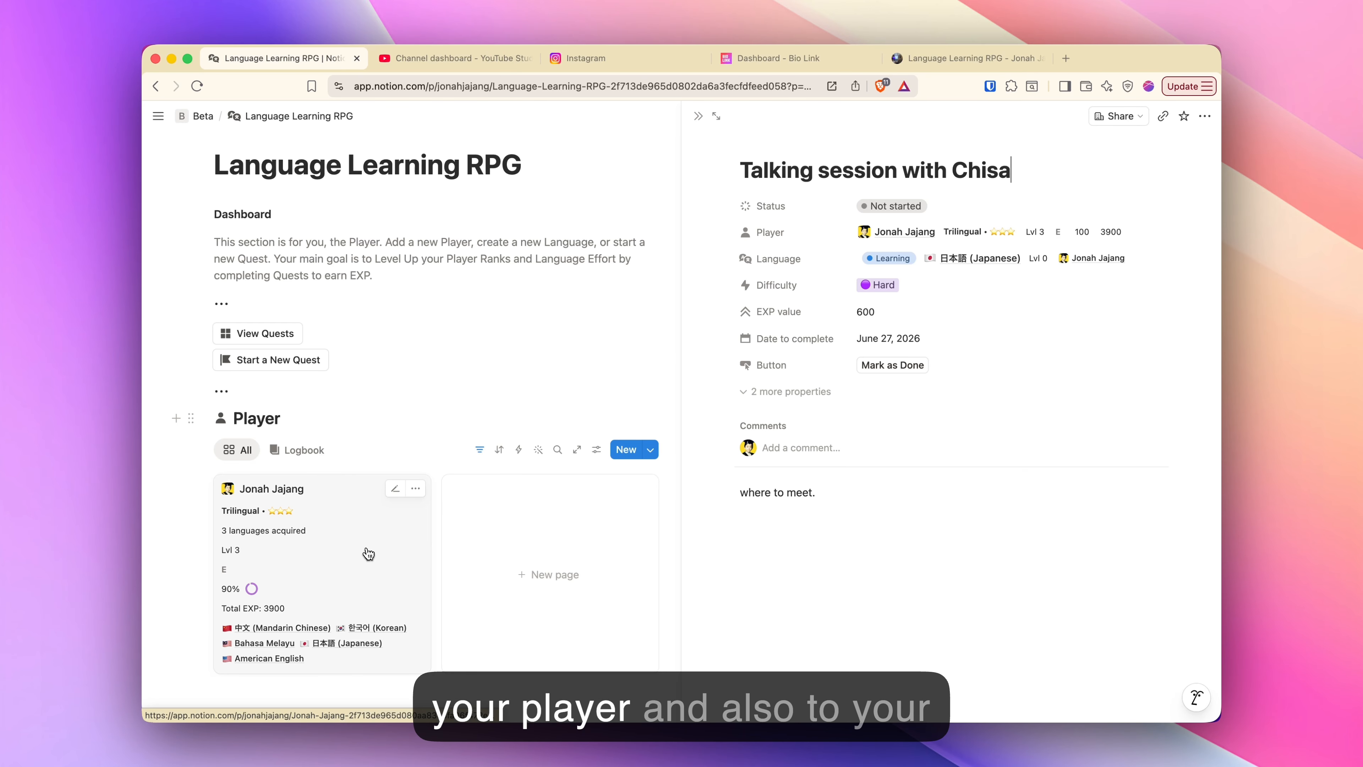
pyautogui.scroll(-4, 368, 553)
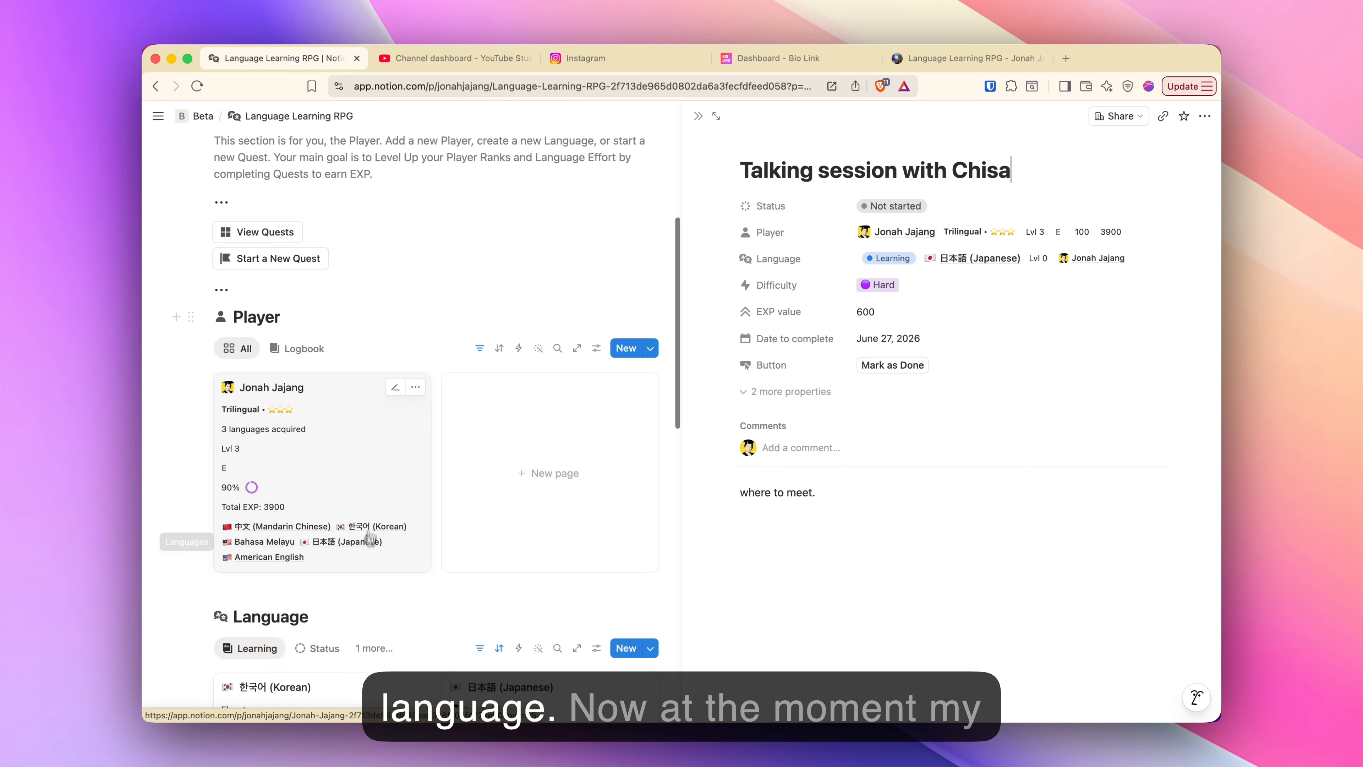
pyautogui.scroll(-2, 354, 419)
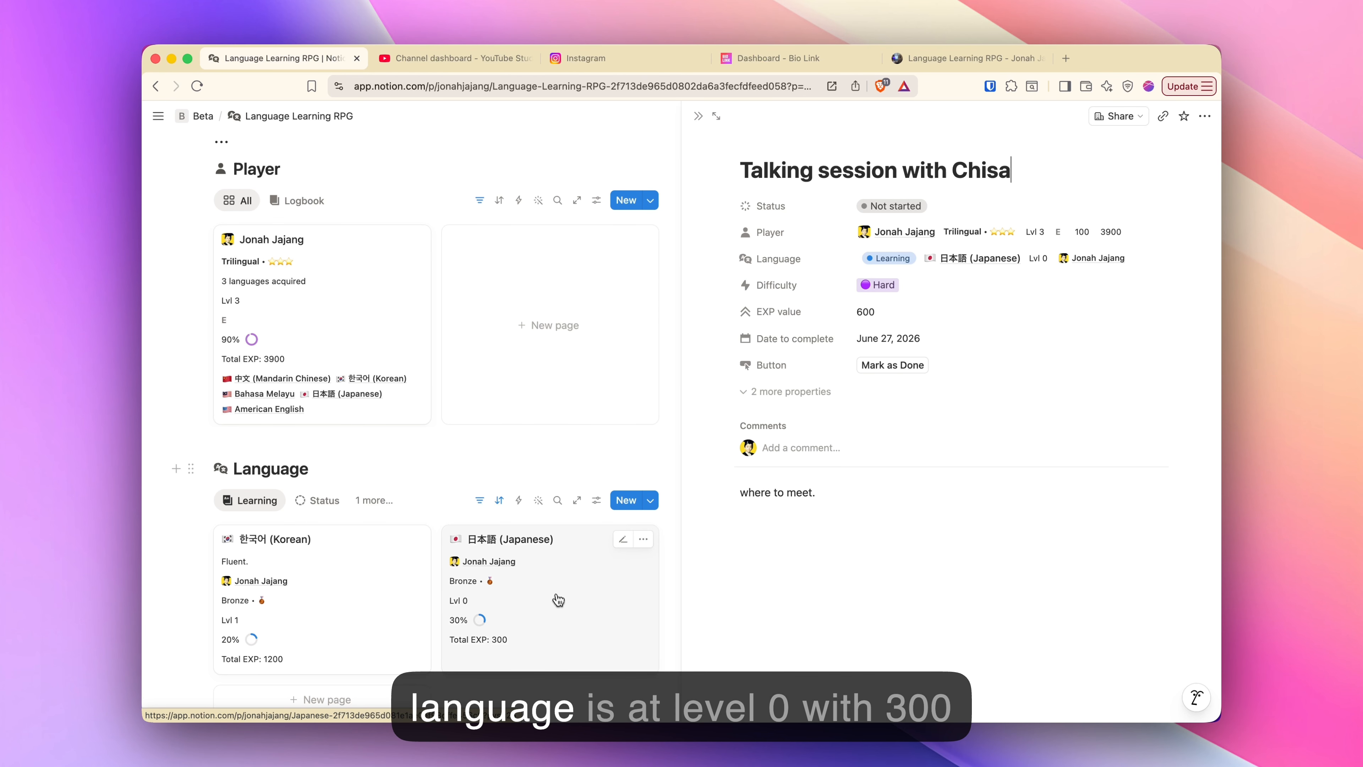
pyautogui.scroll(-1, 558, 589)
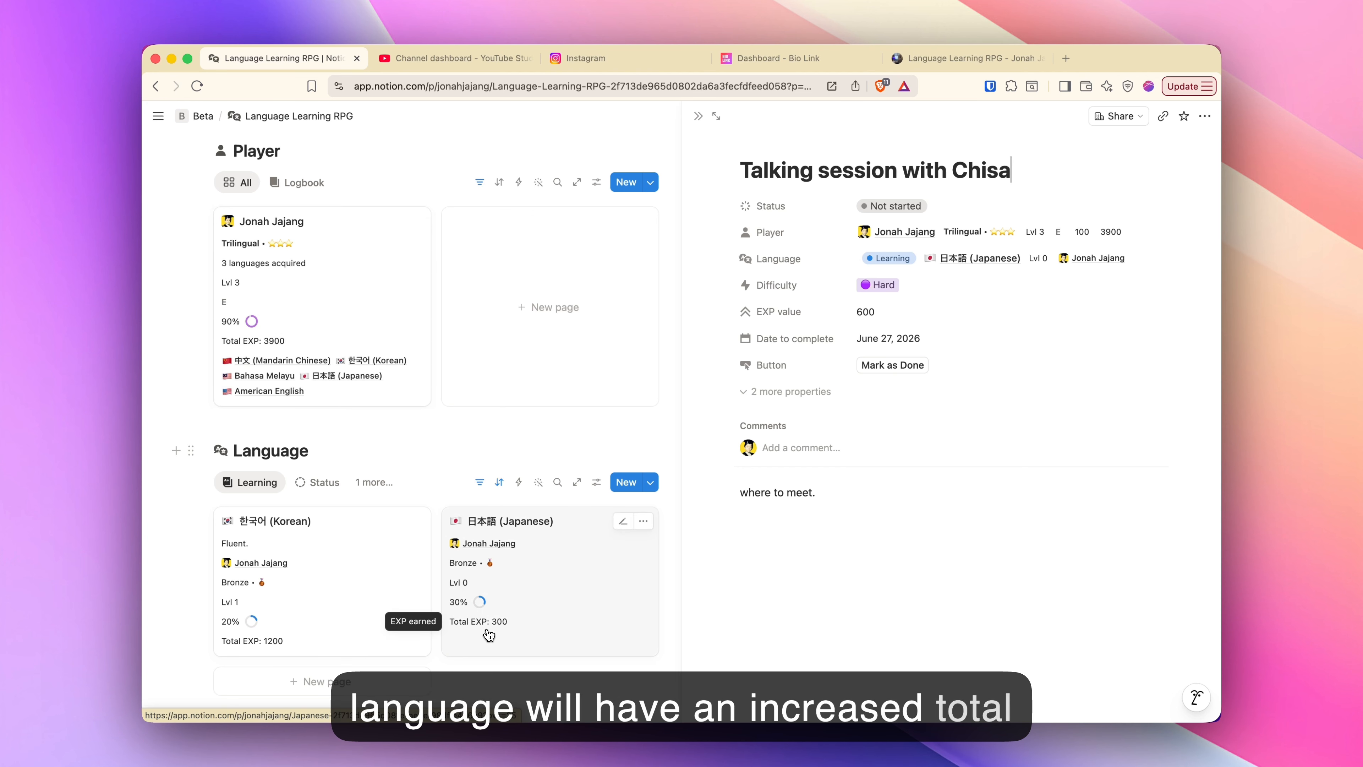
pyautogui.click(878, 370)
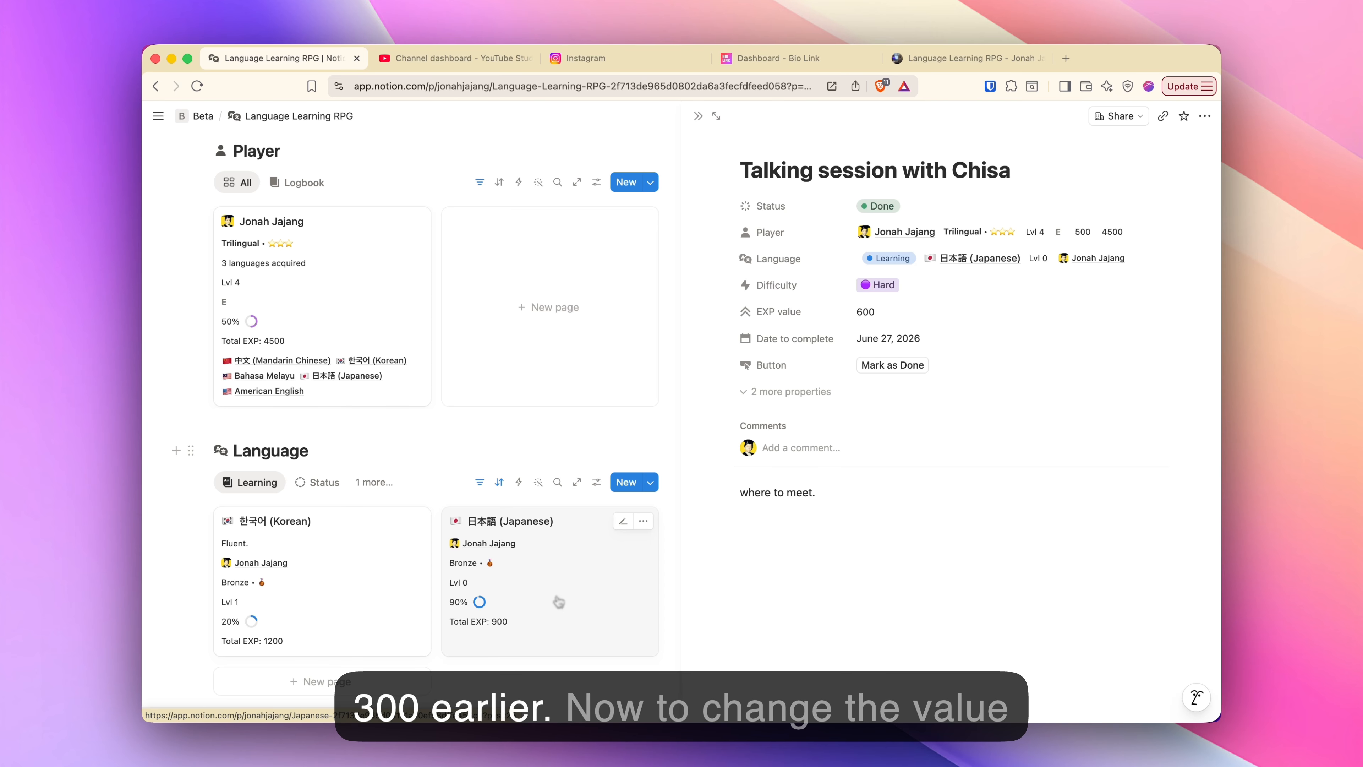
# - Open the player's page, show its hidden properties, and view the EXP required formula without changing it
pyautogui.click(376, 337)
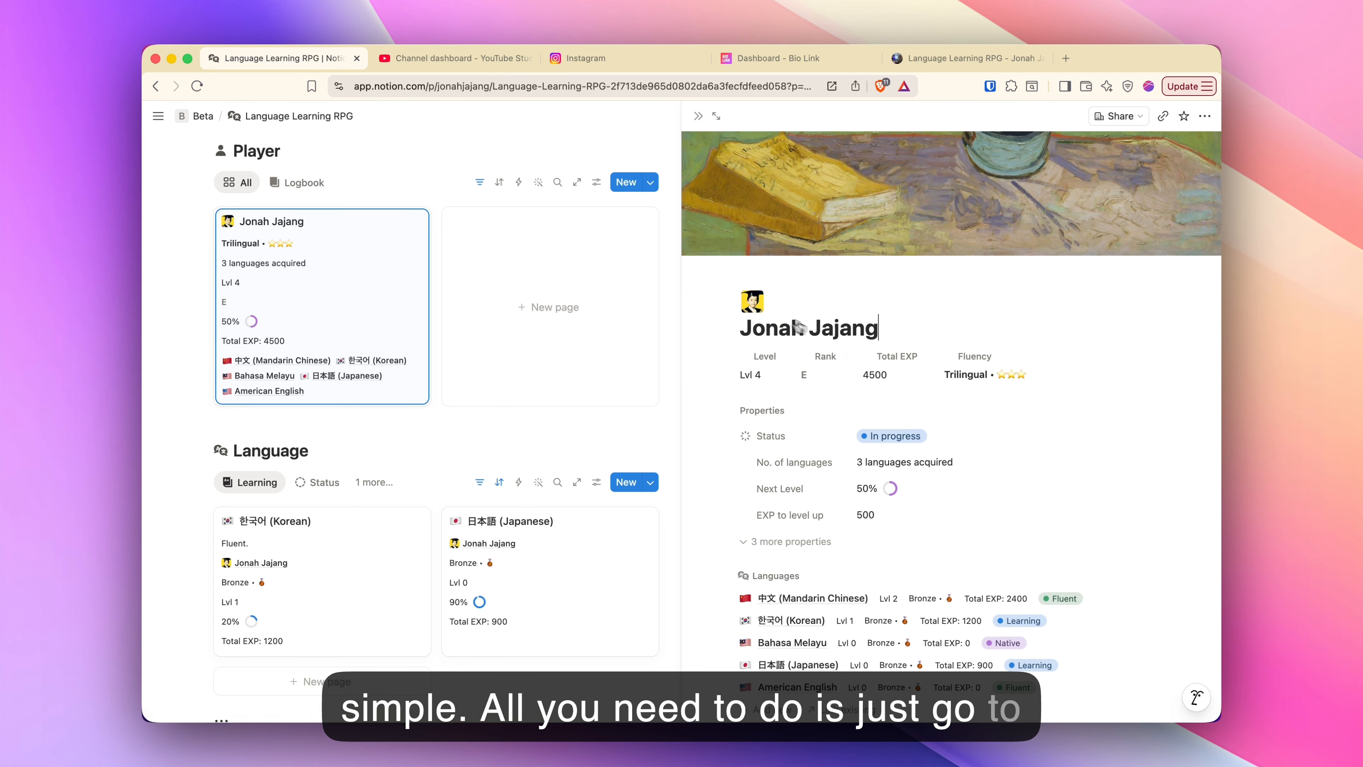
pyautogui.click(817, 542)
pyautogui.scroll(-2, 800, 532)
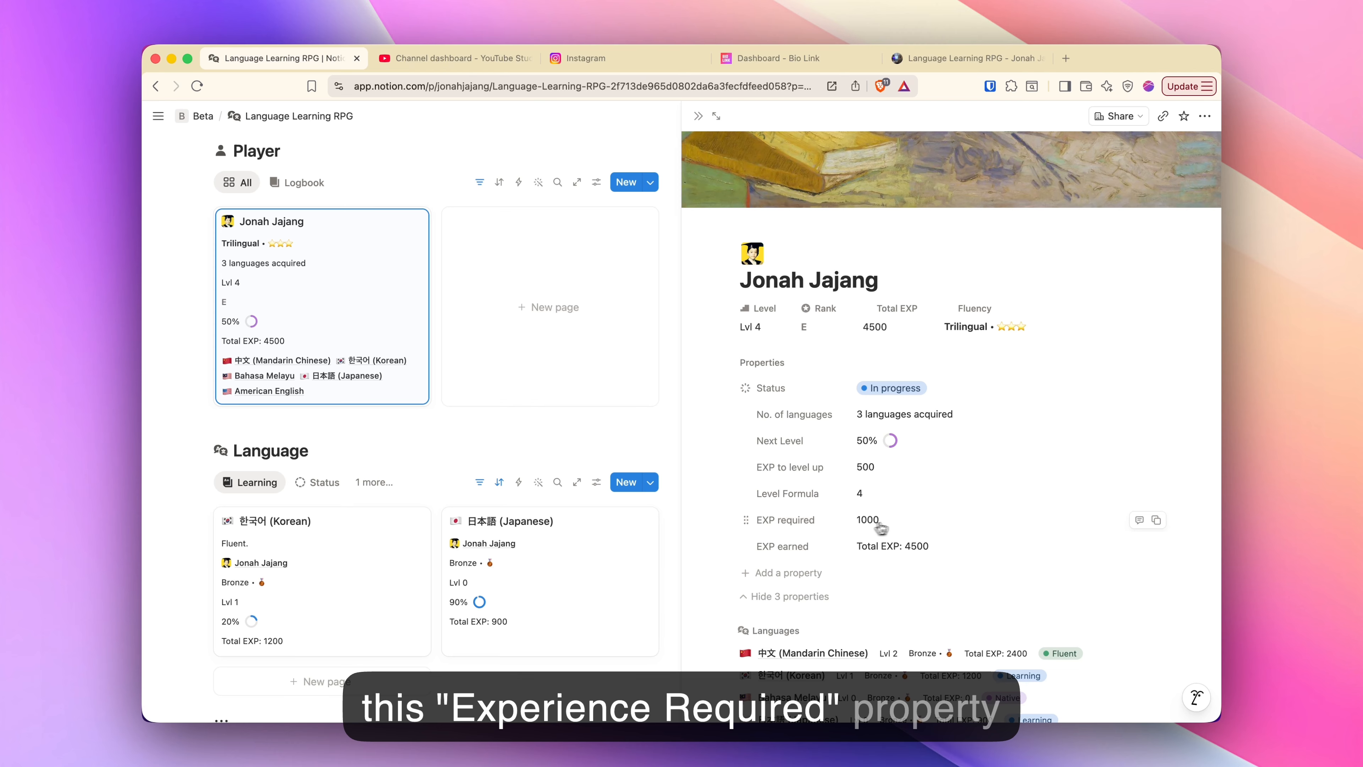
pyautogui.click(910, 522)
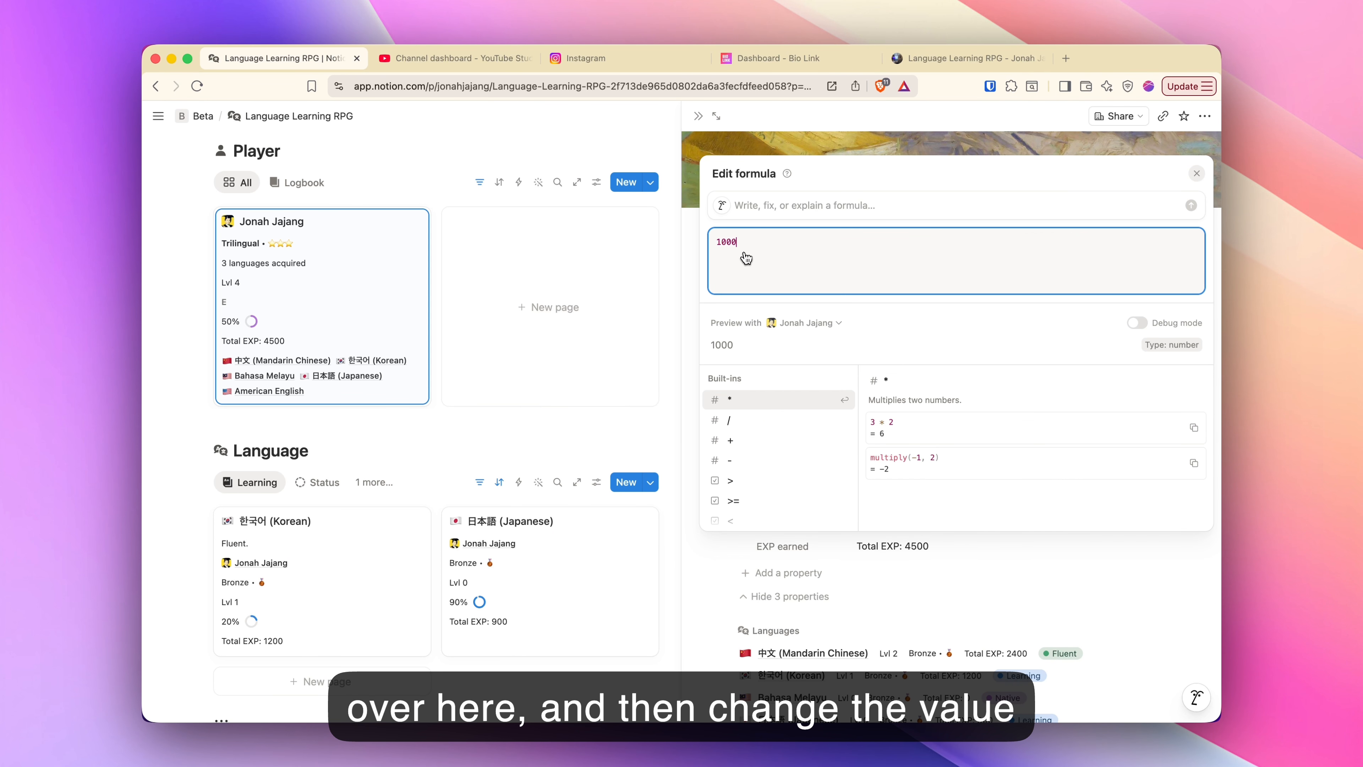
pyautogui.press('Escape')
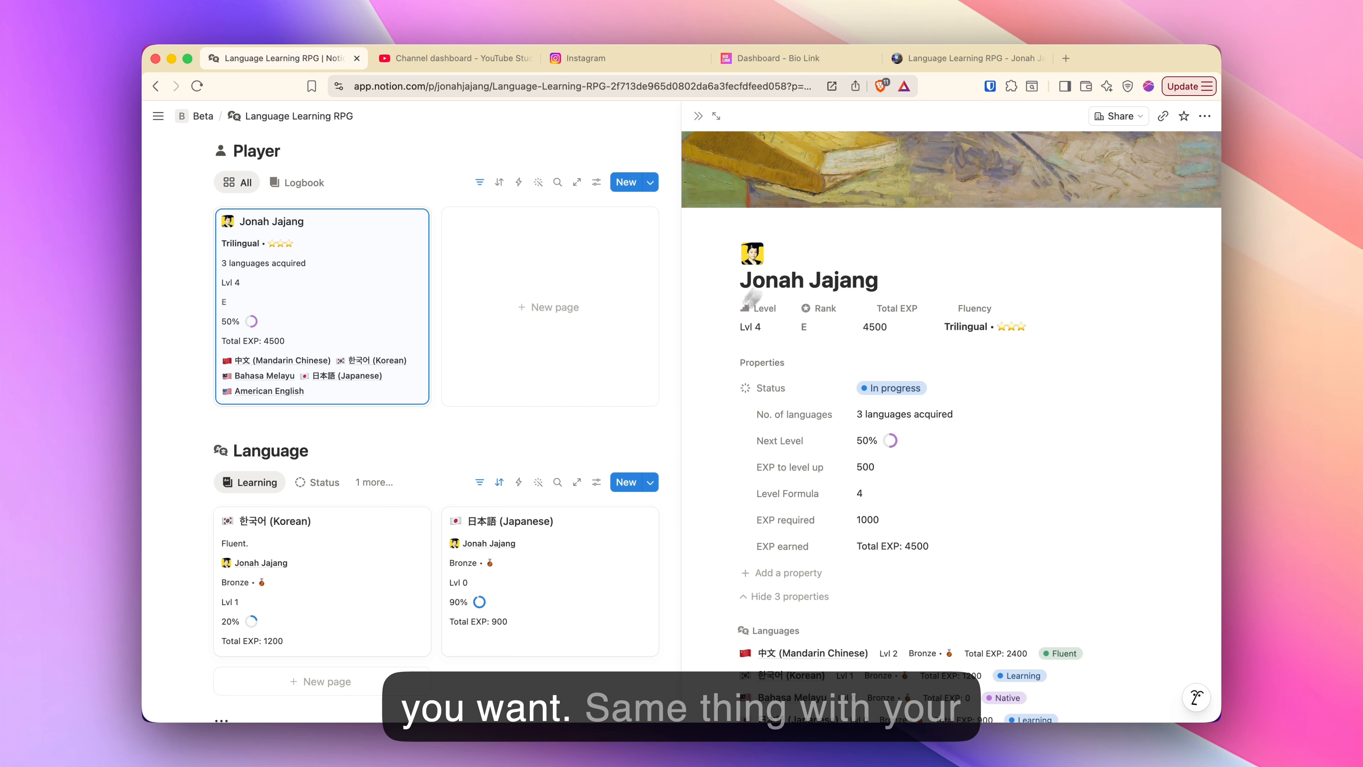
# - Open the Japanese language page to view its EXP required property, and hide the extra properties
pyautogui.click(563, 579)
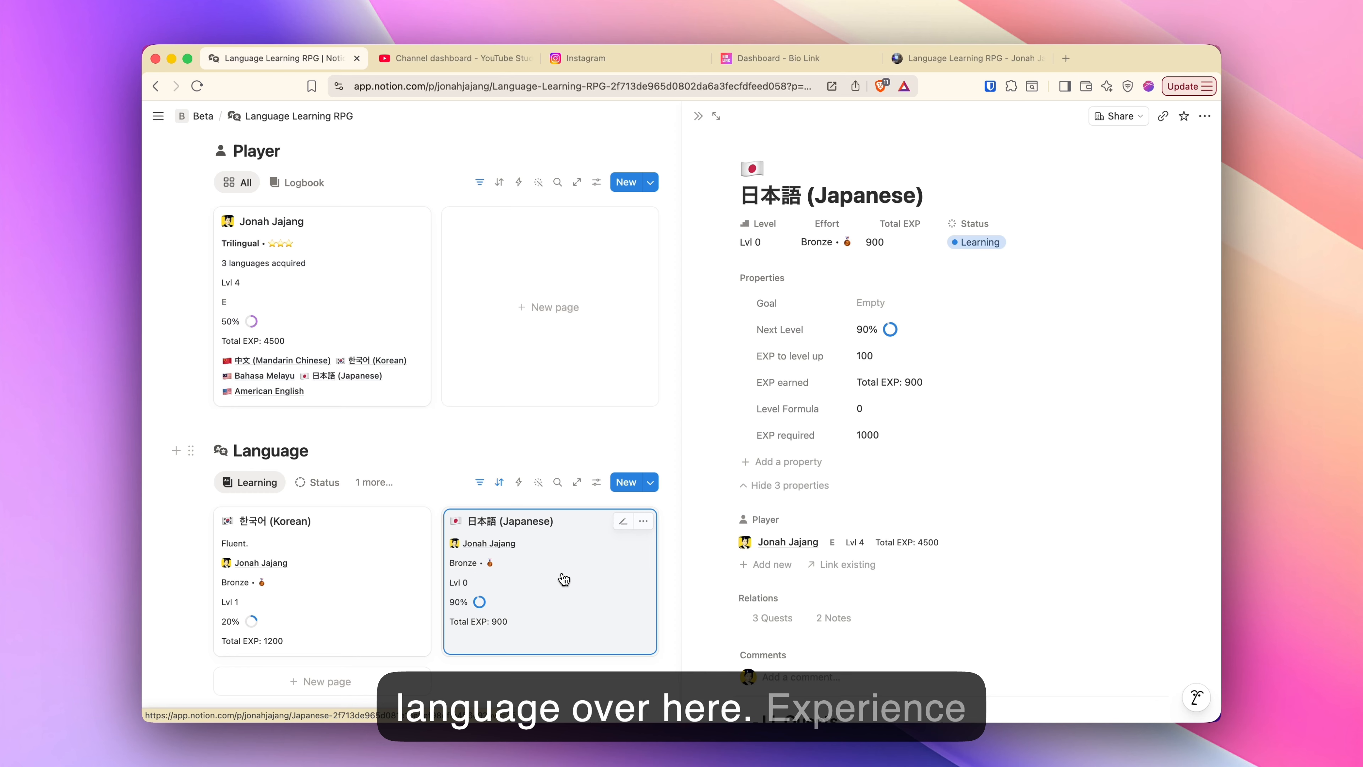
pyautogui.click(814, 486)
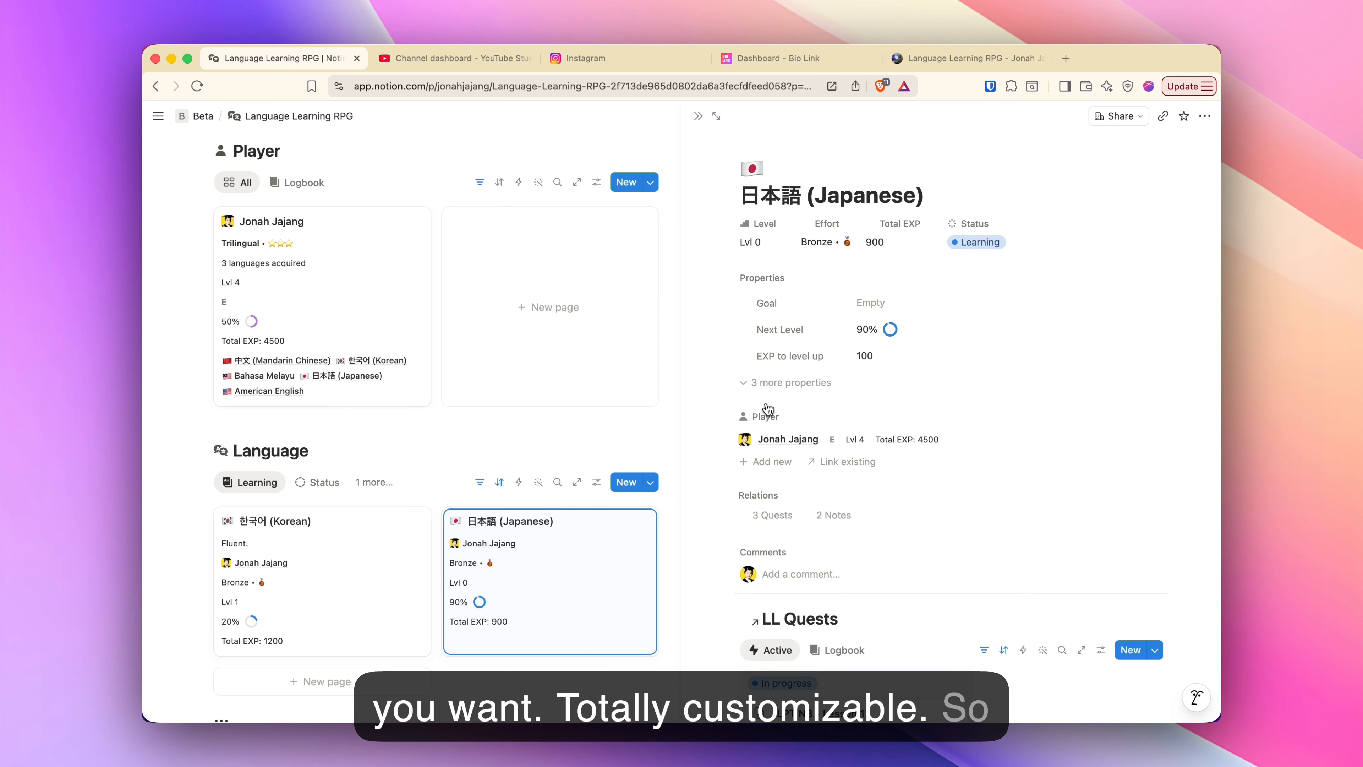
pyautogui.click(330, 281)
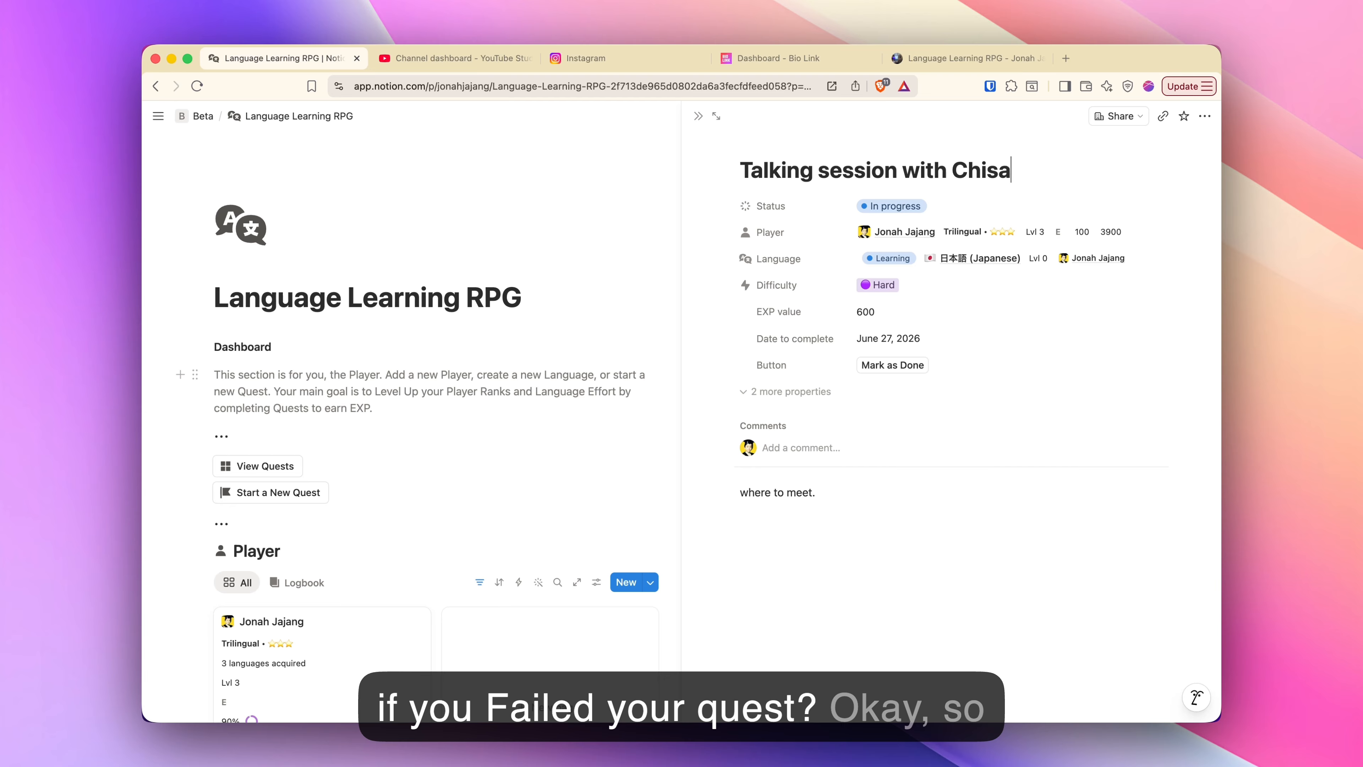
# - Set the talking session quest's status to Failed and check the total EXP on the Player and Japanese language cards
pyautogui.click(946, 211)
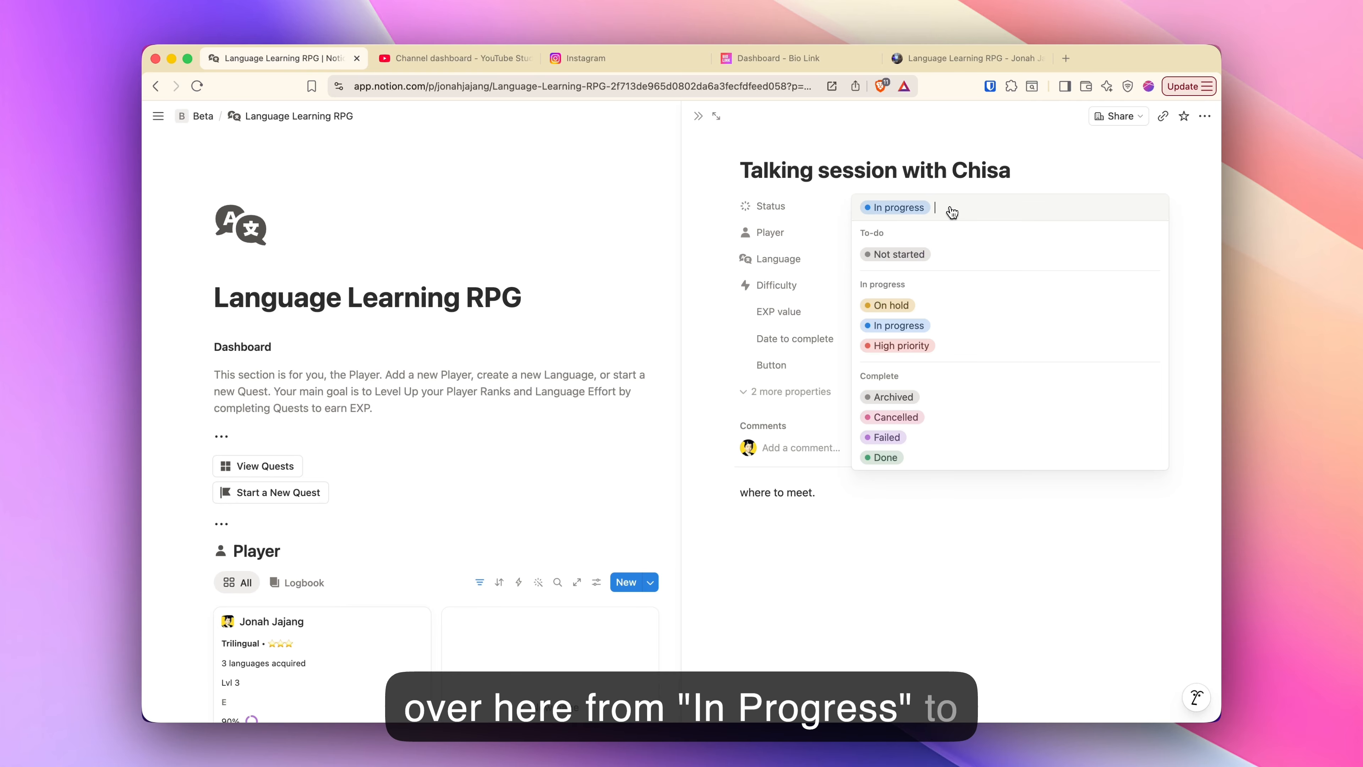
pyautogui.click(1017, 179)
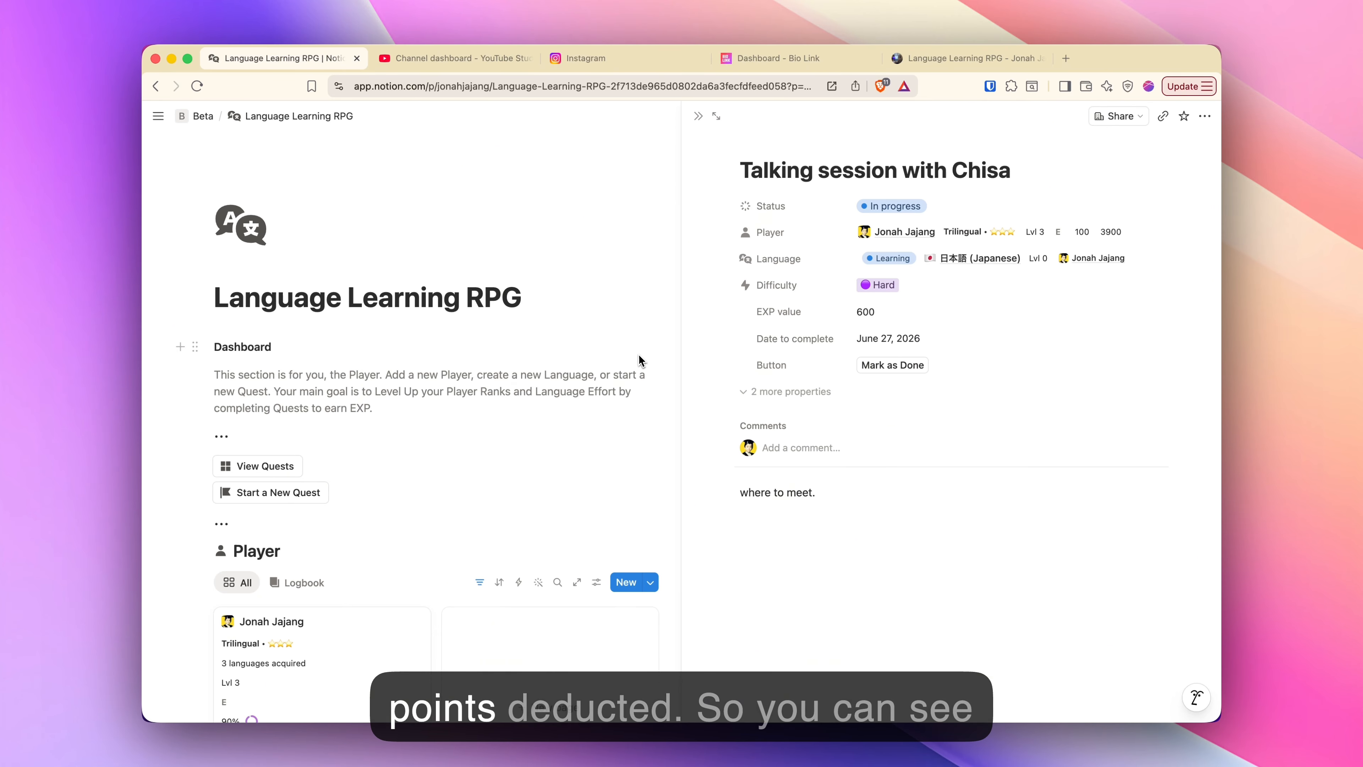
pyautogui.scroll(-5, 639, 354)
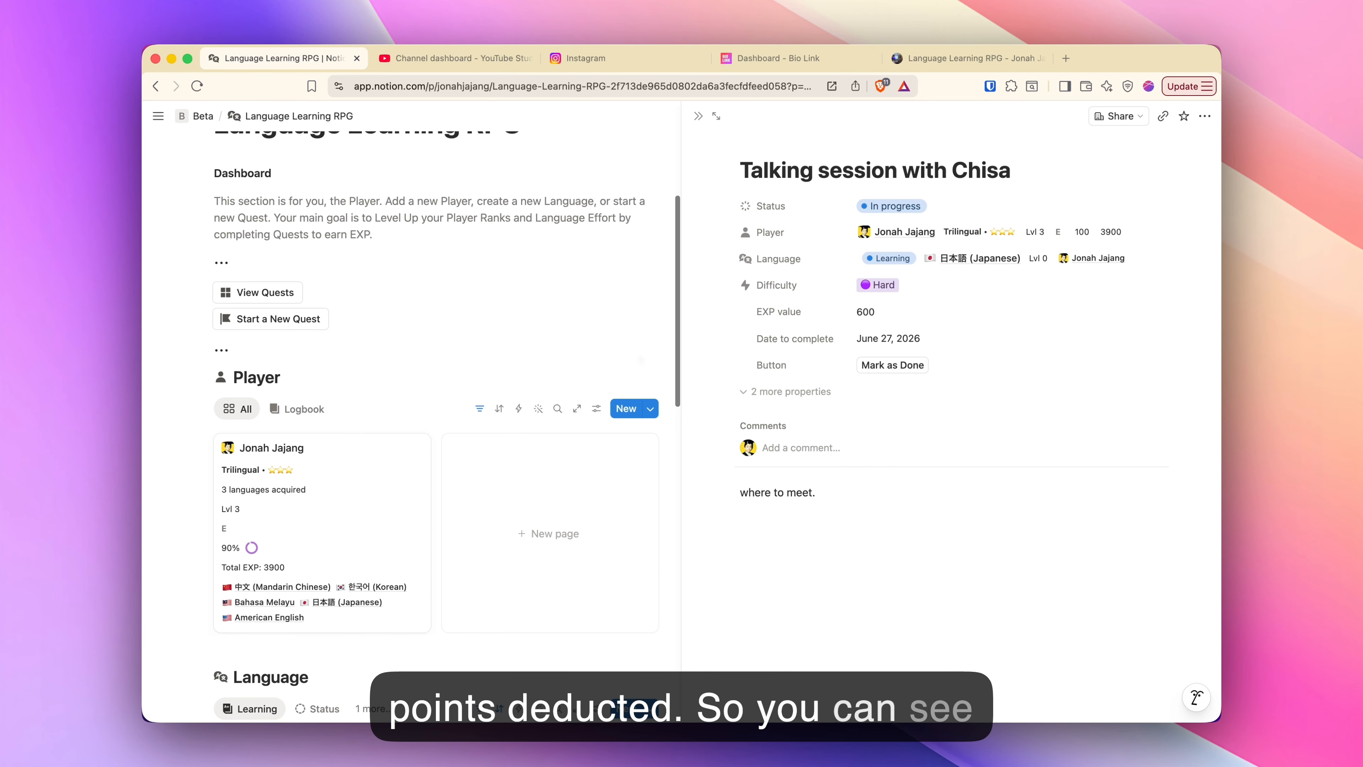
pyautogui.scroll(-2, 640, 357)
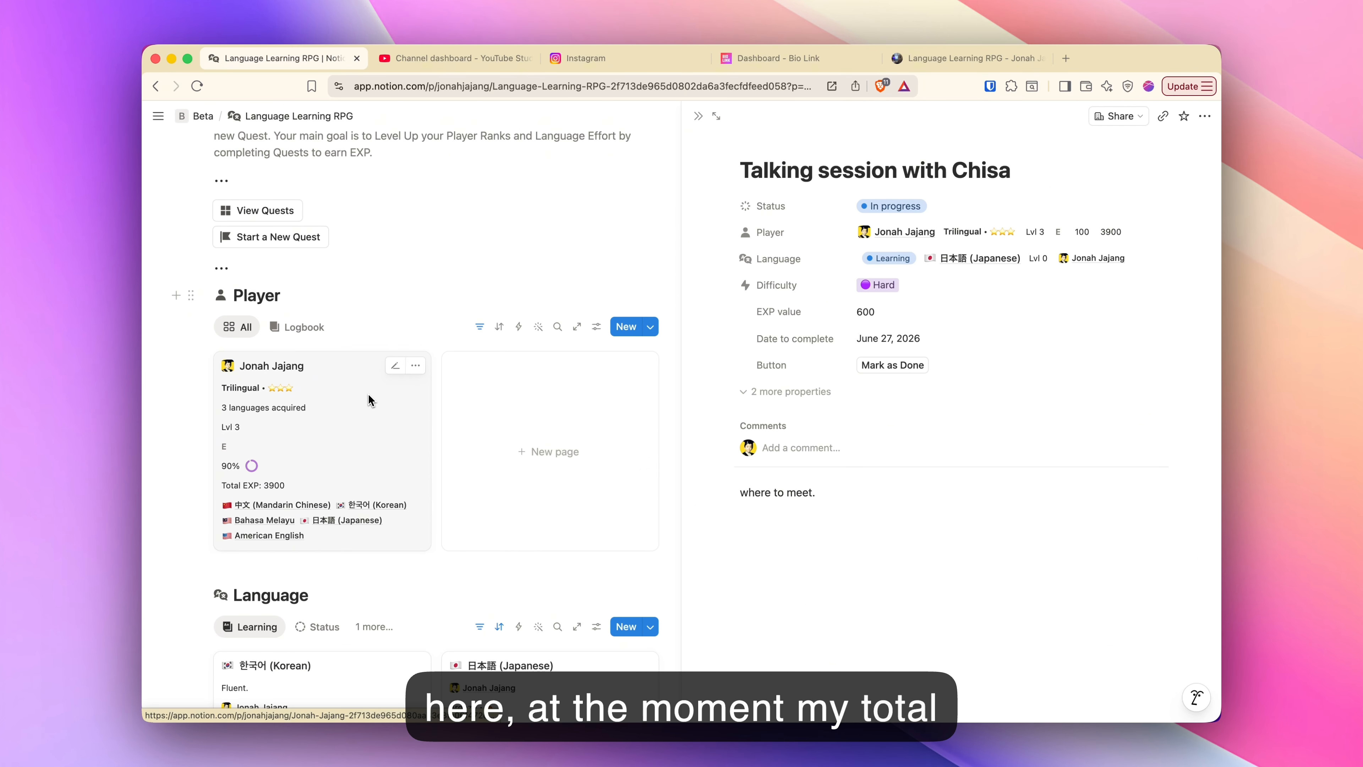
pyautogui.scroll(-1, 293, 474)
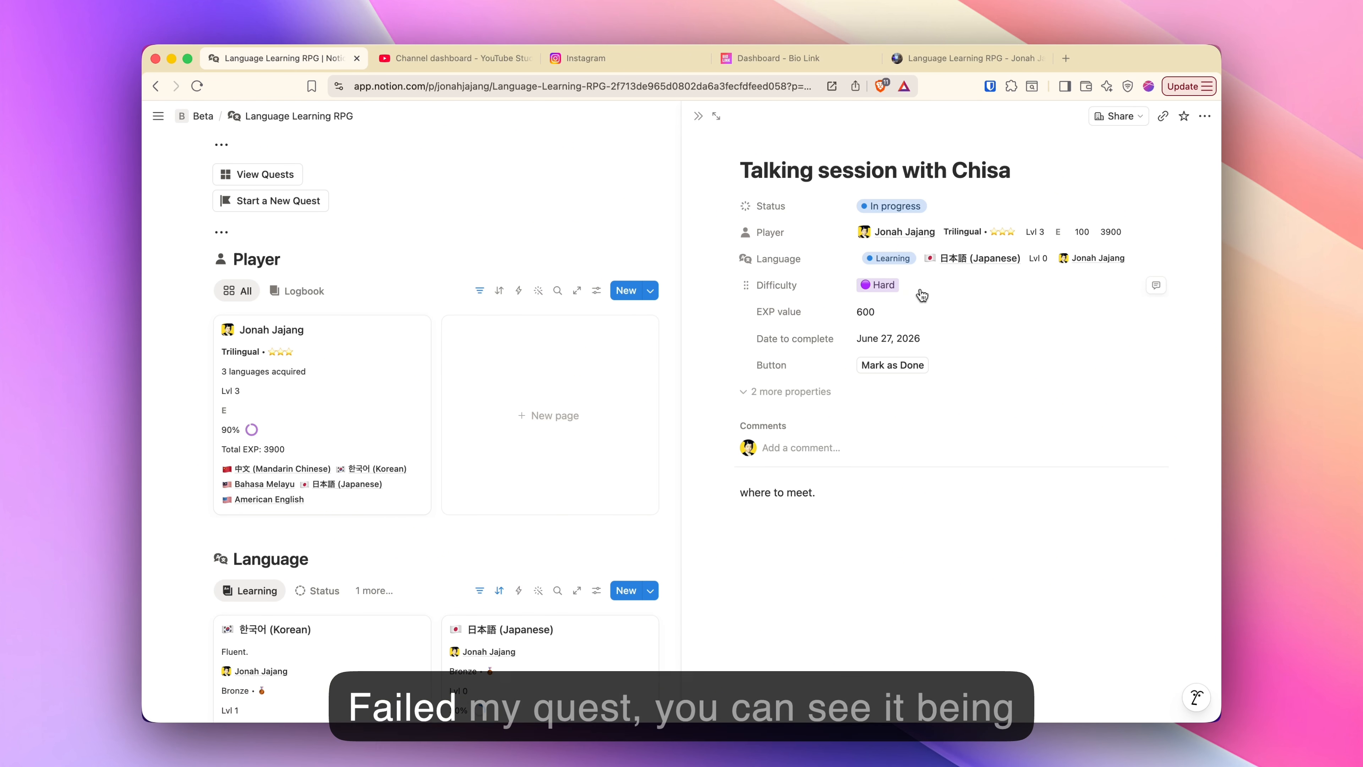
pyautogui.click(941, 209)
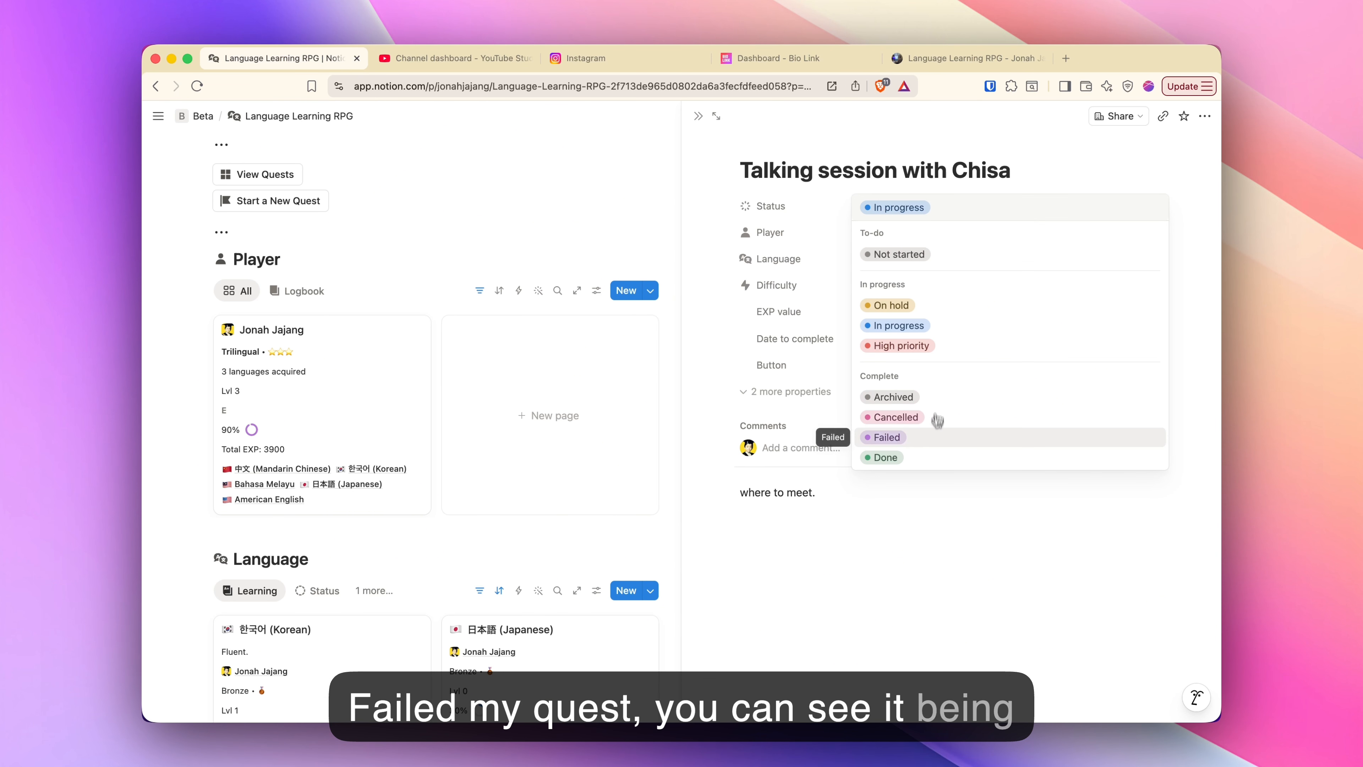
pyautogui.click(936, 444)
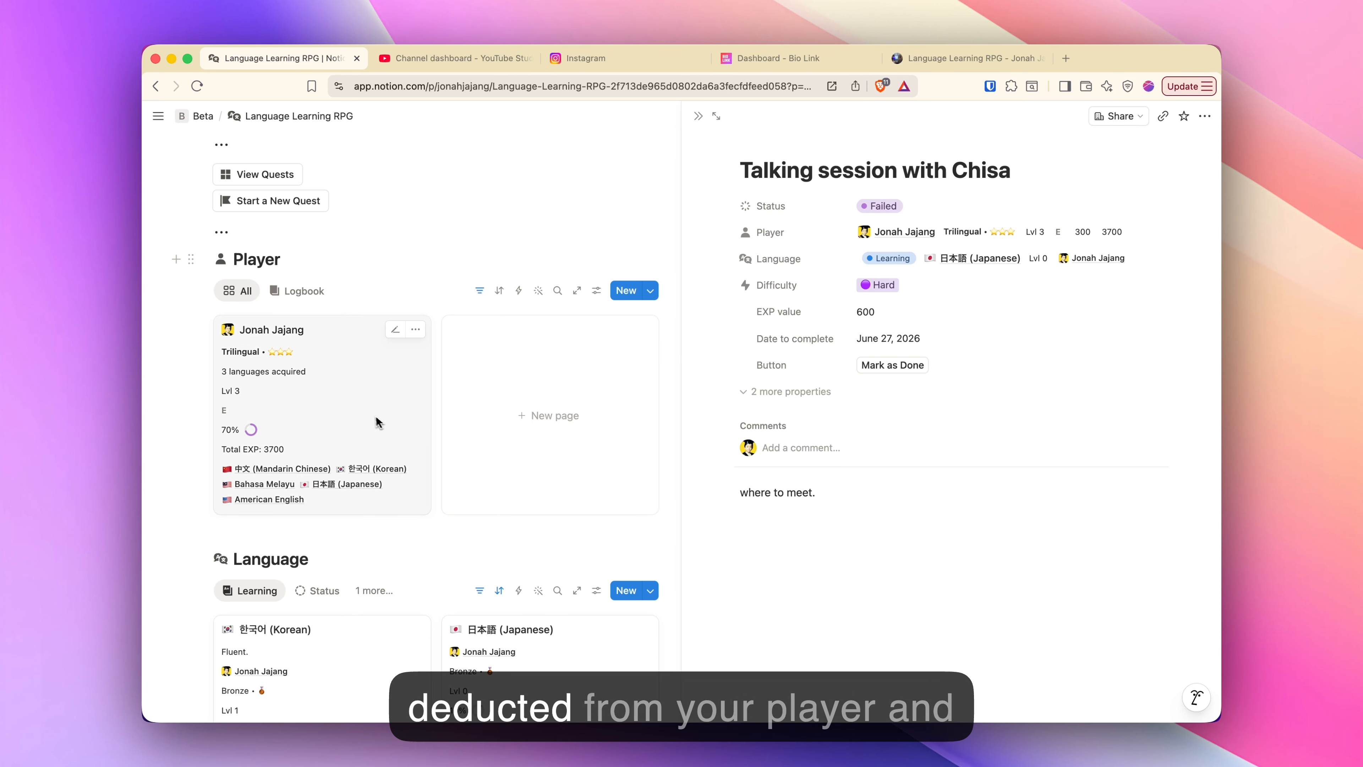
pyautogui.scroll(-2, 349, 400)
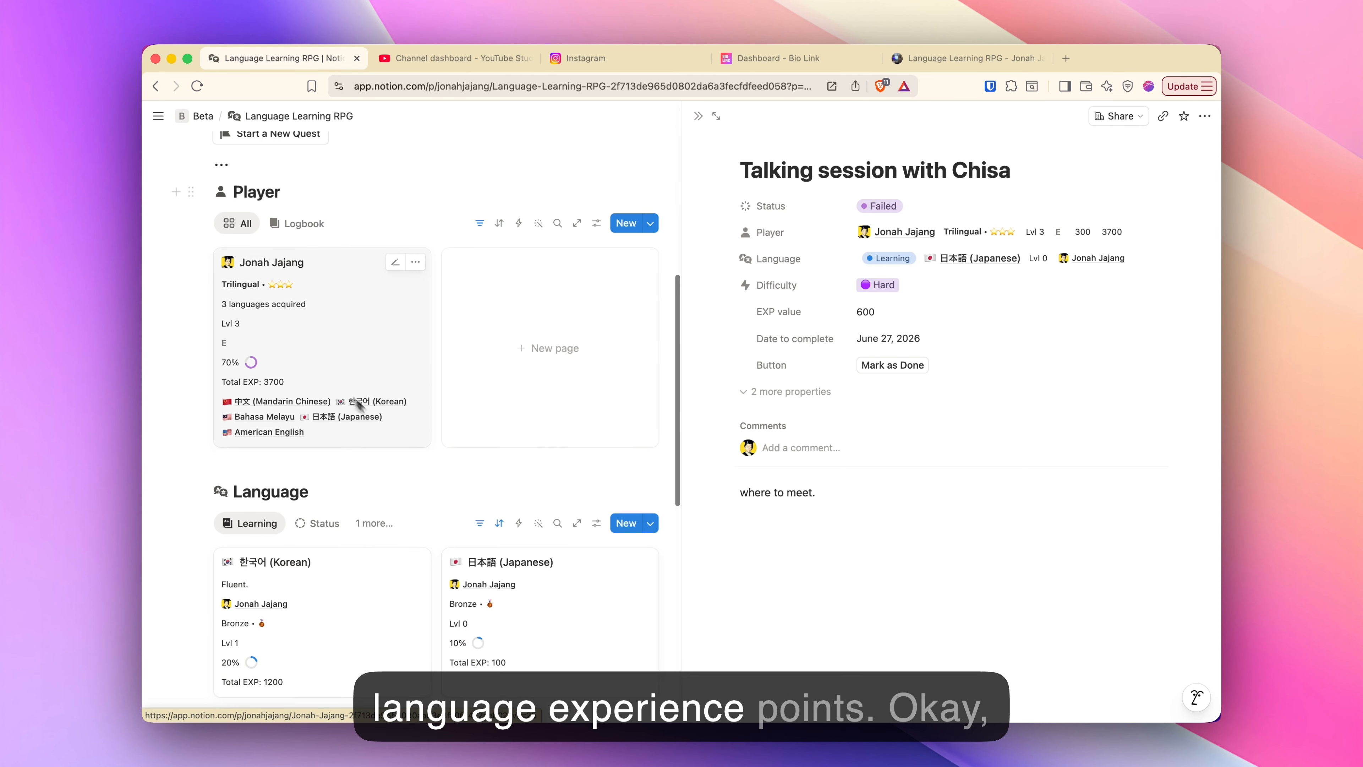
pyautogui.scroll(-1, 546, 593)
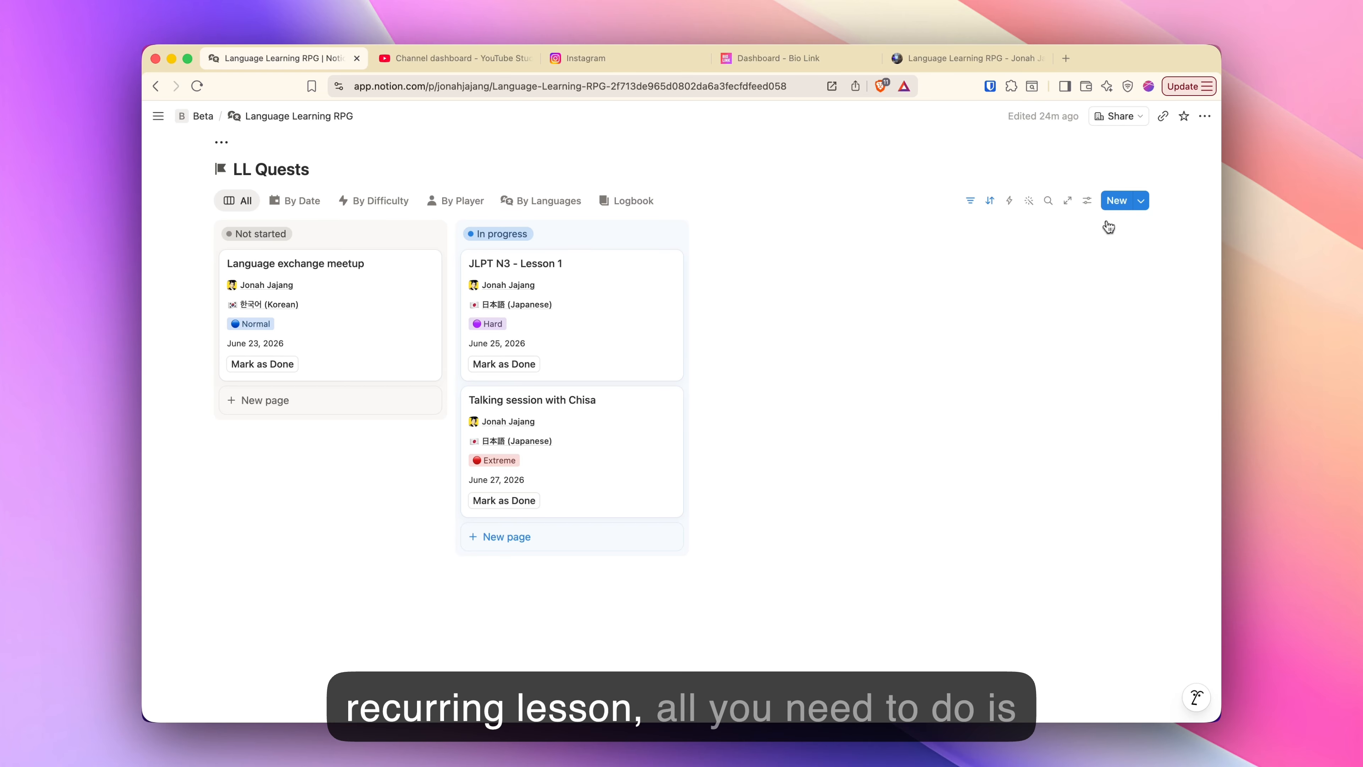
# - Create a new LL Quests template and save a duplication cadence of every 1 day for it
pyautogui.click(1142, 202)
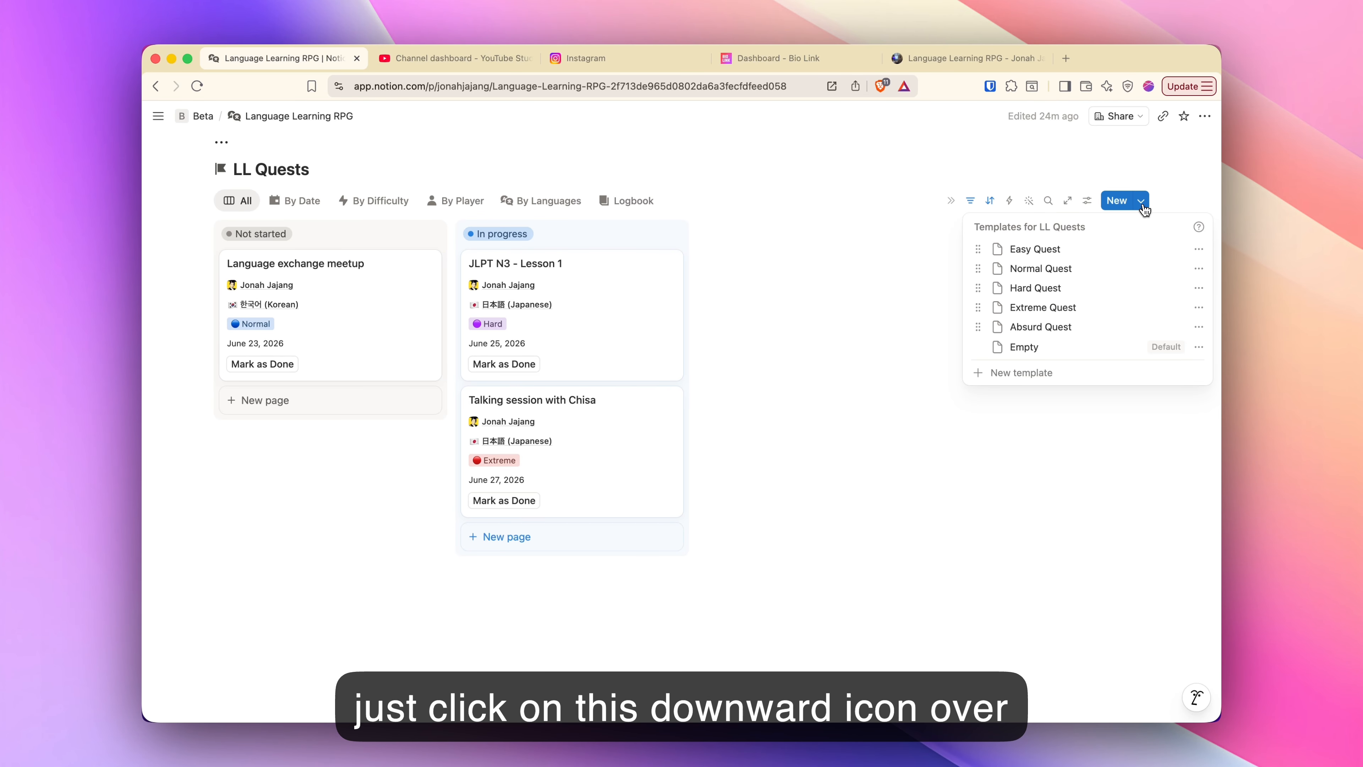
pyautogui.click(1088, 382)
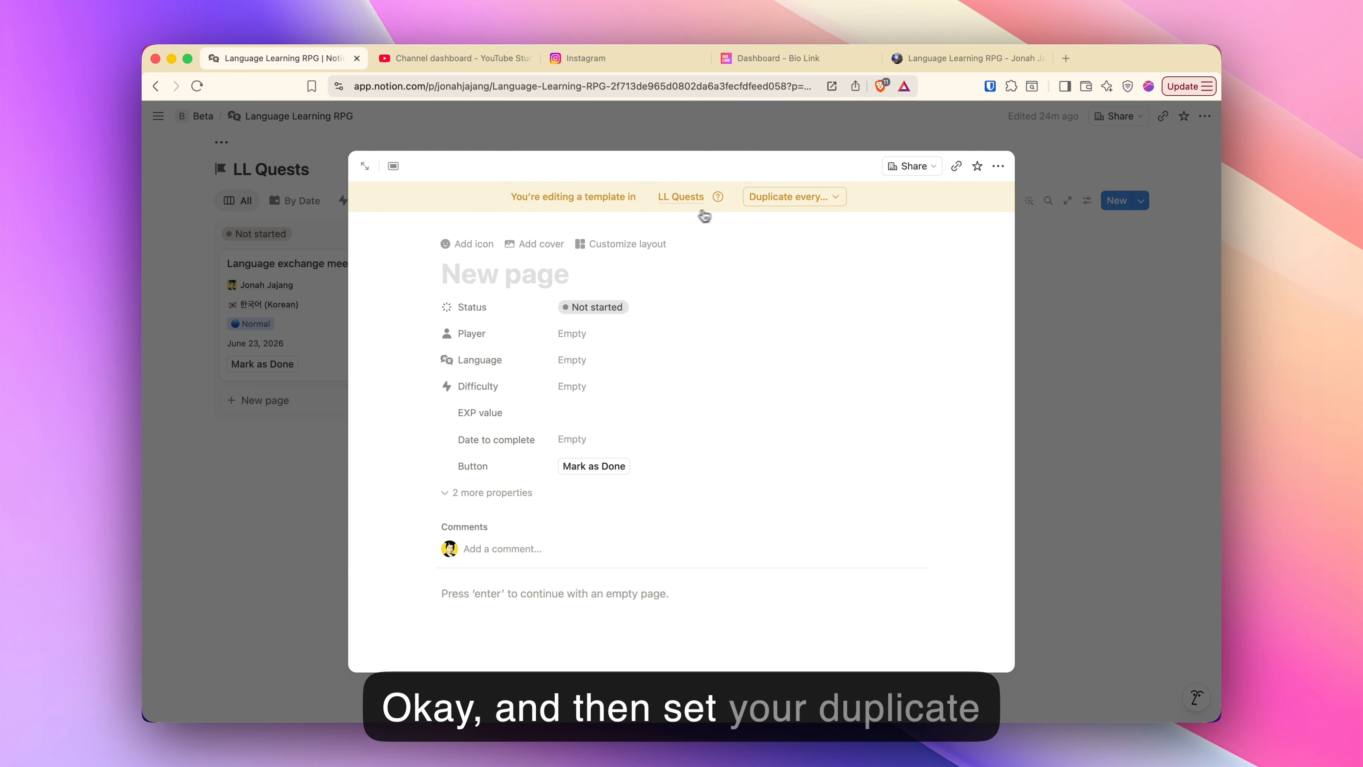
pyautogui.click(799, 199)
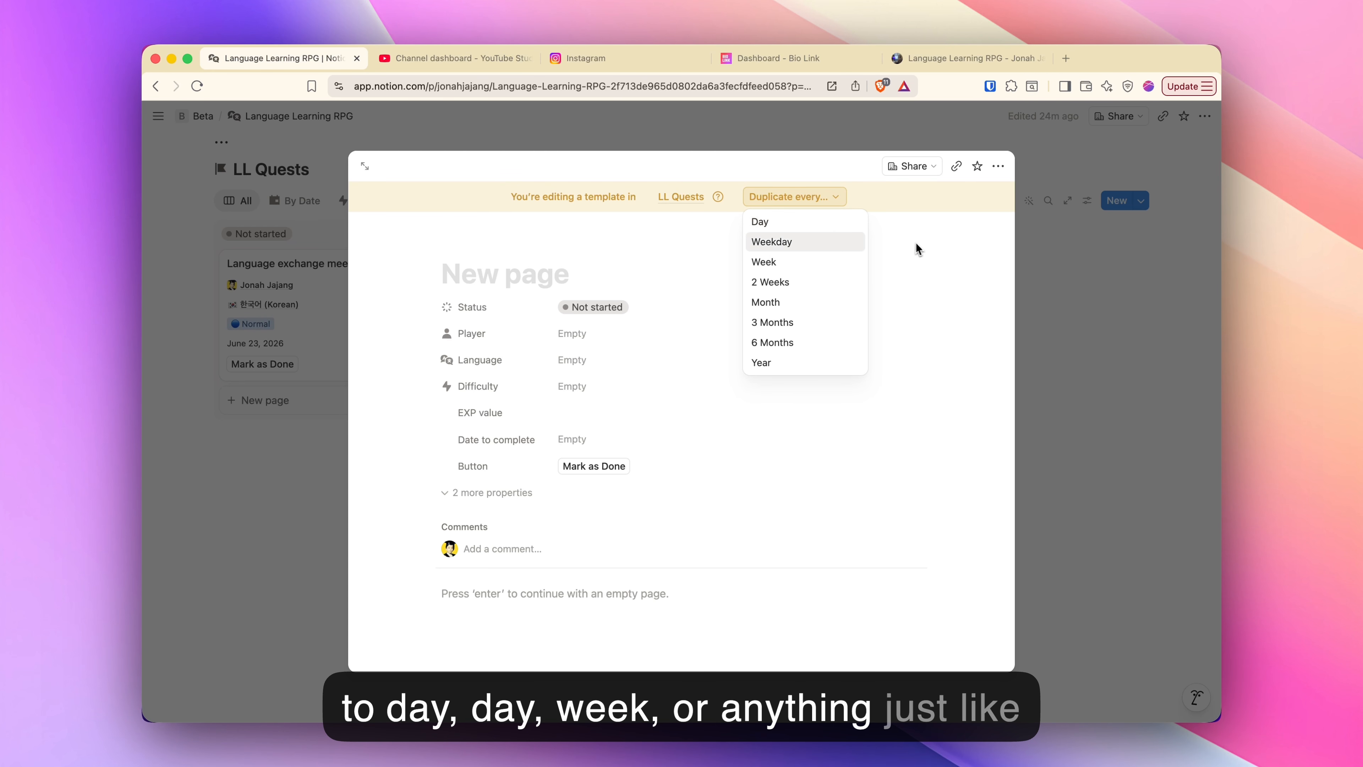
pyautogui.click(822, 225)
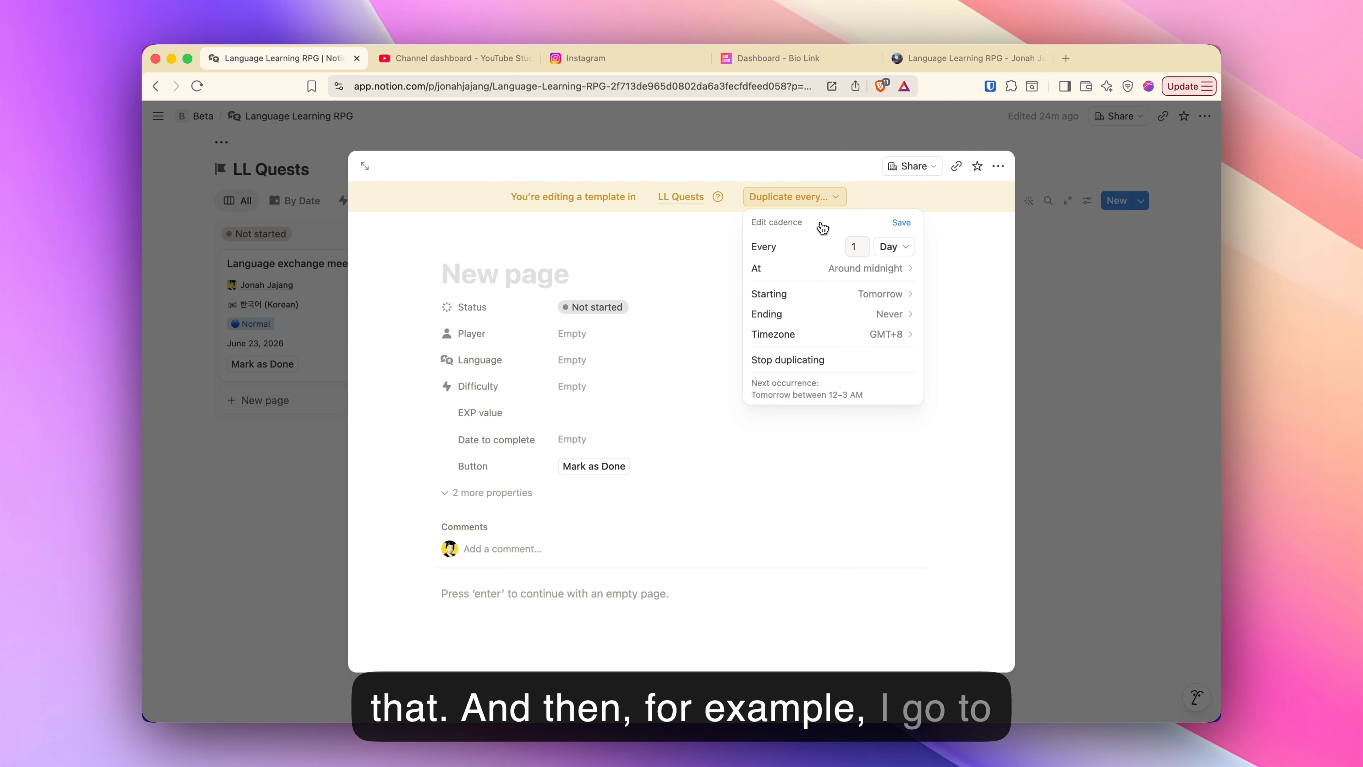
pyautogui.click(904, 225)
pyautogui.click(1079, 243)
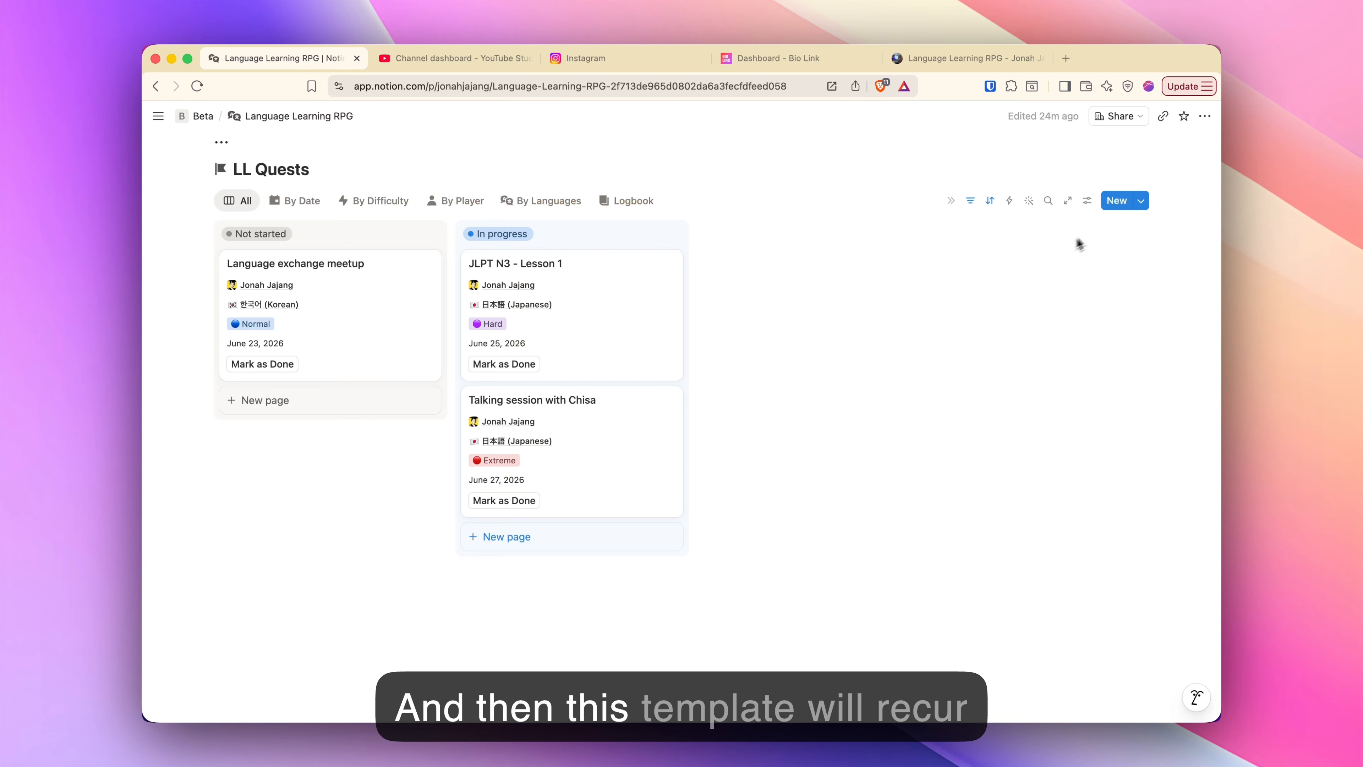
# - Stop the daily duplication of the untitled LL Quests template
pyautogui.click(1140, 200)
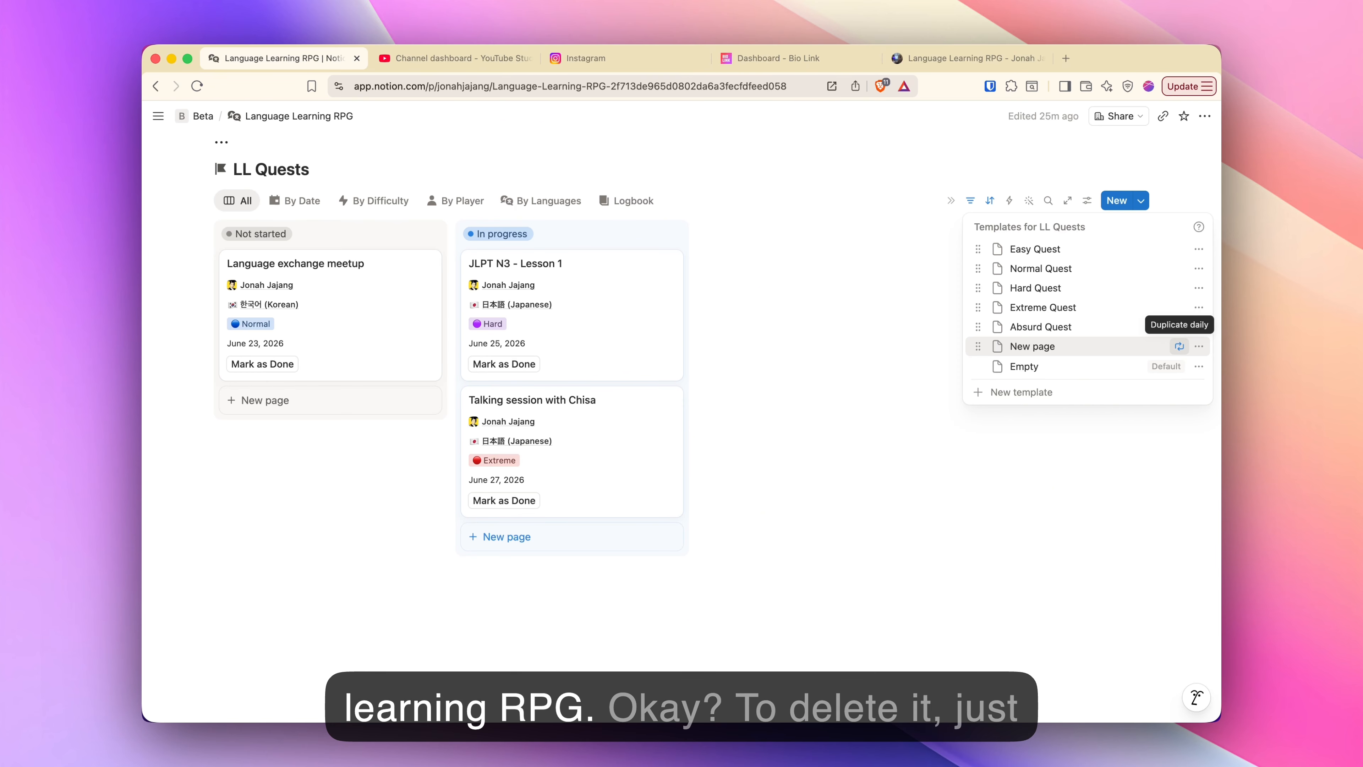
pyautogui.click(1178, 347)
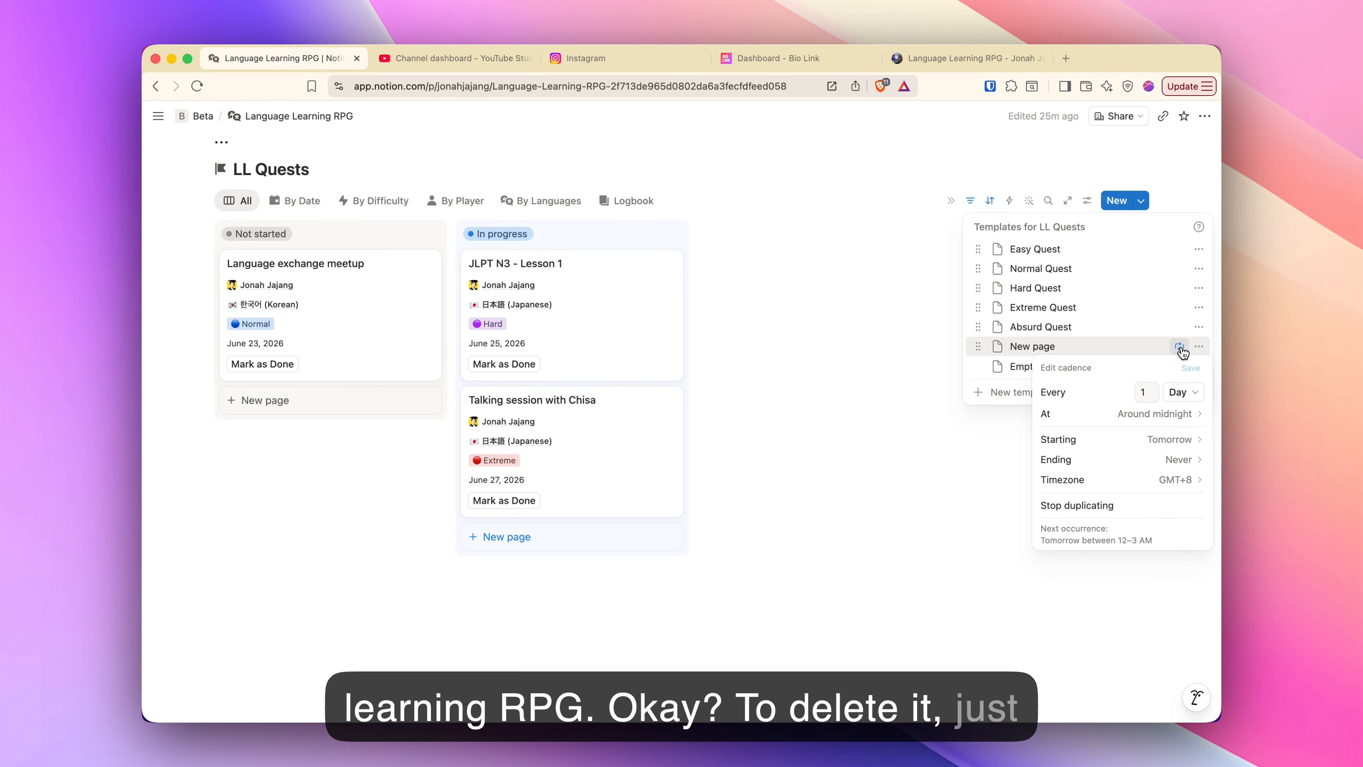
pyautogui.click(1097, 506)
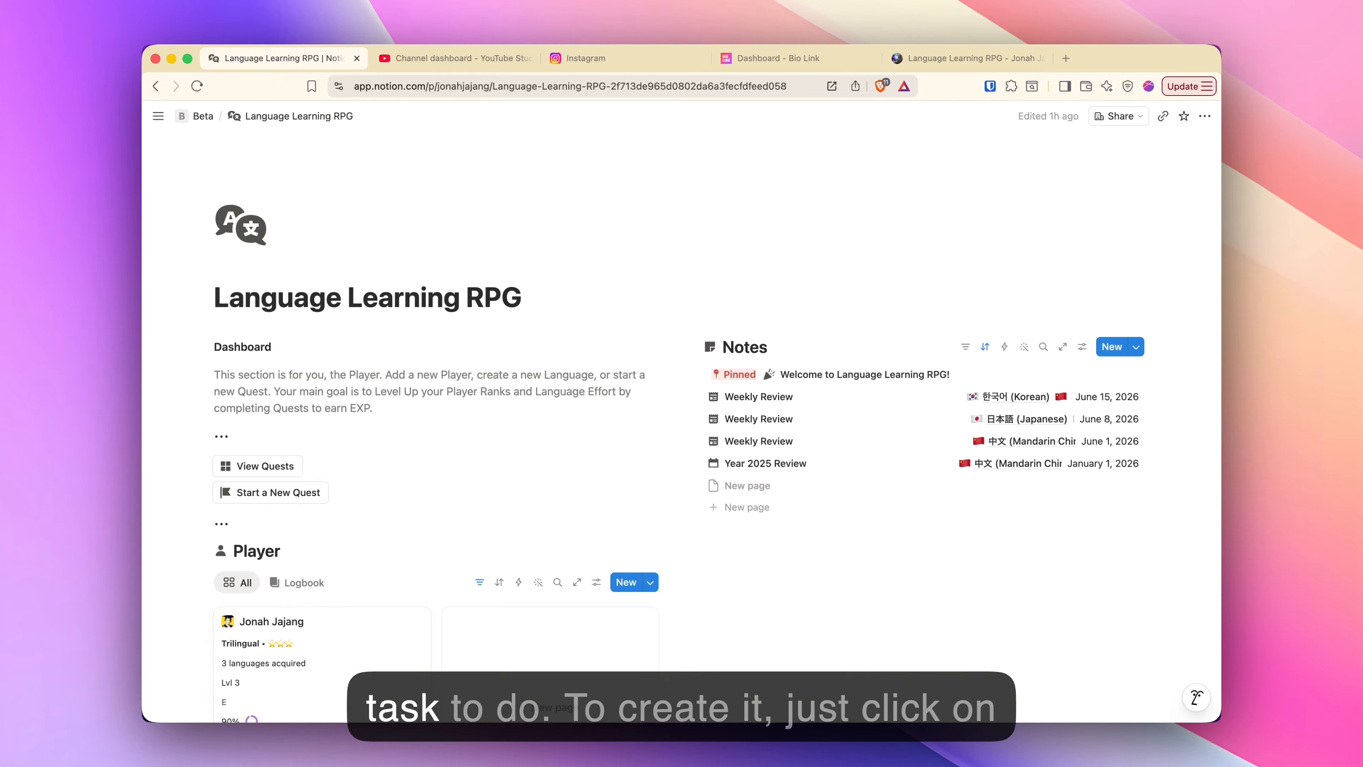
# - Create a note titled "Lesson for today - a review" with the description "Bla bla bla"
pyautogui.click(1113, 349)
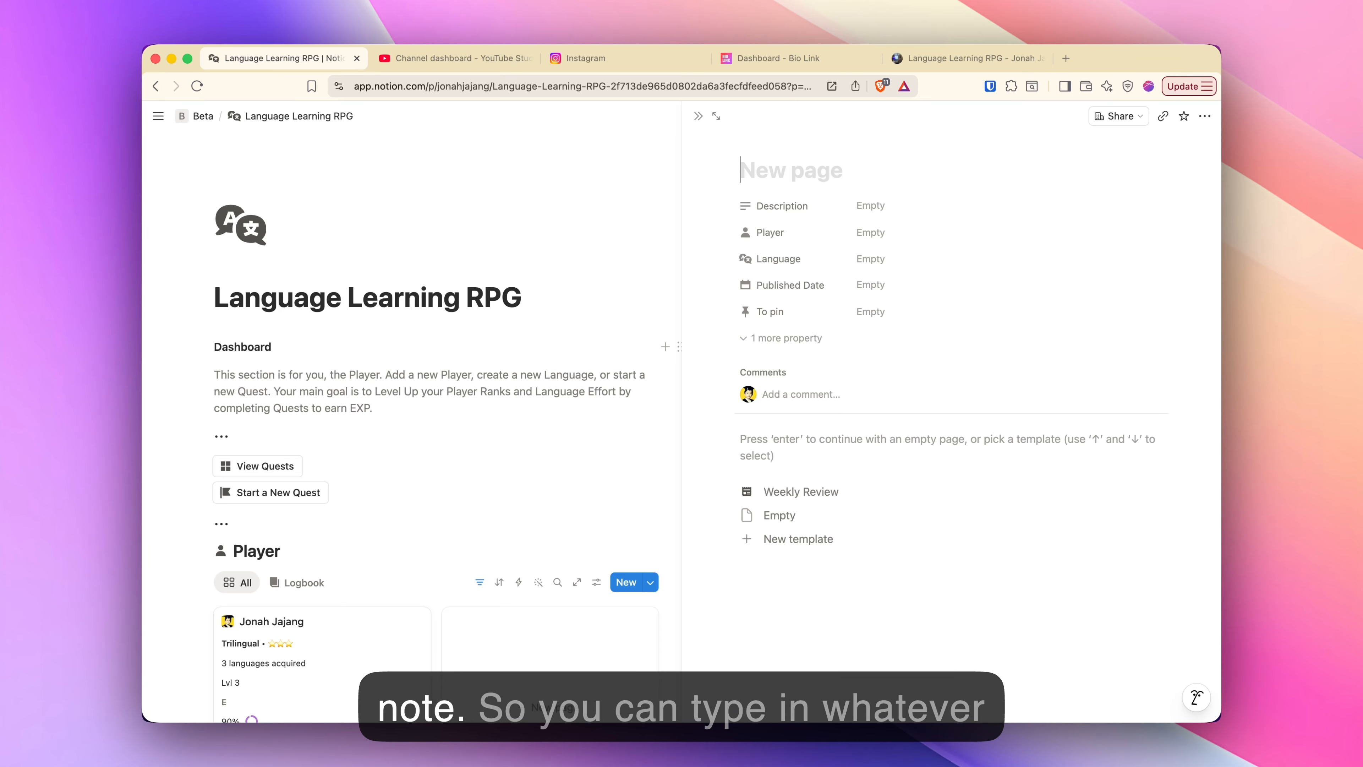
pyautogui.write('L')
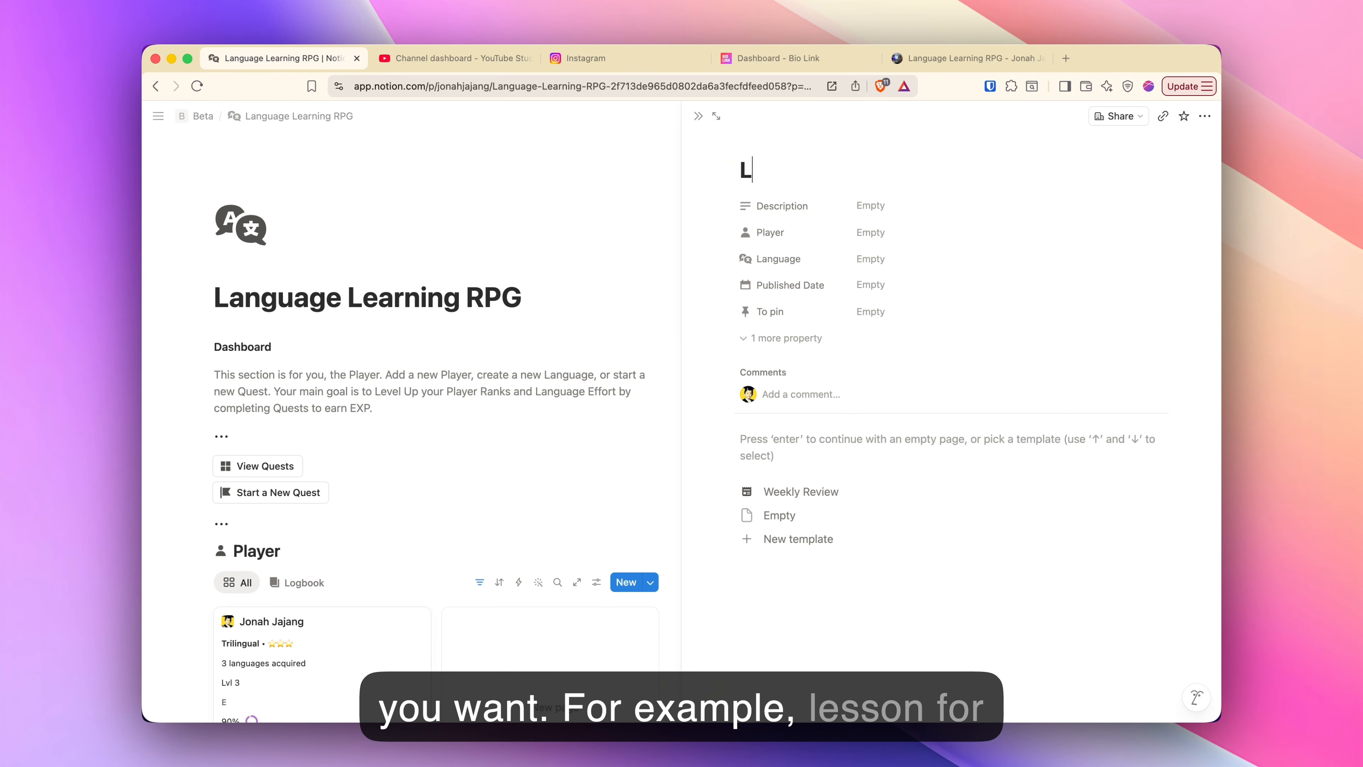
pyautogui.write('esson ')
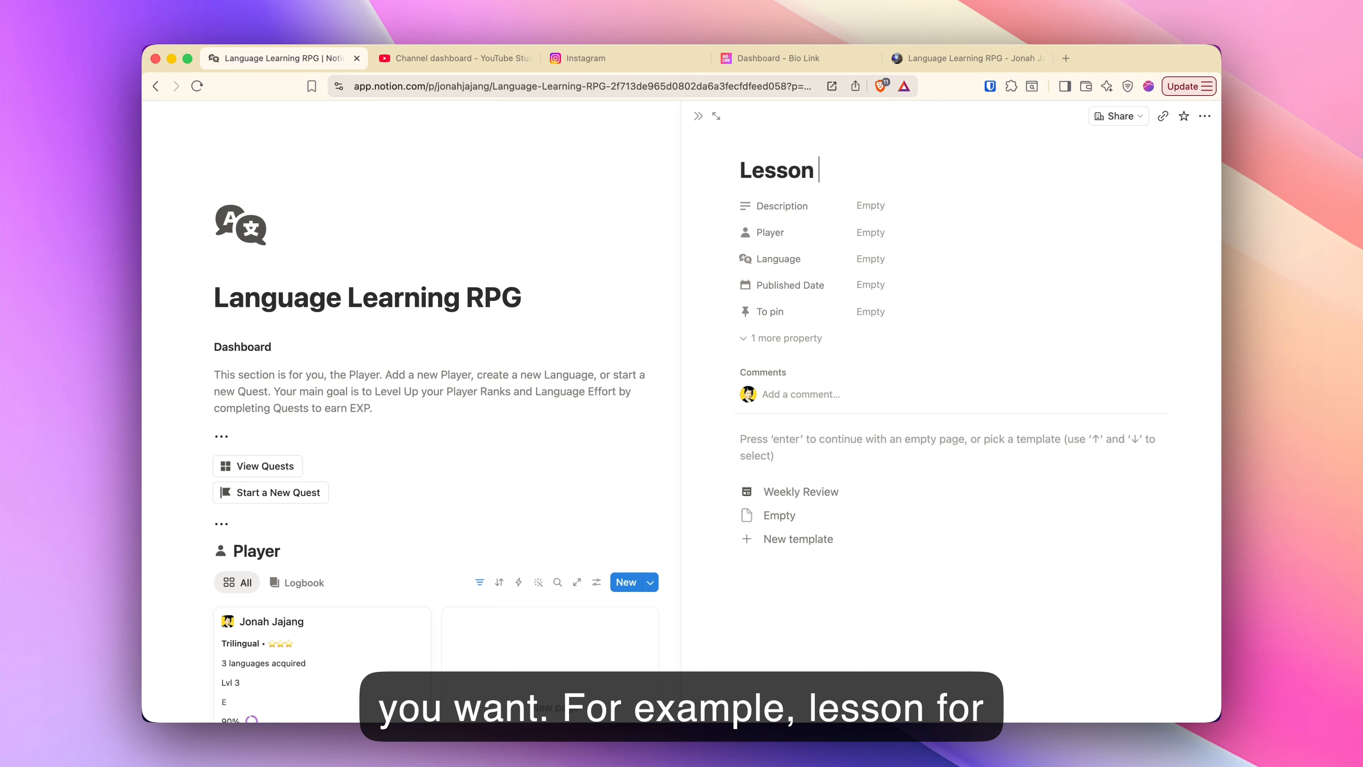
pyautogui.write('for today - a')
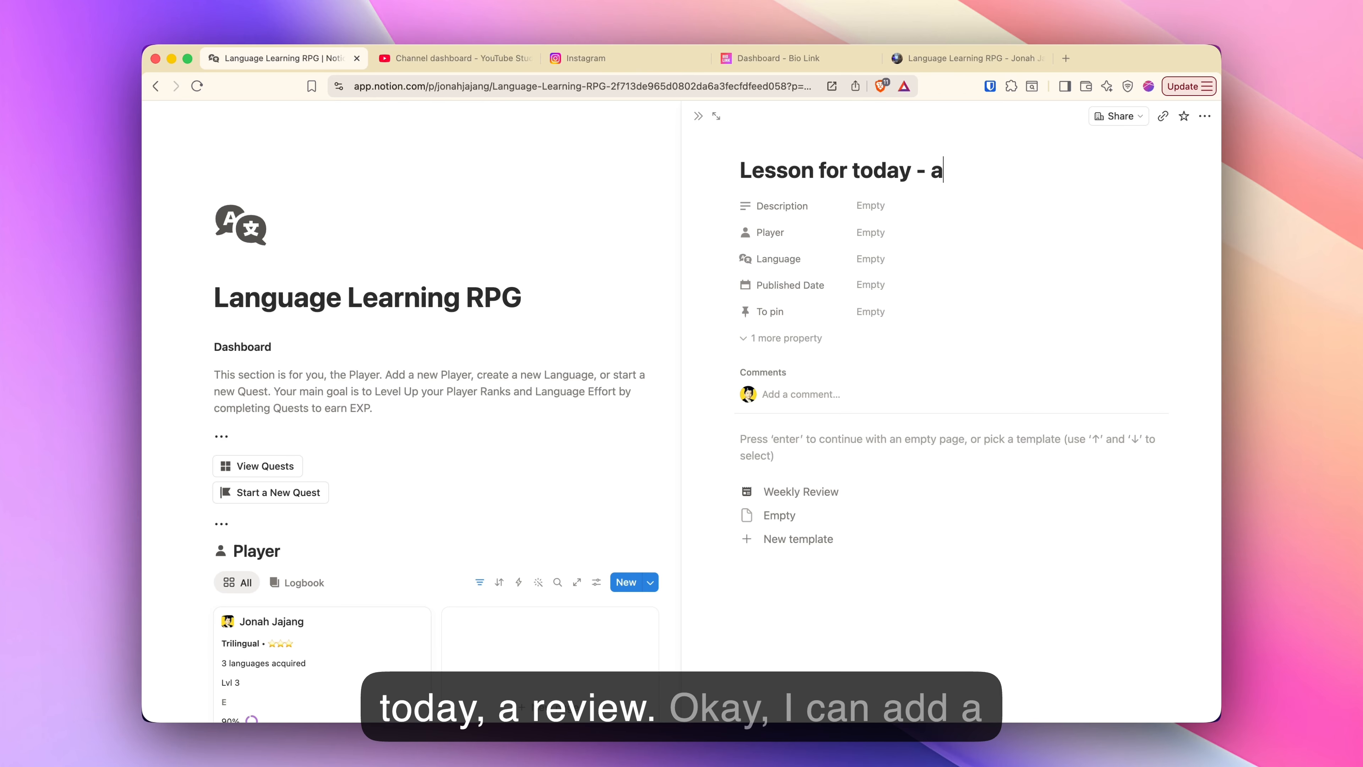
pyautogui.write(' review')
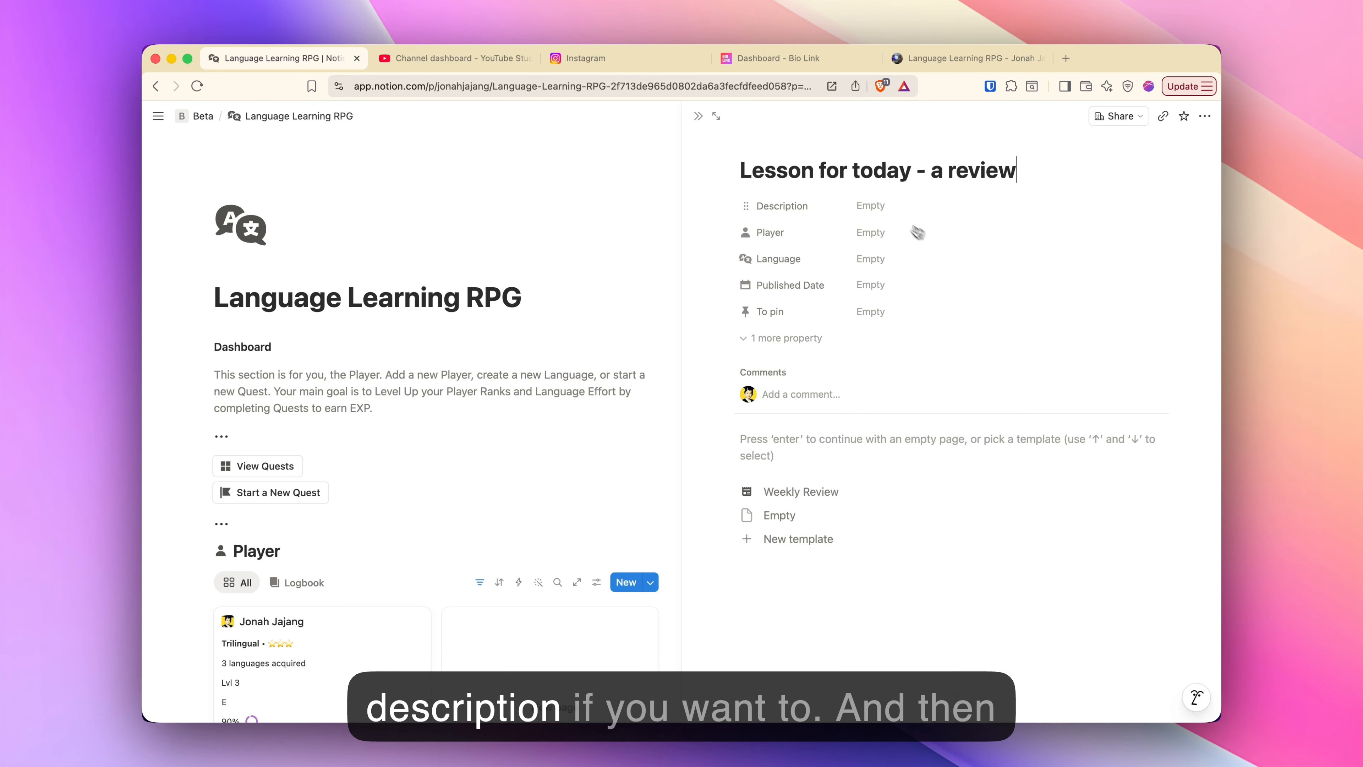
pyautogui.click(888, 210)
pyautogui.write('Bl')
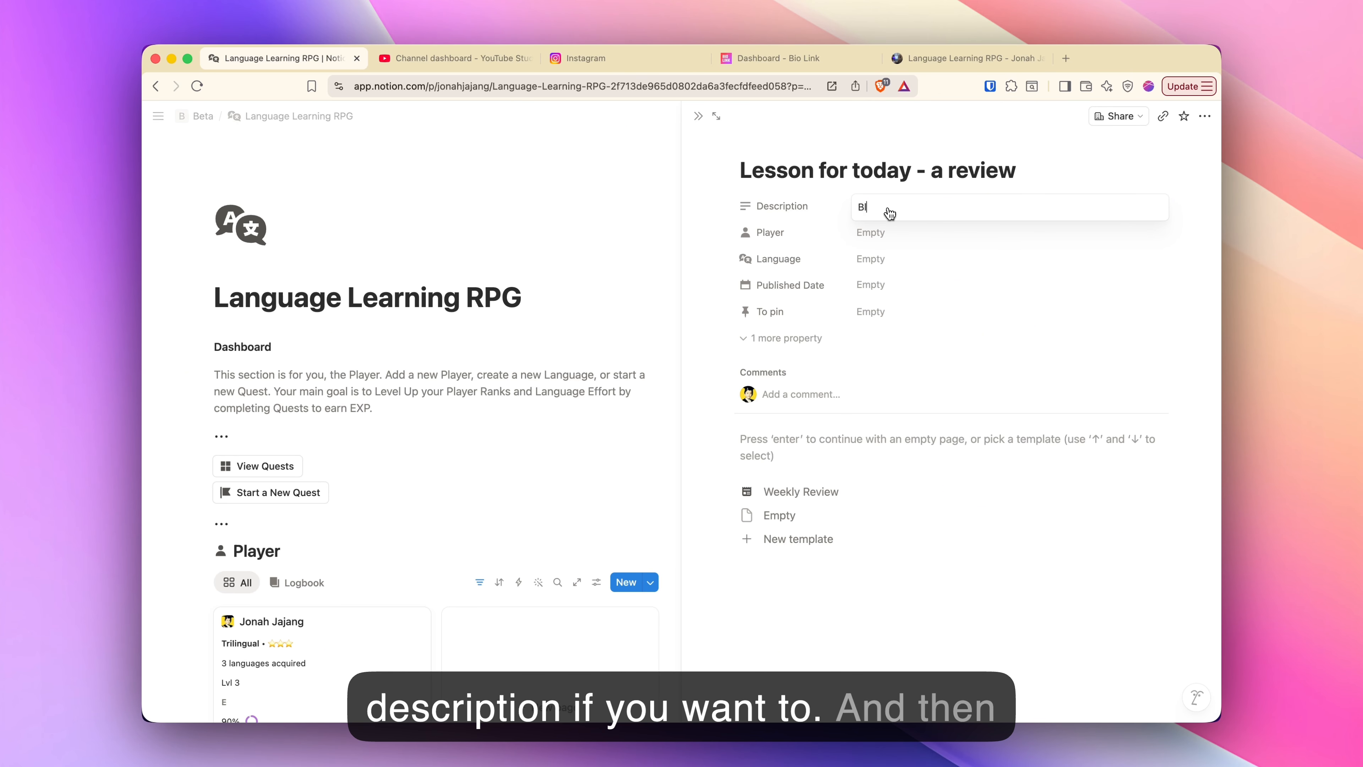
pyautogui.write('a bla bla')
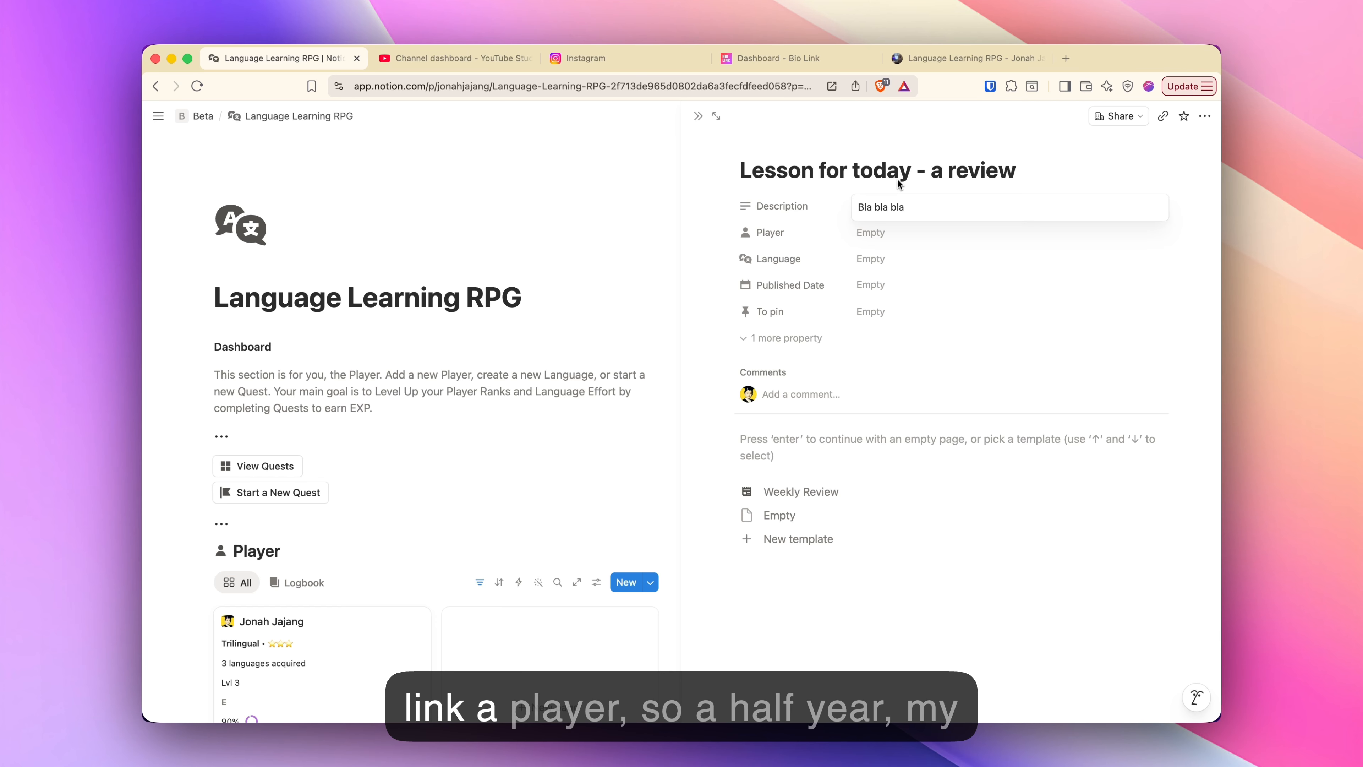
# - Link the existing player to the note and show the Rank and Fluency properties in the relation
pyautogui.click(891, 232)
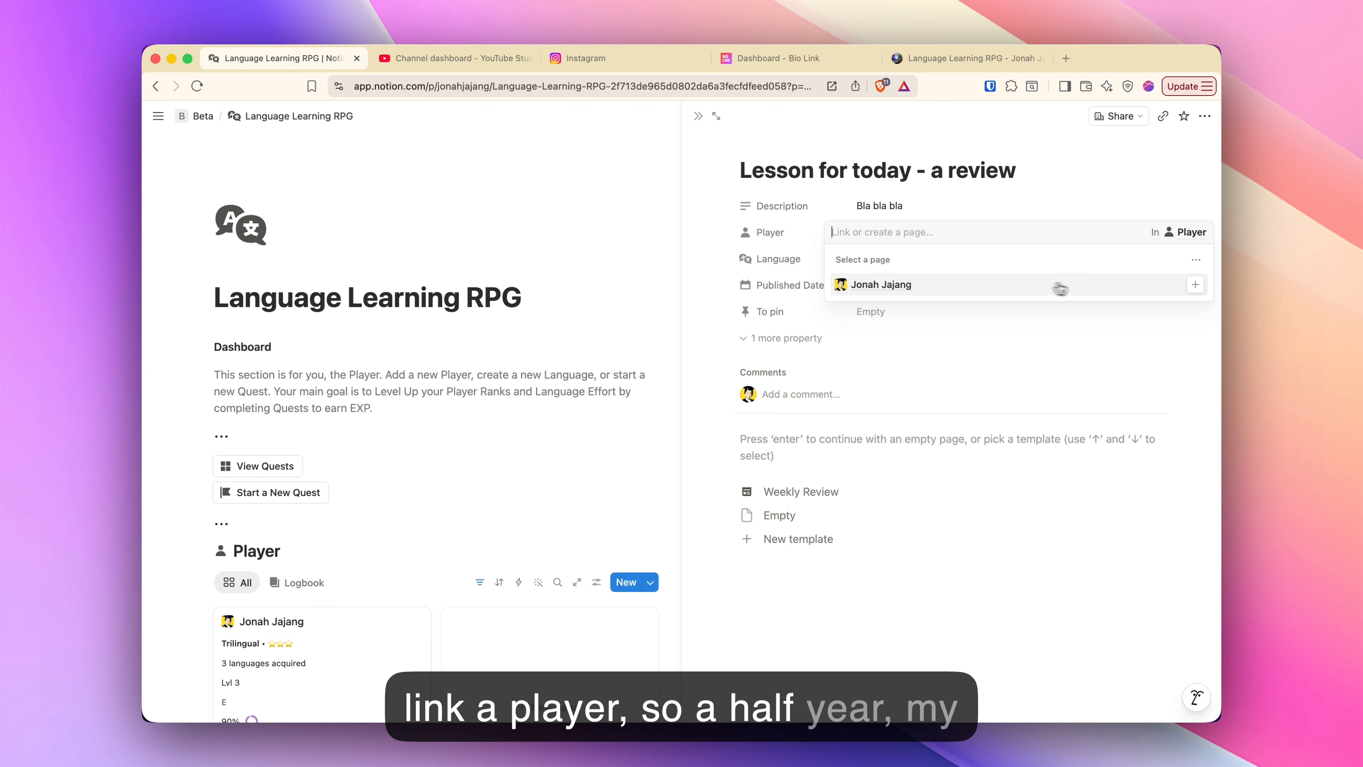
pyautogui.click(1195, 286)
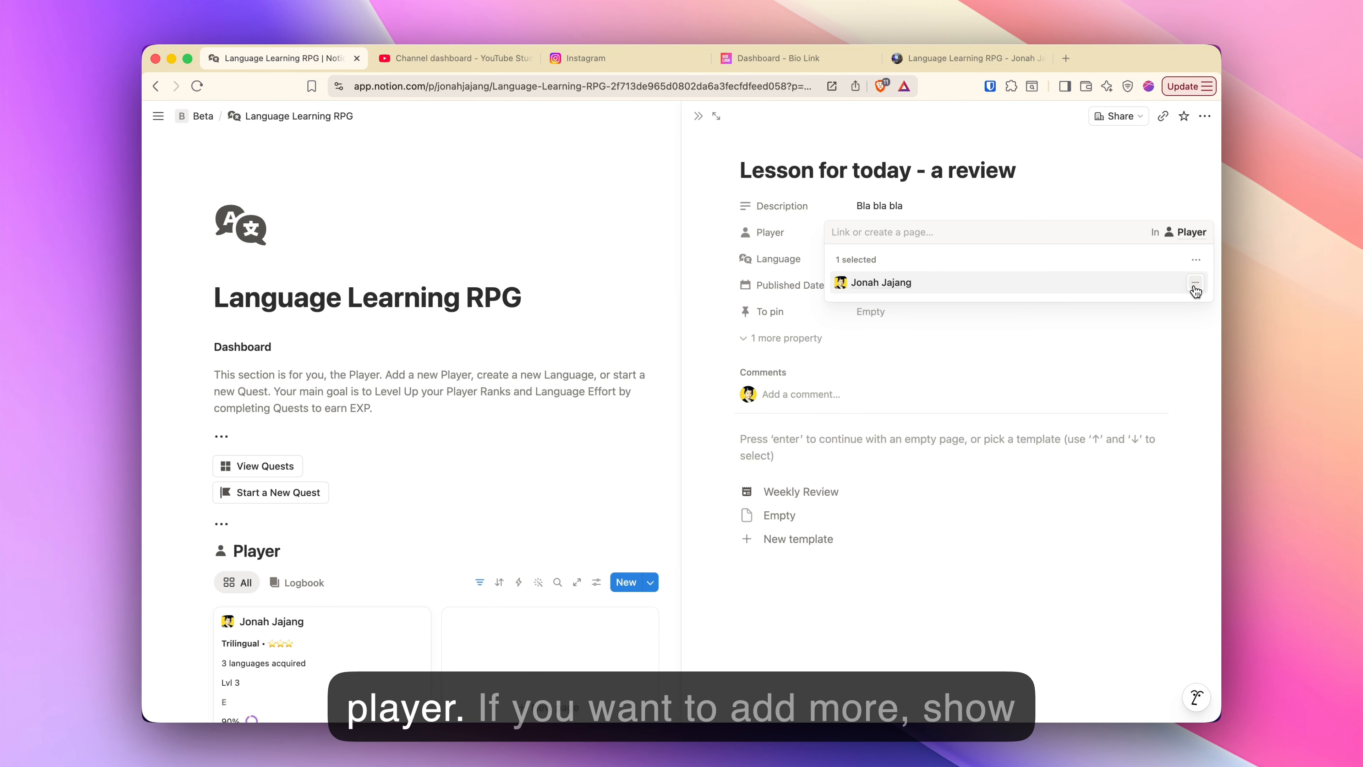
pyautogui.click(1197, 262)
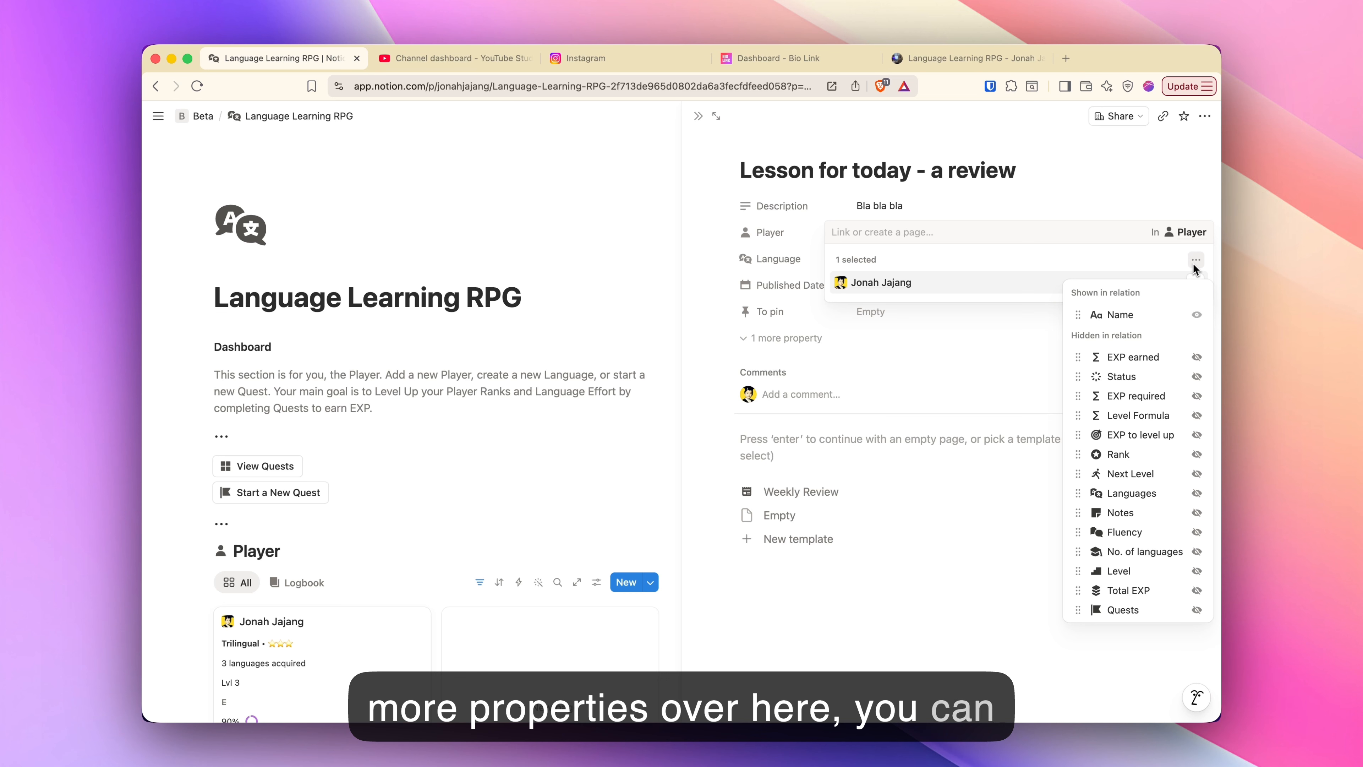
pyautogui.click(1195, 455)
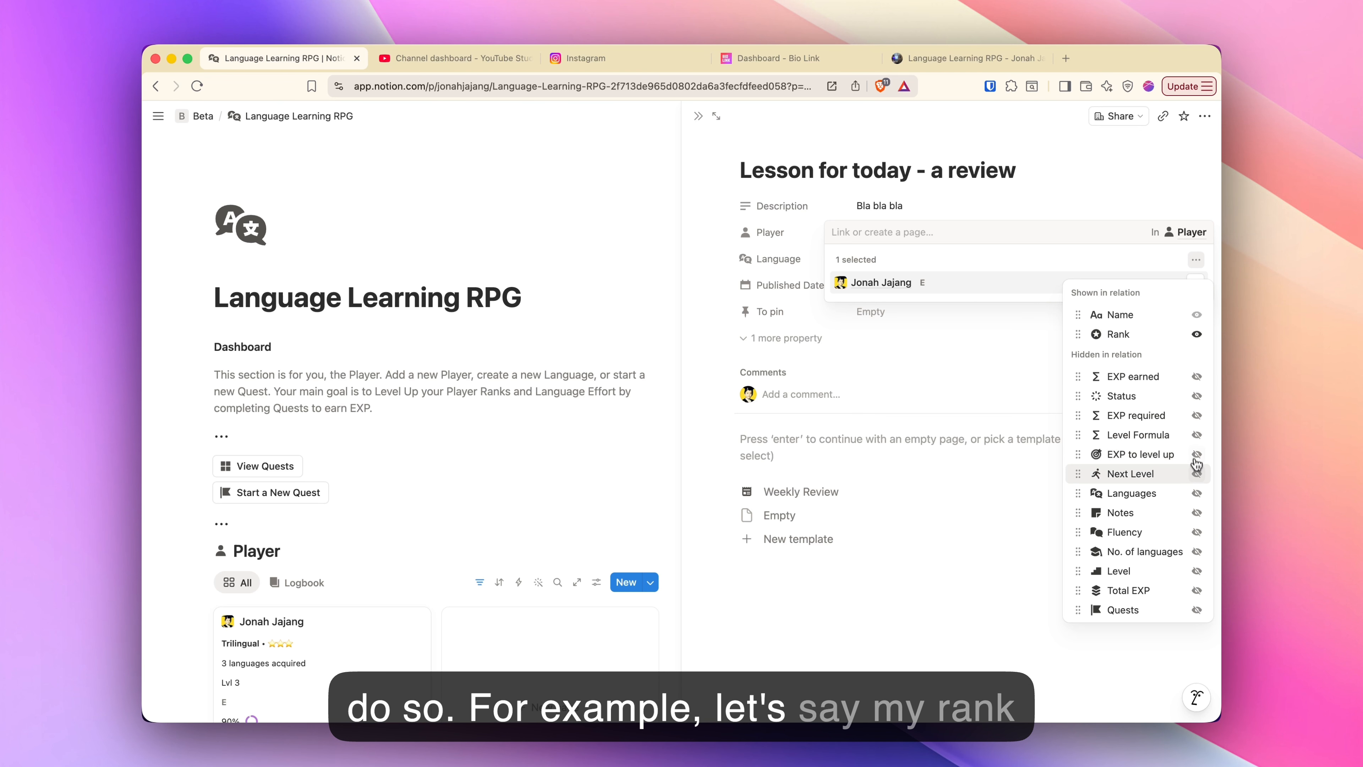
pyautogui.click(1197, 532)
pyautogui.click(1027, 200)
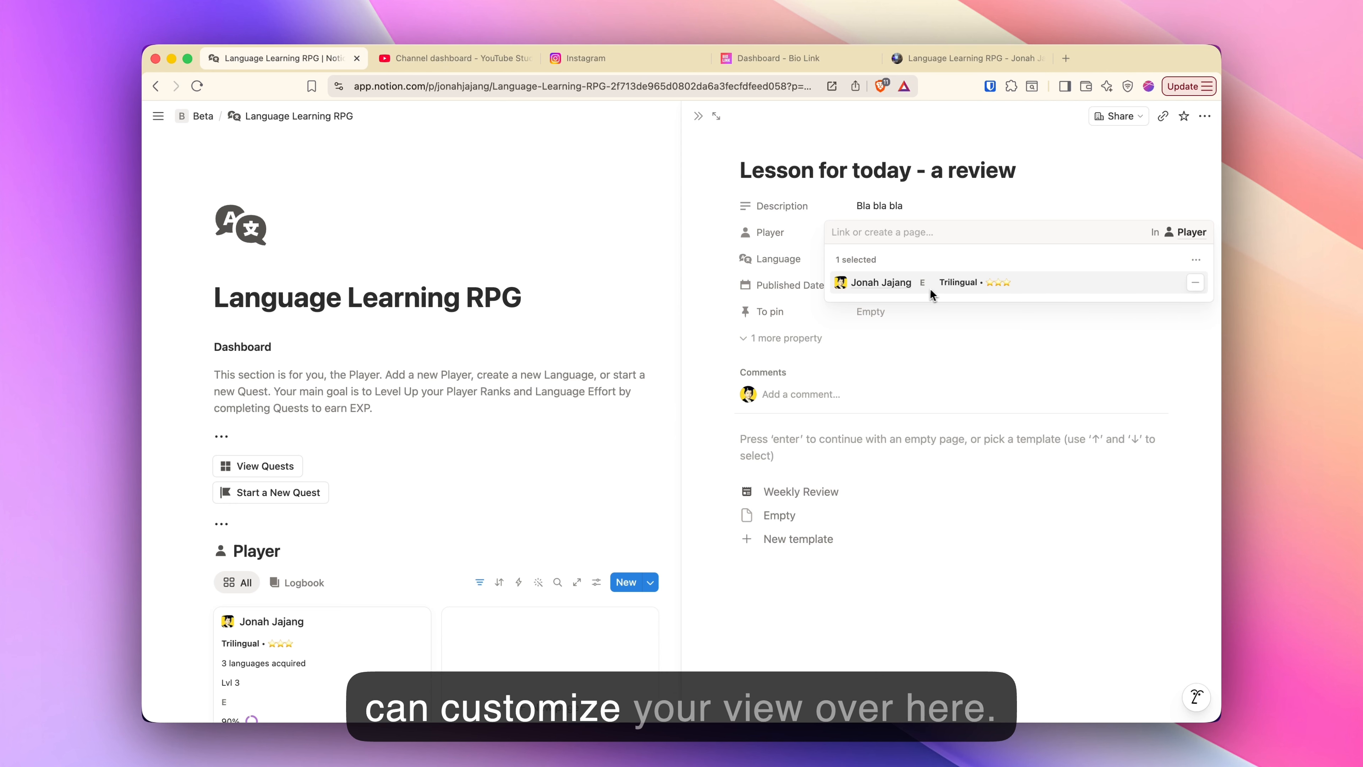
pyautogui.click(1036, 175)
# - Link the note to Japanese and British English and set its published date to June 23, 2026
pyautogui.click(966, 259)
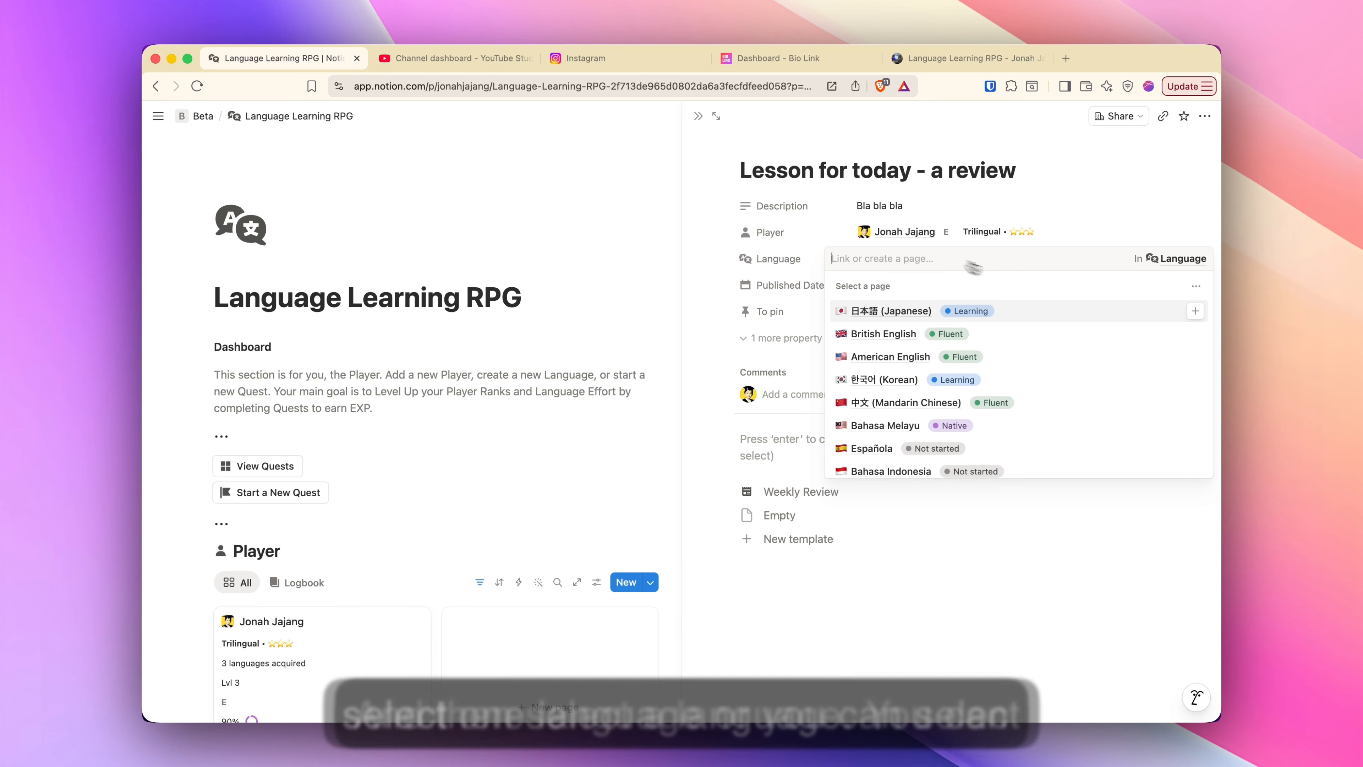
pyautogui.click(1195, 311)
pyautogui.click(1195, 355)
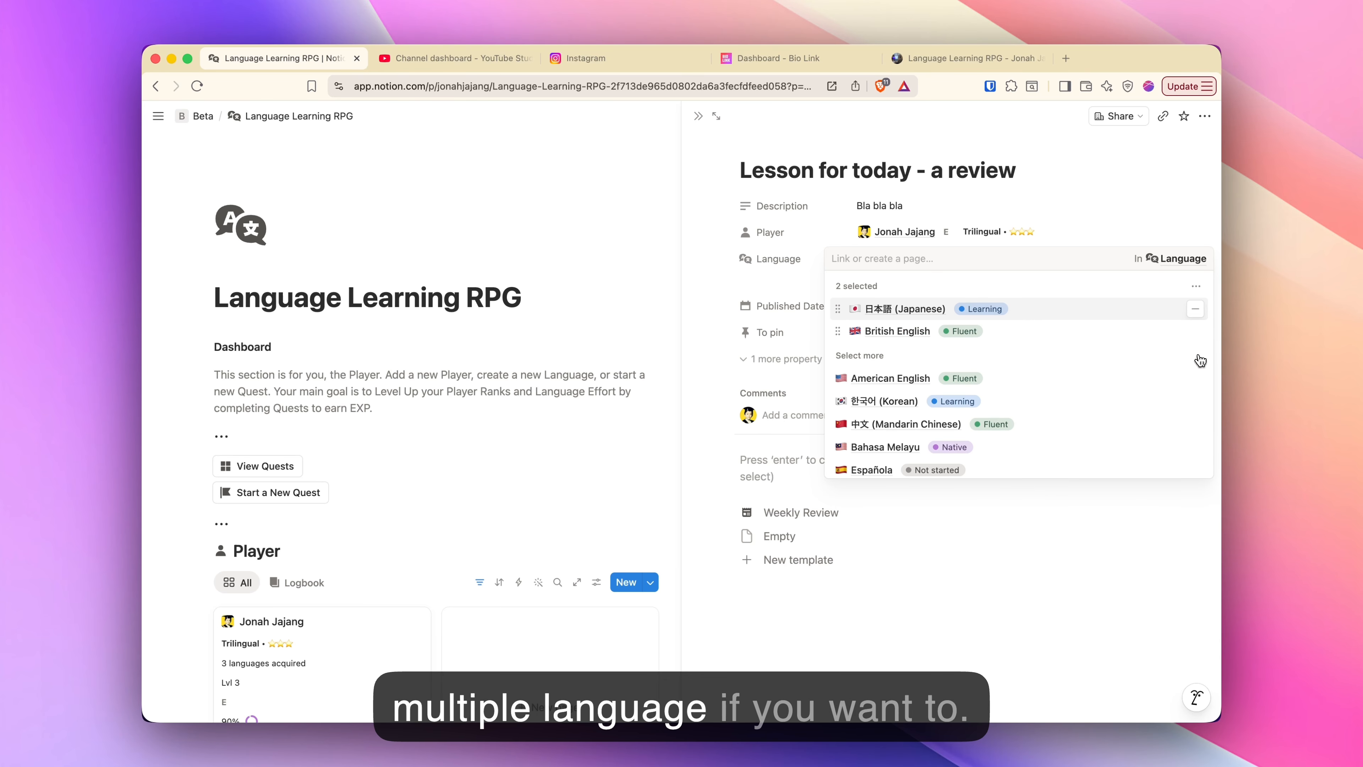
pyautogui.click(1115, 188)
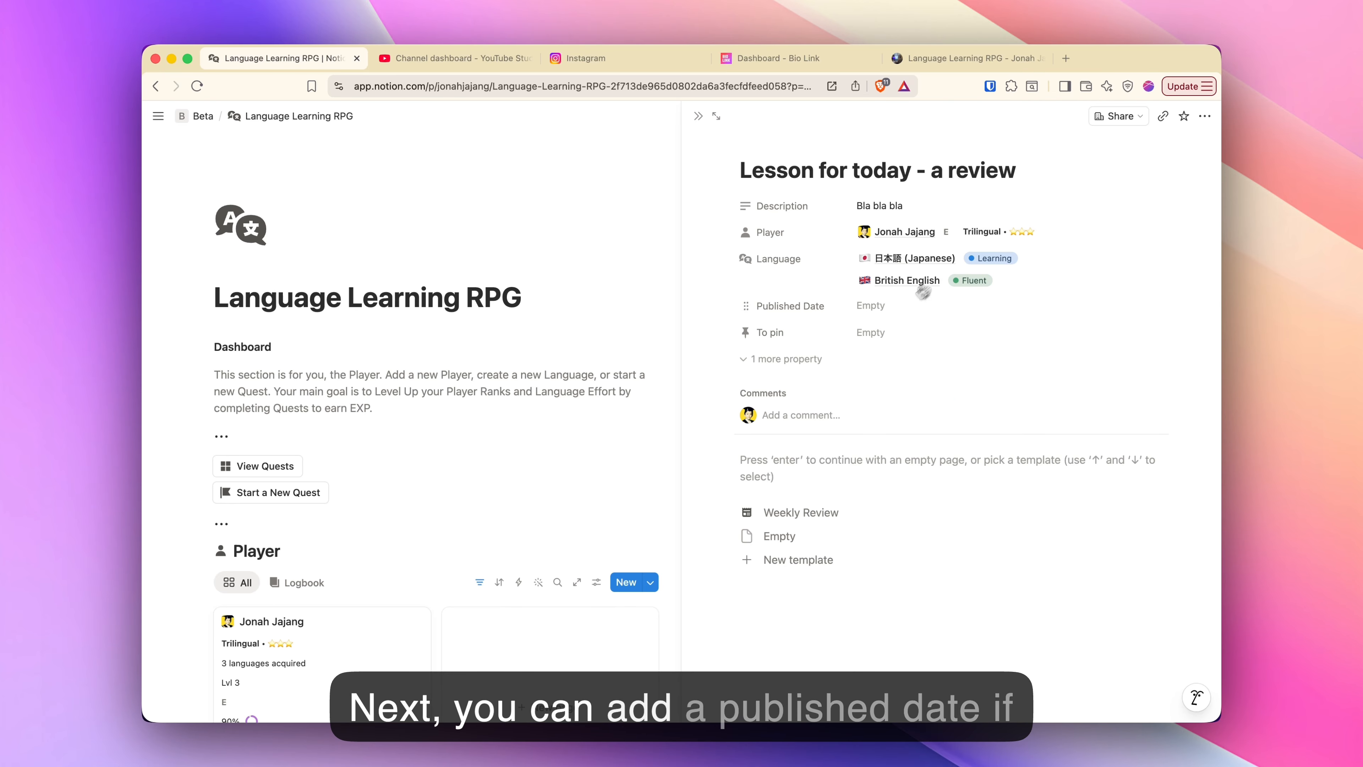
pyautogui.click(880, 305)
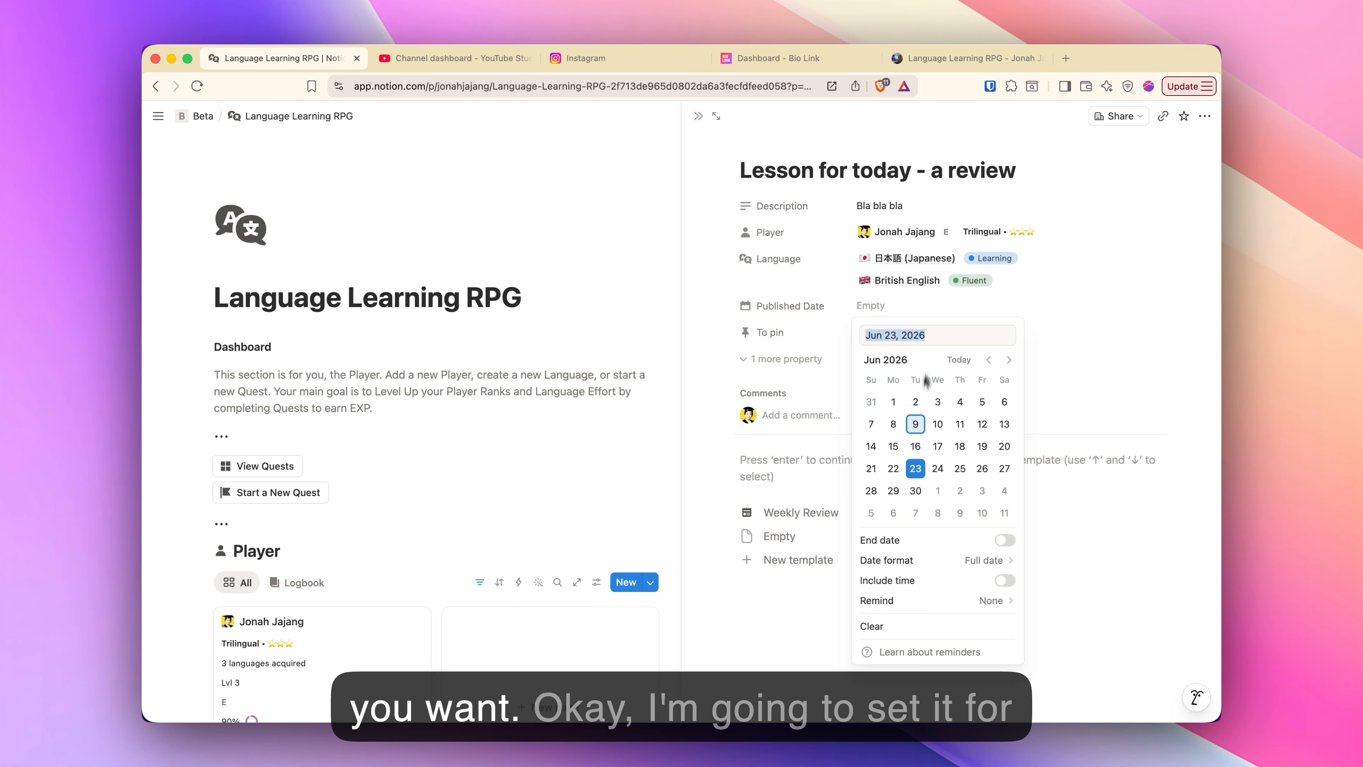
pyautogui.click(915, 468)
pyautogui.click(1039, 189)
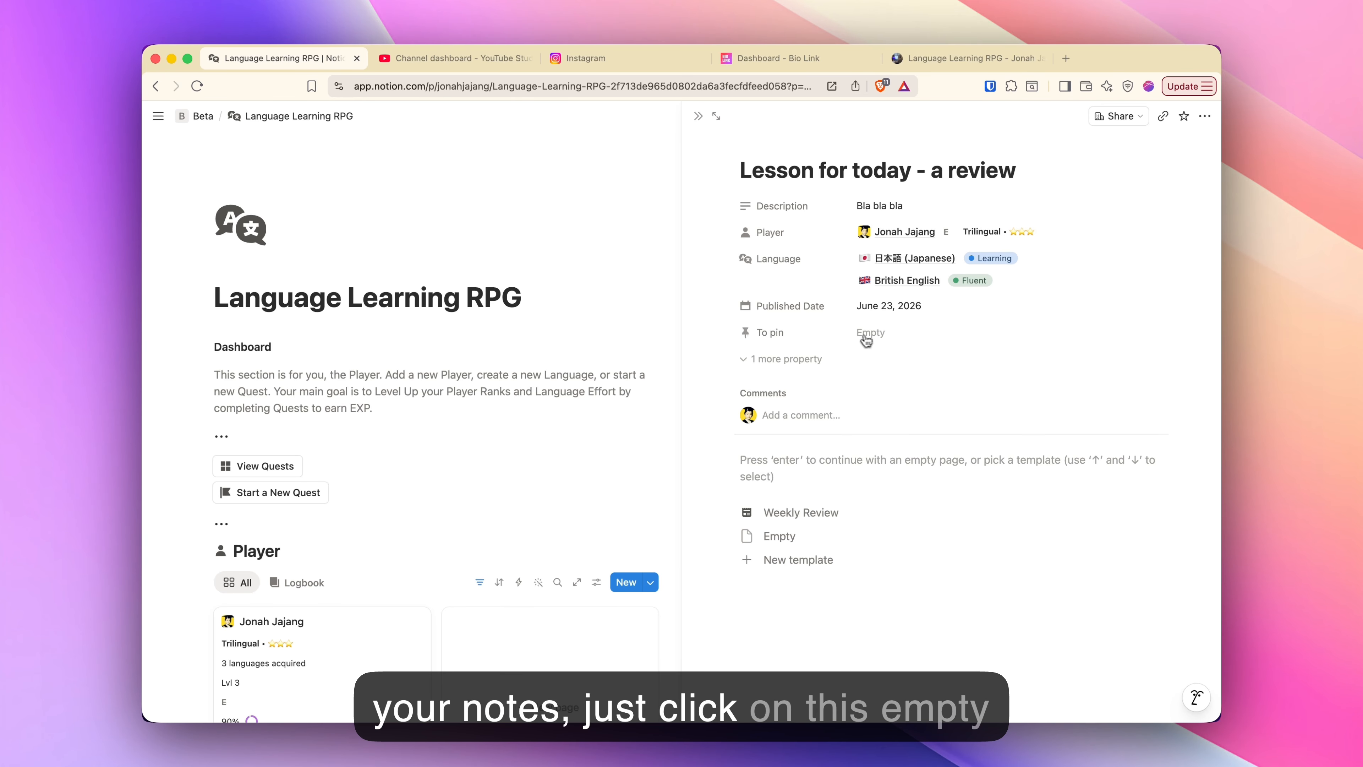
# - Set the note's To pin property to Pinned and close the note
pyautogui.click(883, 335)
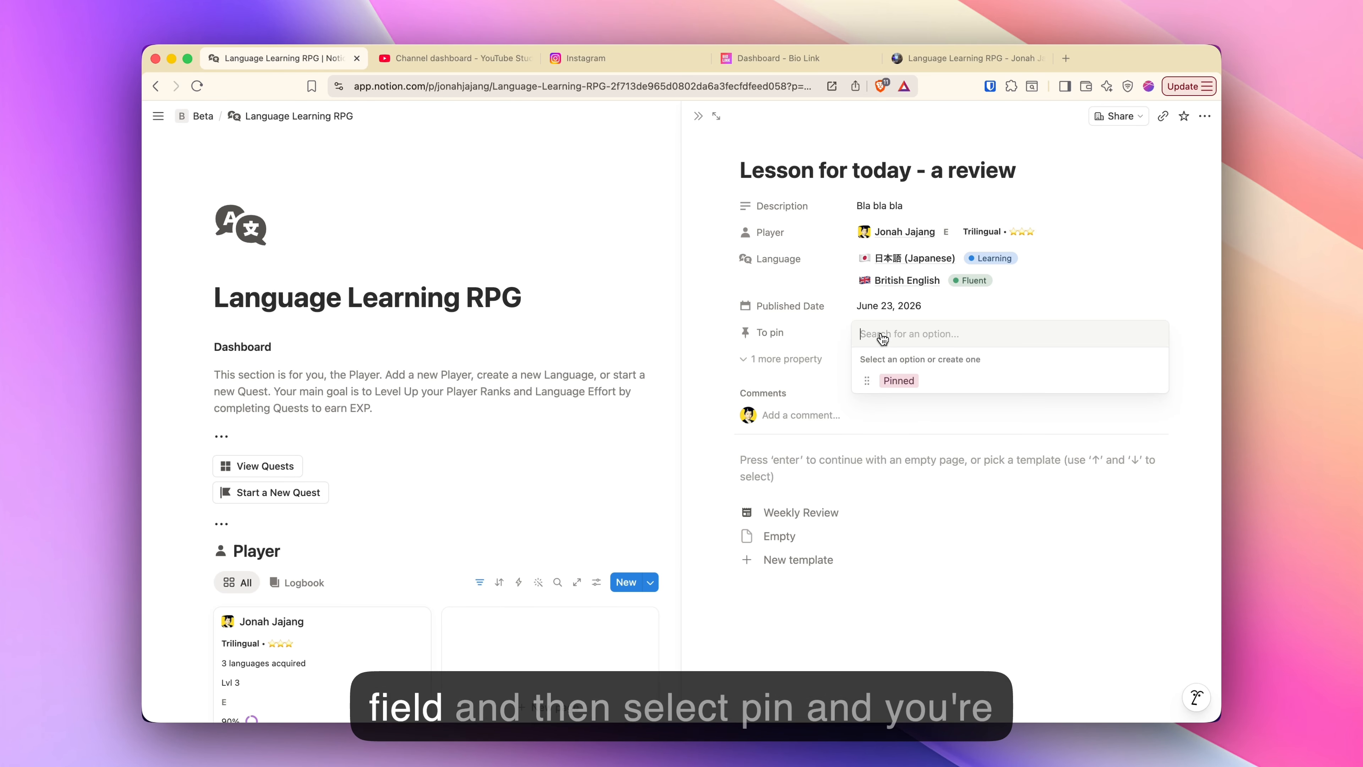
pyautogui.click(925, 380)
pyautogui.press('Escape')
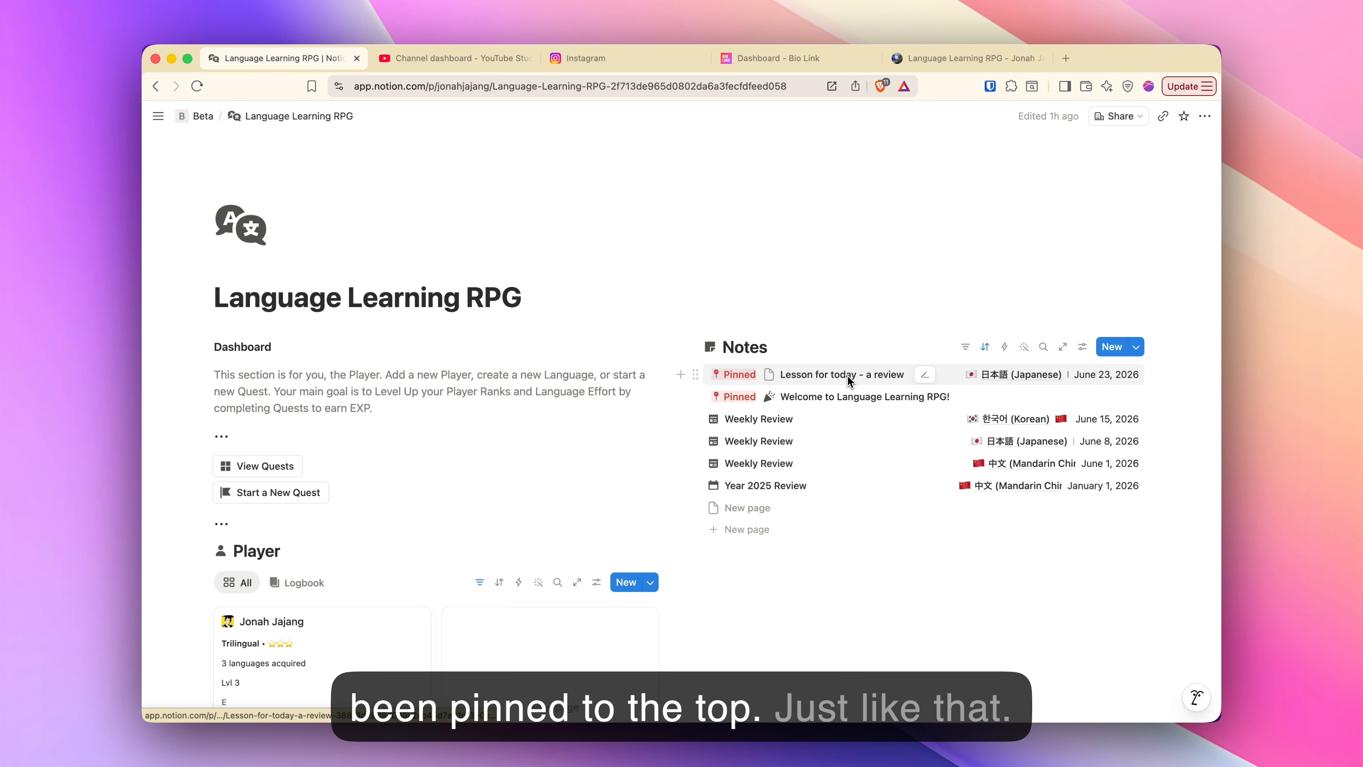
# - Reopen the lesson review note, remove its Pinned option, and close it
pyautogui.click(952, 375)
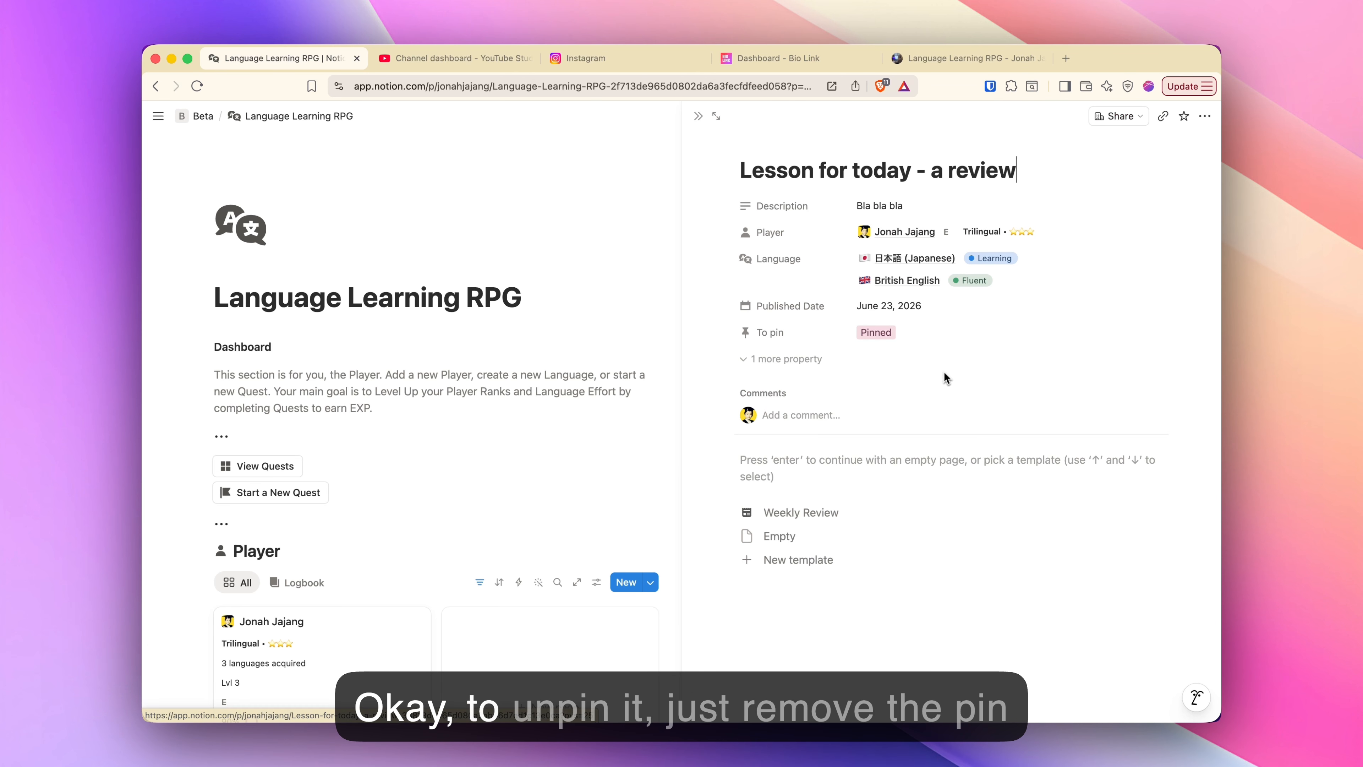
pyautogui.click(983, 334)
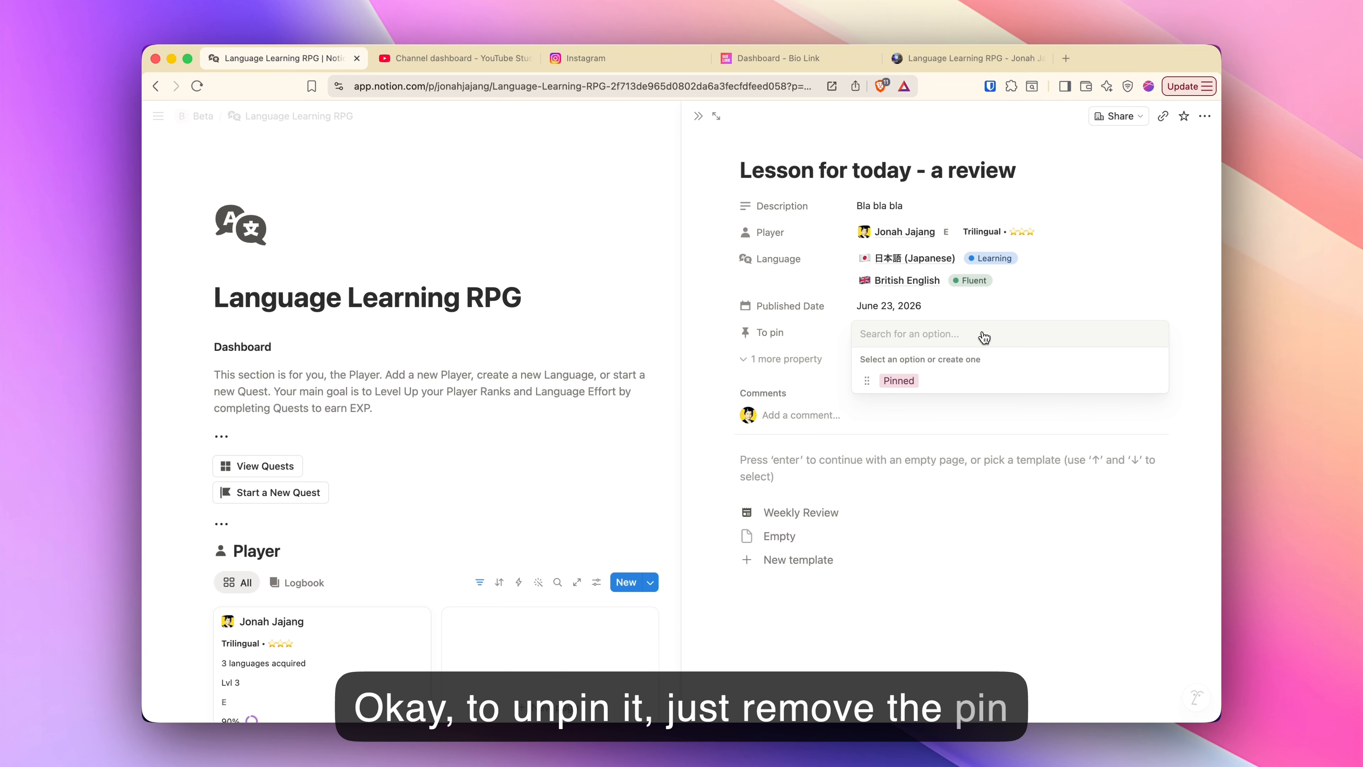
pyautogui.click(1016, 178)
pyautogui.press('Escape')
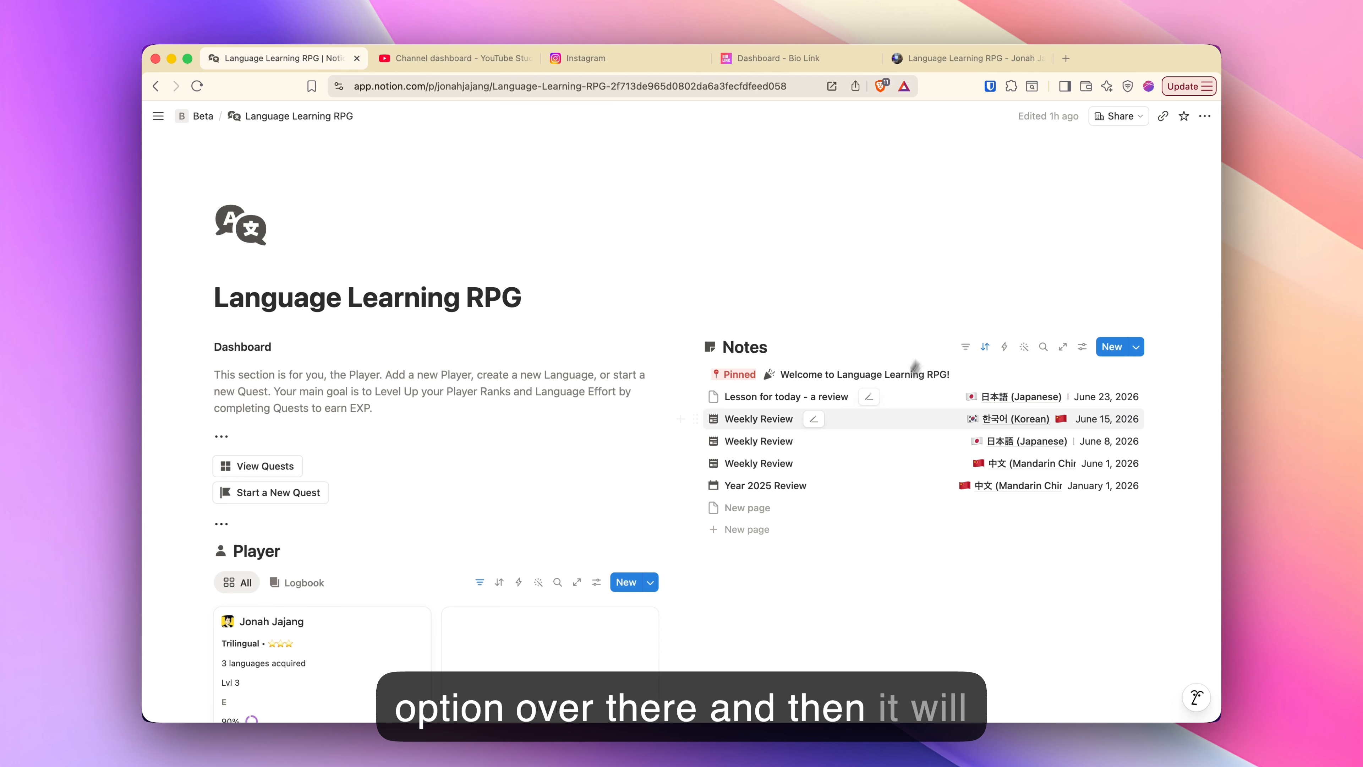
# - Open the "Lesson for today - a review" note and start its body as an empty page
pyautogui.click(886, 398)
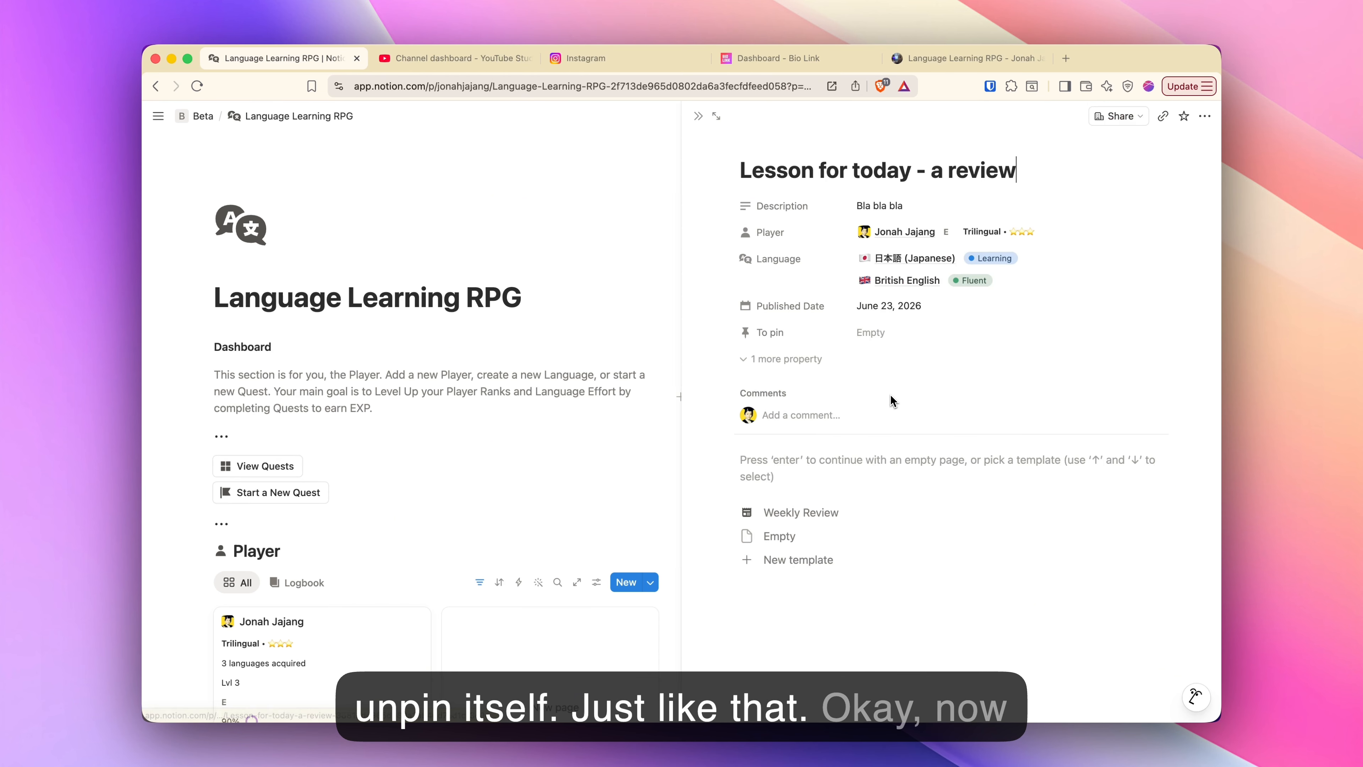
pyautogui.click(821, 468)
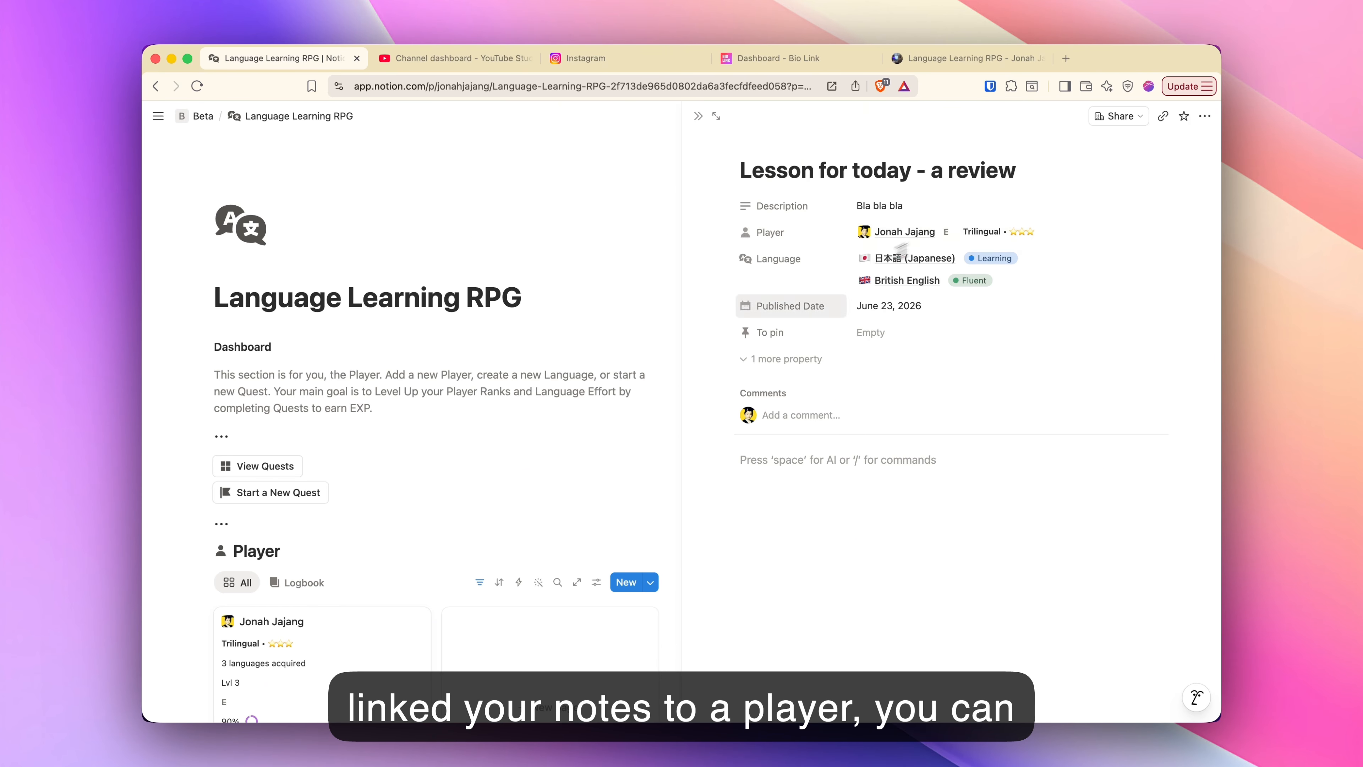
# - Open the player's page from the dashboard and switch its quest section to the Notes view to examine the linked notes
pyautogui.scroll(-1, 344, 644)
pyautogui.click(348, 601)
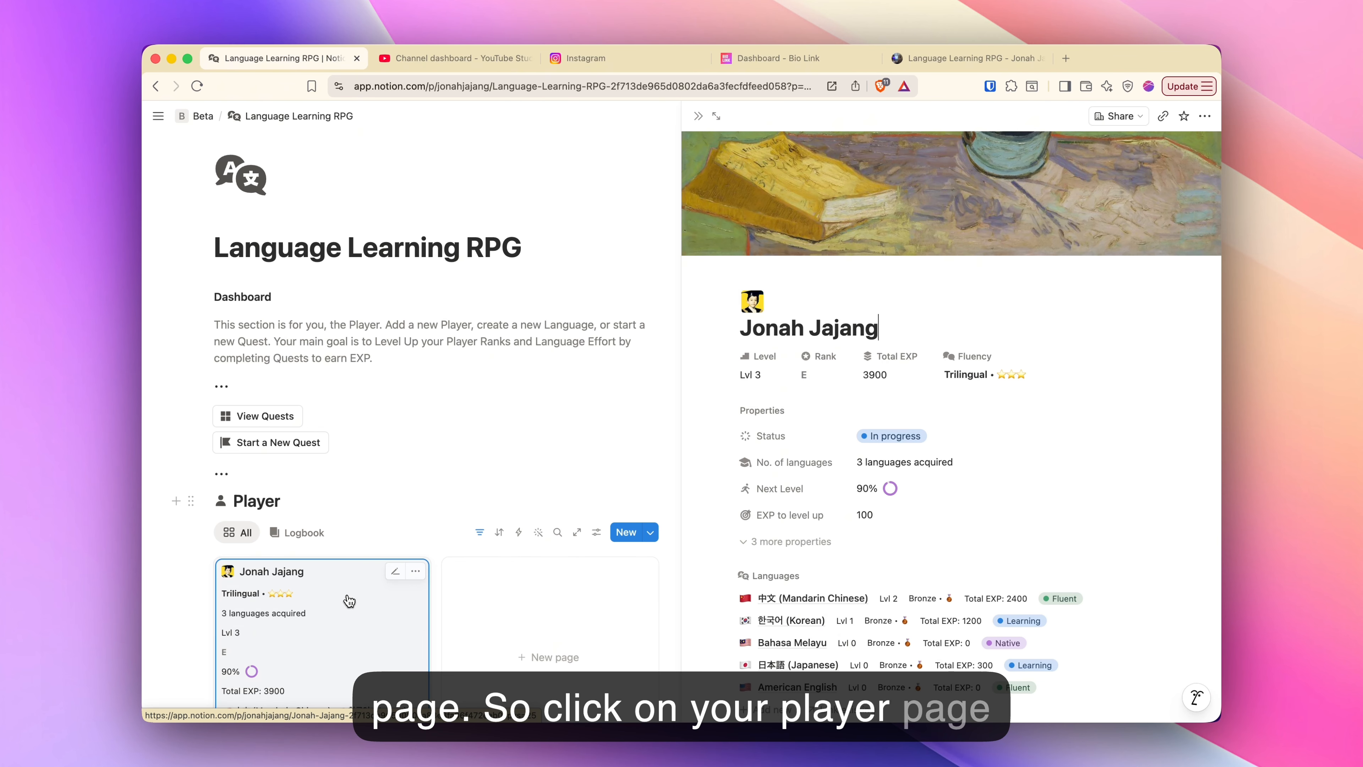
pyautogui.scroll(-5, 839, 399)
pyautogui.scroll(-3, 838, 399)
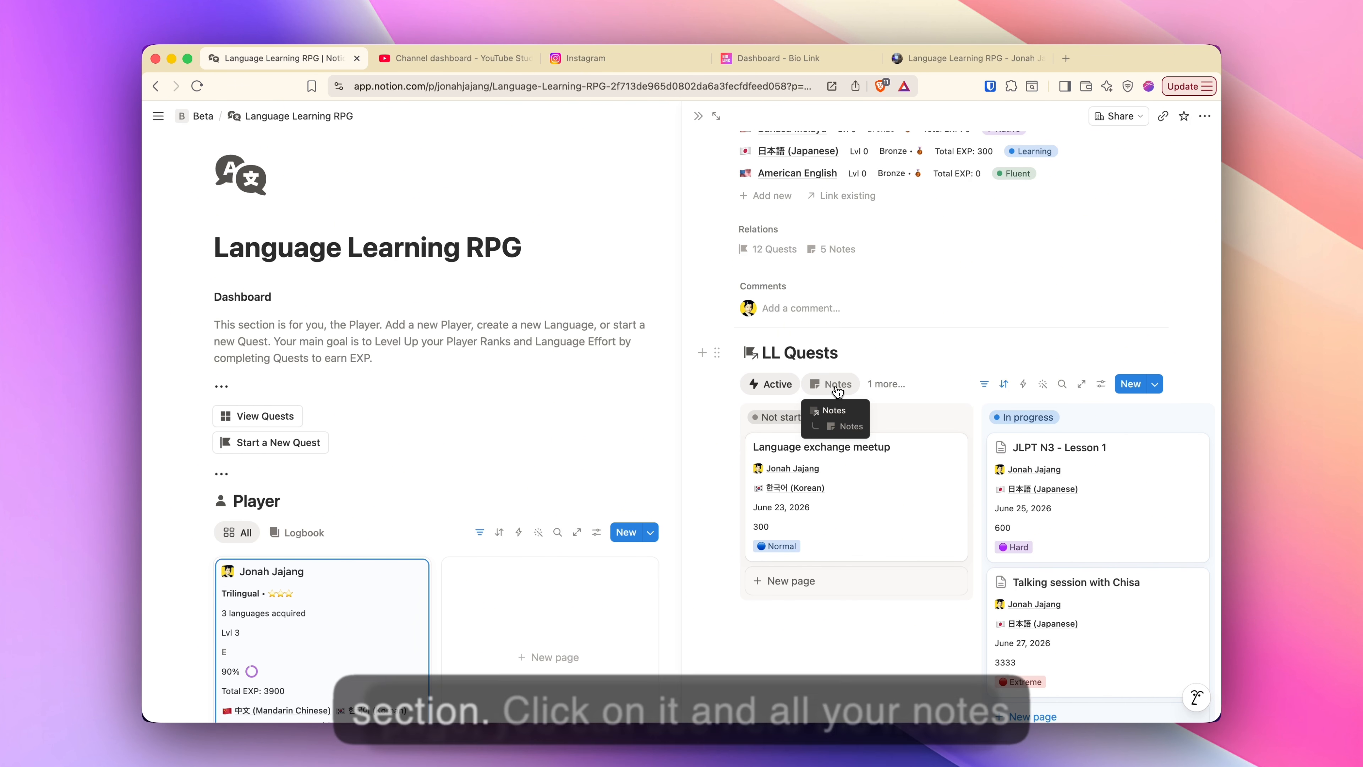
pyautogui.click(836, 385)
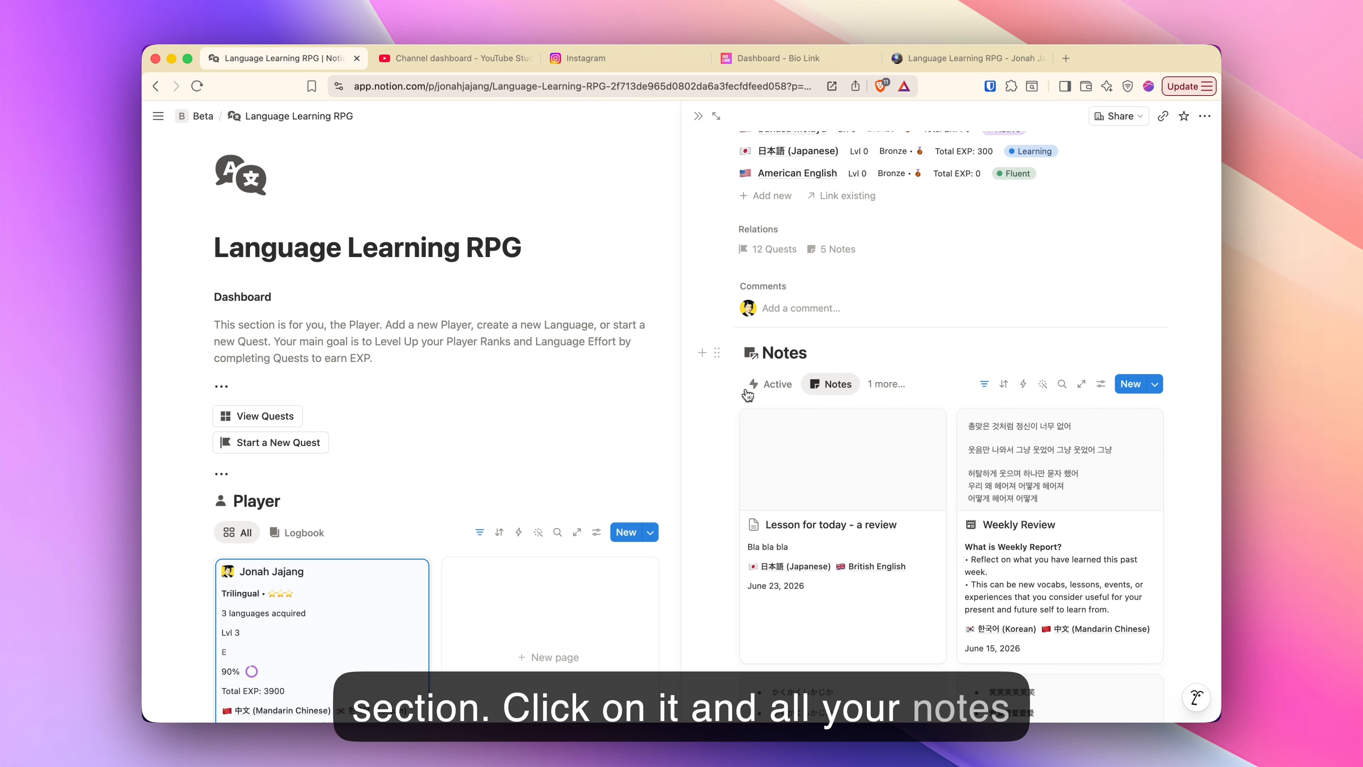
# - Look through the notes linked to the player, return to the player's profile details, and close the page
pyautogui.scroll(-4, 750, 395)
pyautogui.scroll(-6, 715, 373)
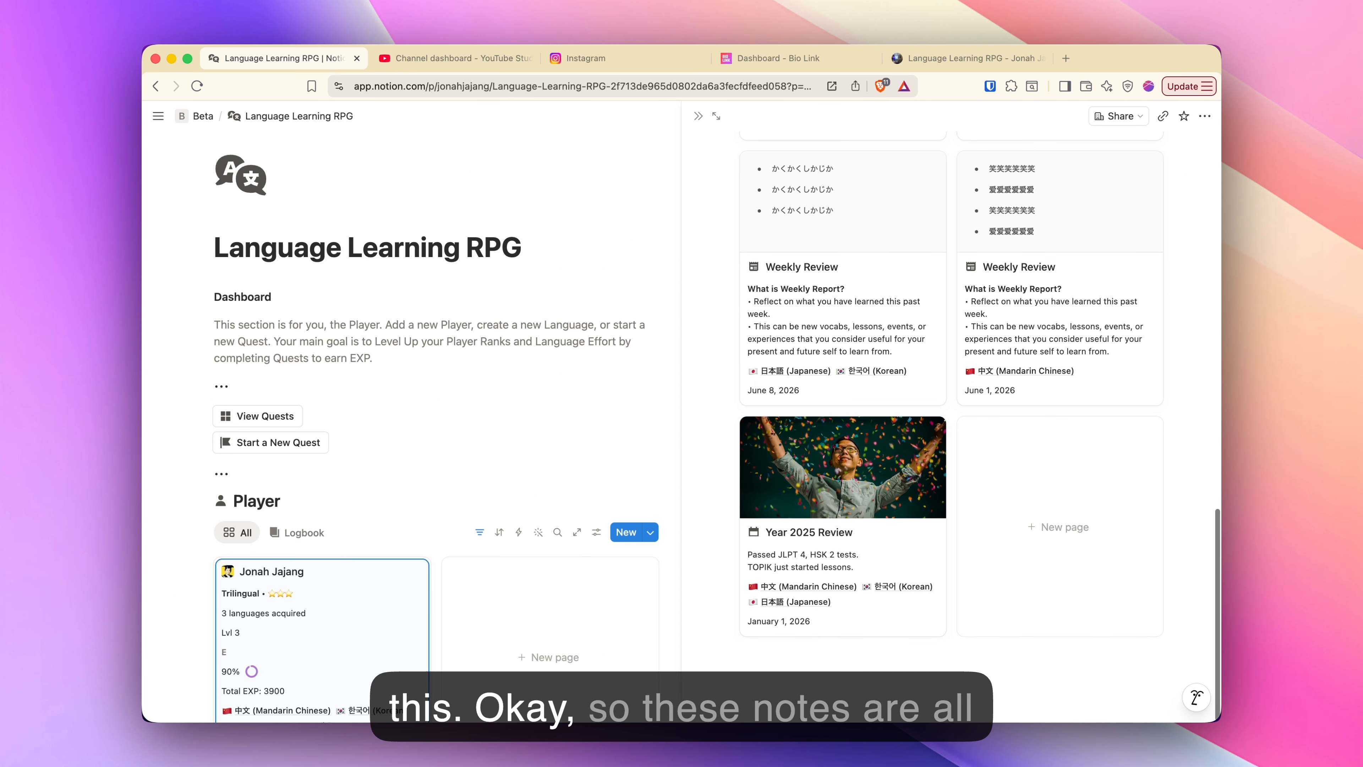
pyautogui.scroll(8, 715, 373)
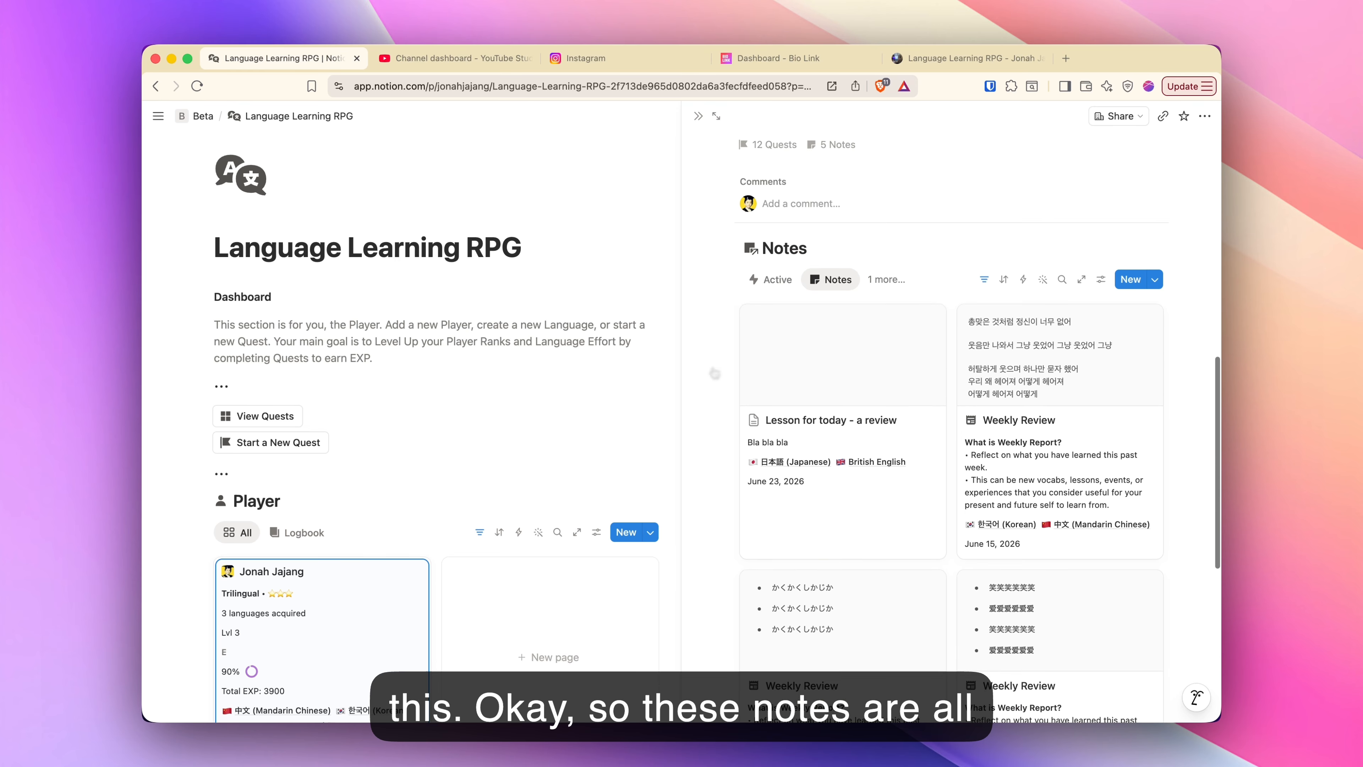
pyautogui.scroll(-1, 1001, 401)
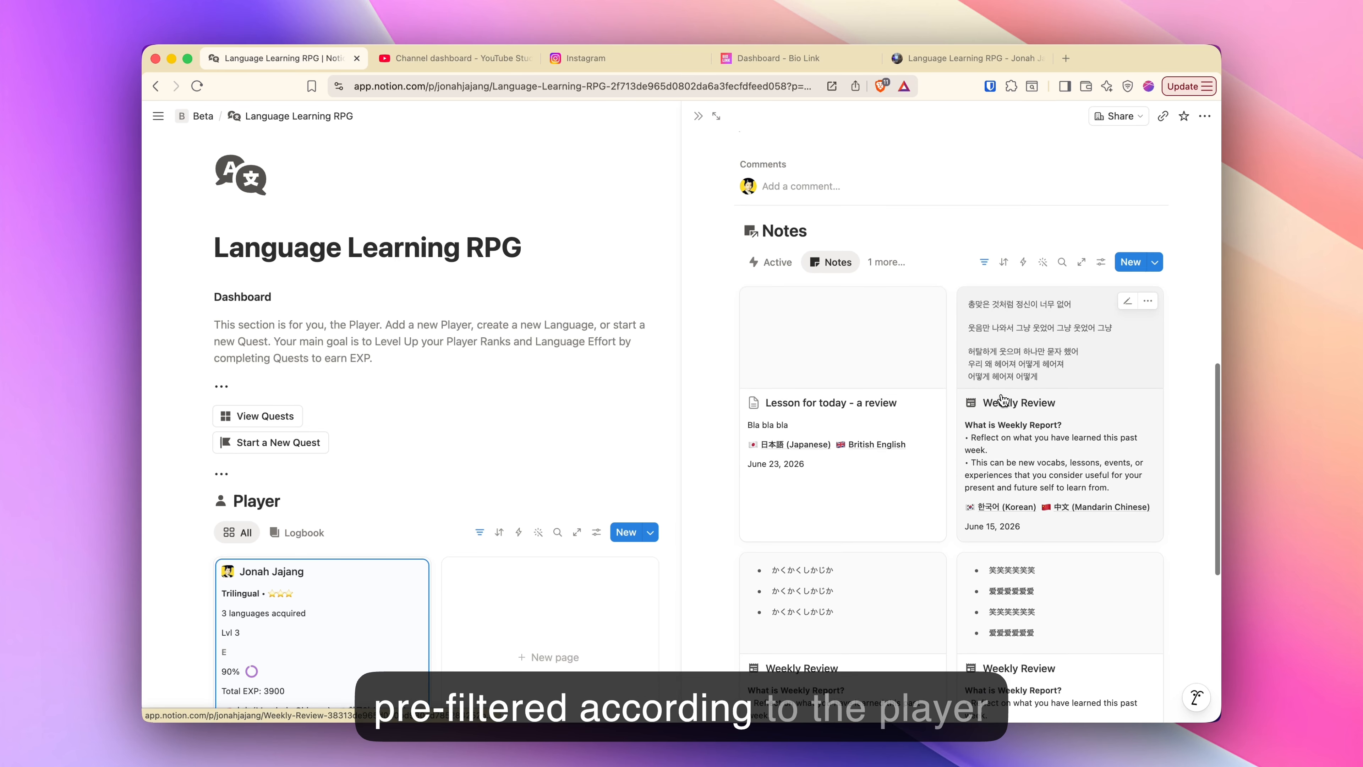
pyautogui.scroll(10, 1001, 400)
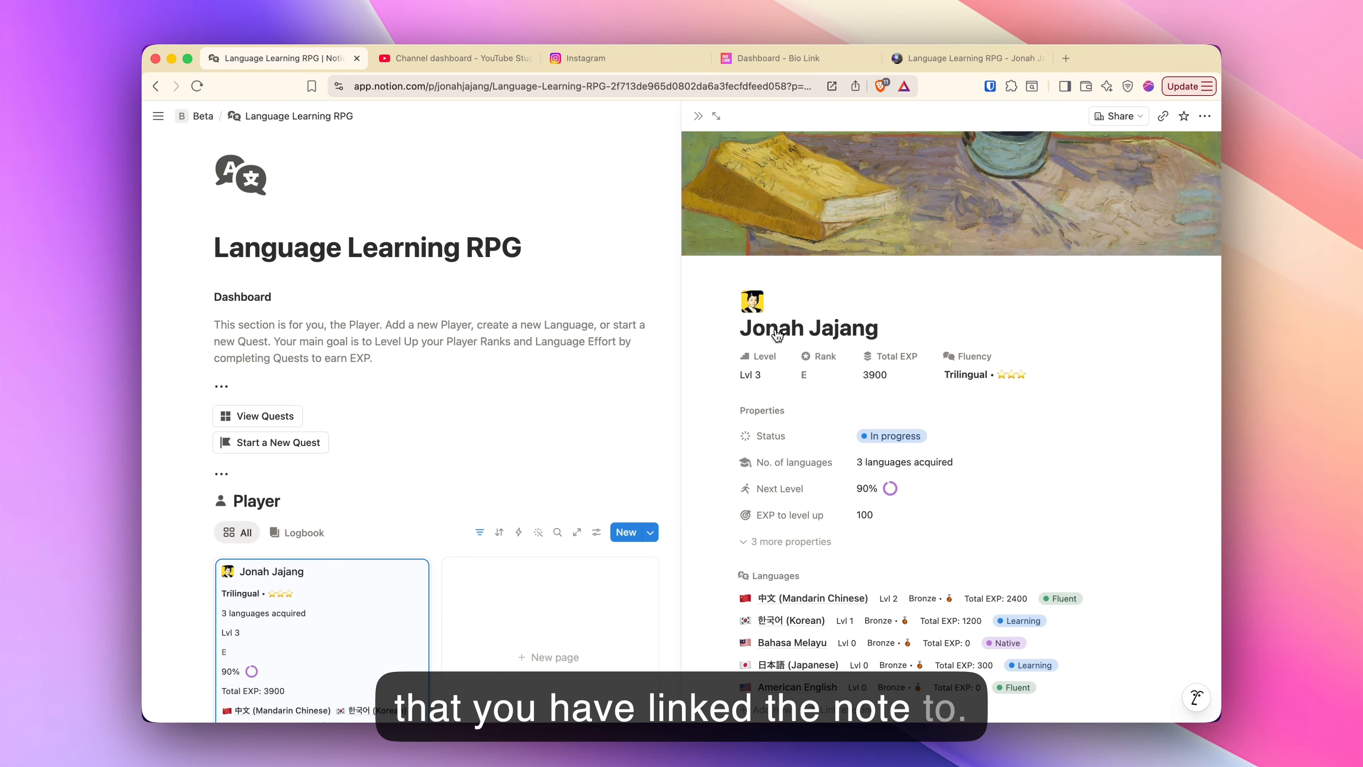
pyautogui.press('Escape')
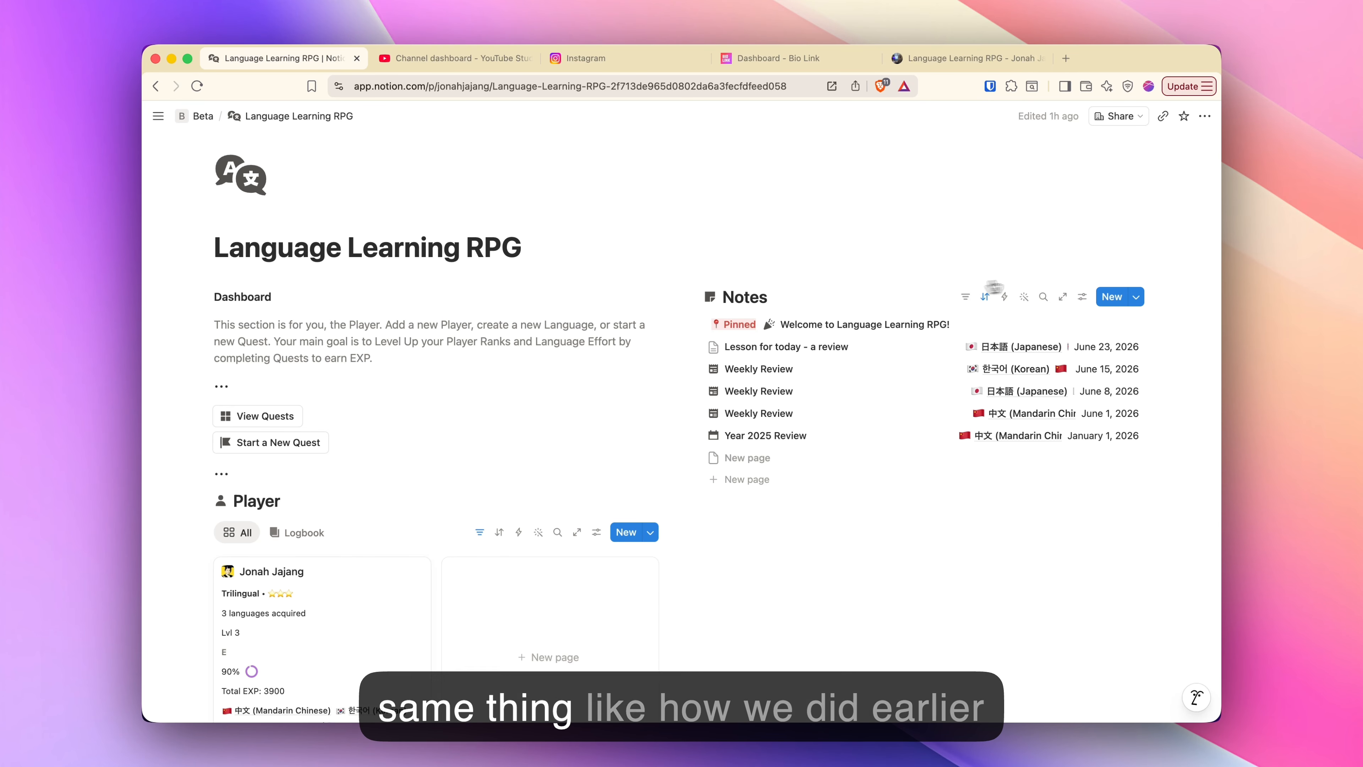
# - Create a new note from the Weekly Review template in the Notes database and close it
pyautogui.click(1136, 297)
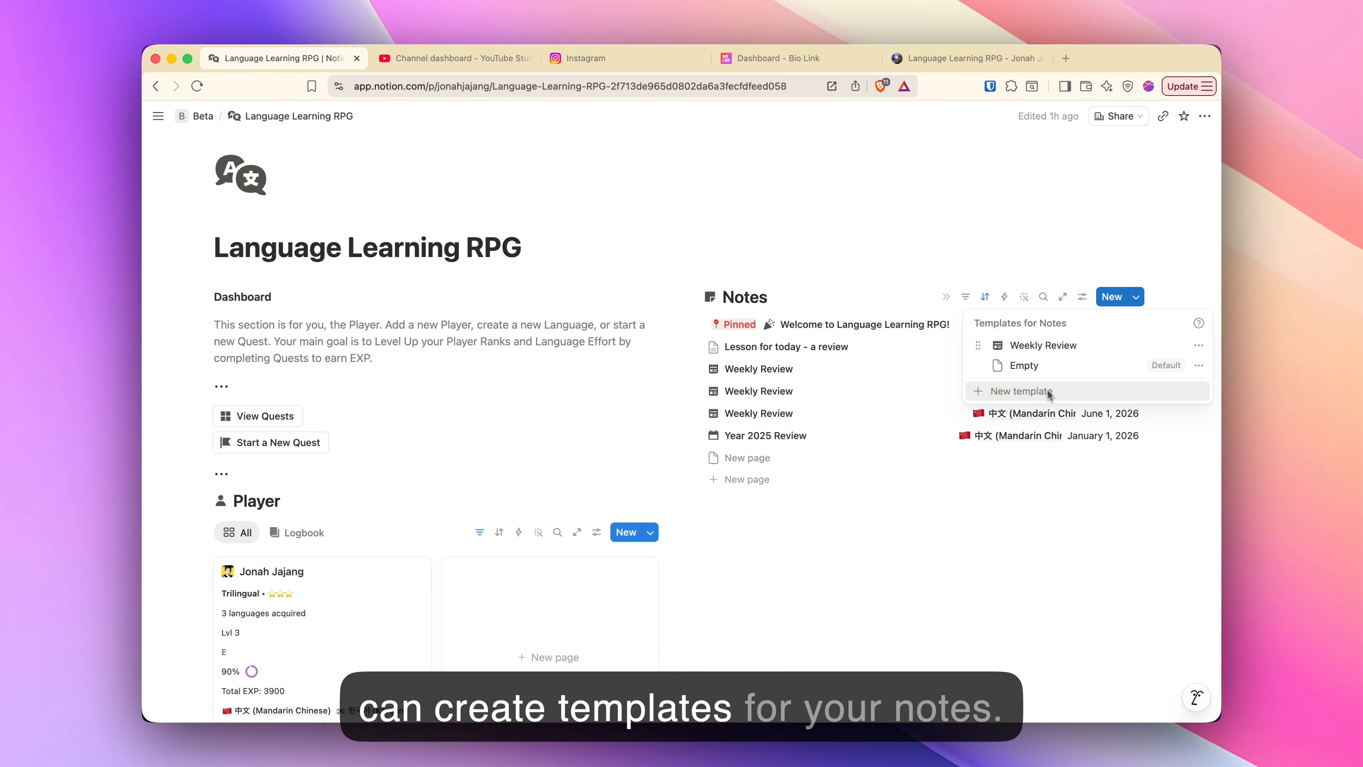
pyautogui.click(1194, 278)
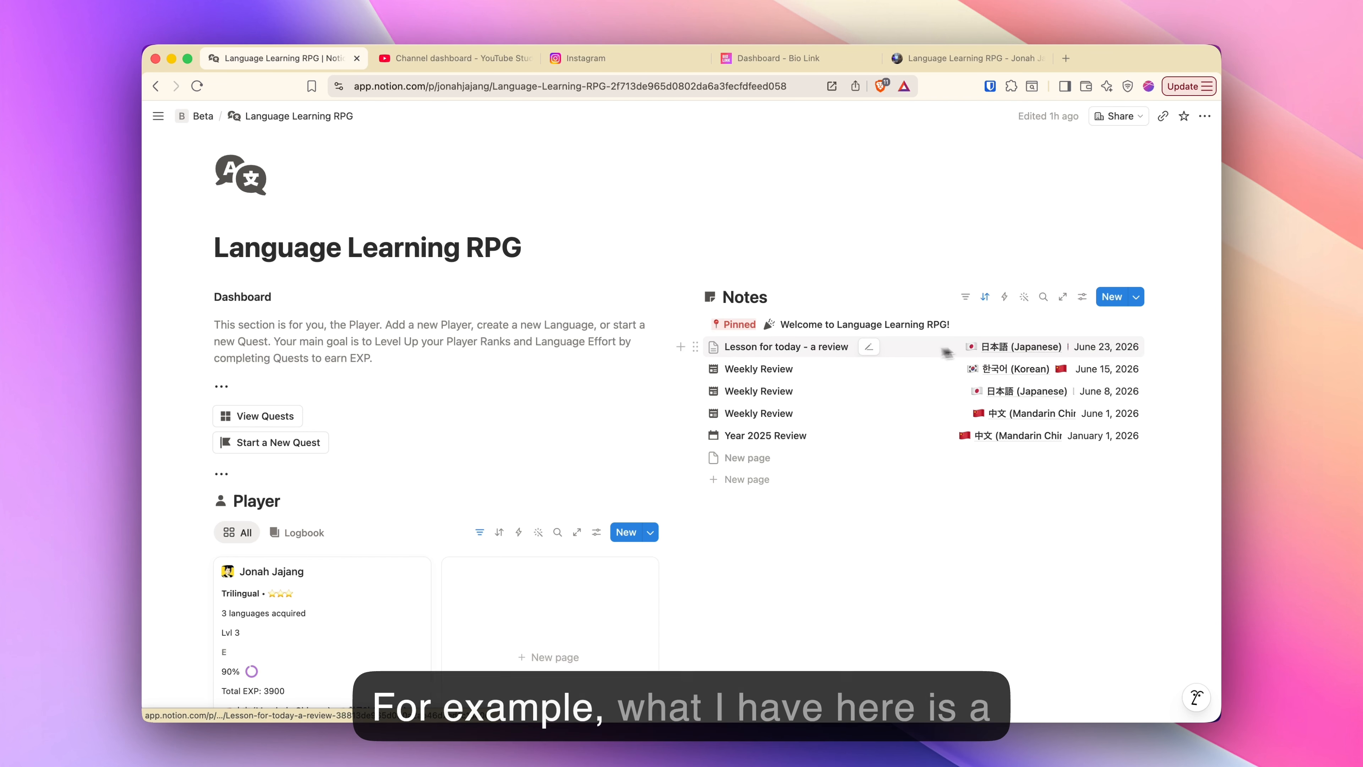
pyautogui.click(1134, 298)
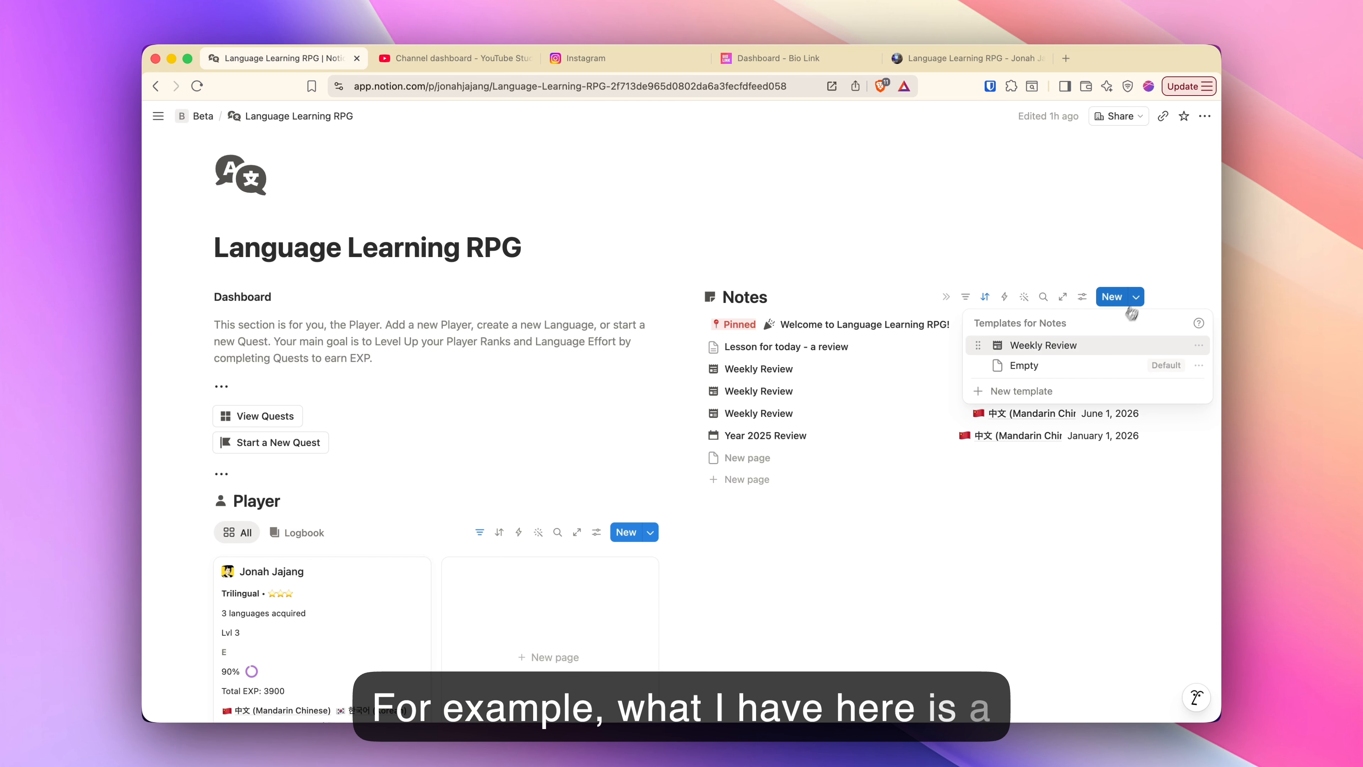
pyautogui.click(1072, 351)
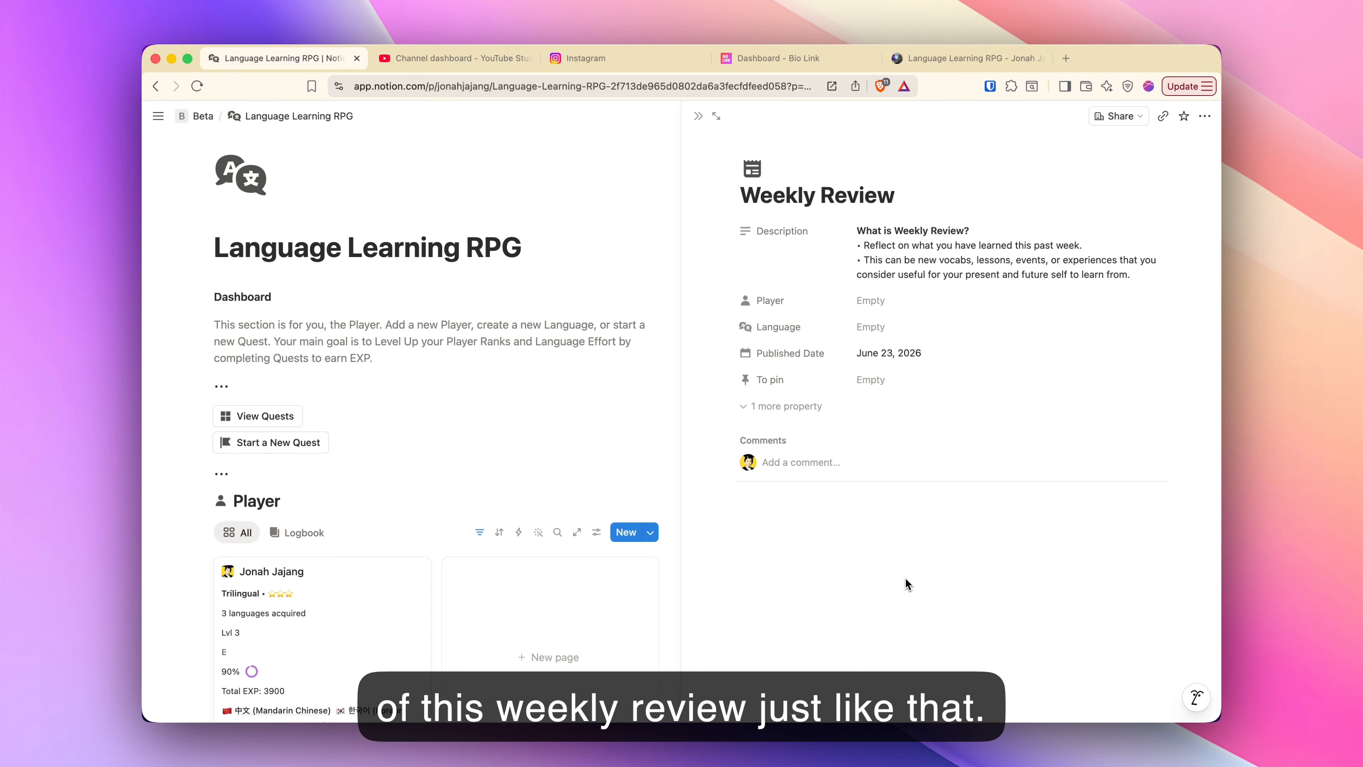
pyautogui.press('Escape')
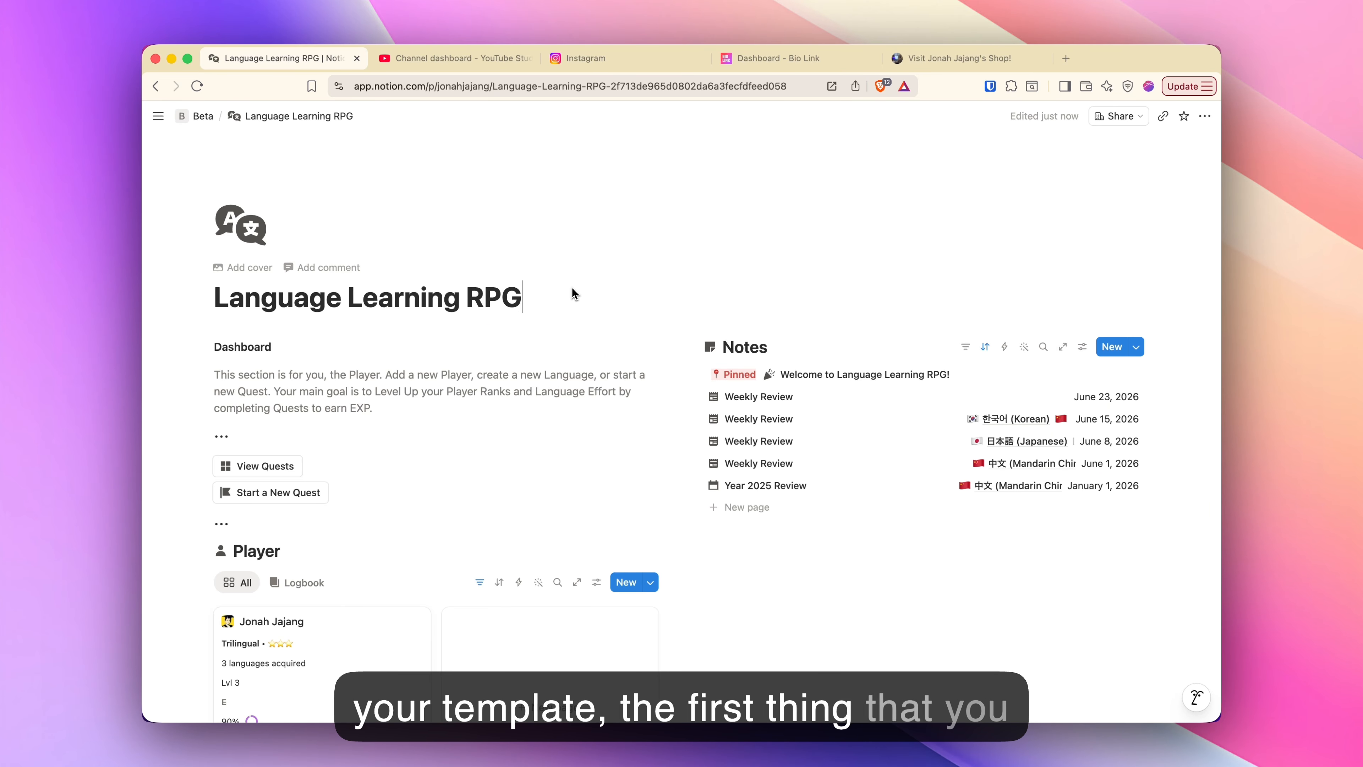
# - View the quests from the dashboard, mark the Extreme talking session quest as done, and close the quest board
pyautogui.scroll(-3, 572, 290)
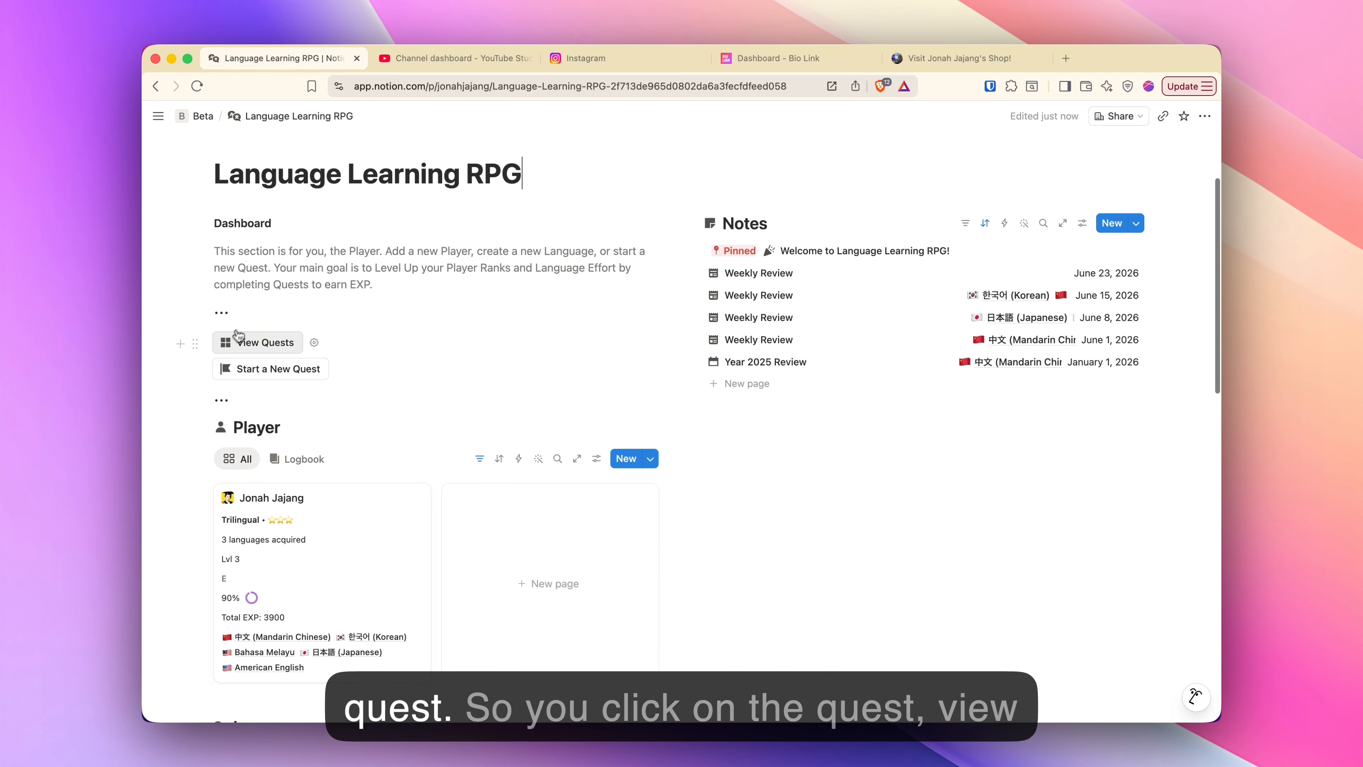
pyautogui.click(261, 344)
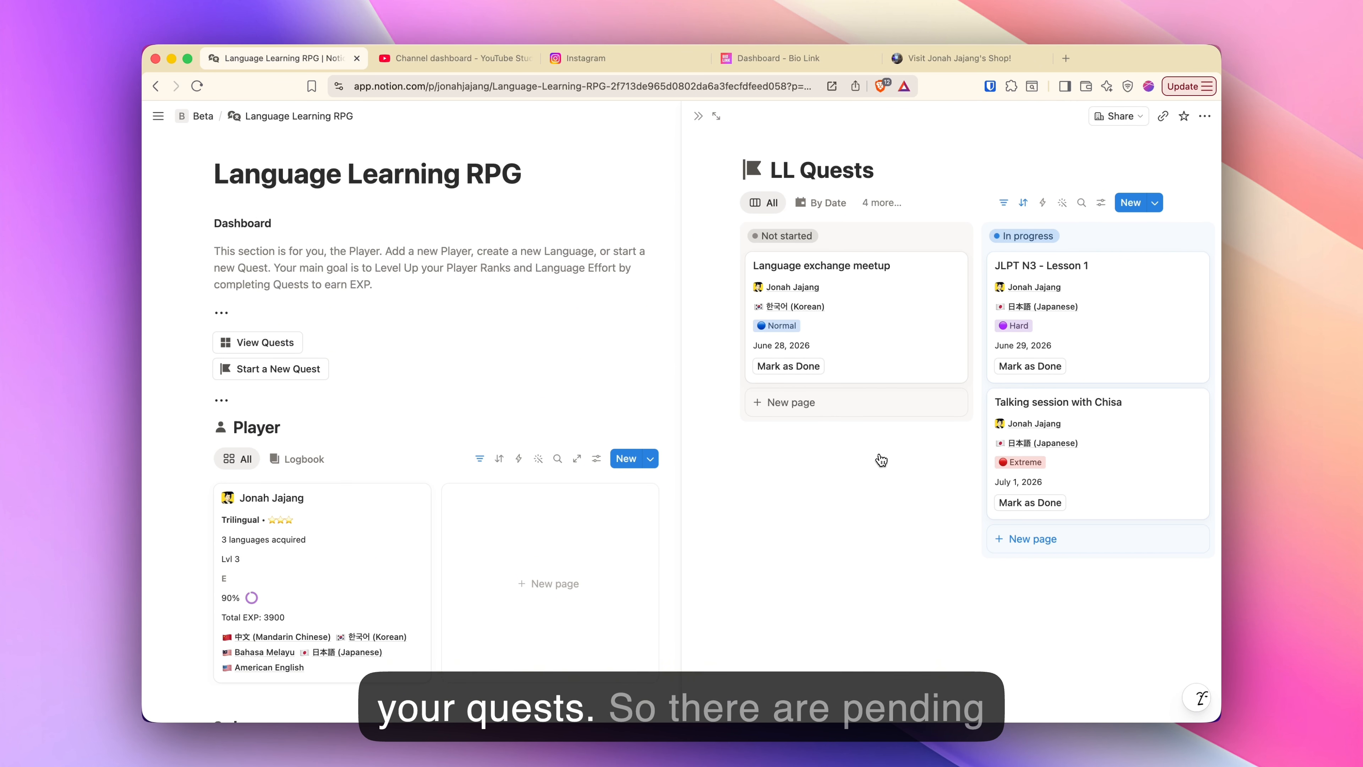
pyautogui.hscroll(2, 880, 460)
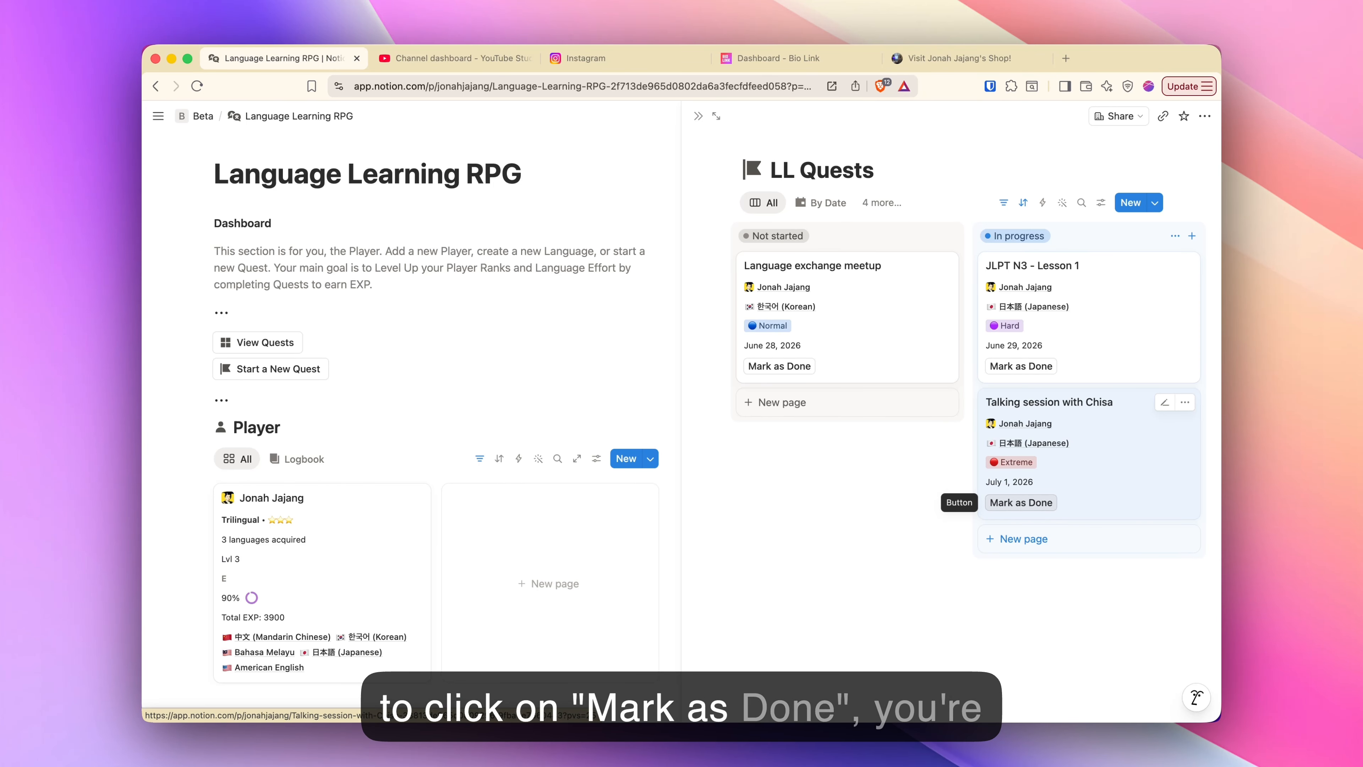
pyautogui.click(1021, 502)
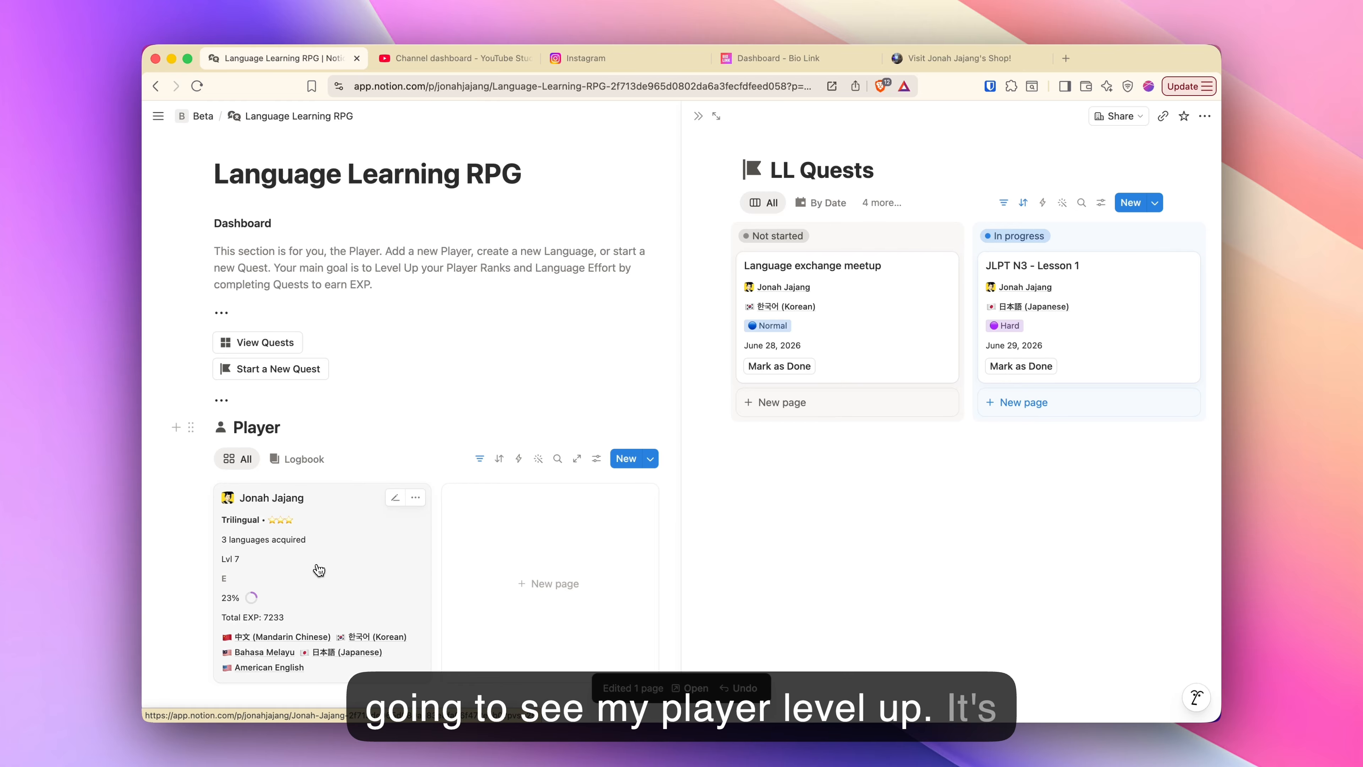
pyautogui.click(453, 381)
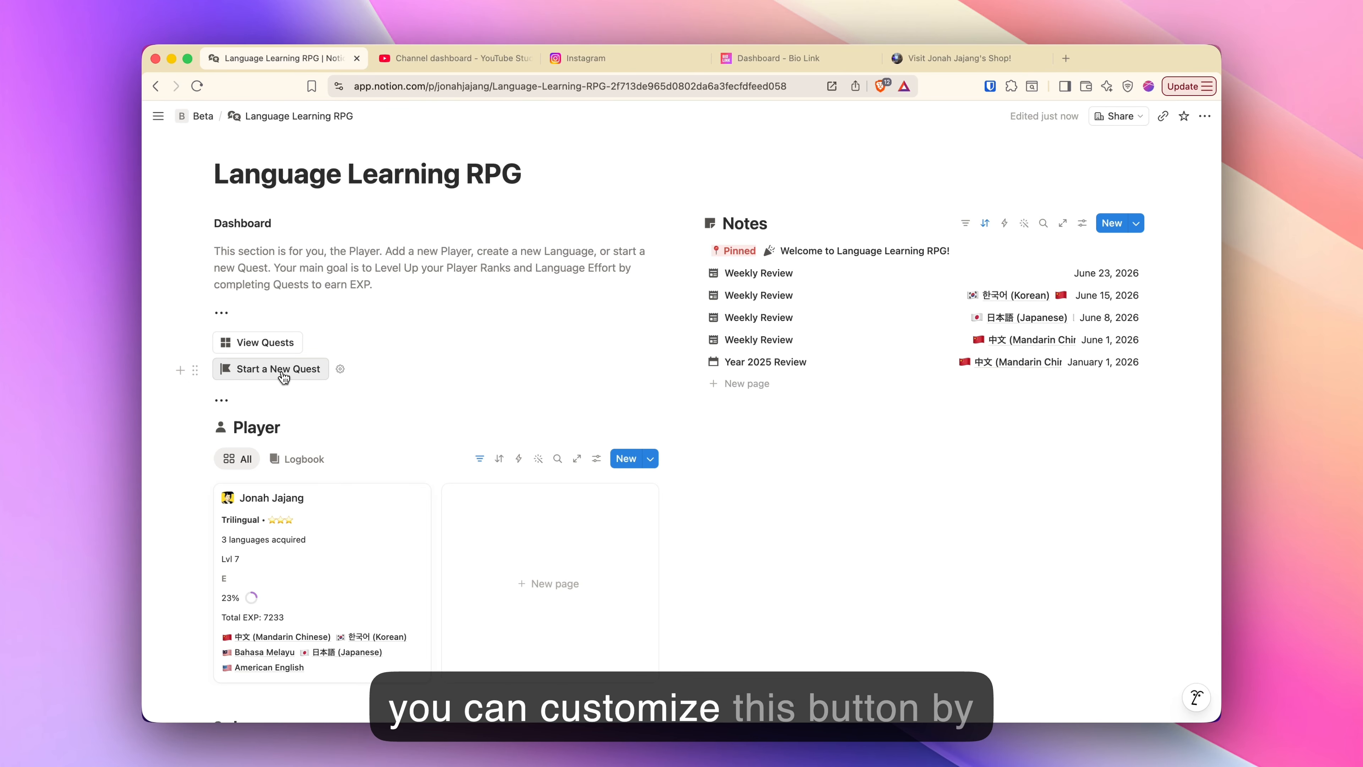
# - Configure the Start a New Quest button to prefill the Player property with the existing player, and save it
pyautogui.click(340, 370)
pyautogui.scroll(-2, 374, 387)
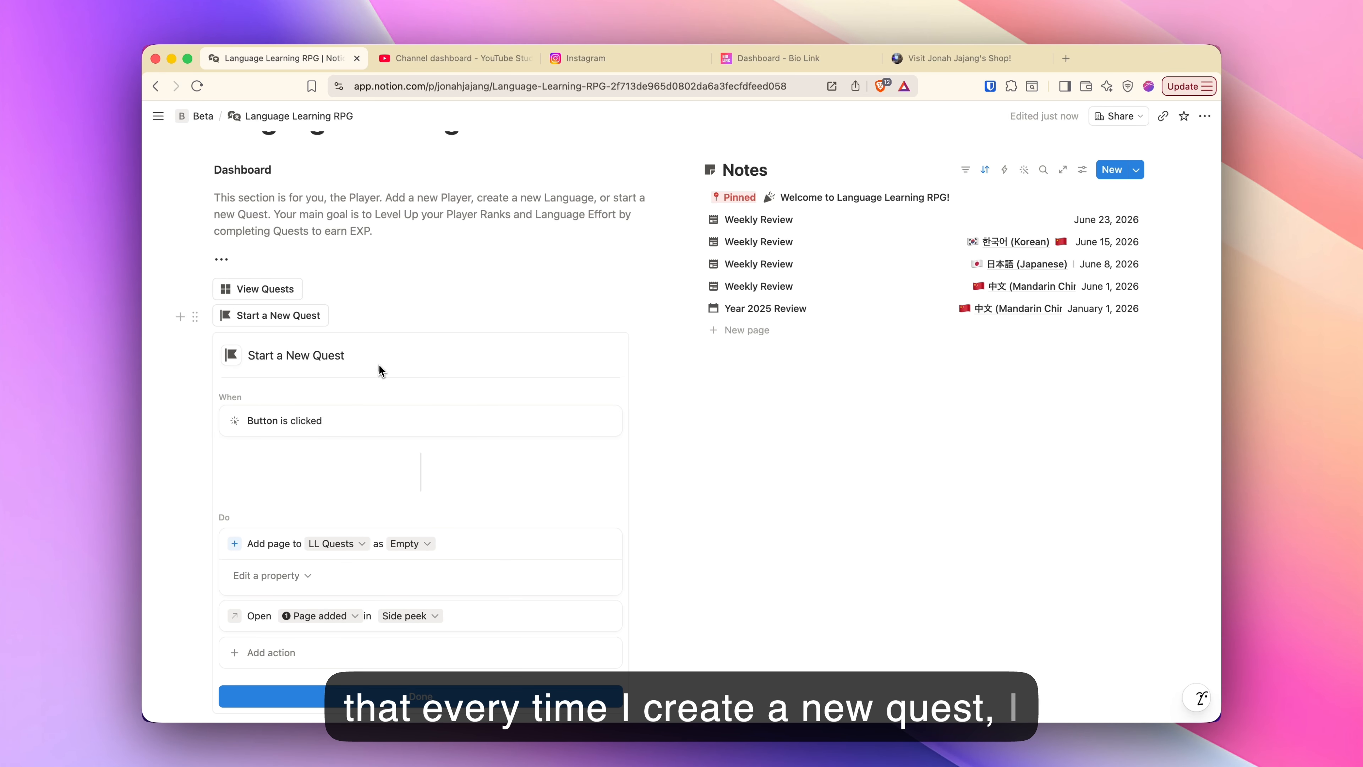
pyautogui.scroll(-1, 465, 371)
pyautogui.click(280, 541)
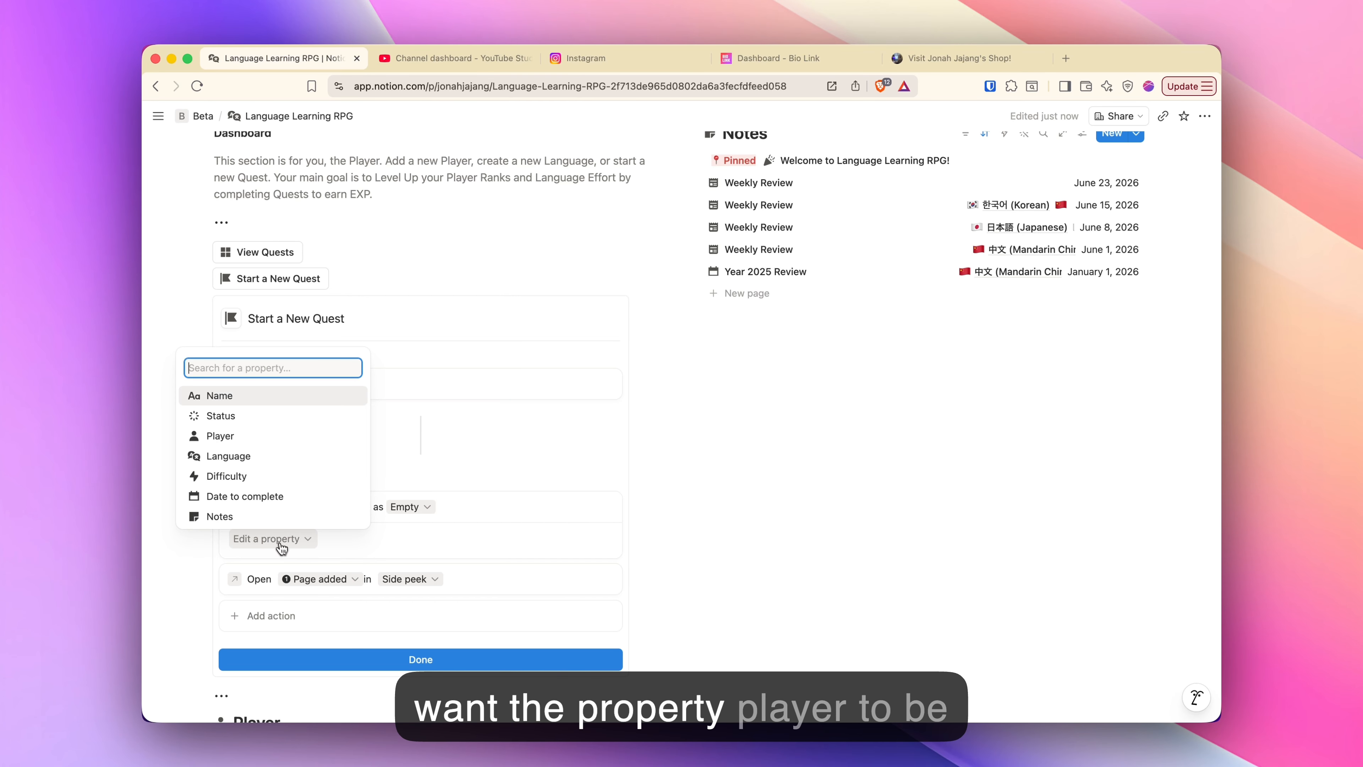
pyautogui.click(221, 435)
pyautogui.click(373, 541)
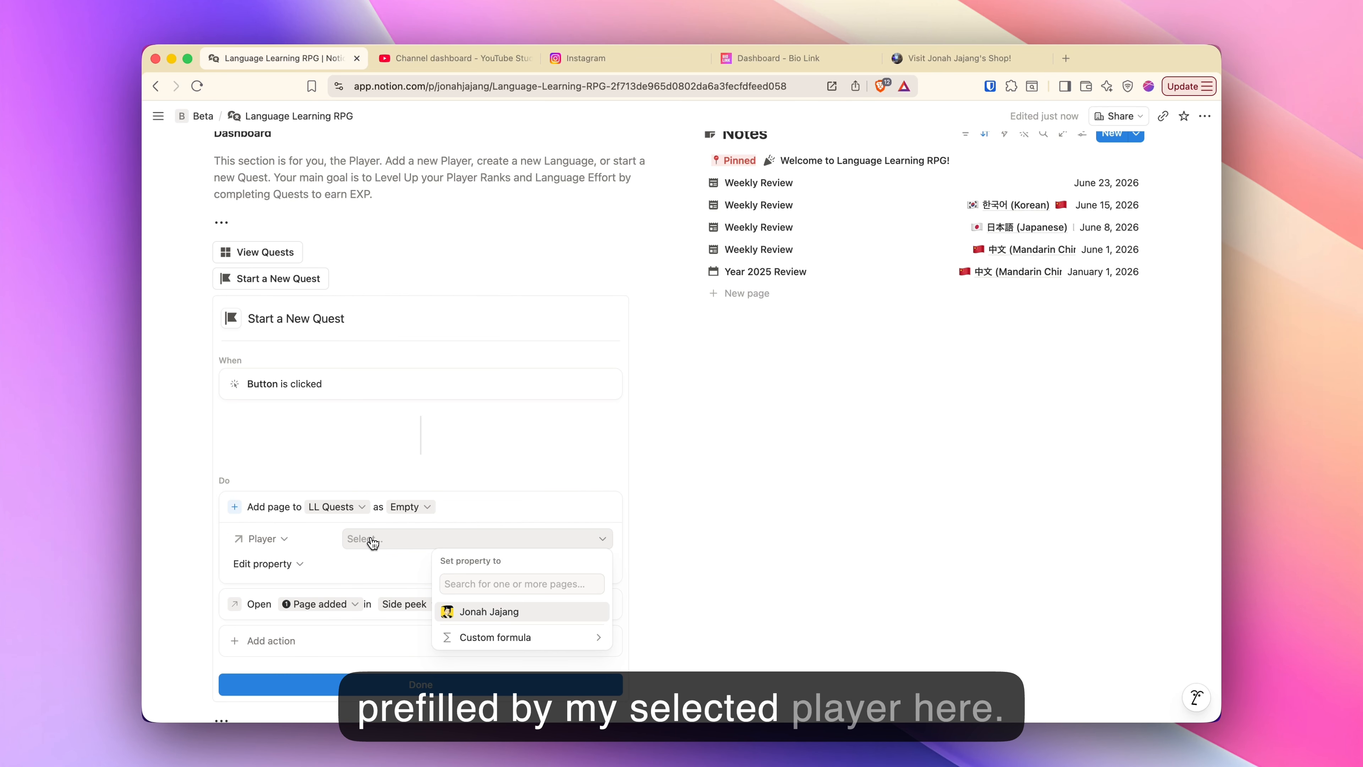
pyautogui.click(478, 611)
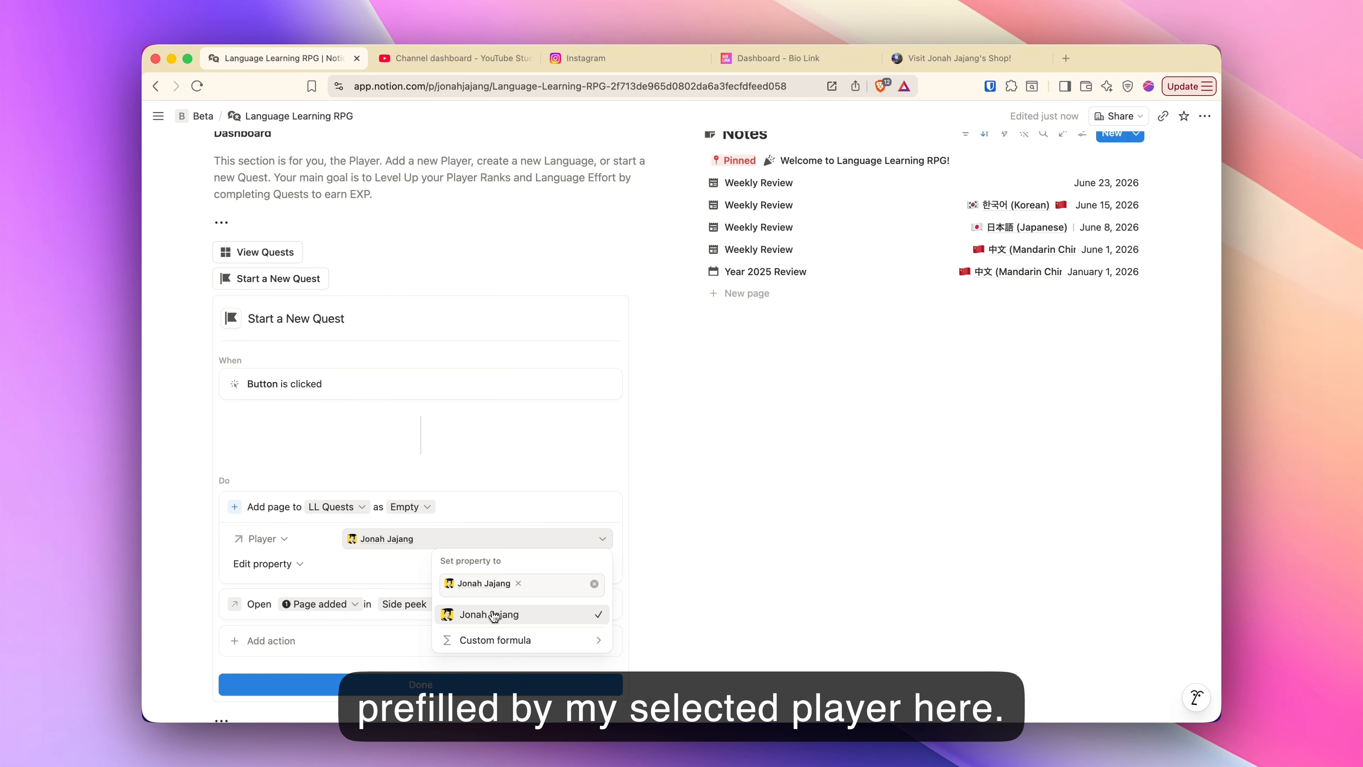
pyautogui.click(404, 565)
pyautogui.scroll(-2, 413, 590)
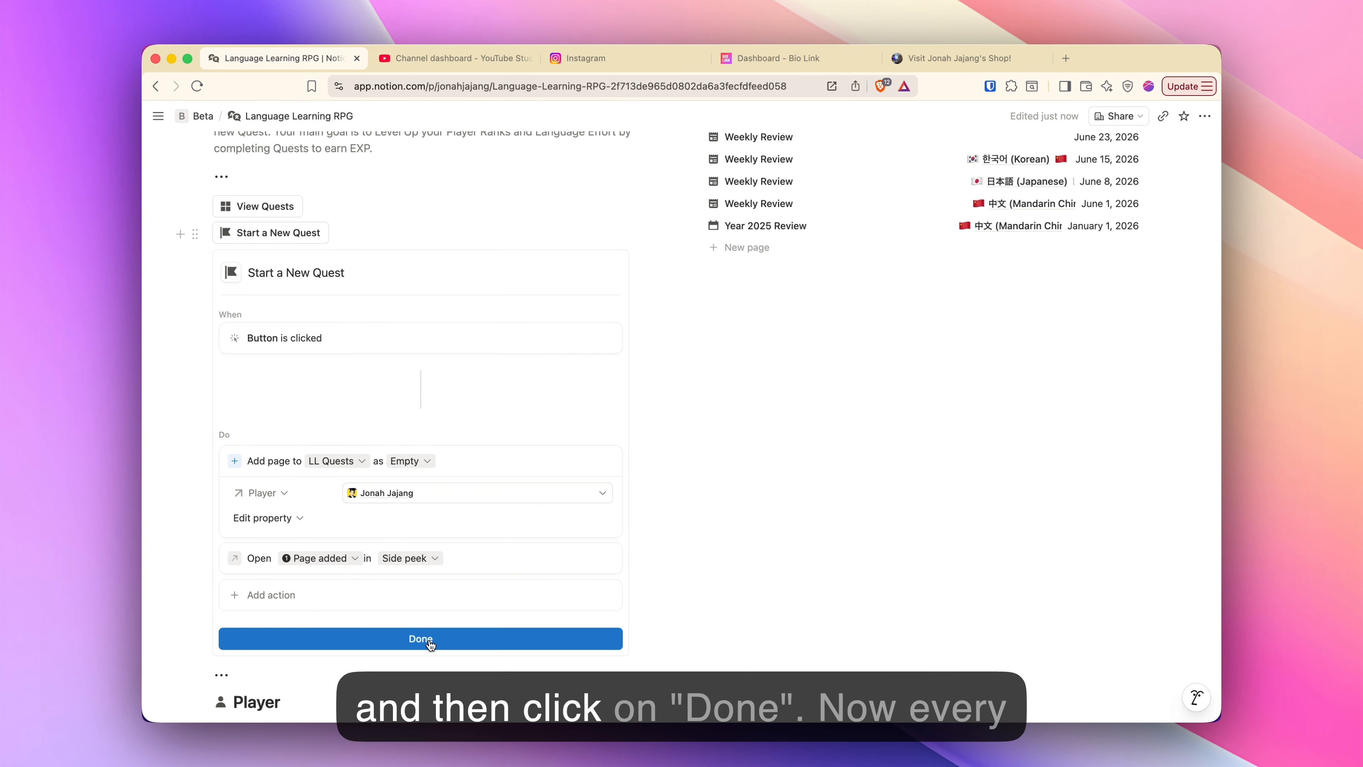
pyautogui.click(429, 643)
pyautogui.scroll(5, 356, 417)
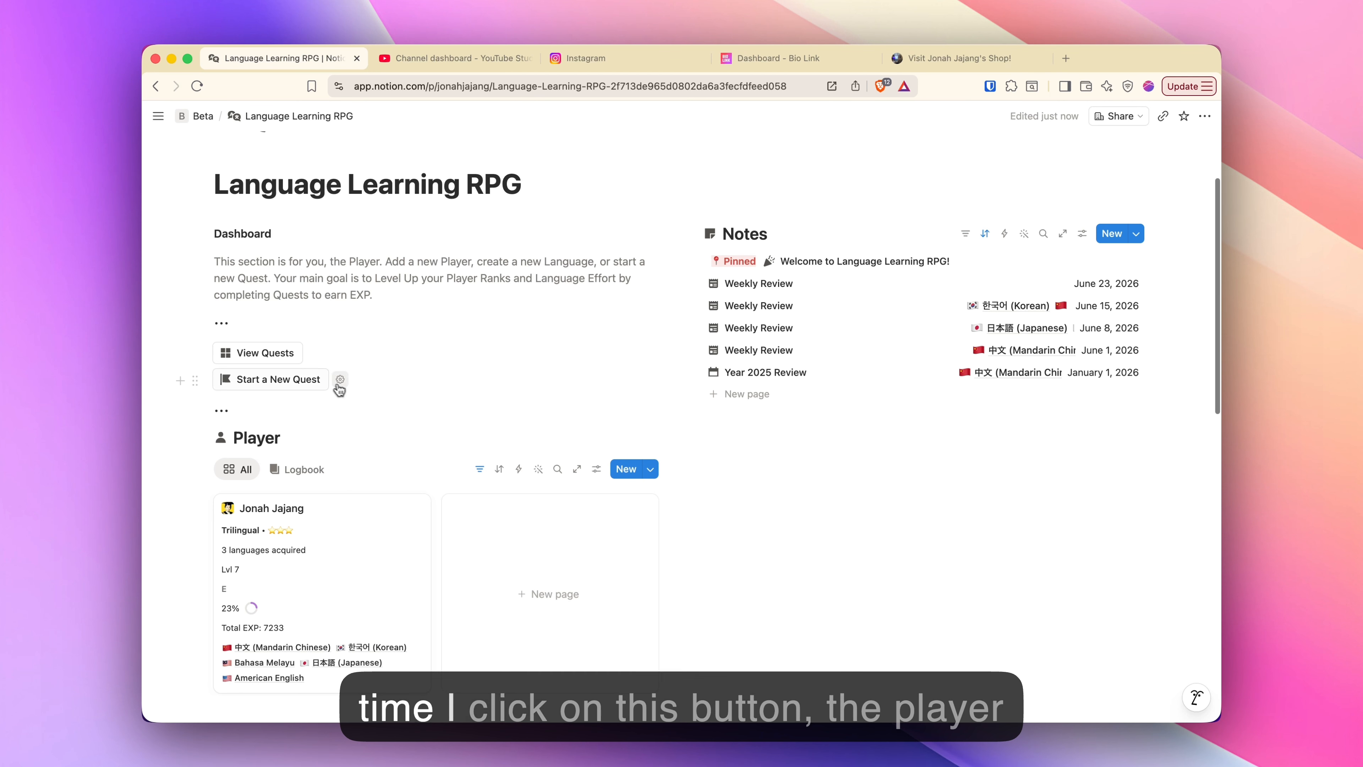
# - Start a new quest from the dashboard and title it "Revise lessons with tutor"
pyautogui.click(273, 380)
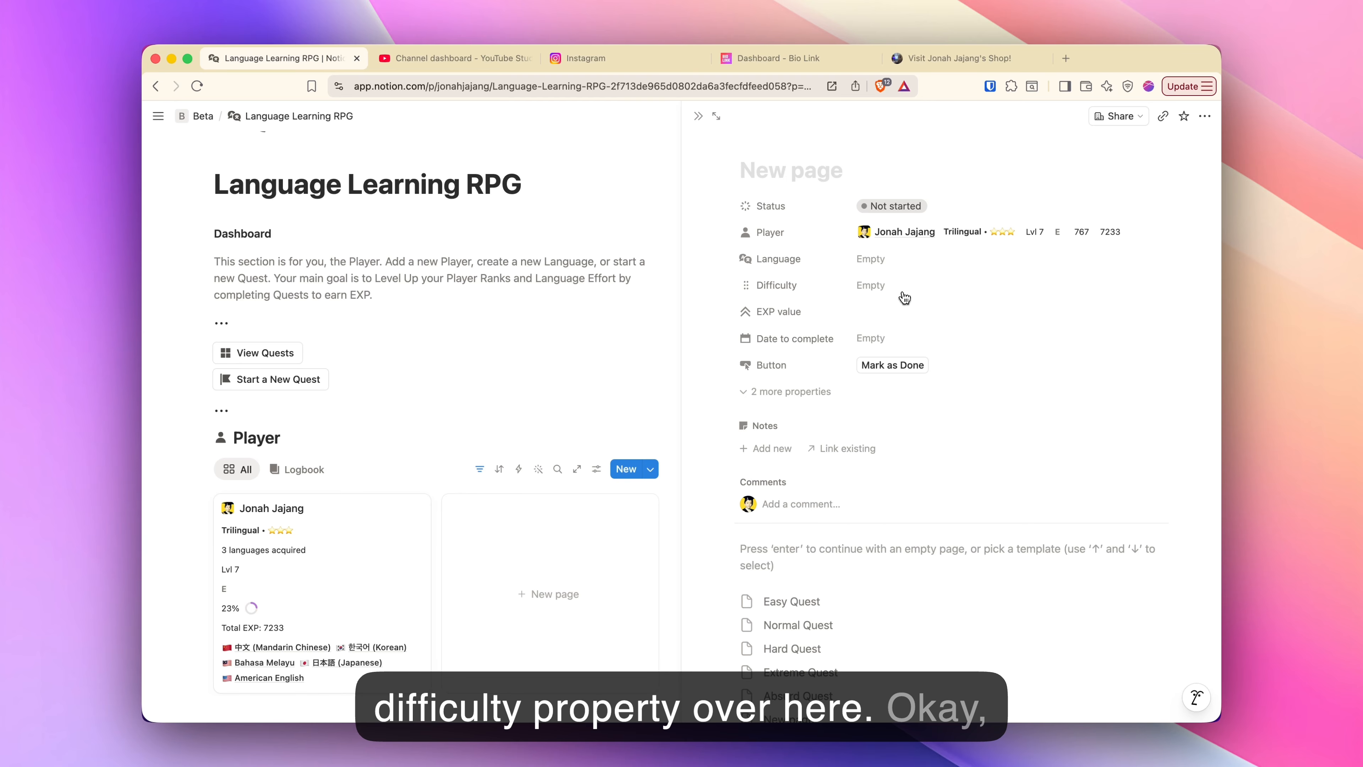
pyautogui.click(808, 175)
pyautogui.write('Revise lessons with tutoe')
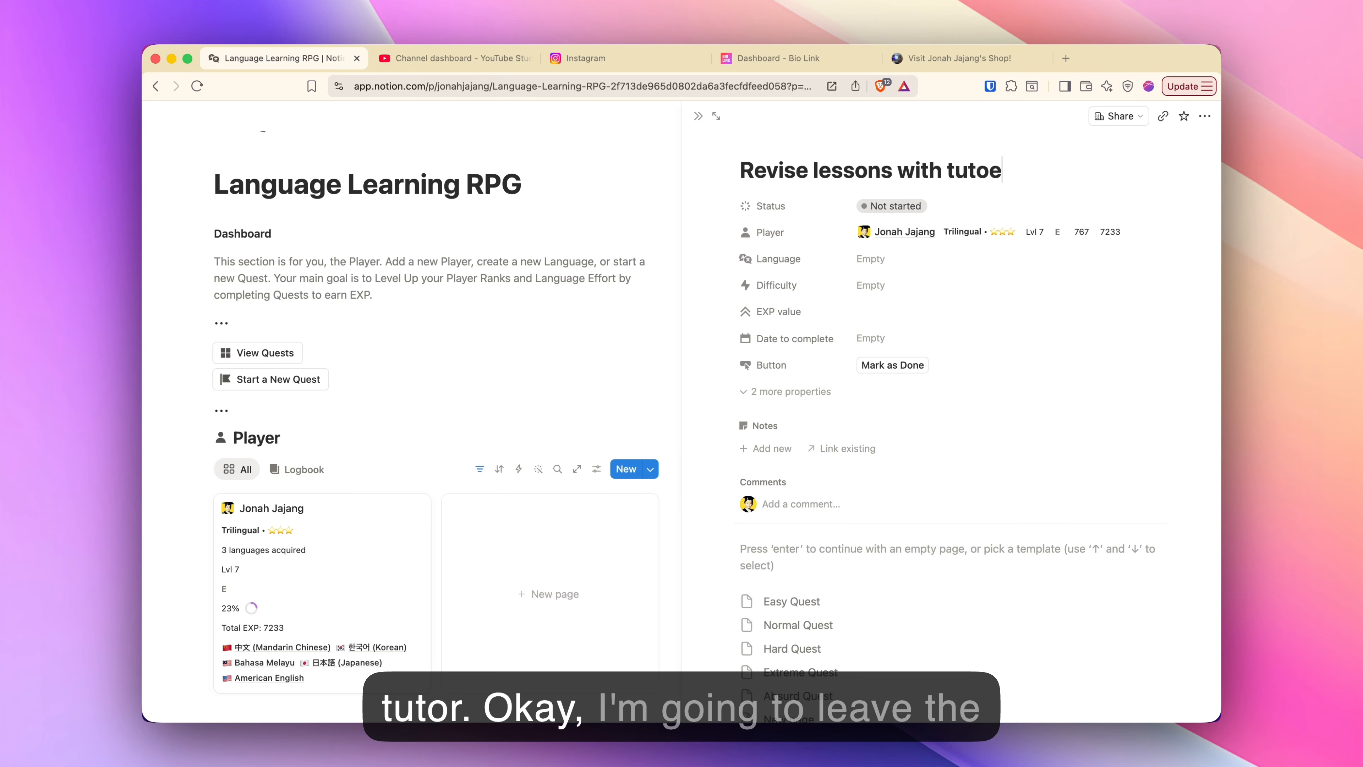
pyautogui.press('BackSpace')
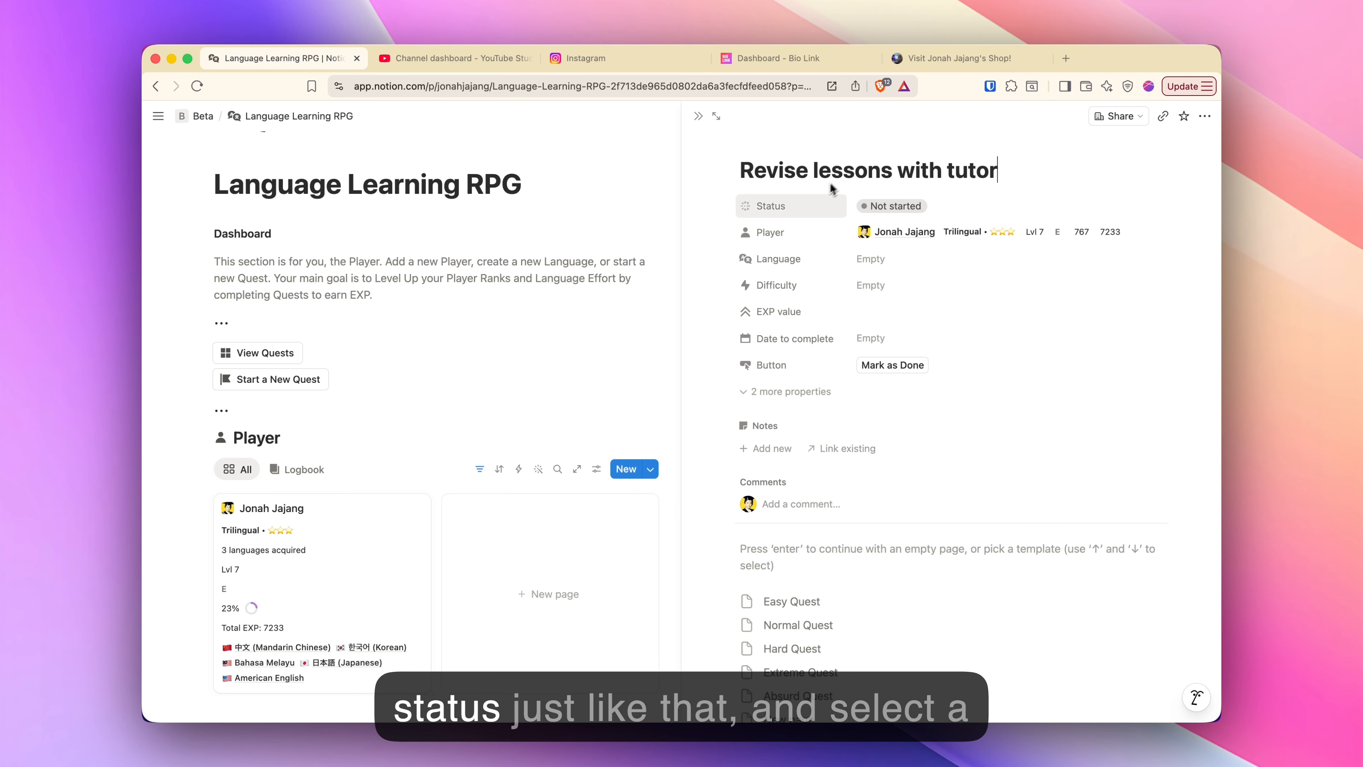
# - Link the quest to 日本語 (Japanese) and apply the Hard Quest template to it
pyautogui.click(873, 259)
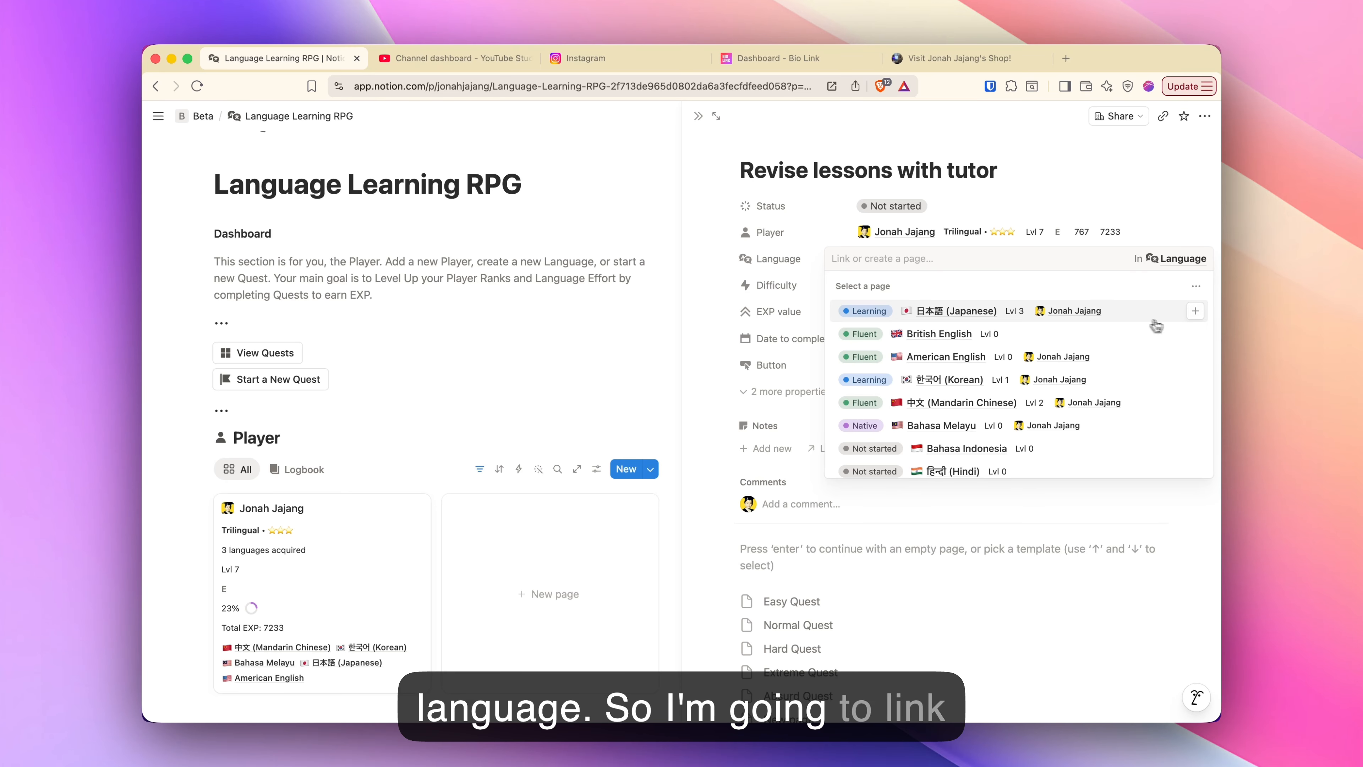
pyautogui.click(1052, 310)
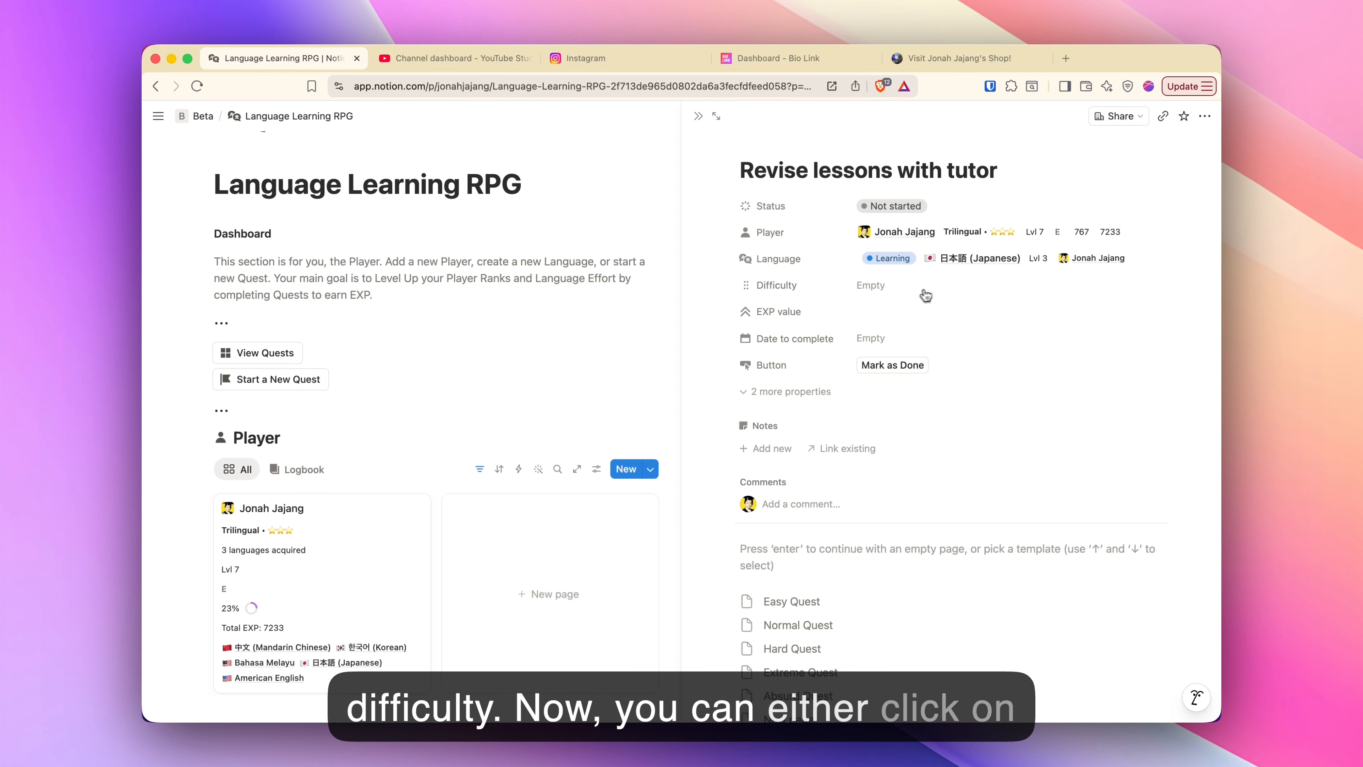
pyautogui.click(918, 295)
pyautogui.click(1021, 163)
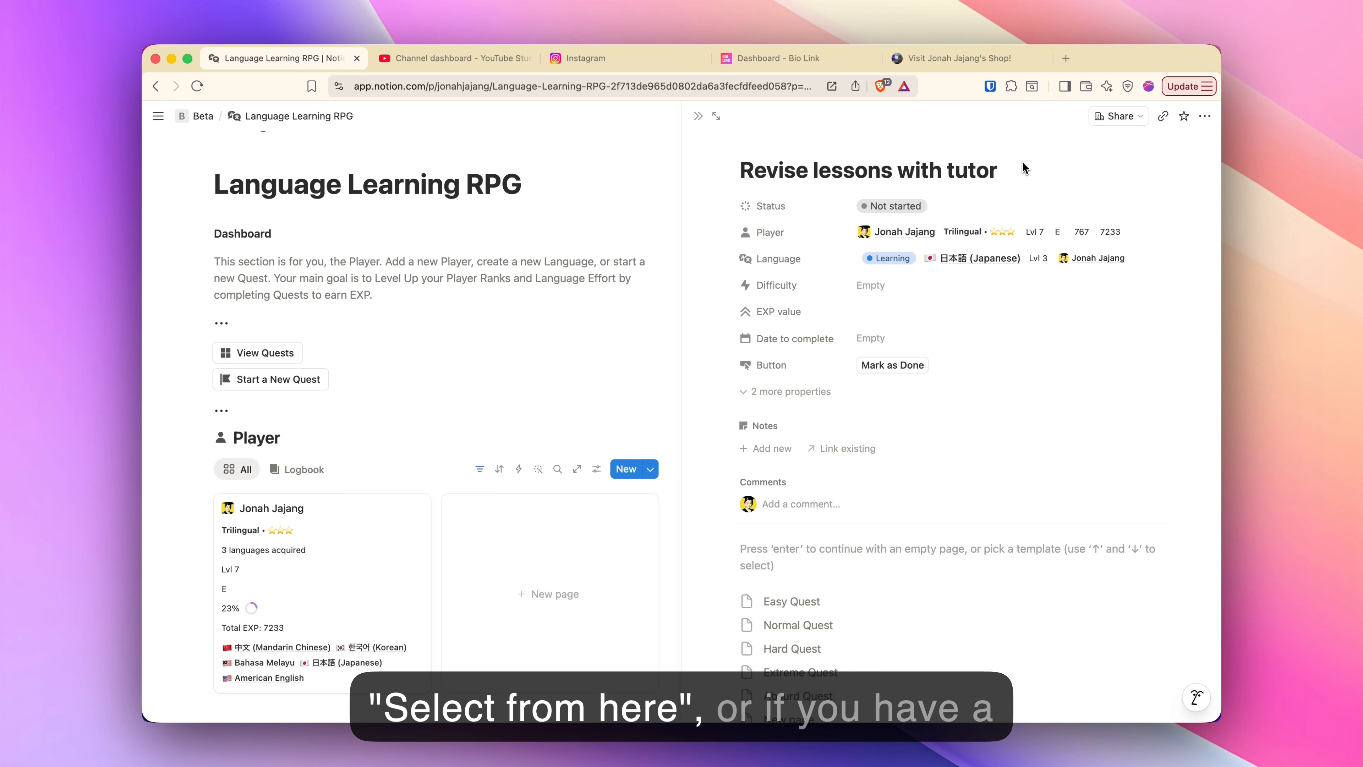
pyautogui.scroll(-2, 865, 578)
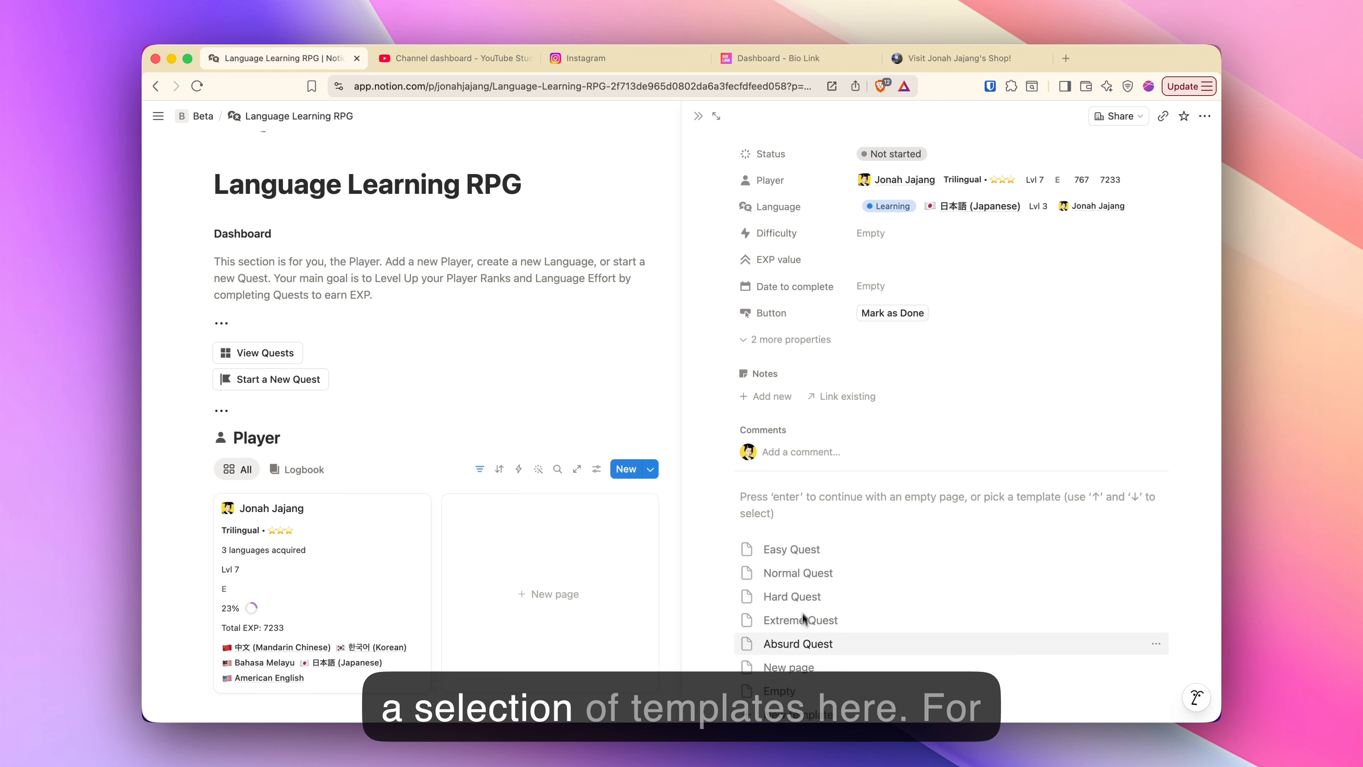
pyautogui.click(865, 601)
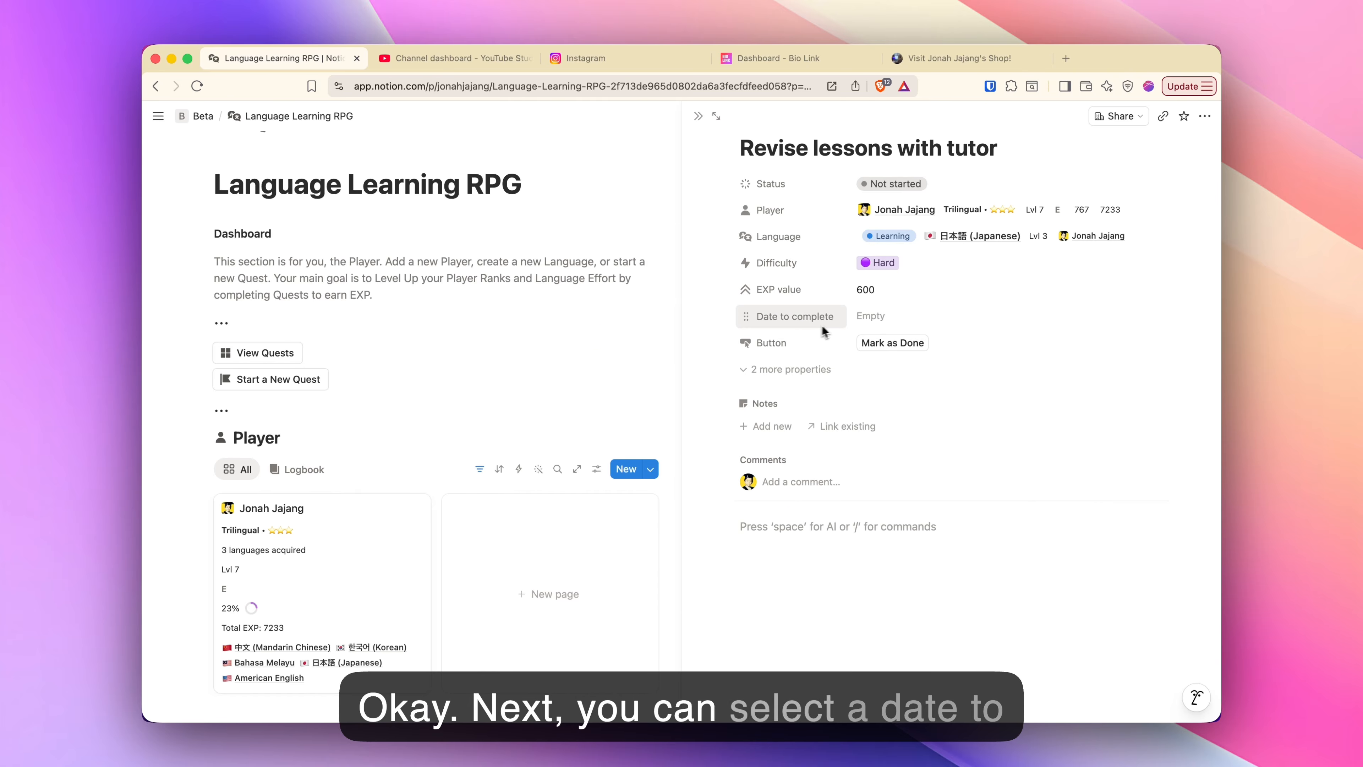
# - Set the quest's Date to complete to June 28, 2026, with no end date or reminder
pyautogui.click(912, 321)
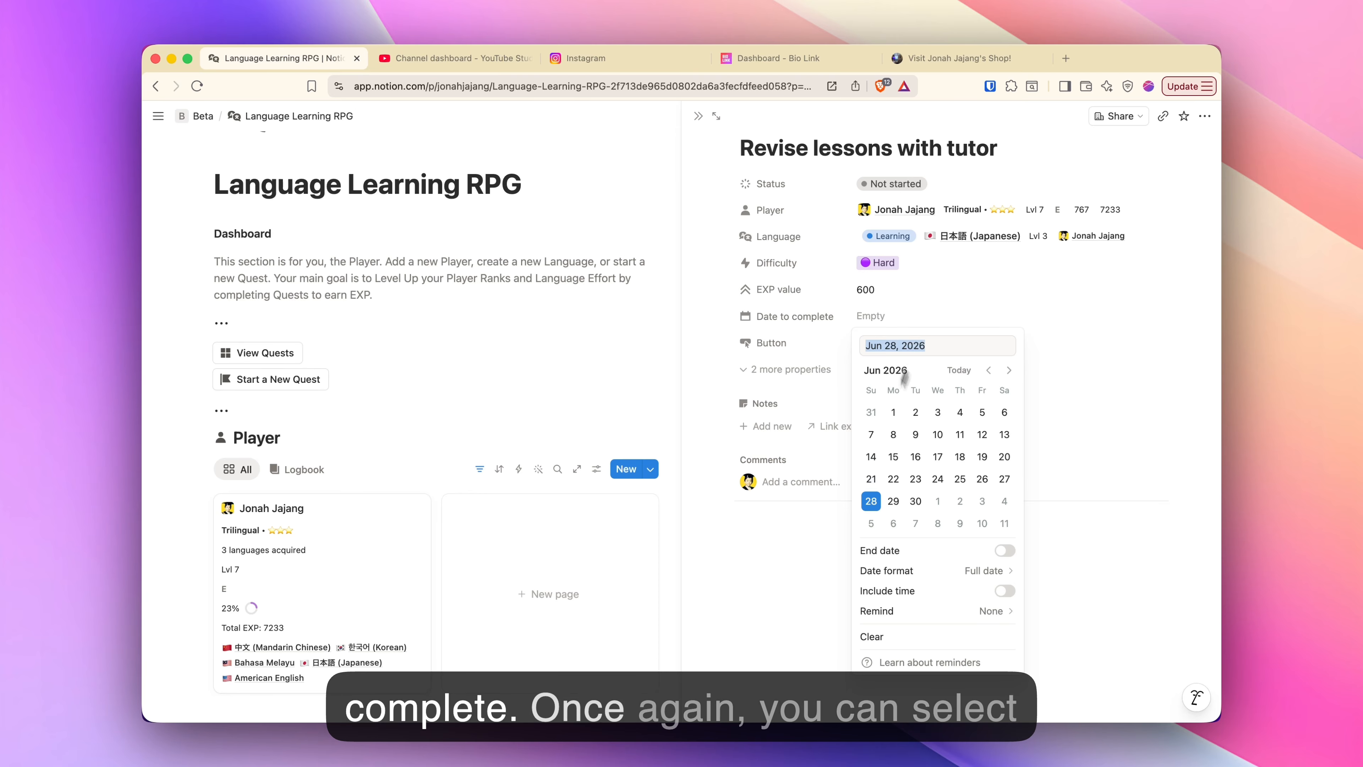
pyautogui.click(871, 501)
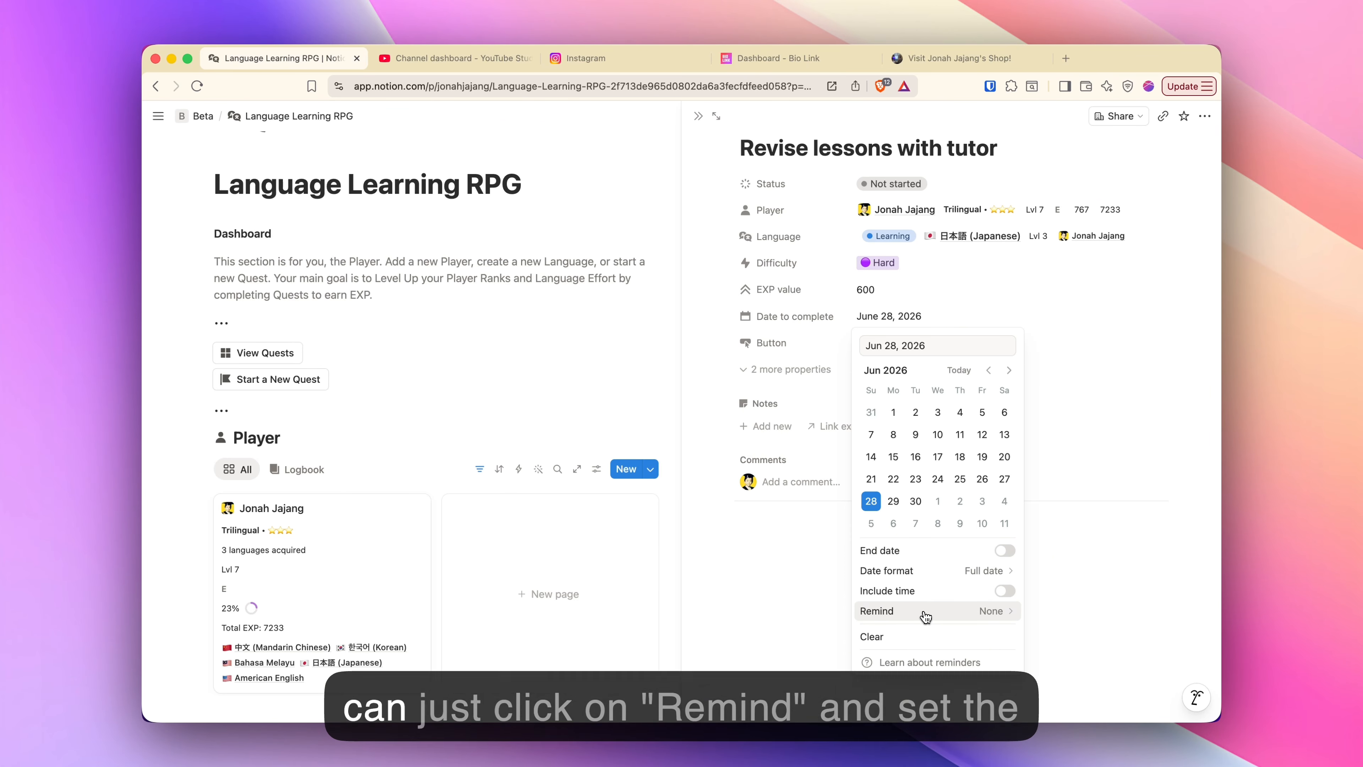
pyautogui.click(961, 617)
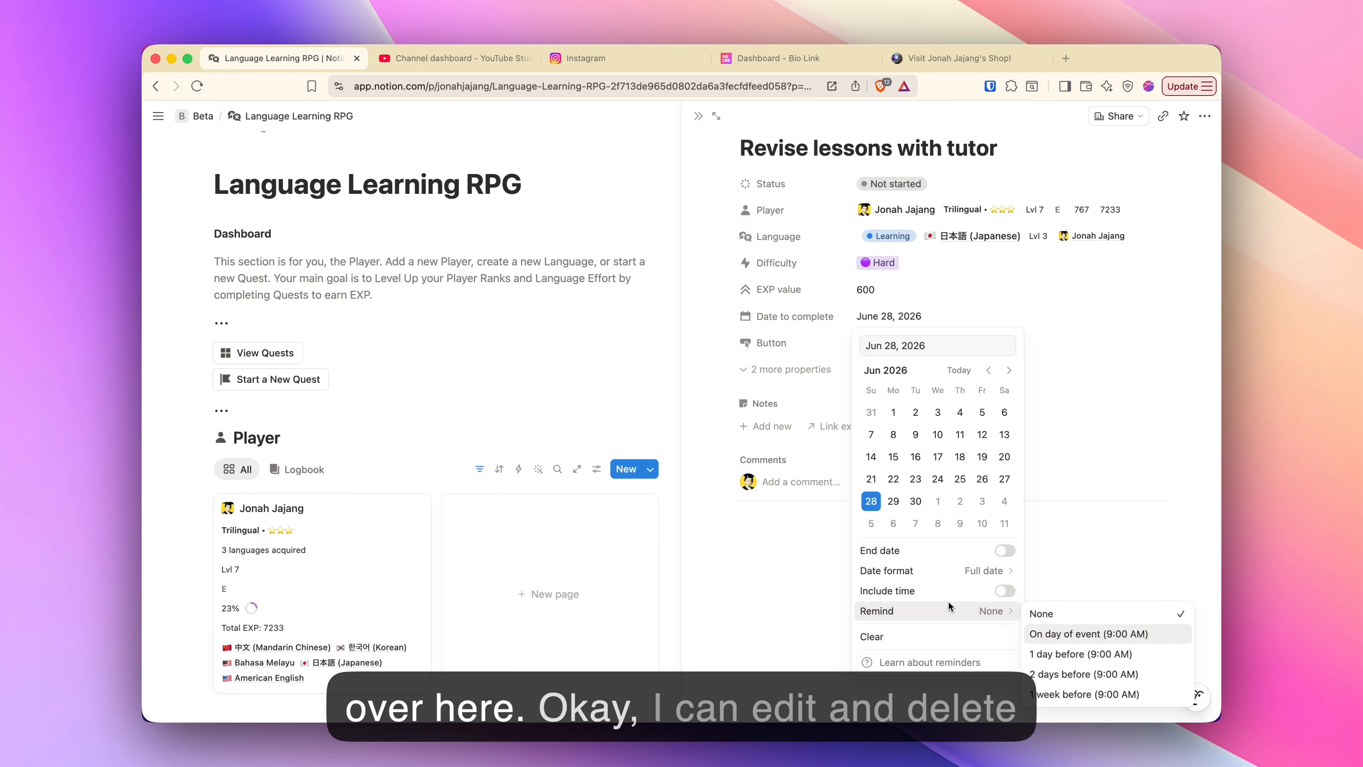
pyautogui.click(1007, 551)
pyautogui.click(1008, 553)
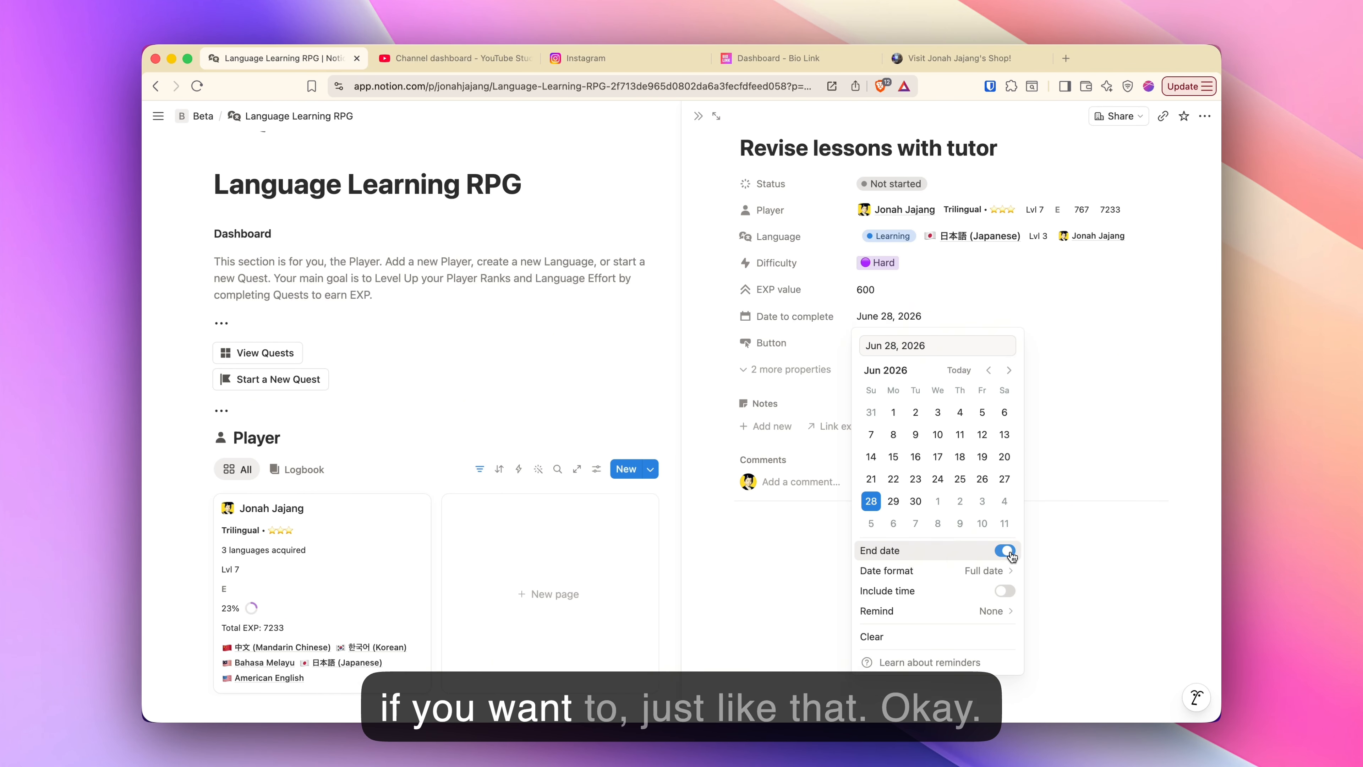
pyautogui.click(1004, 310)
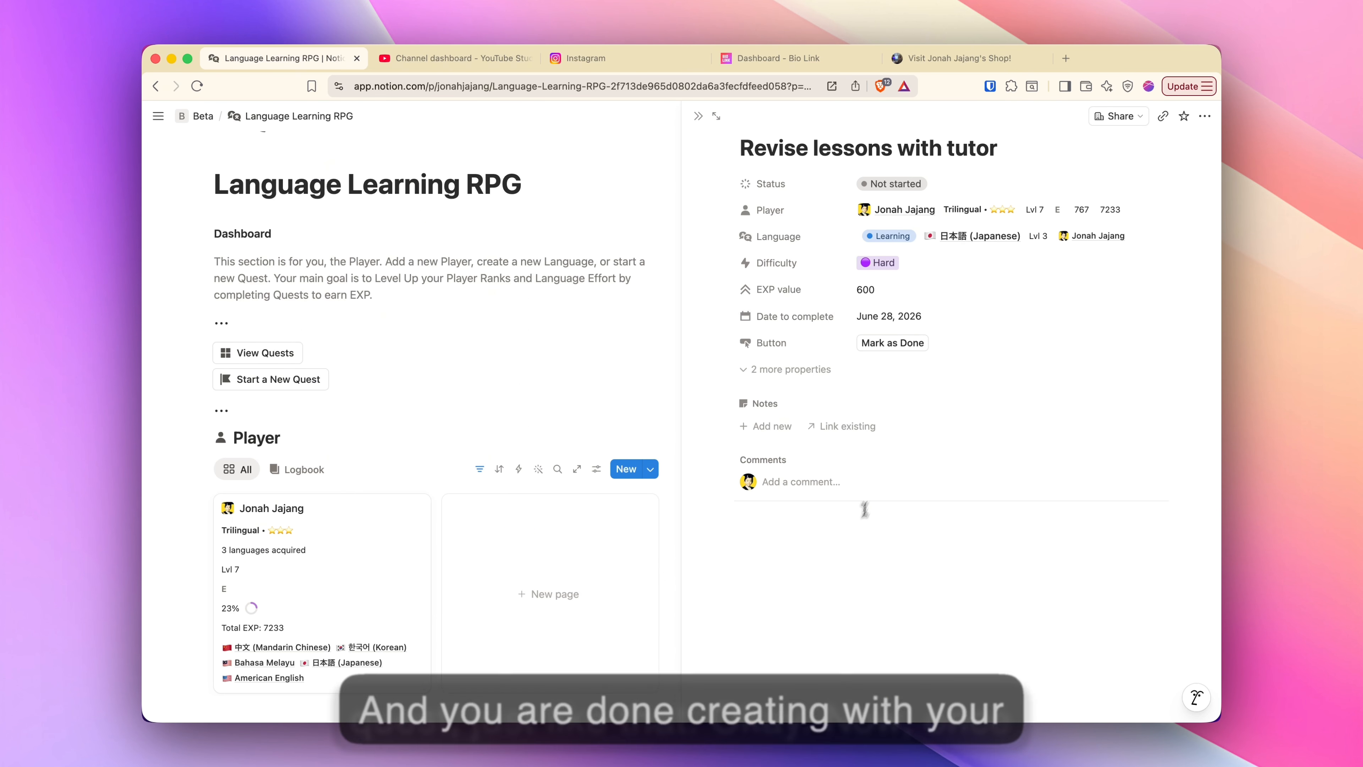
pyautogui.click(849, 544)
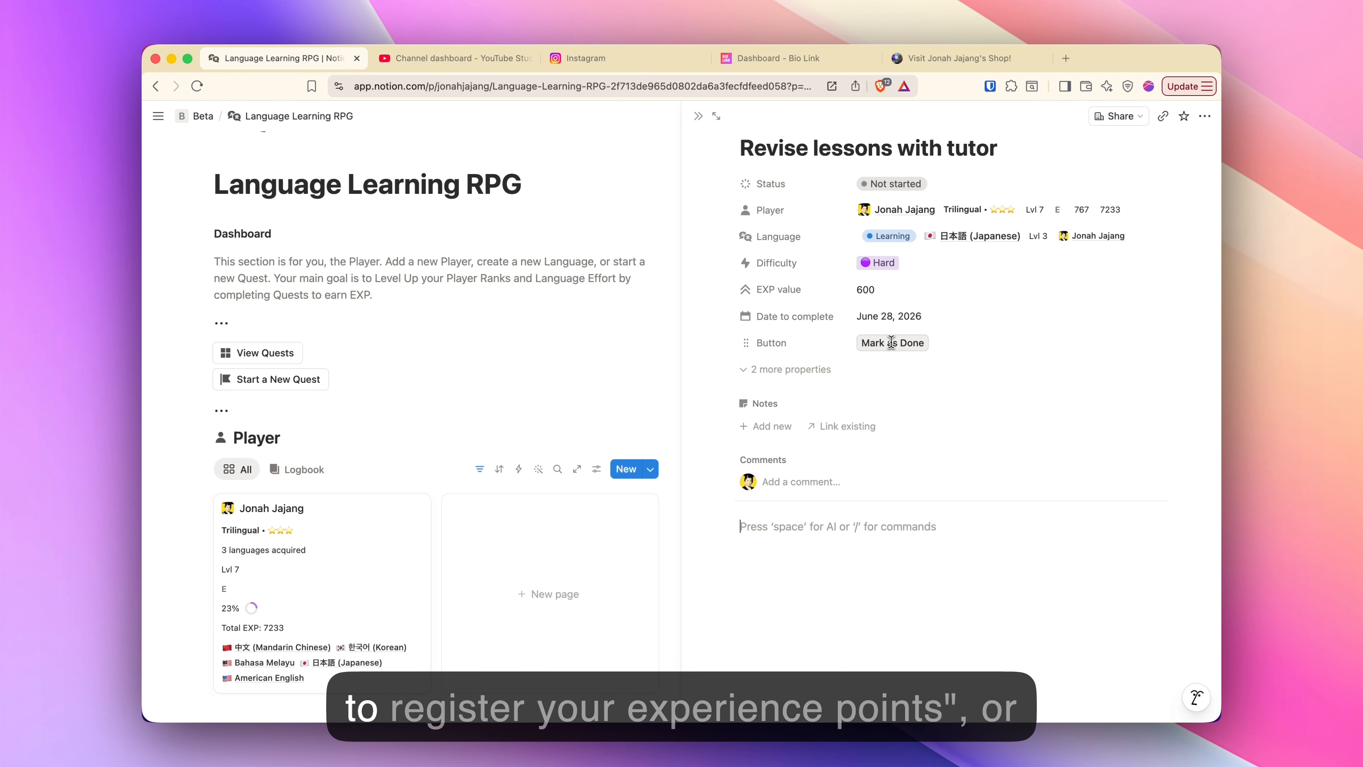
# - Set the "Revise lessons with tutor" quest's status to Done and close the quest page
pyautogui.click(951, 185)
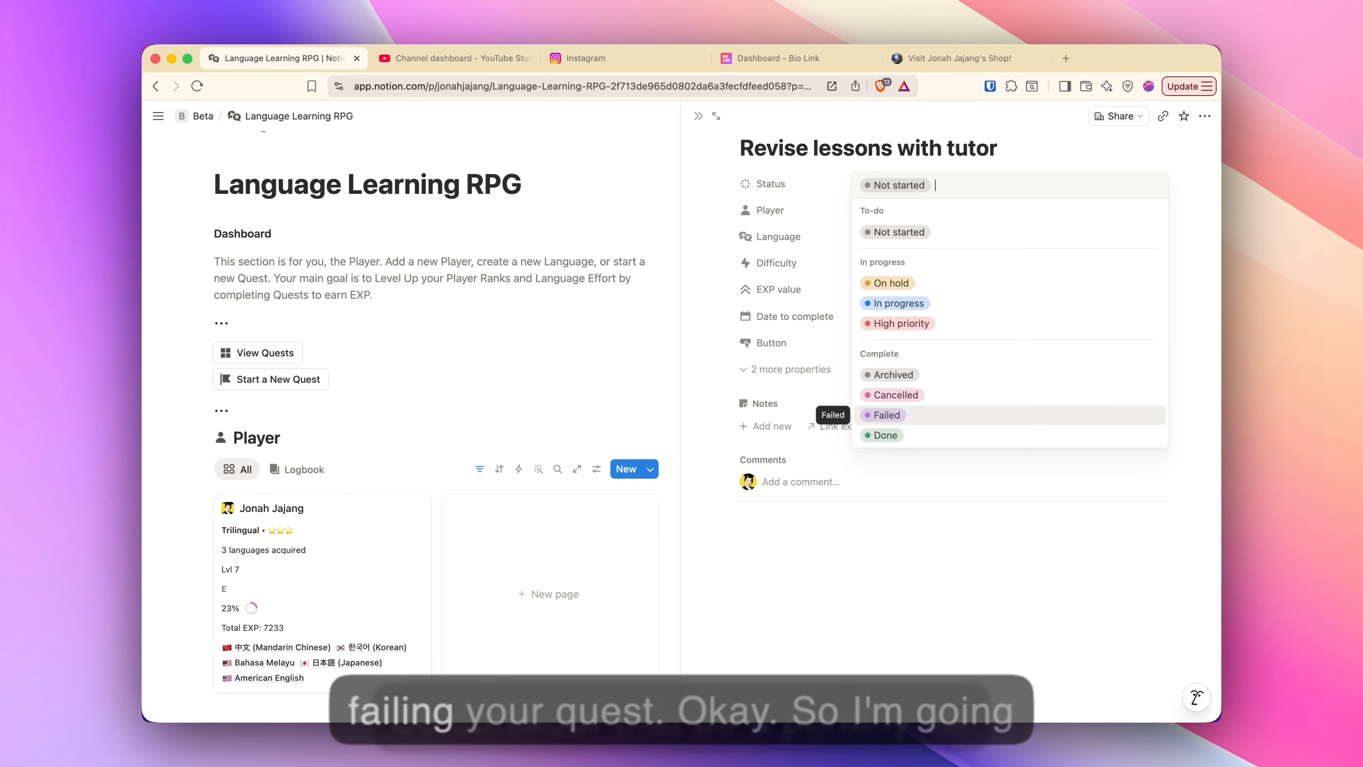
pyautogui.click(923, 441)
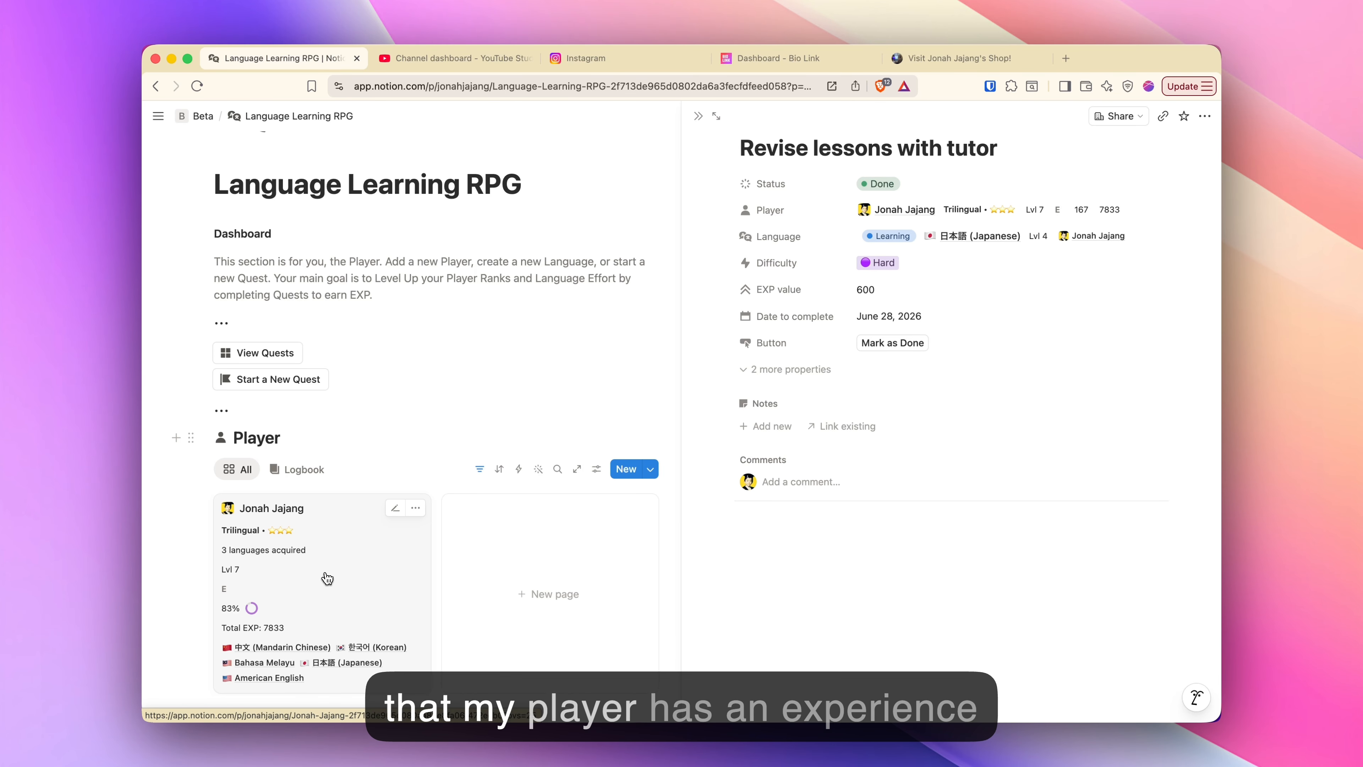
pyautogui.scroll(-1, 327, 578)
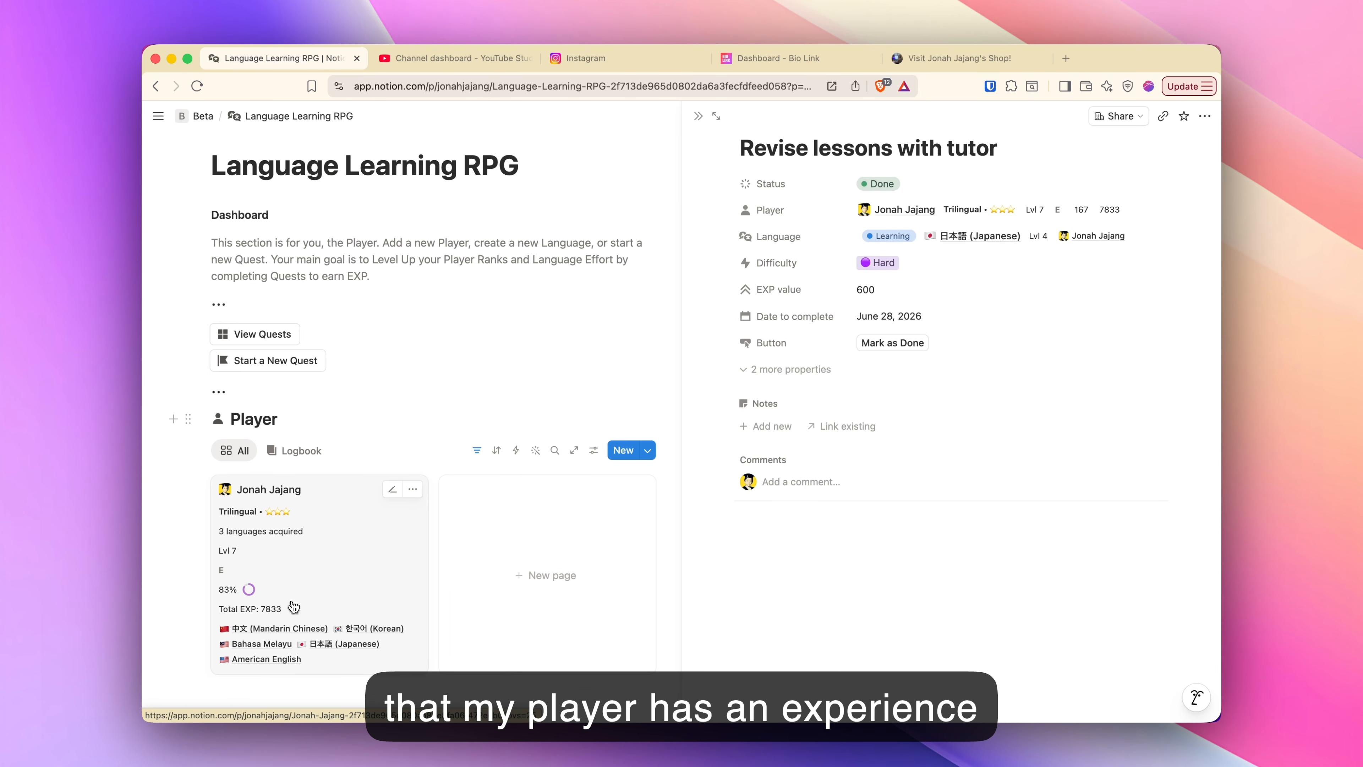
pyautogui.press('Escape')
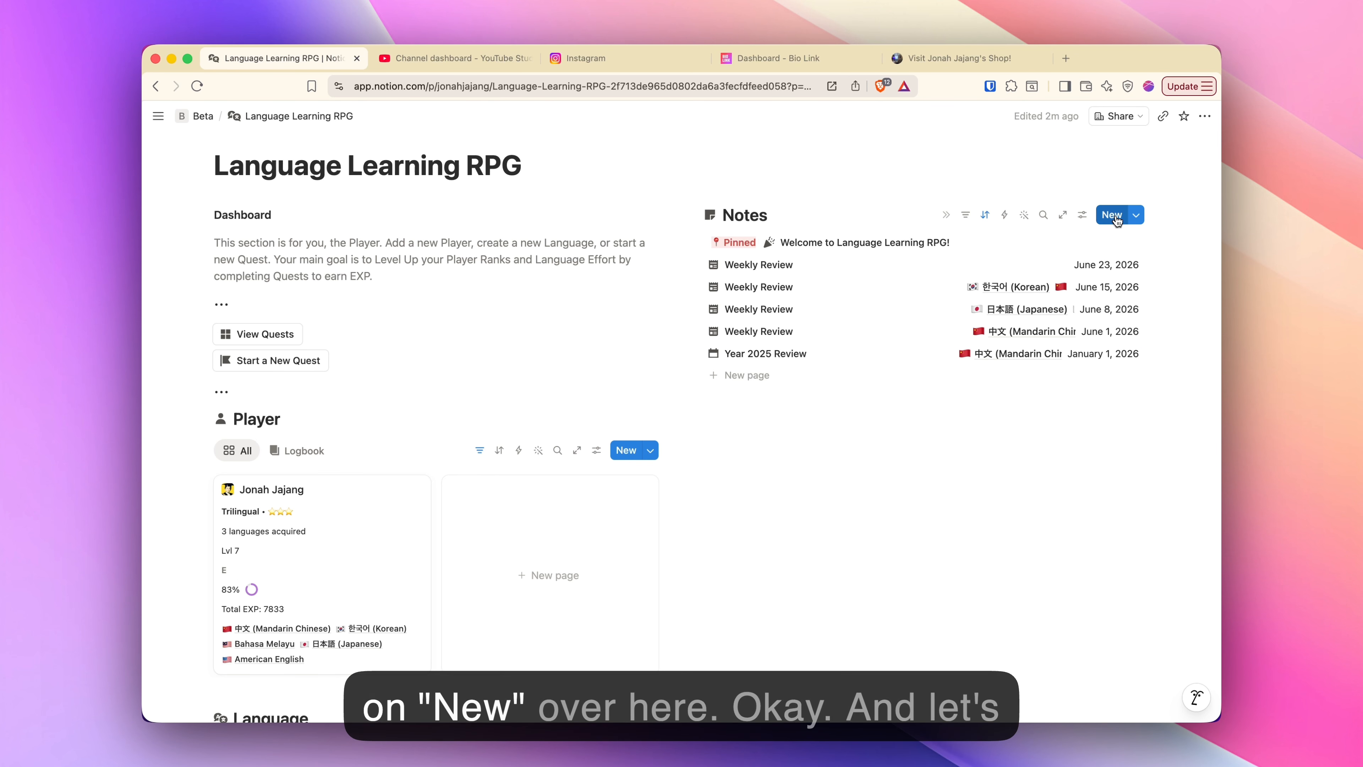
# - Create a new note titled "Notes from my tutor" with the description "bla bla bla"
pyautogui.click(1116, 216)
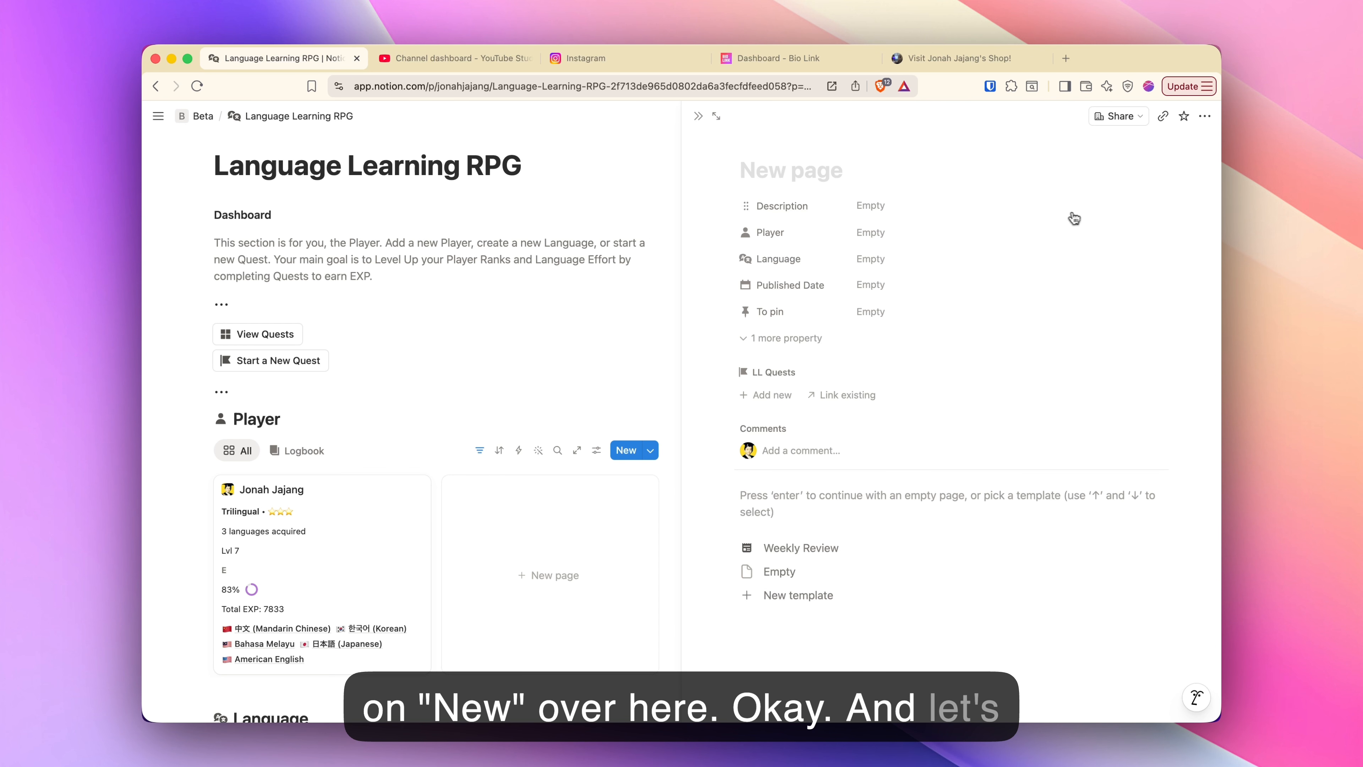
pyautogui.write('Notes from my tutor')
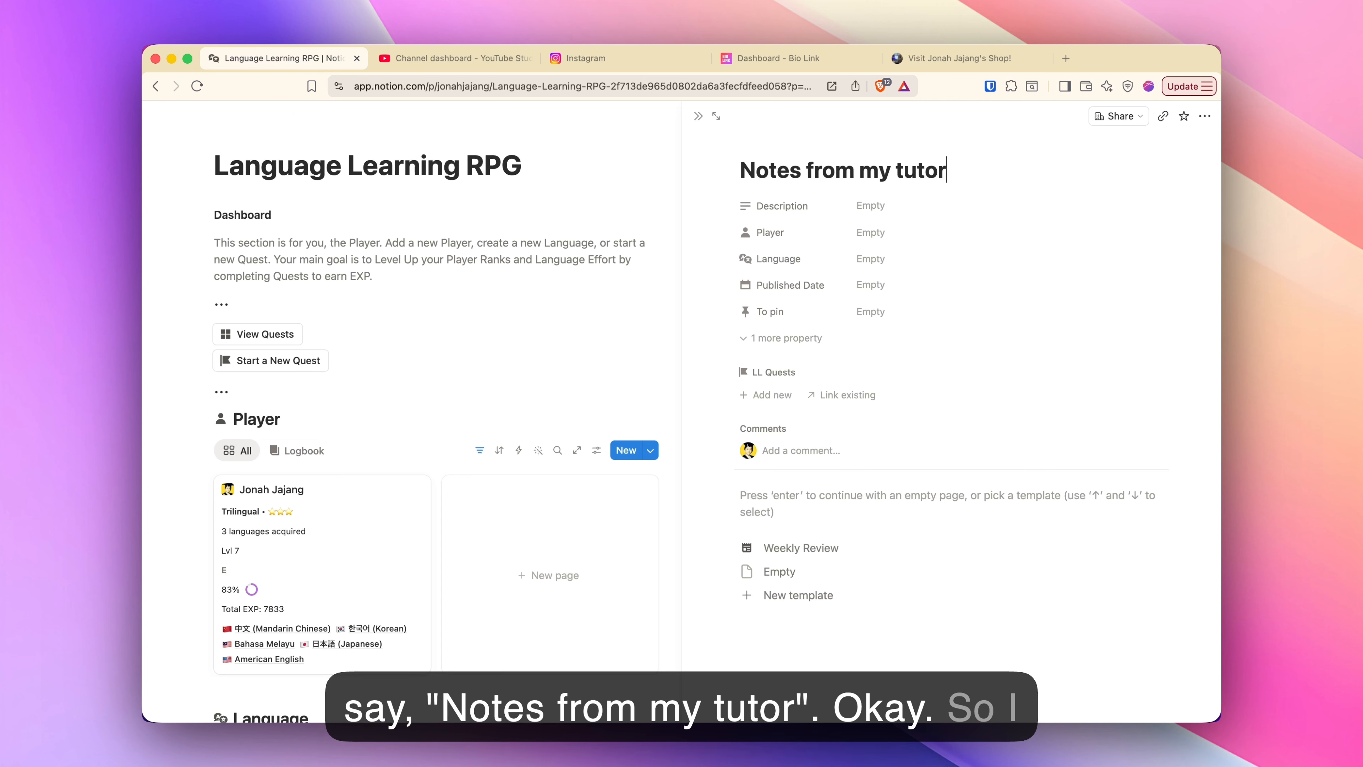
pyautogui.click(953, 206)
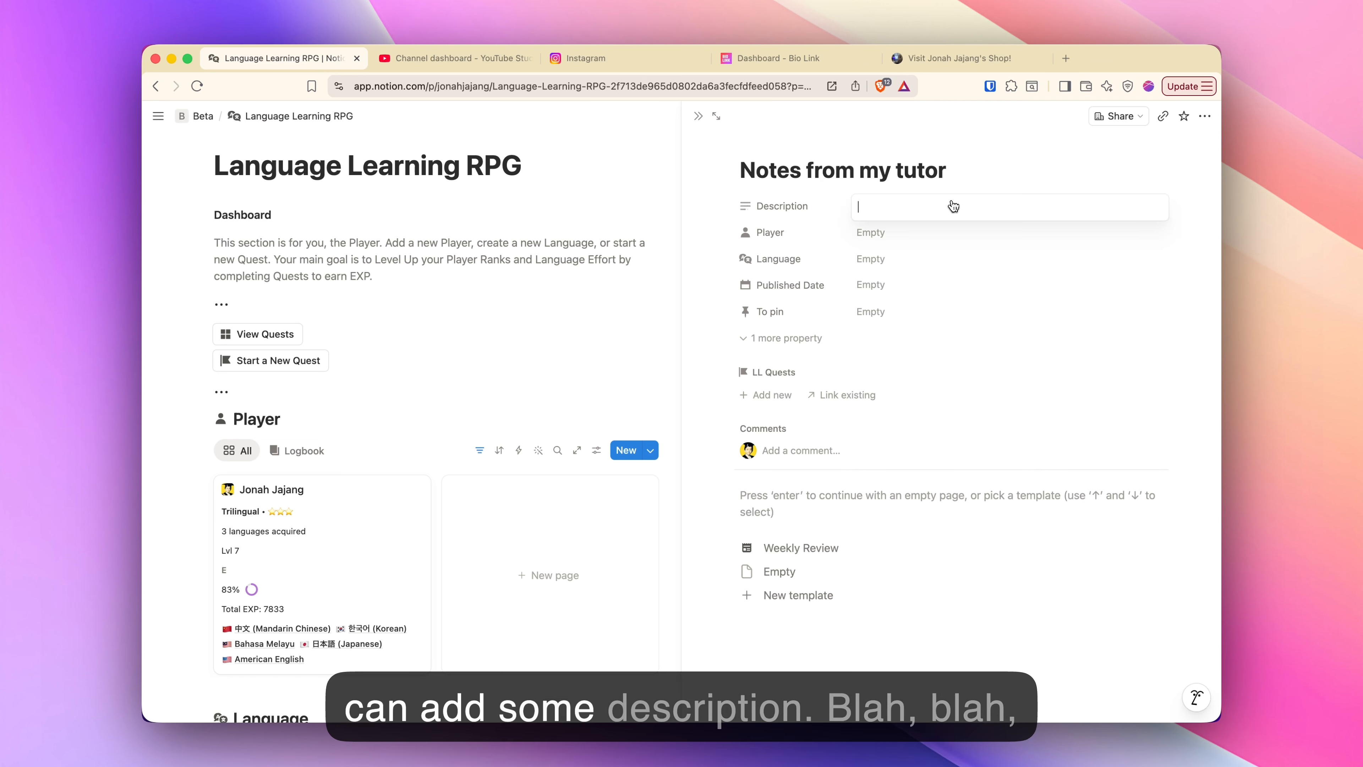
pyautogui.write('bla bla ')
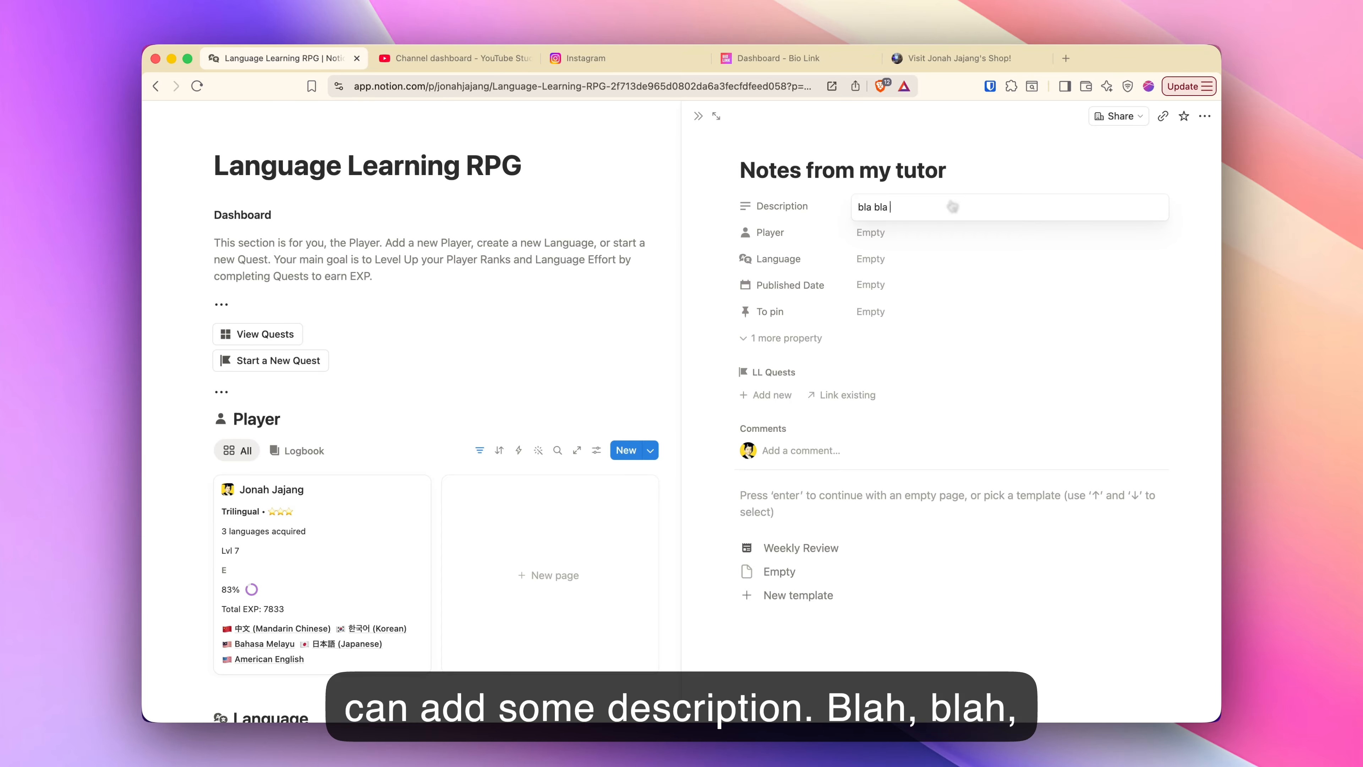
pyautogui.write('bla')
# - Link the note to the existing player and to the 日本語 (Japanese) language
pyautogui.click(915, 237)
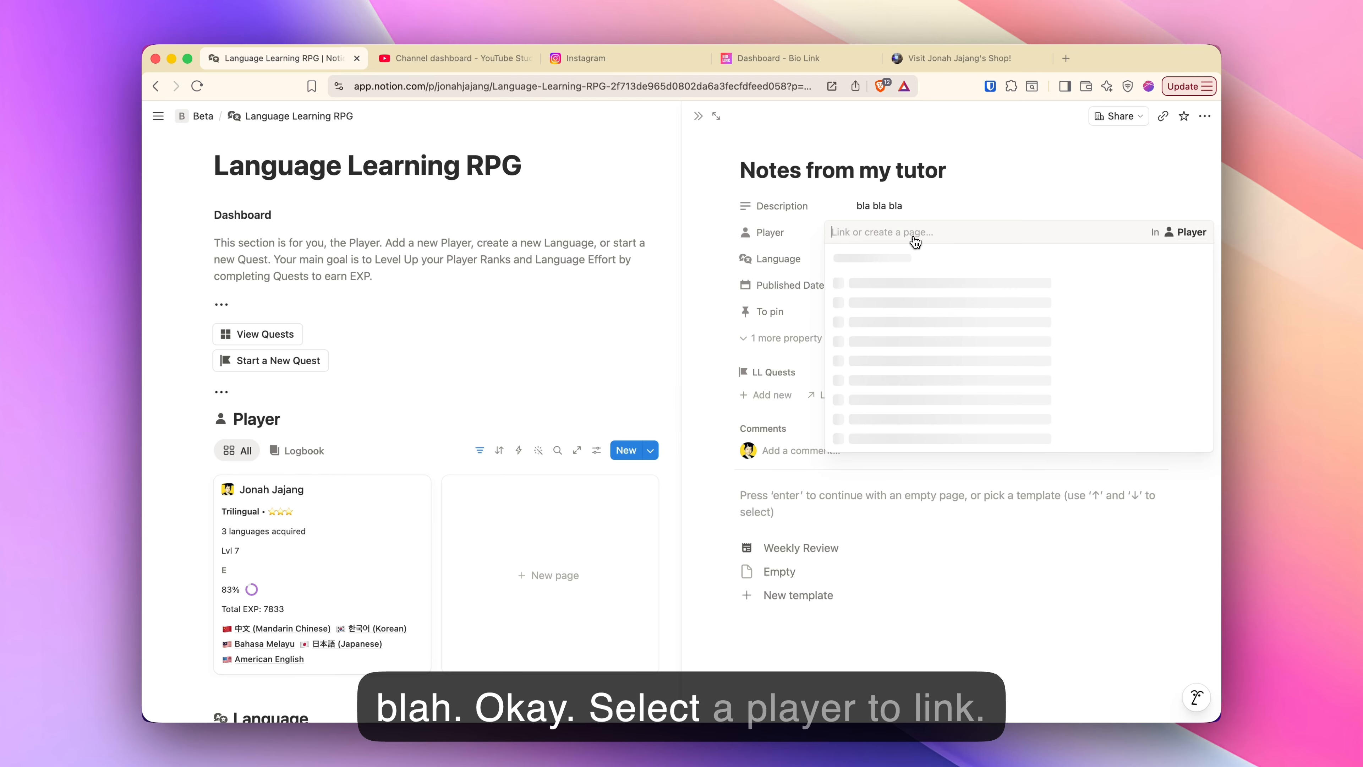
pyautogui.click(1129, 290)
pyautogui.click(1020, 206)
pyautogui.click(936, 263)
pyautogui.click(1046, 310)
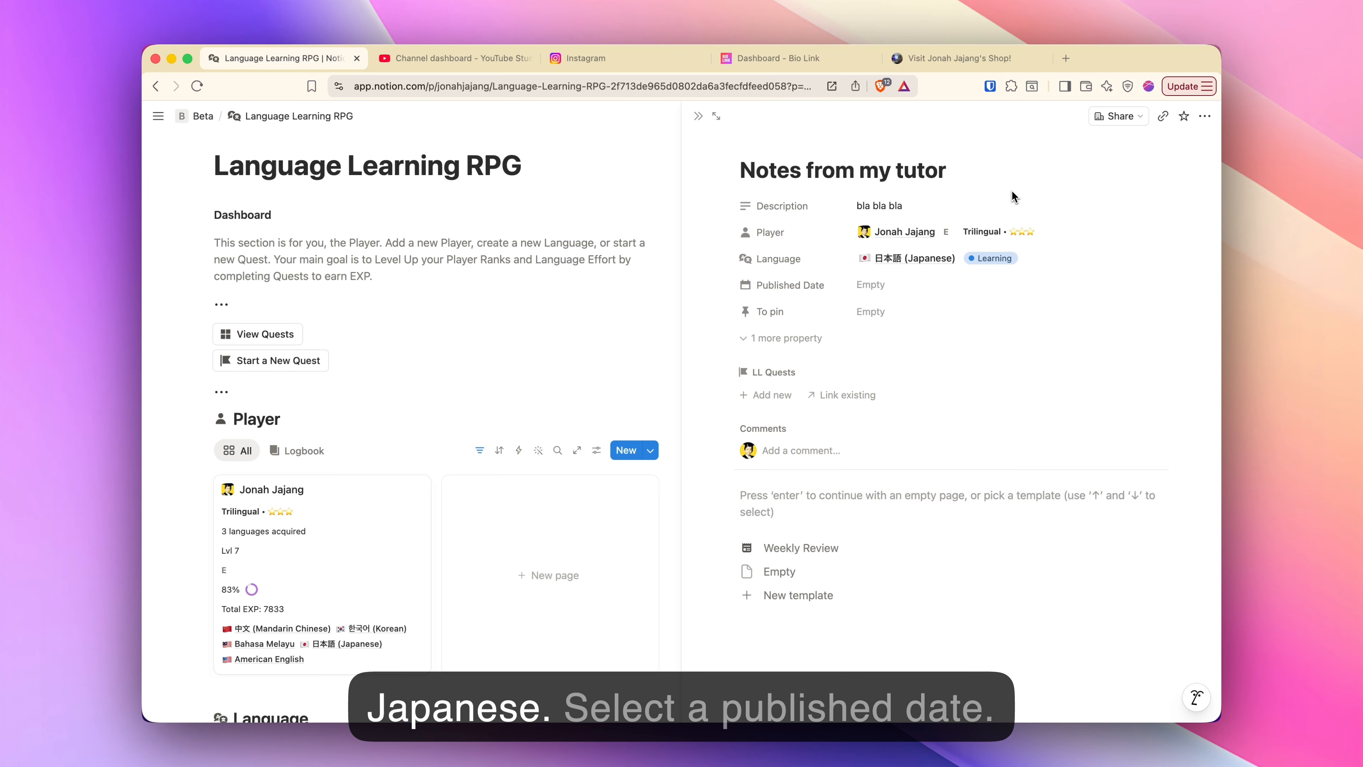
# - Set the note's Published Date to June 28, 2026
pyautogui.click(921, 290)
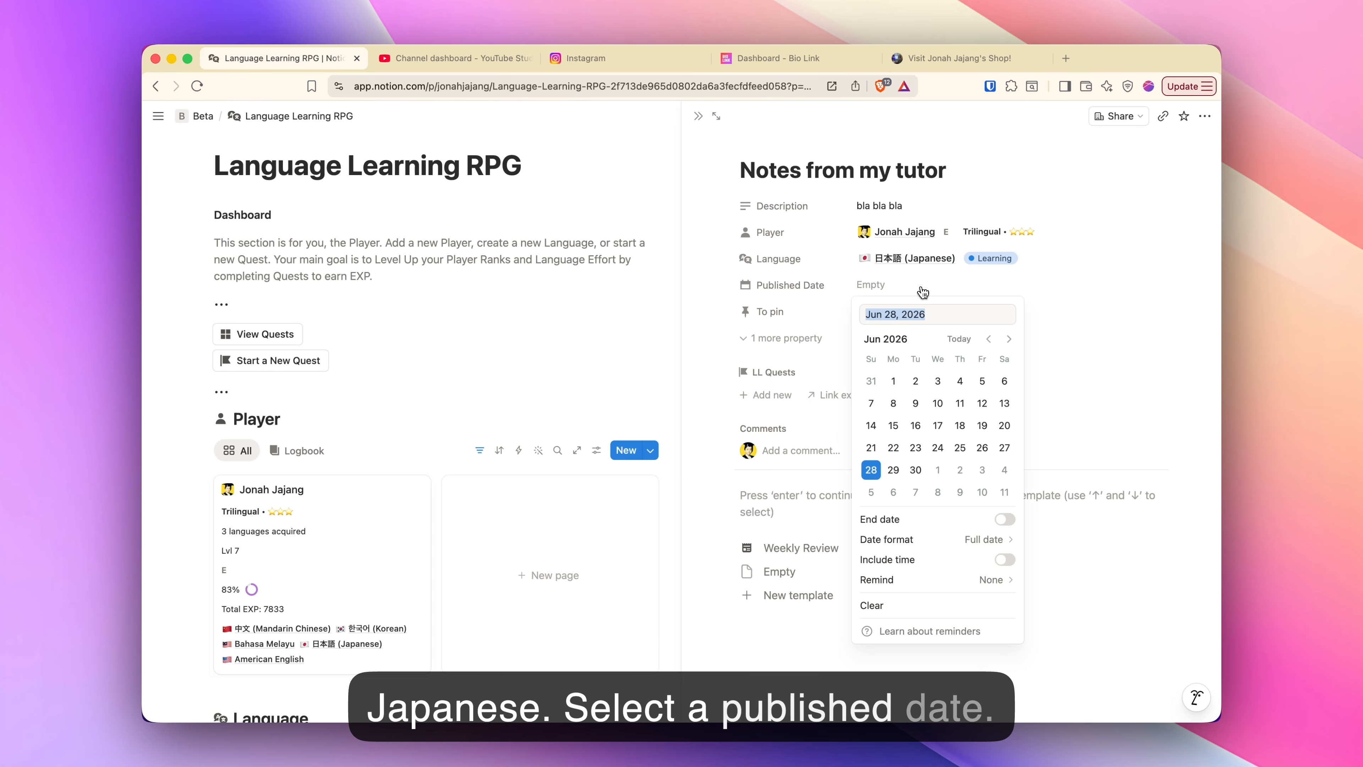
pyautogui.click(882, 470)
pyautogui.click(991, 163)
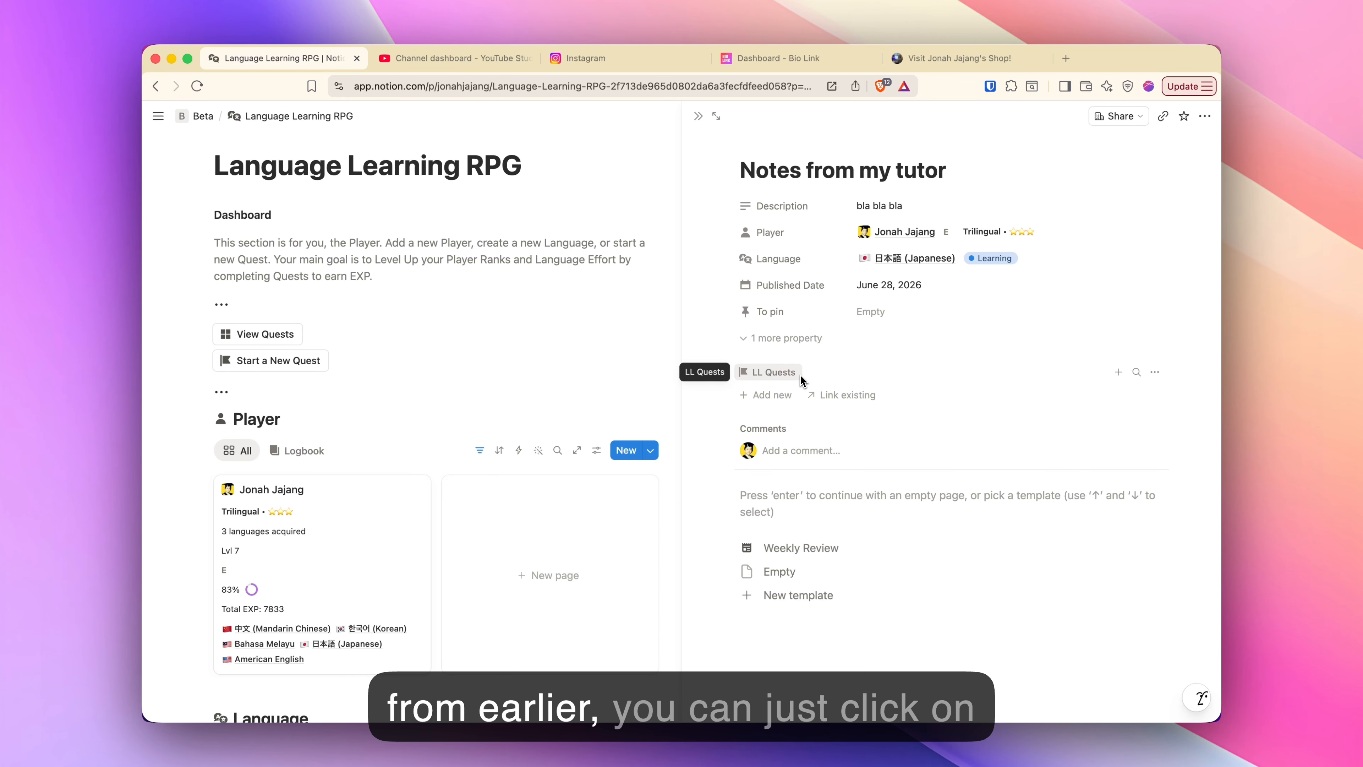
# - Search the existing LL Quests for "revise" and link "Revise lessons with tutor" to the note
pyautogui.click(846, 396)
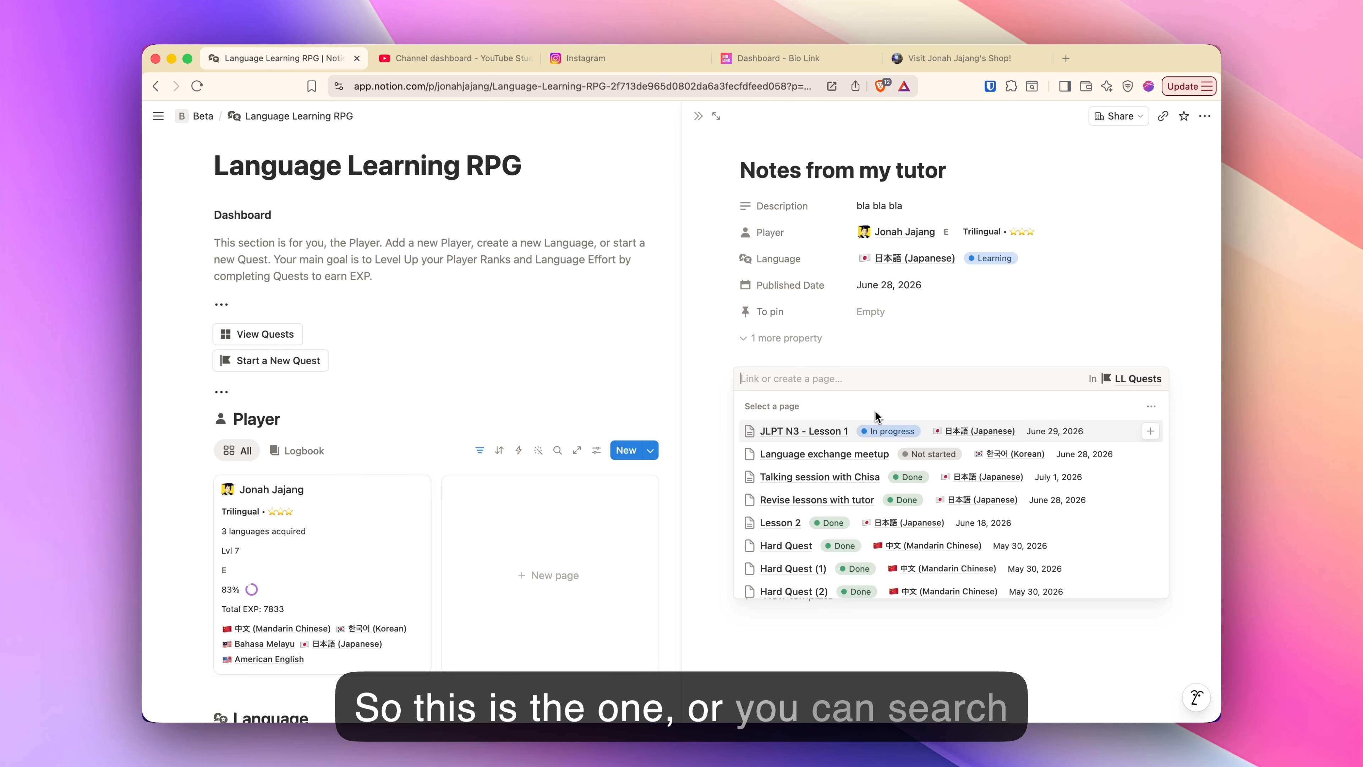
pyautogui.write('revise')
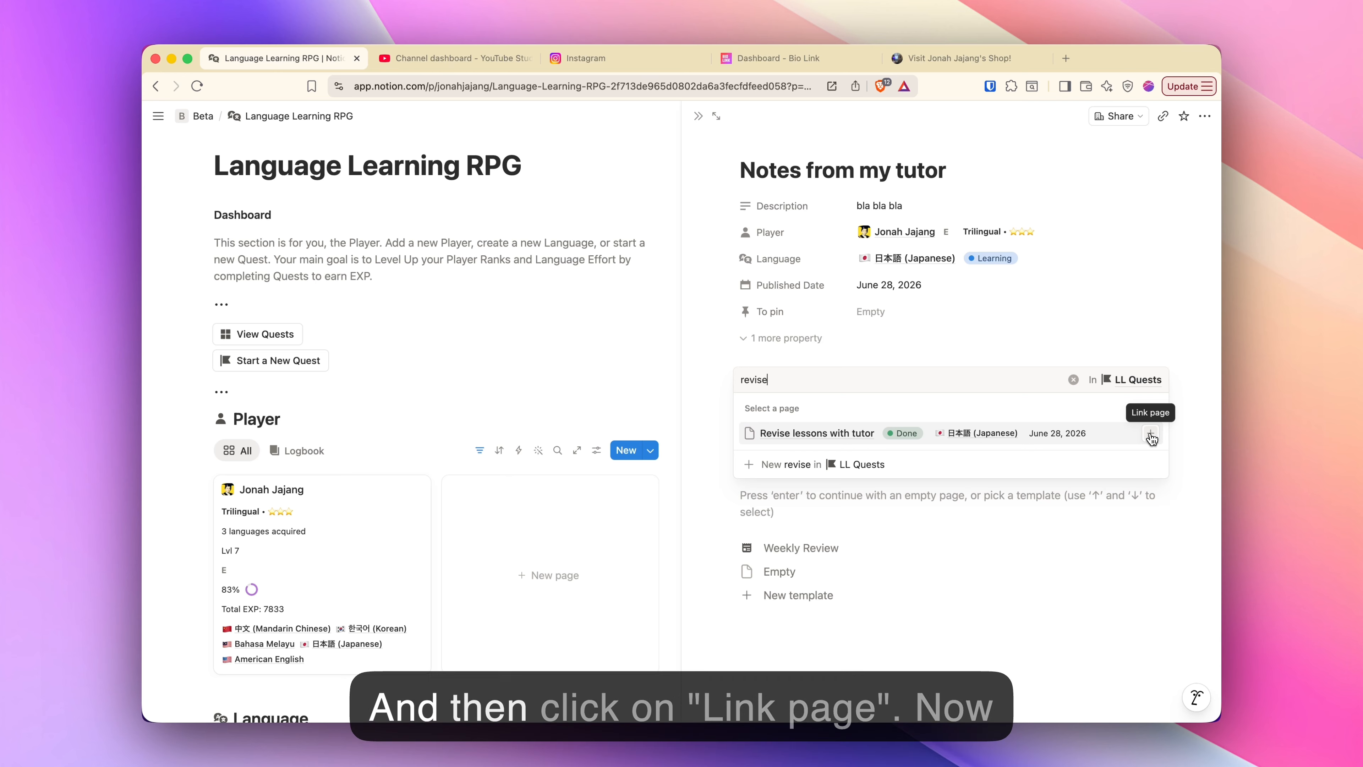
pyautogui.click(1150, 432)
pyautogui.click(1009, 204)
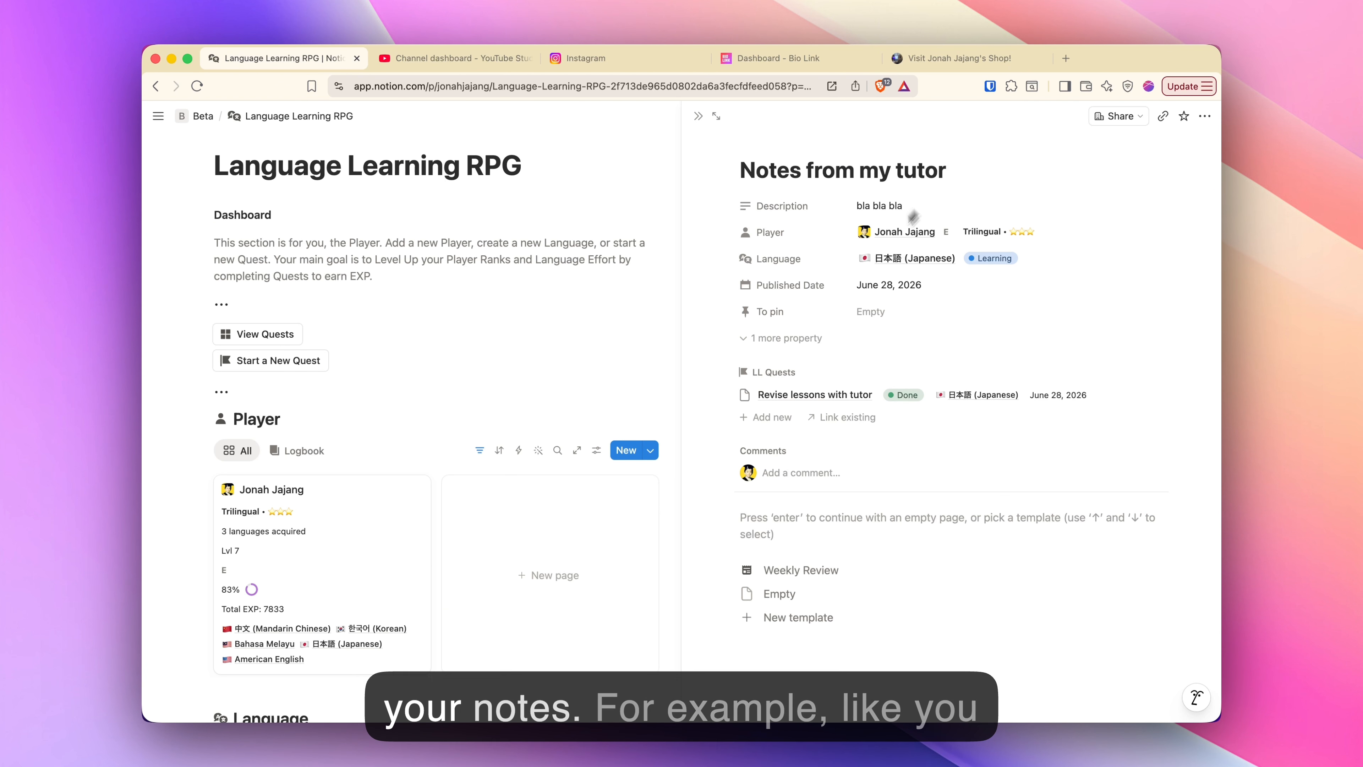
# - Write "my notes lalala" in the body of the note
pyautogui.click(828, 516)
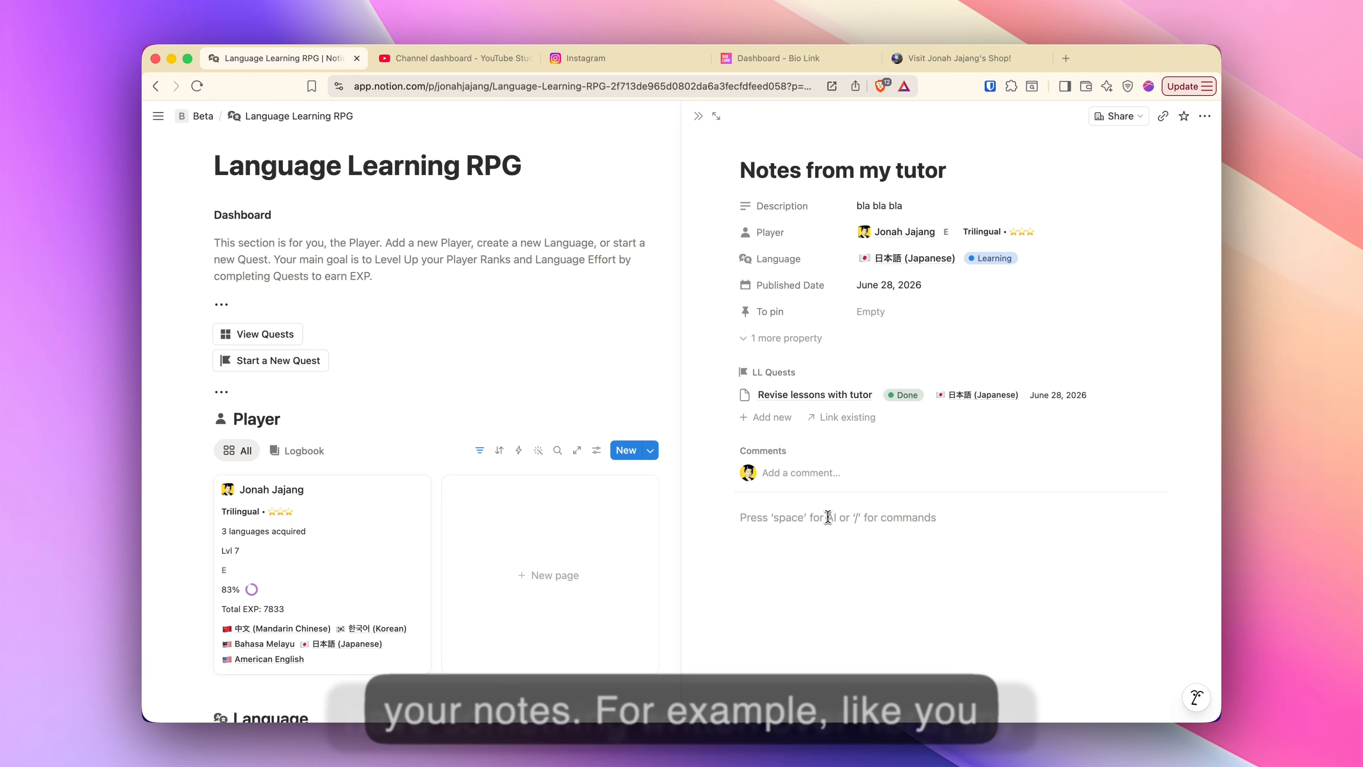
pyautogui.write('my')
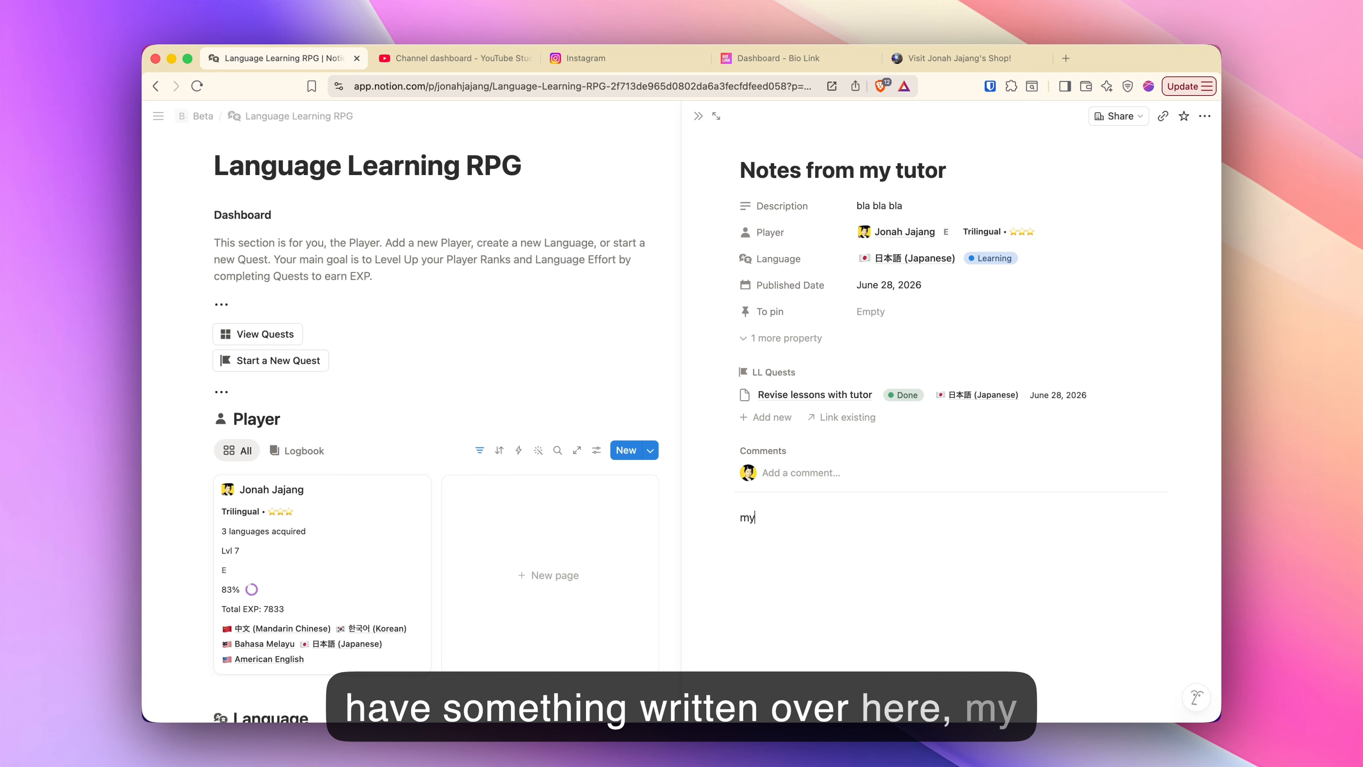
pyautogui.write(' notes lalal')
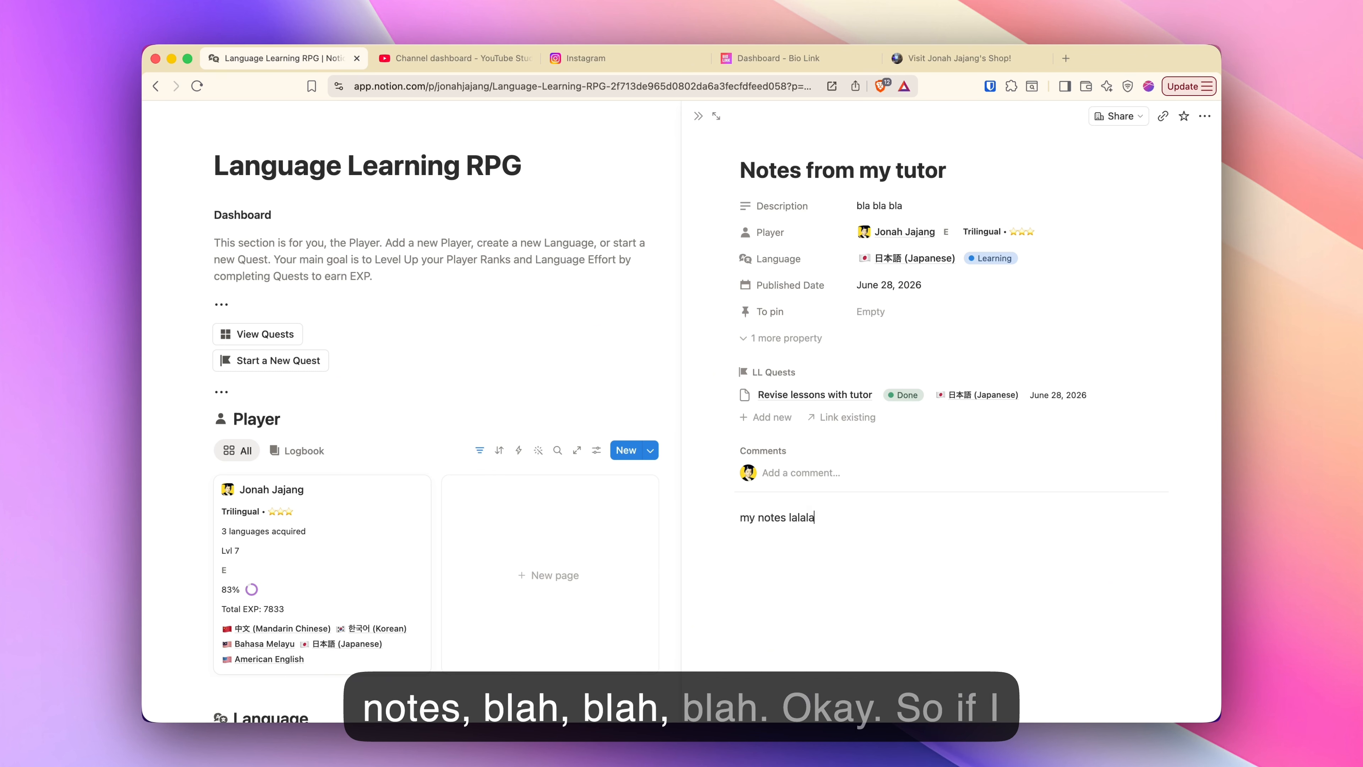
pyautogui.write('a')
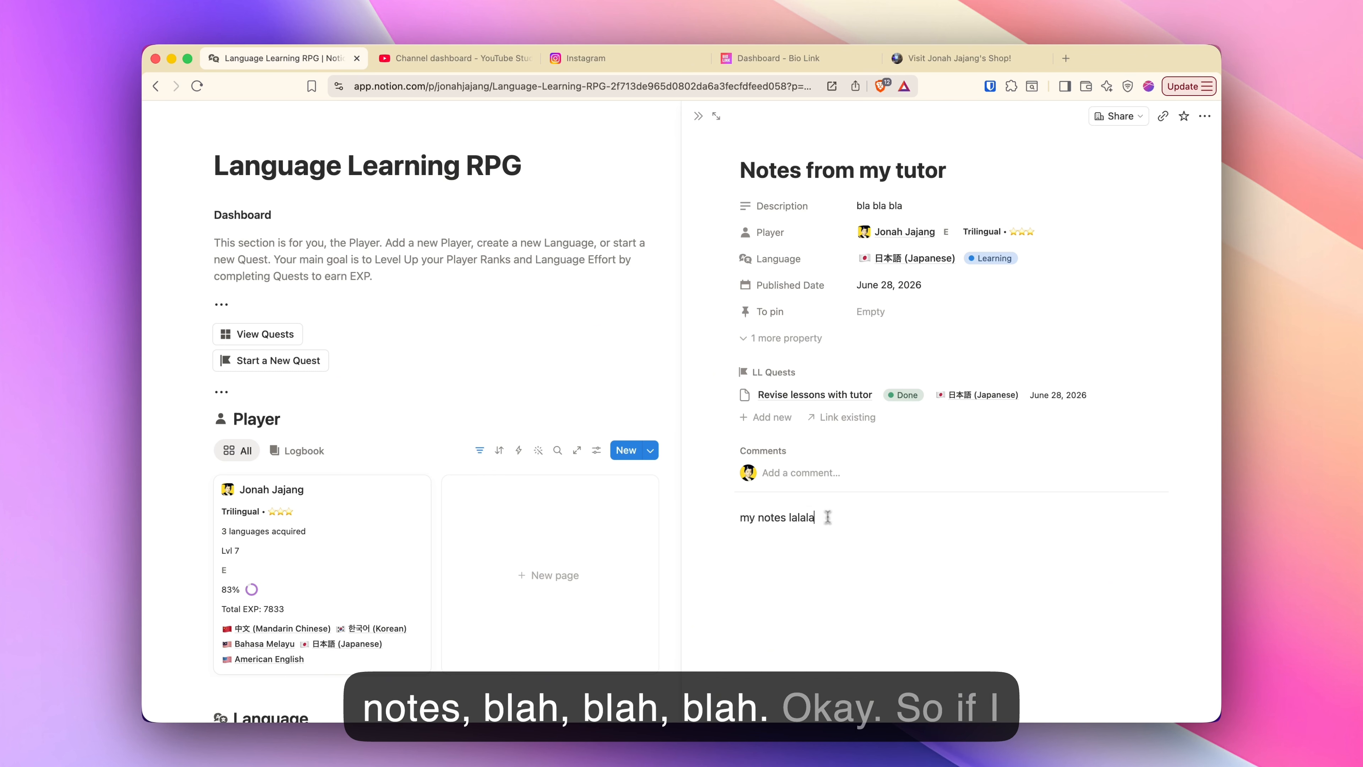
# - Check the two-way link between the note and the "Revise lessons with tutor" quest, and return to the dashboard
pyautogui.click(831, 397)
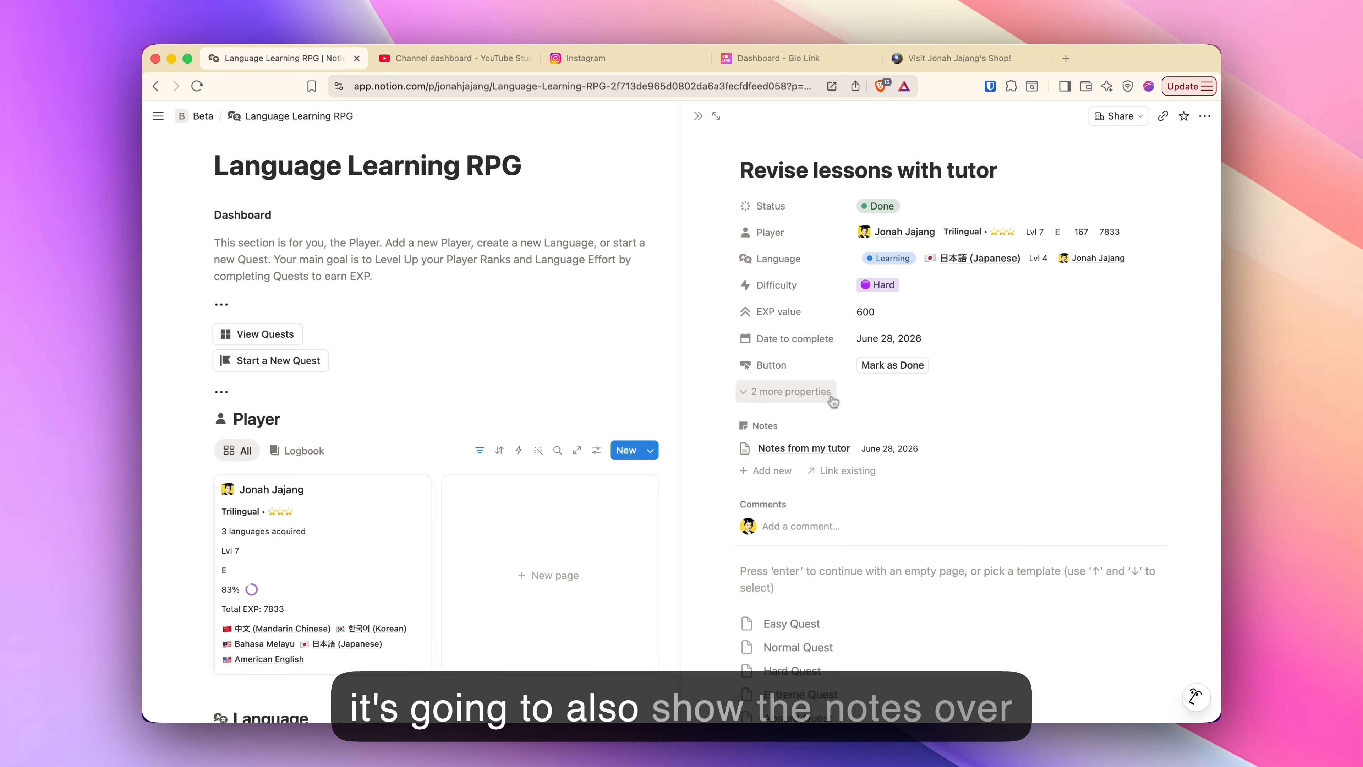
pyautogui.click(803, 450)
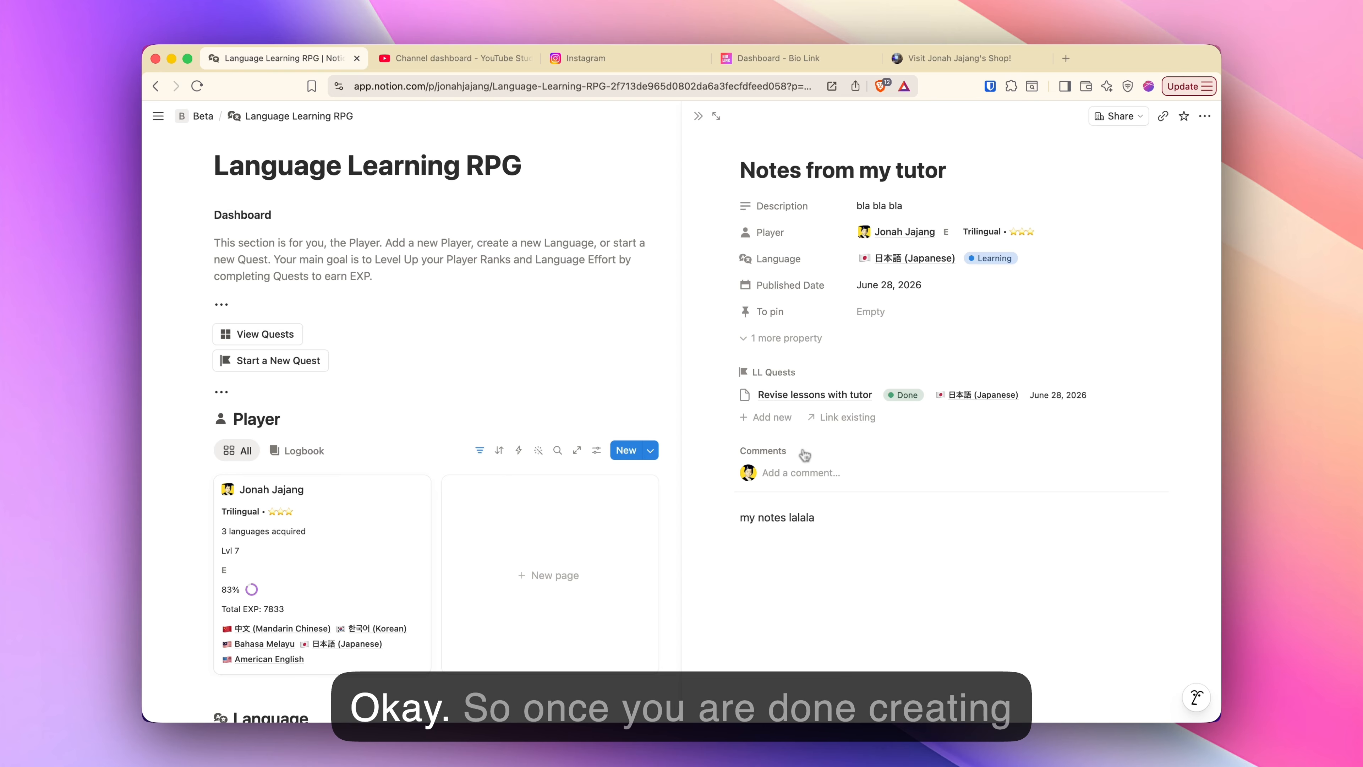
pyautogui.click(829, 396)
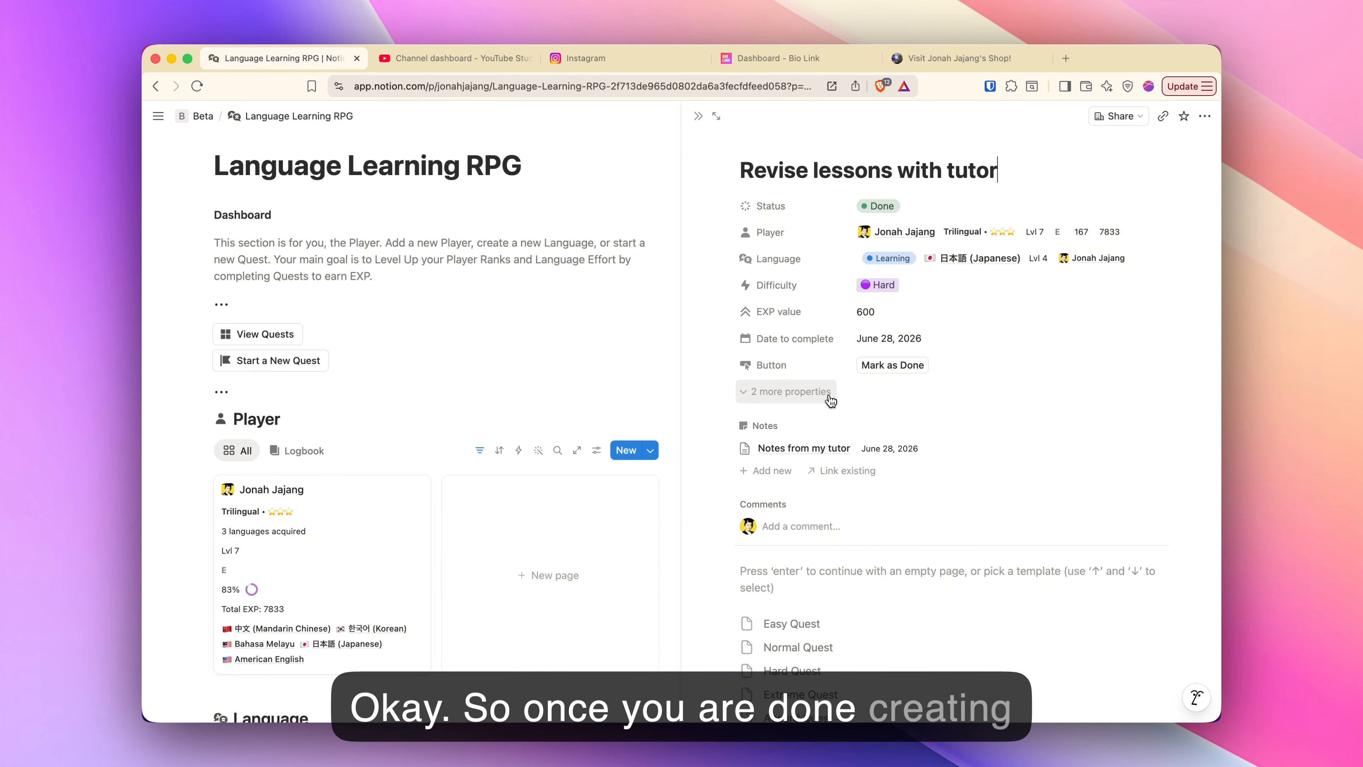
pyautogui.press('Escape')
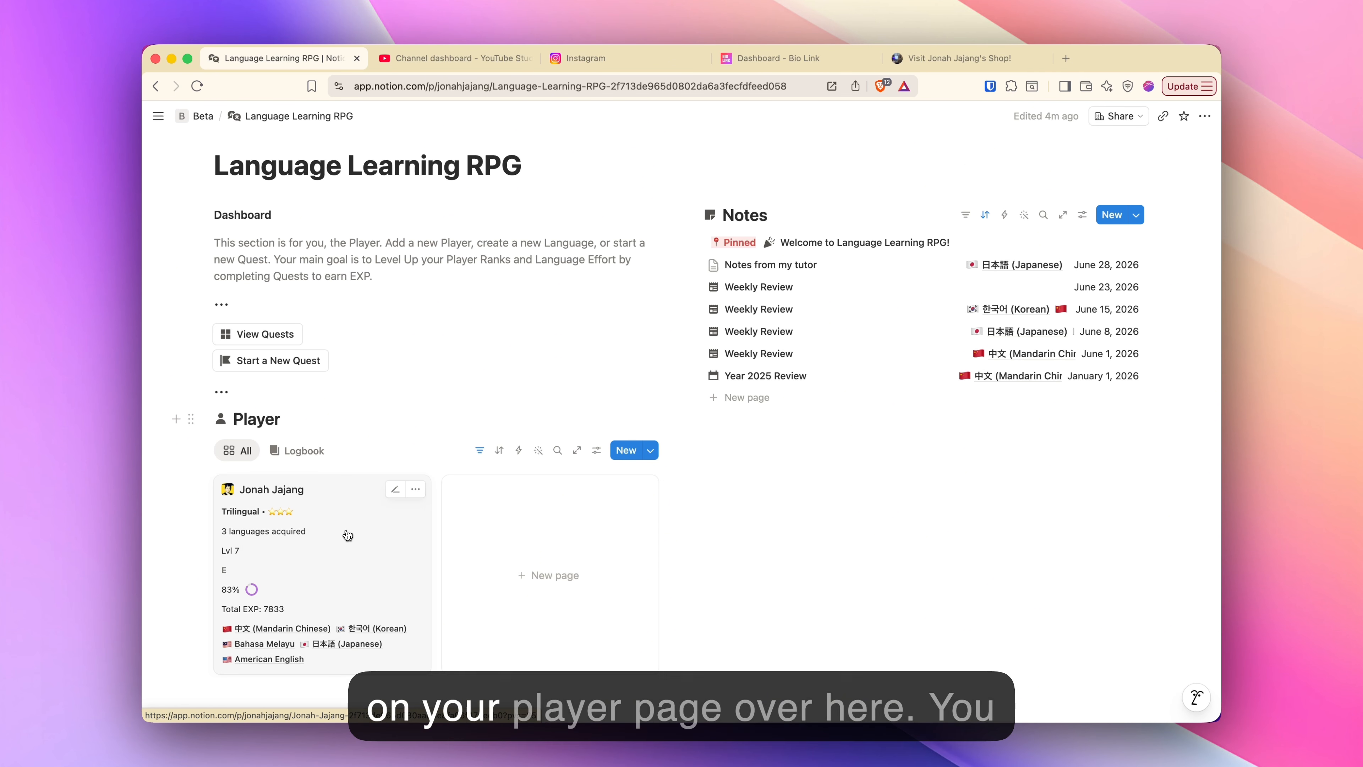
# - Open the player's page, review its Notes, Active quests and Logbook views, and return to the dashboard
pyautogui.click(346, 534)
pyautogui.scroll(-10, 746, 444)
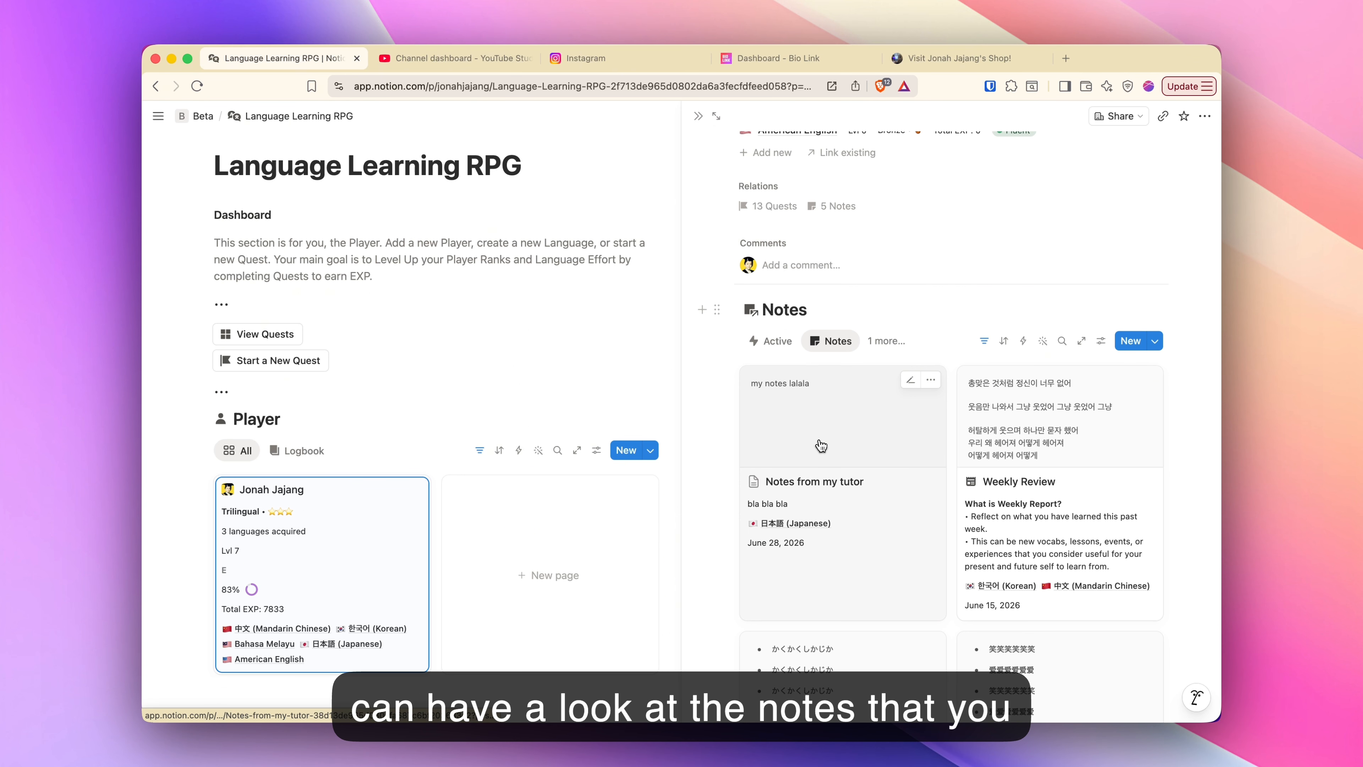
pyautogui.click(772, 341)
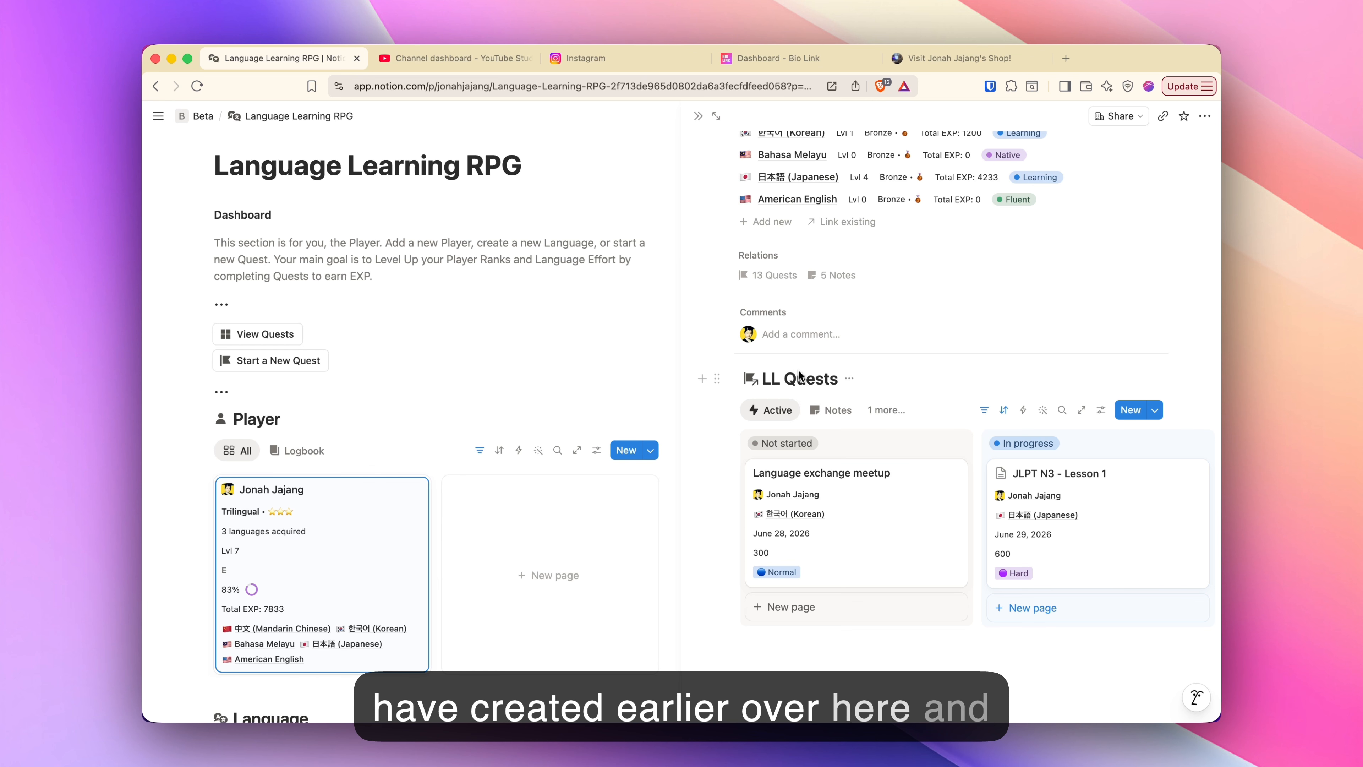
pyautogui.hscroll(2, 991, 529)
pyautogui.hscroll(-2, 991, 523)
pyautogui.click(890, 413)
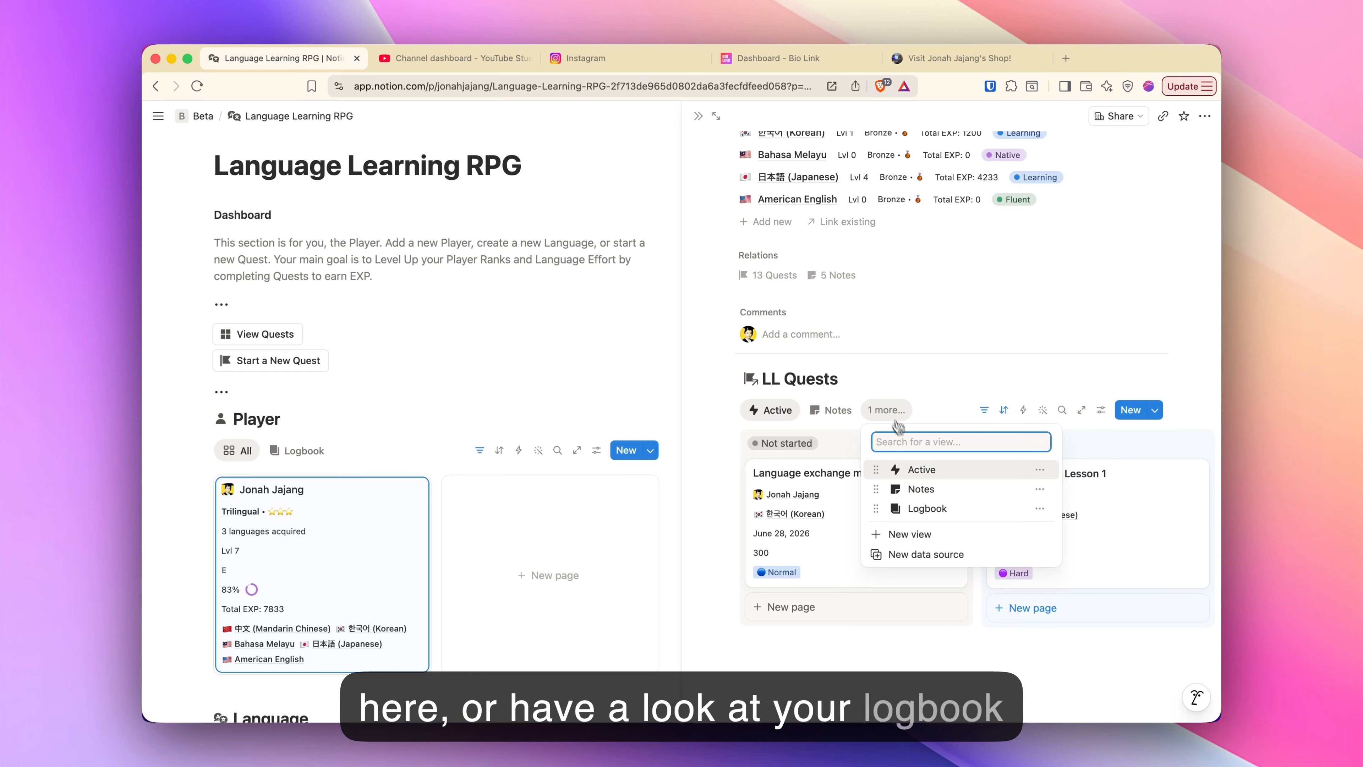
pyautogui.click(920, 508)
pyautogui.scroll(-1, 926, 507)
pyautogui.scroll(2, 927, 504)
pyautogui.click(589, 436)
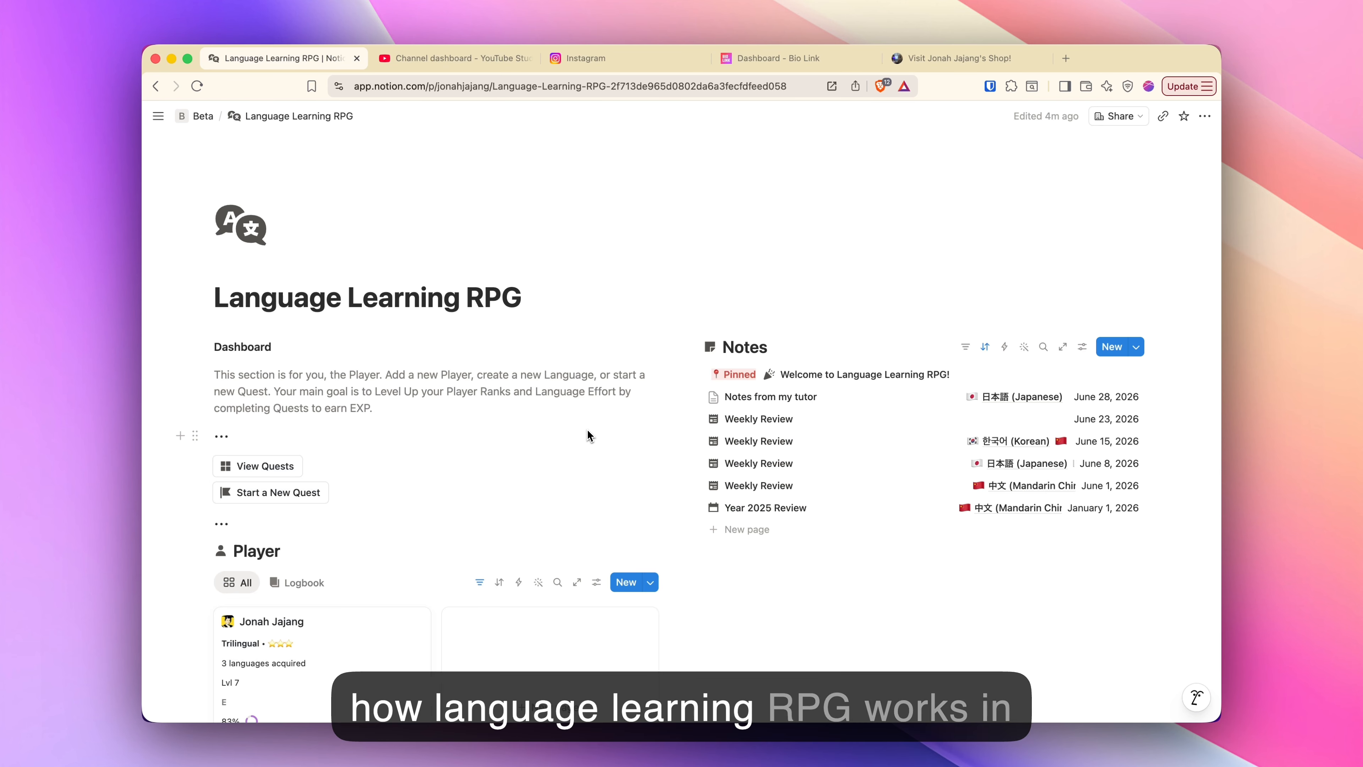